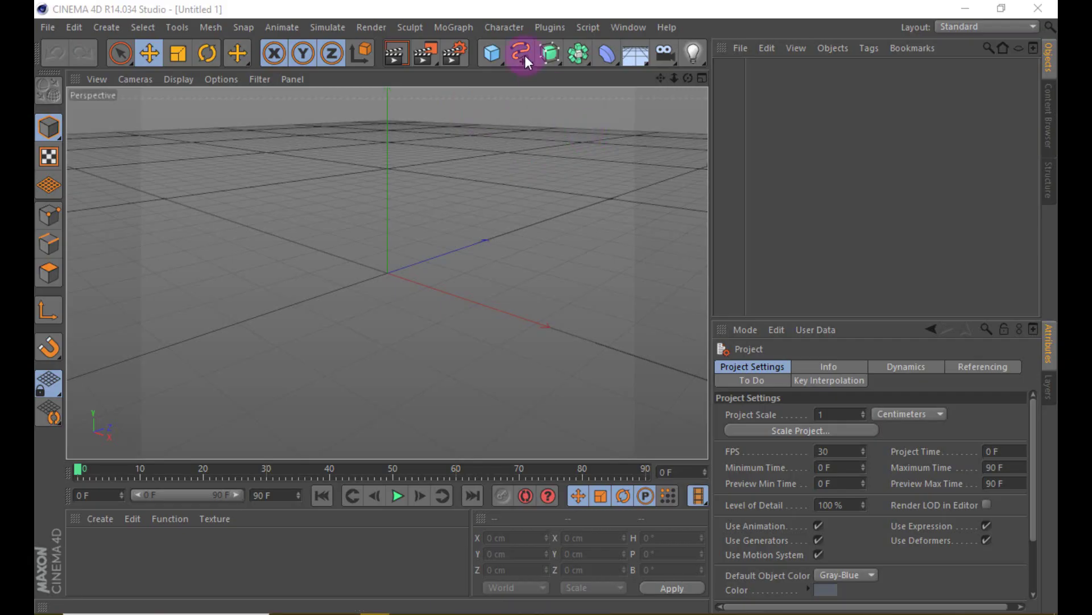
Open the MoGraph menu in the empty Untitled 1 scene to list its objects
click(458, 28)
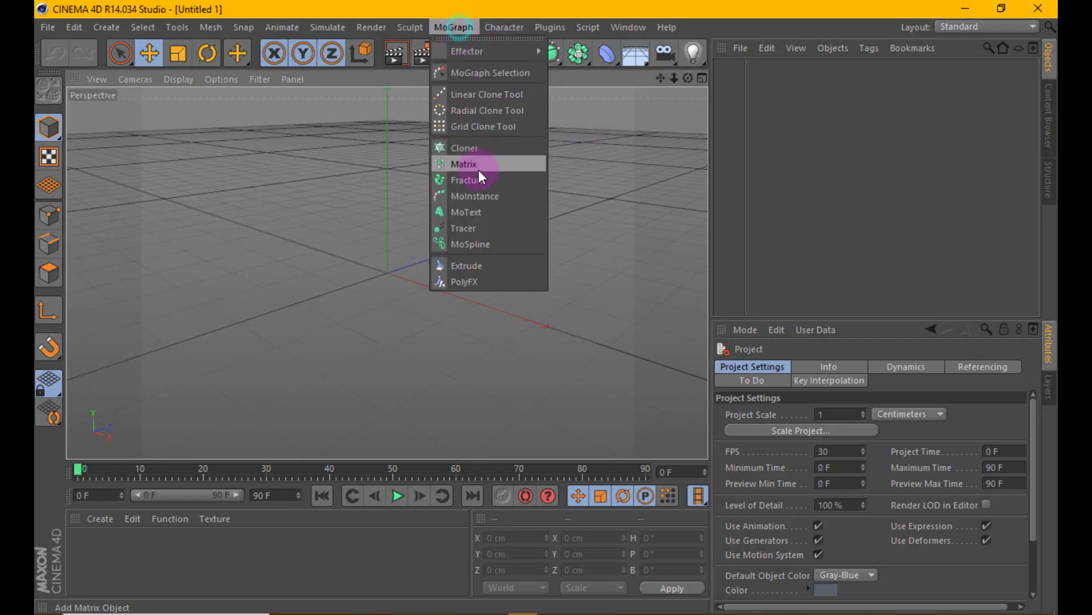
Add a MoText object reading 'CULTO', centred with Middle alignment
click(486, 213)
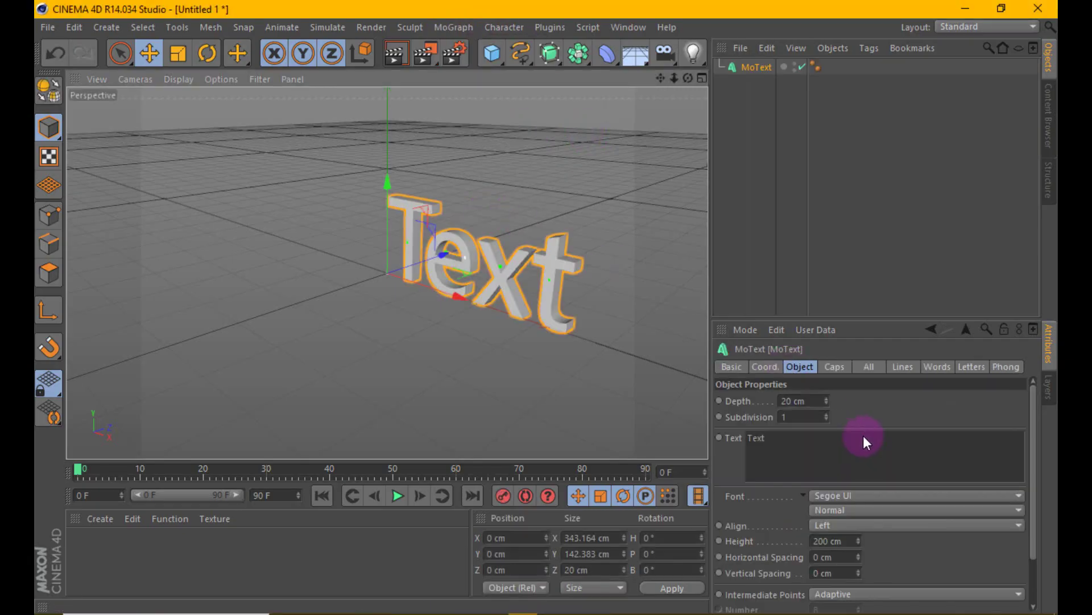
click(846, 458)
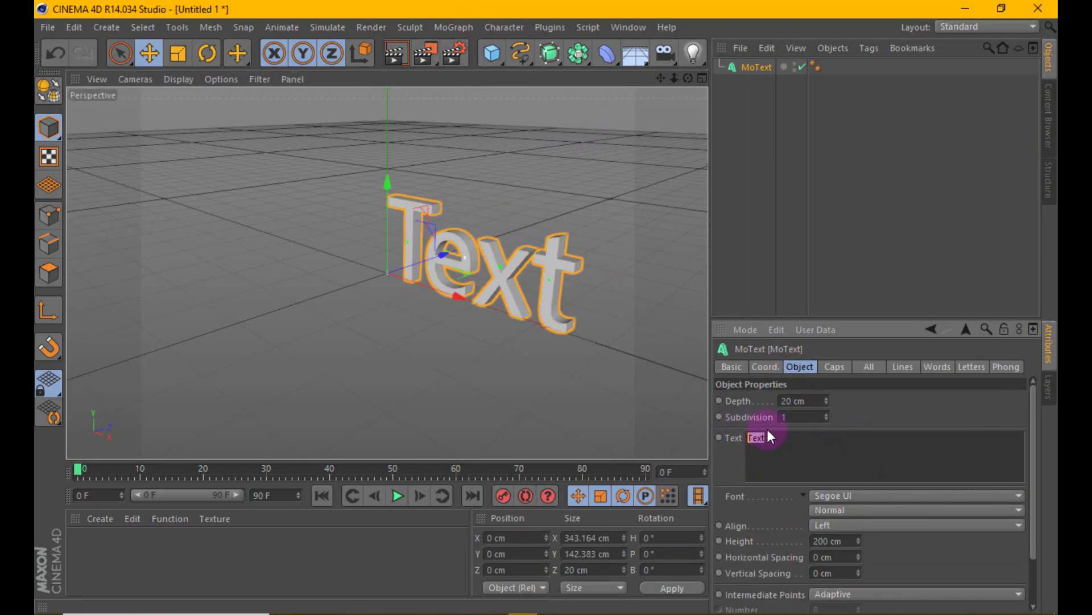
text(CULTO)
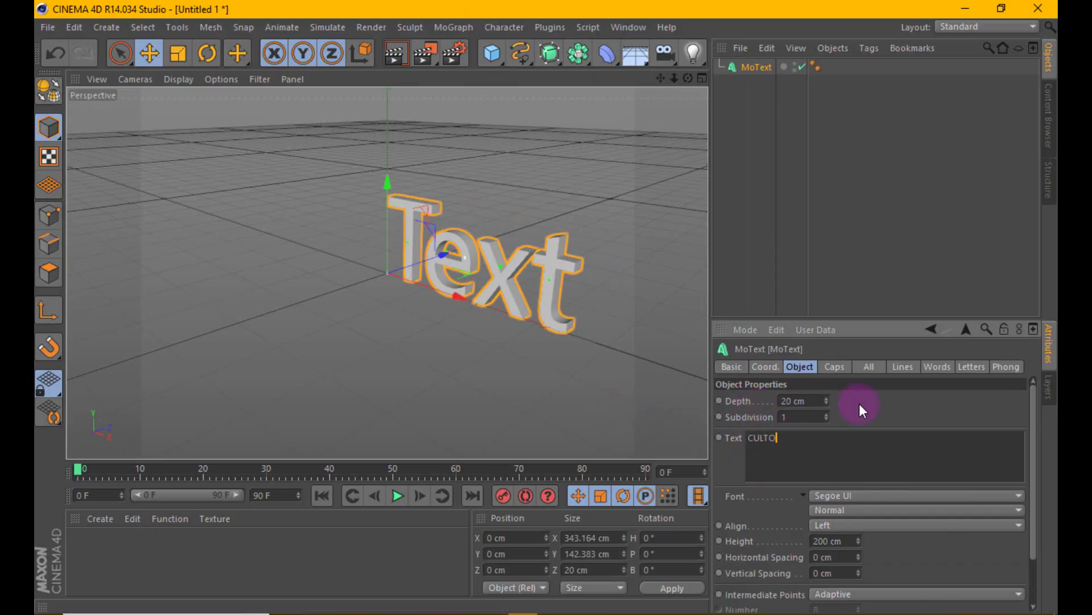
click(859, 404)
click(875, 524)
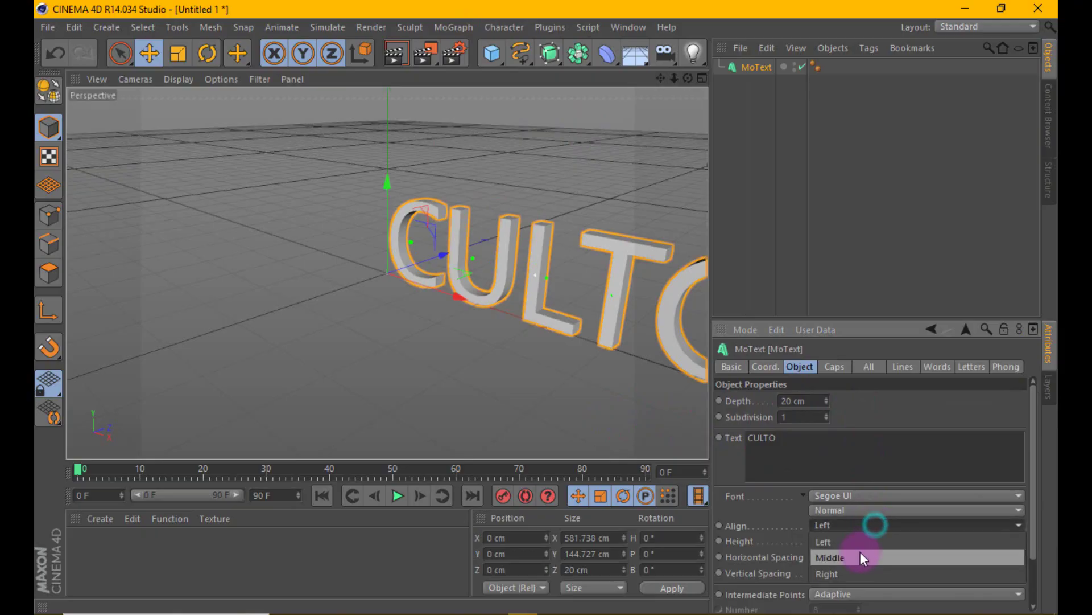
click(860, 551)
Switch the viewport to Gouraud Shading (Lines) and orbit to face CULTO
click(145, 84)
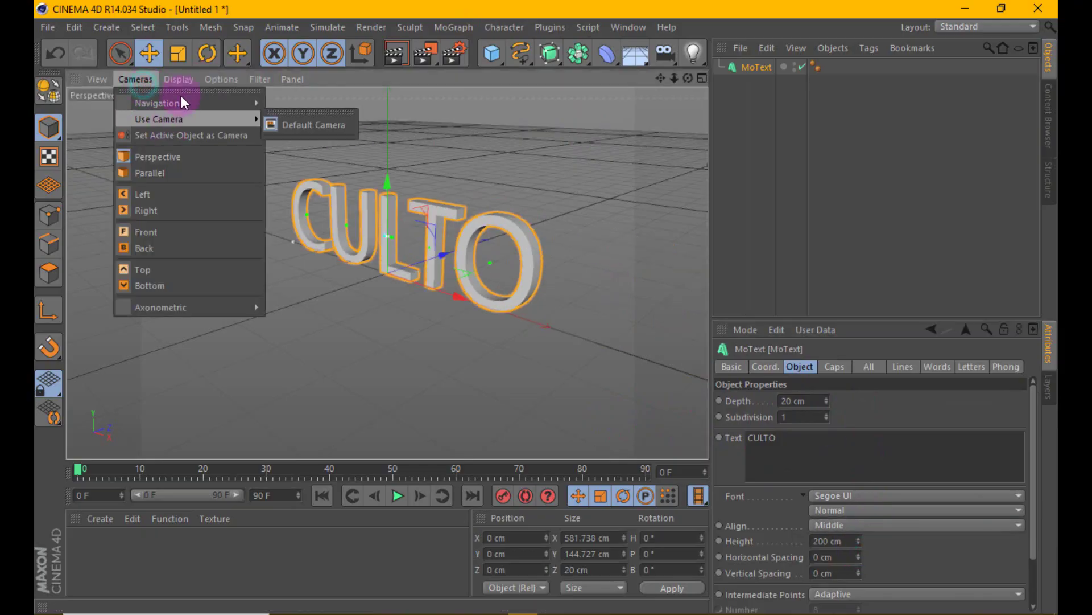
click(200, 118)
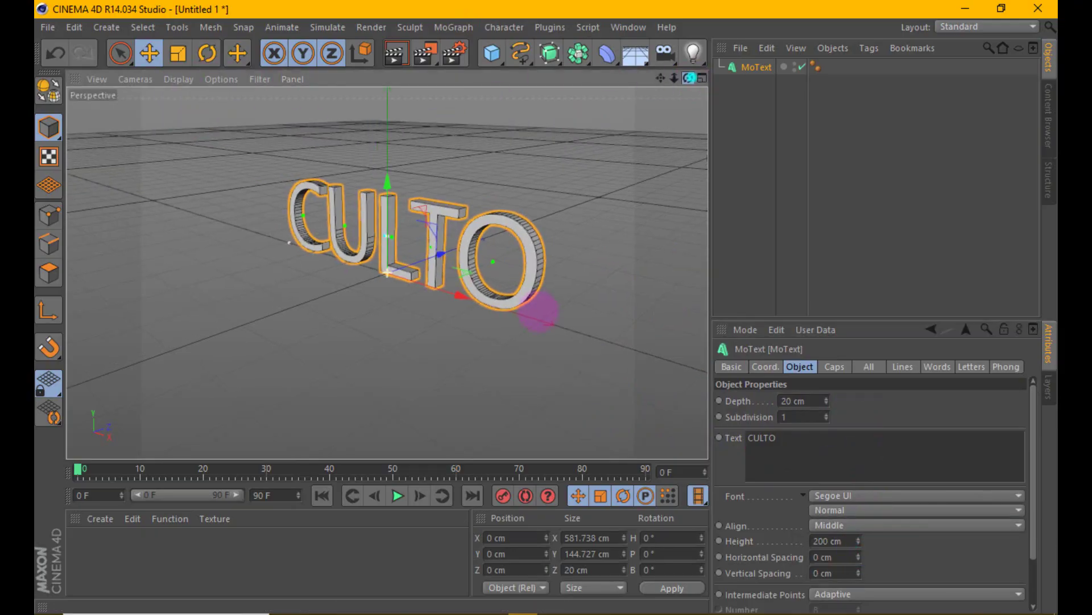
drag(687, 81, 391, 237)
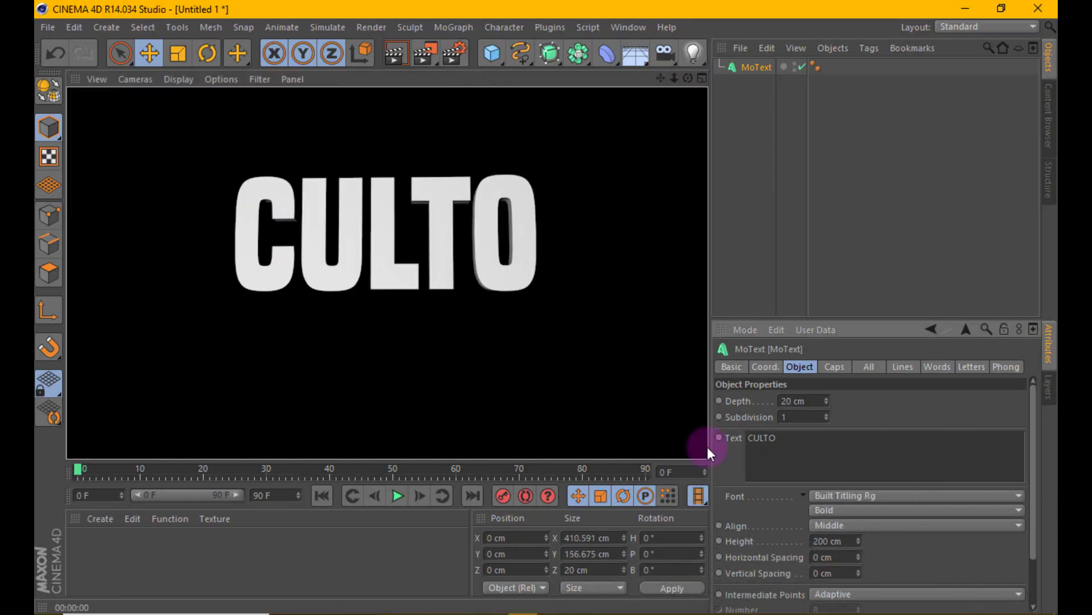
click(420, 251)
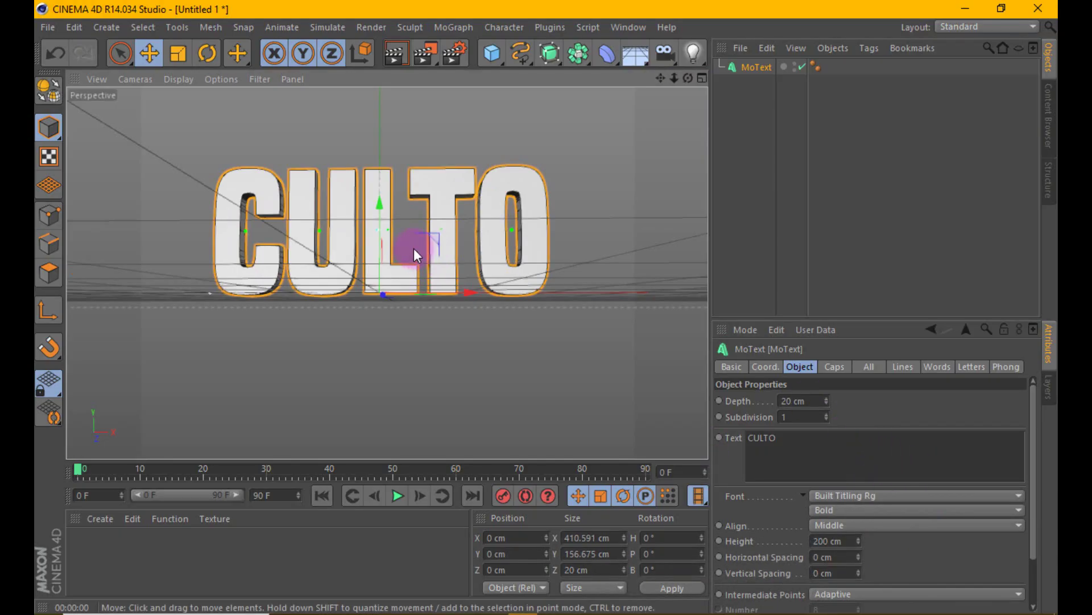
drag(688, 78, 555, 76)
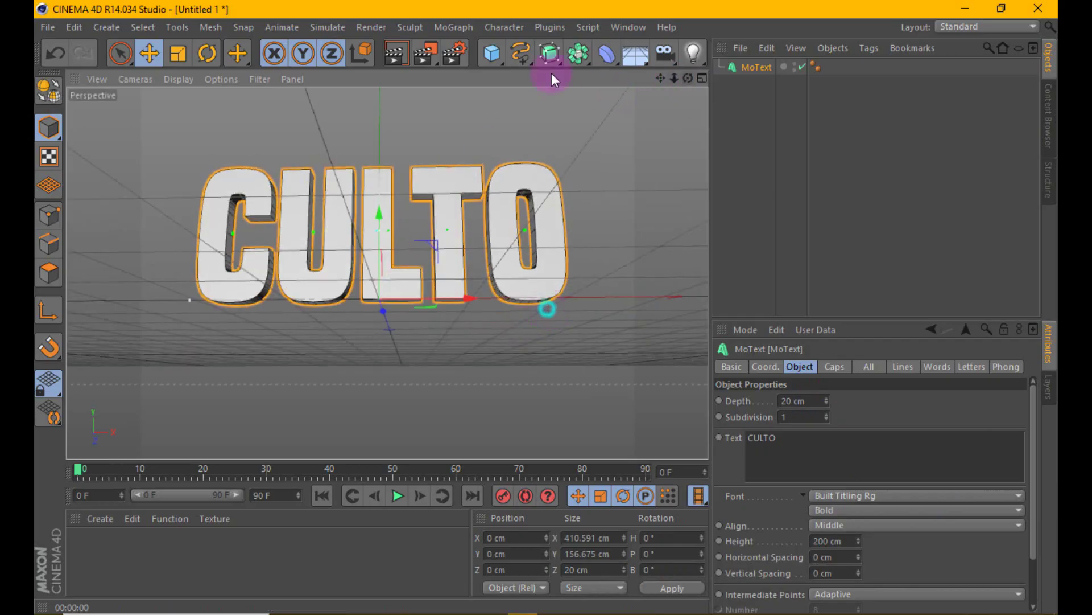
Set render output to the HDV/HDTV 720 29.97 preset (1280×720) with Best anti-aliasing
click(453, 53)
click(191, 68)
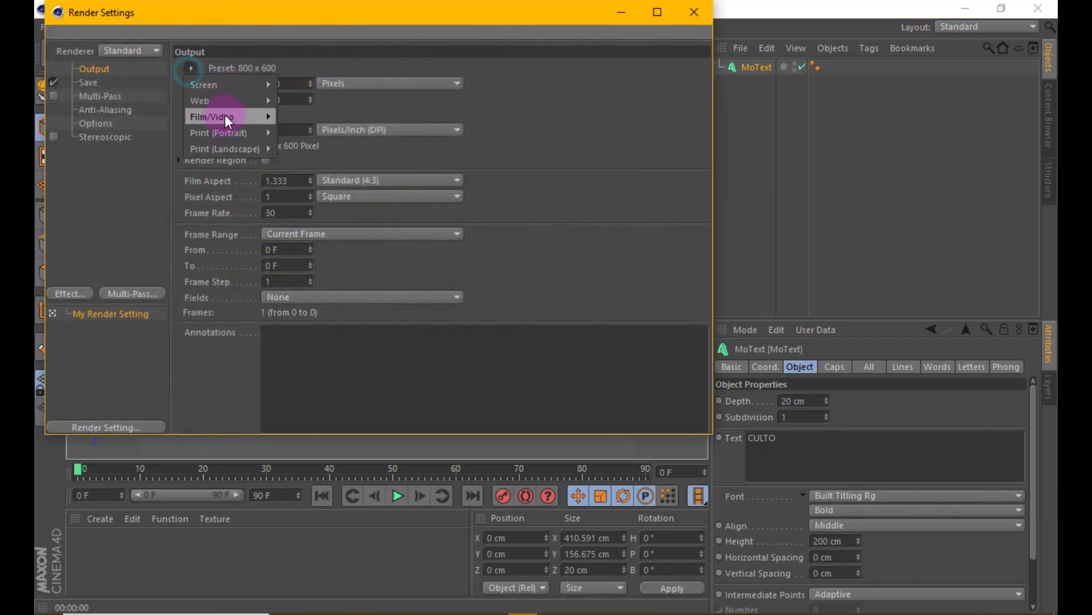
click(357, 298)
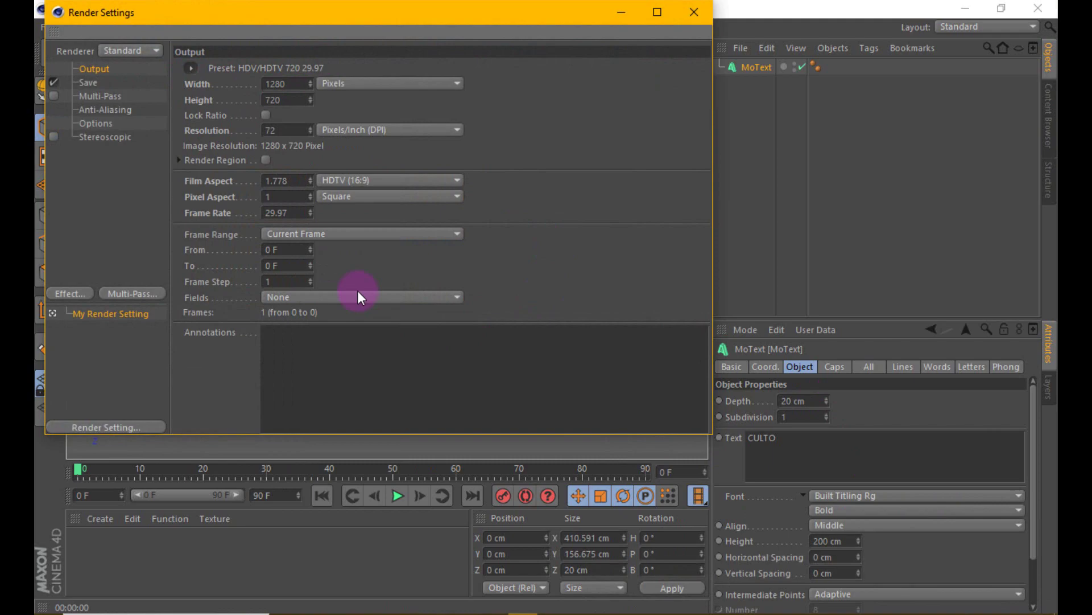
click(120, 109)
click(323, 69)
click(333, 101)
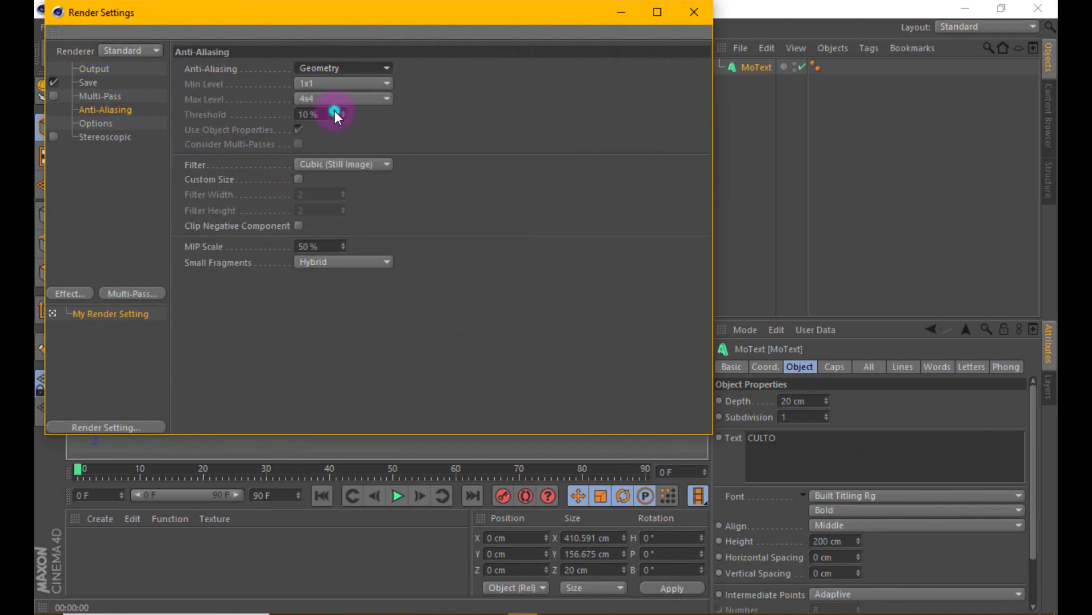
click(682, 13)
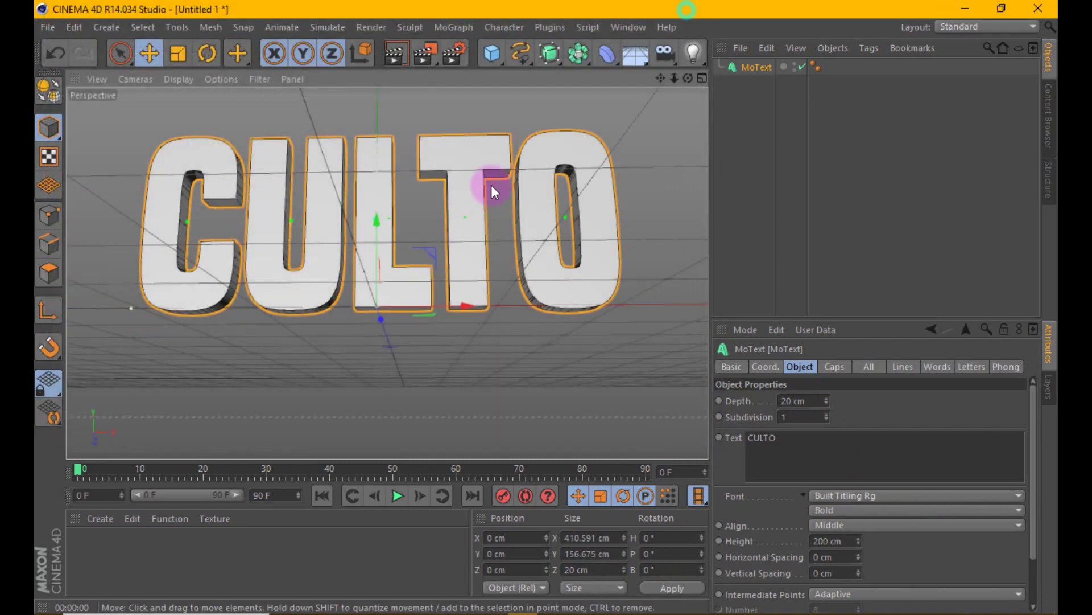
Set the CULTO MoText depth to 1 cm
click(392, 53)
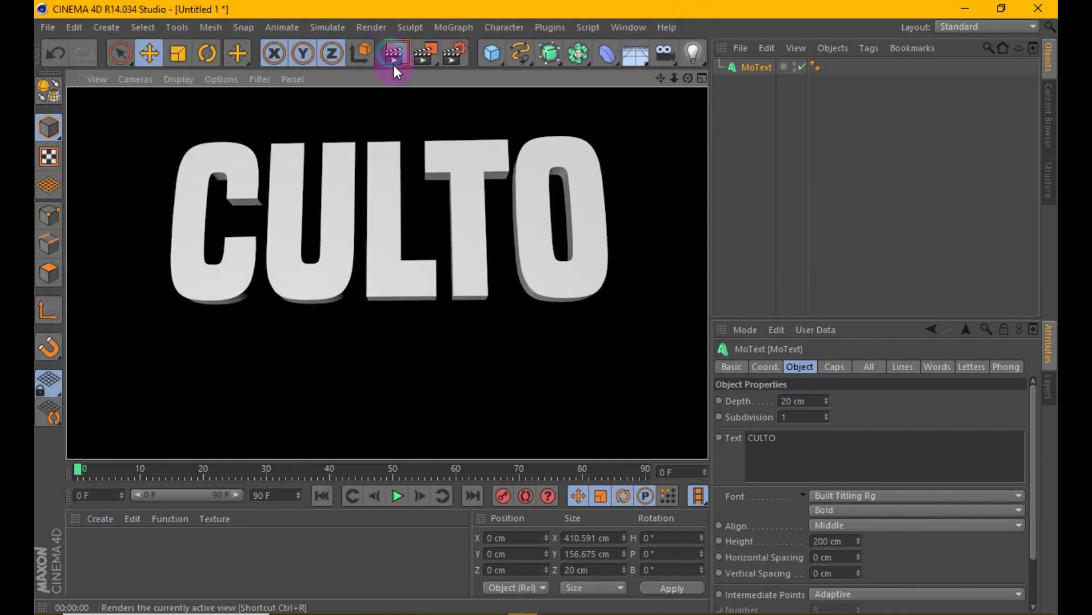
click(754, 67)
double_click(803, 400)
text(1)
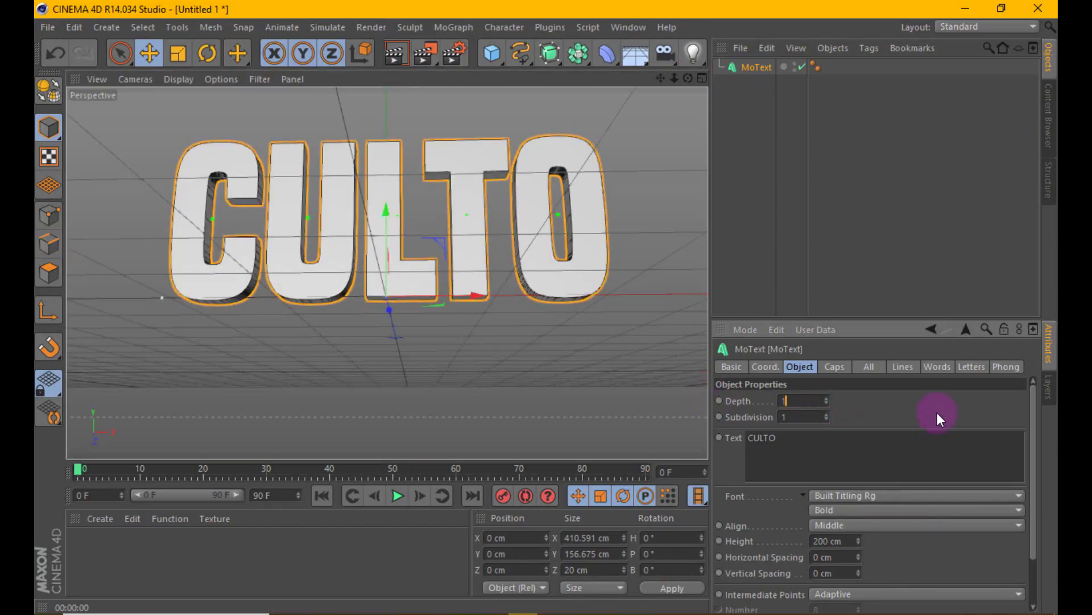
key(Return)
drag(687, 77, 546, 309)
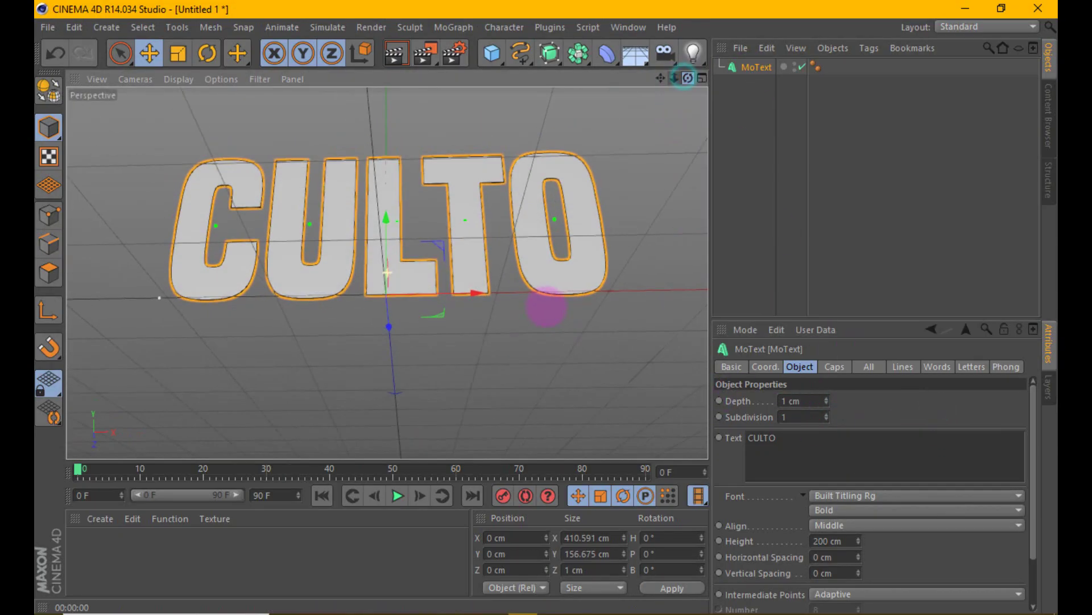
Duplicate the text as MoText.1, move it to Z 4.519 cm, and make it 15 cm deep
ctrl+drag(754, 67, 748, 105)
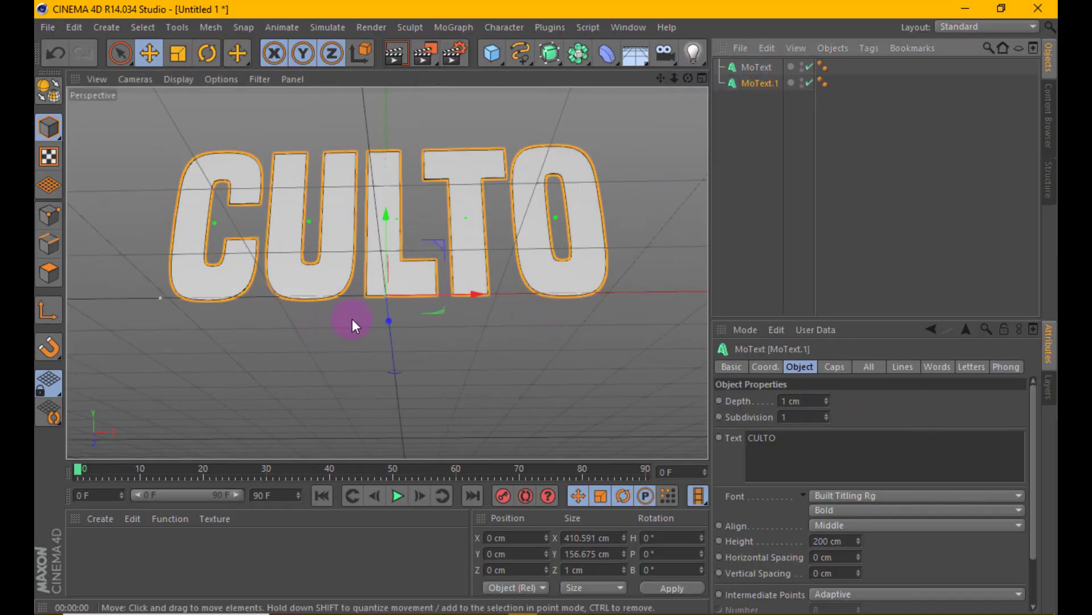
drag(388, 319, 390, 322)
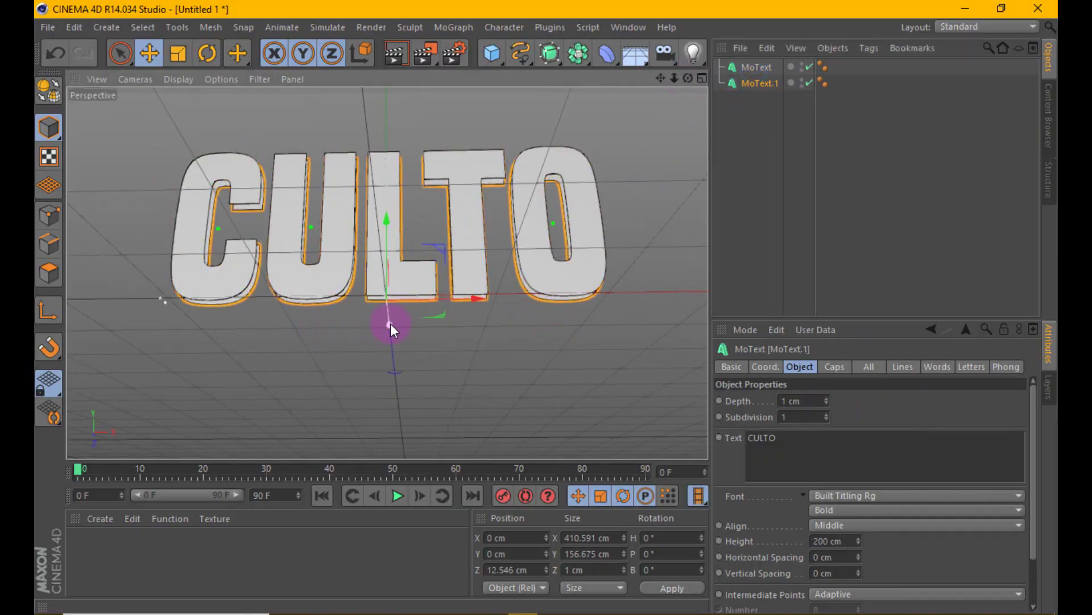
drag(687, 78, 420, 292)
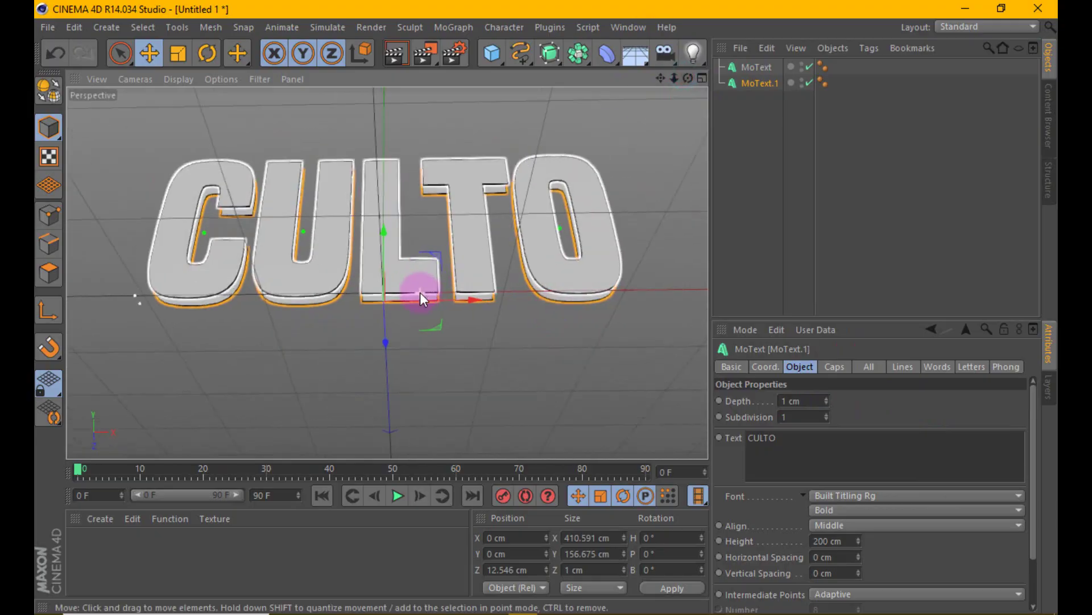
drag(386, 342, 380, 333)
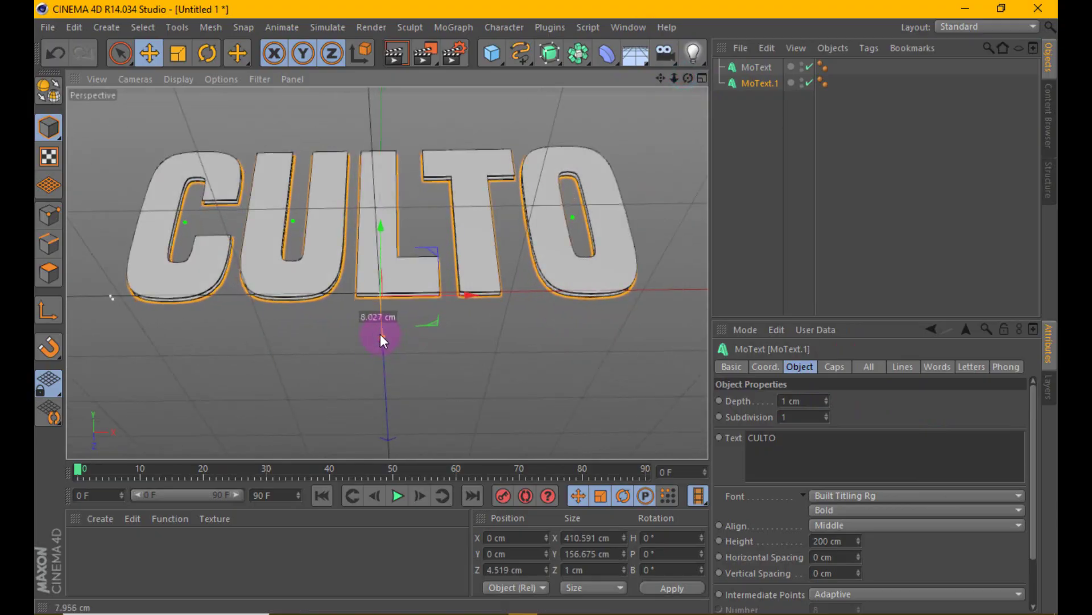
drag(827, 402, 825, 396)
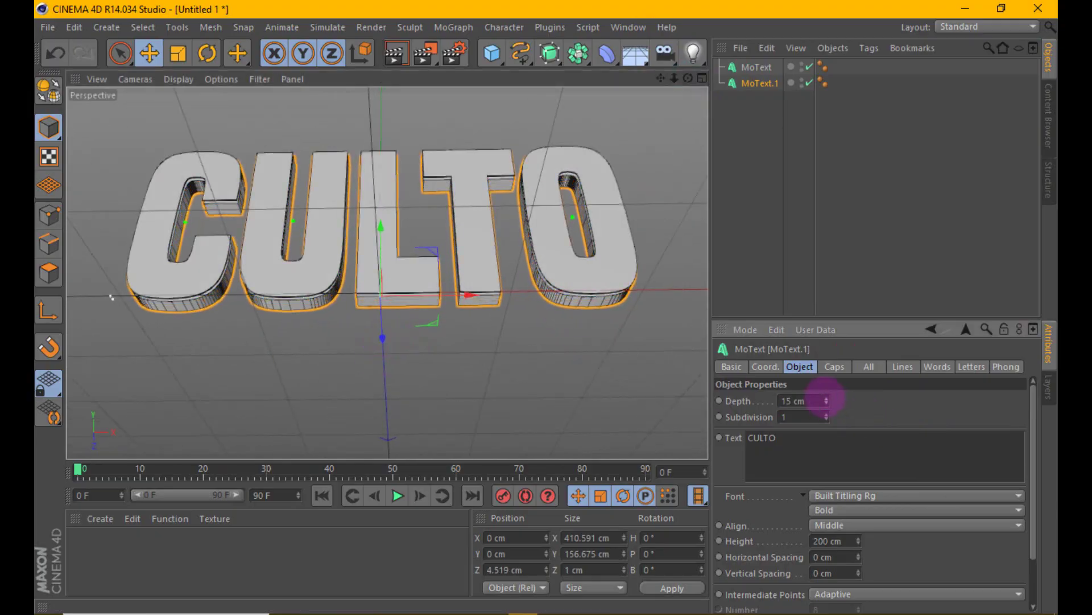
Give MoText.1 Fillet Caps on start and end with 2 steps and 2 cm radius
click(841, 369)
click(845, 404)
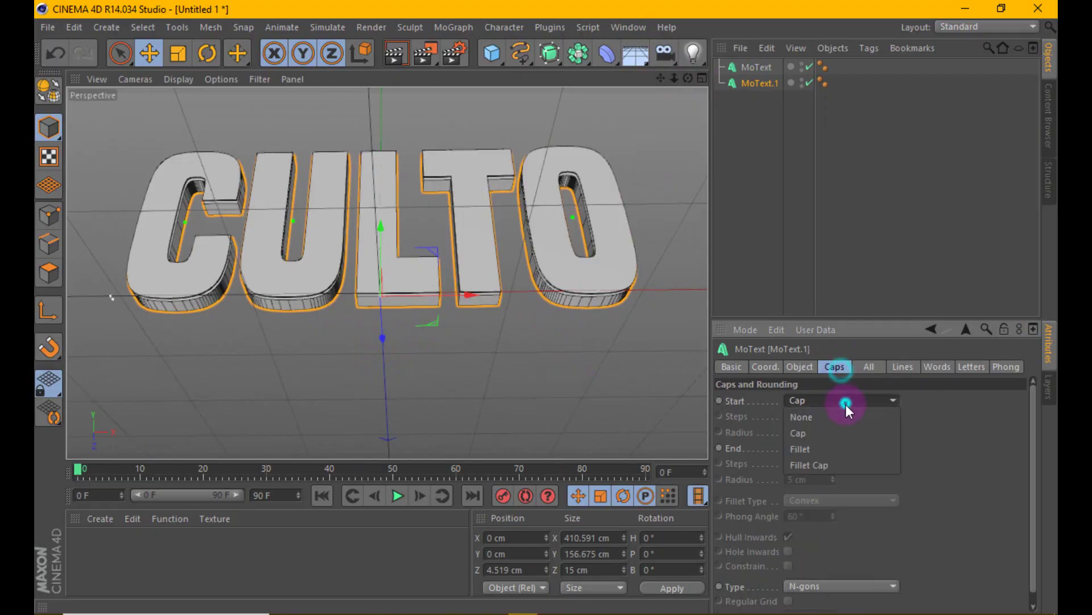
click(841, 461)
click(824, 430)
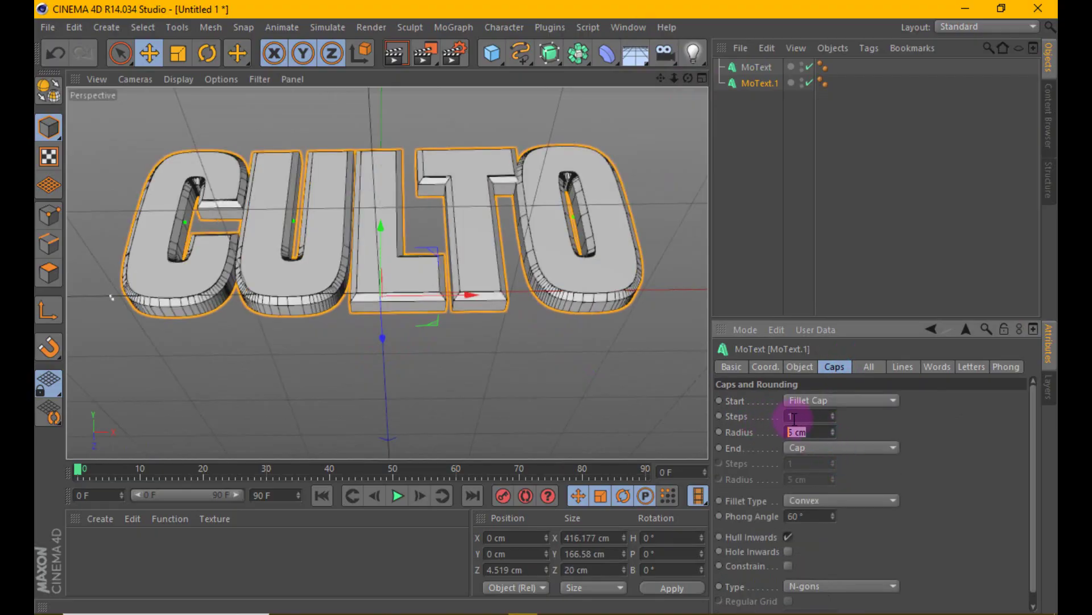
text(2)
key(Return)
click(819, 449)
click(818, 504)
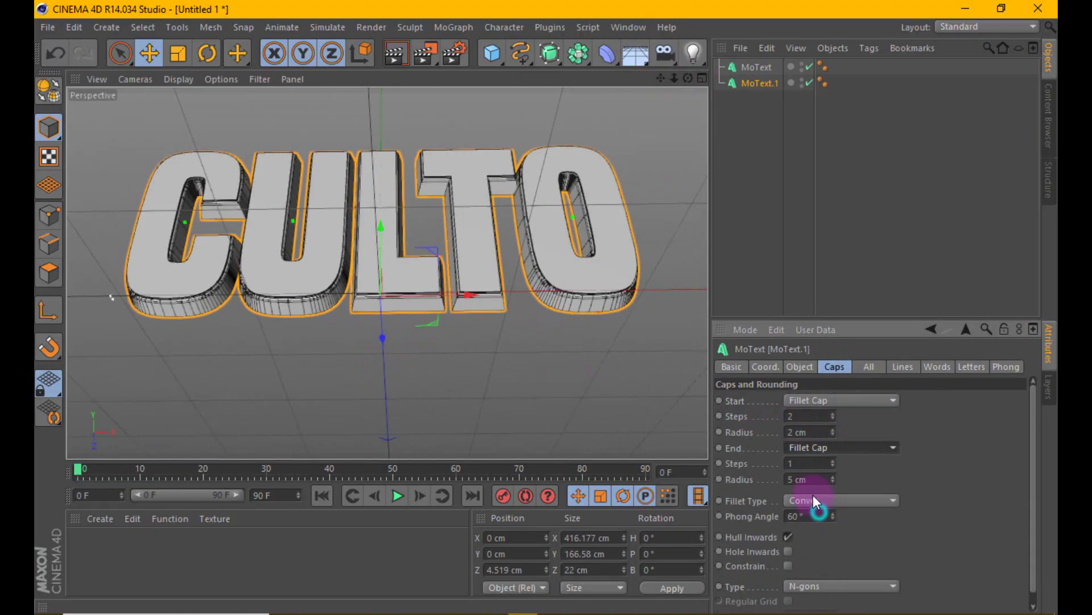
click(809, 480)
text(2)
key(Return)
text(2)
key(Return)
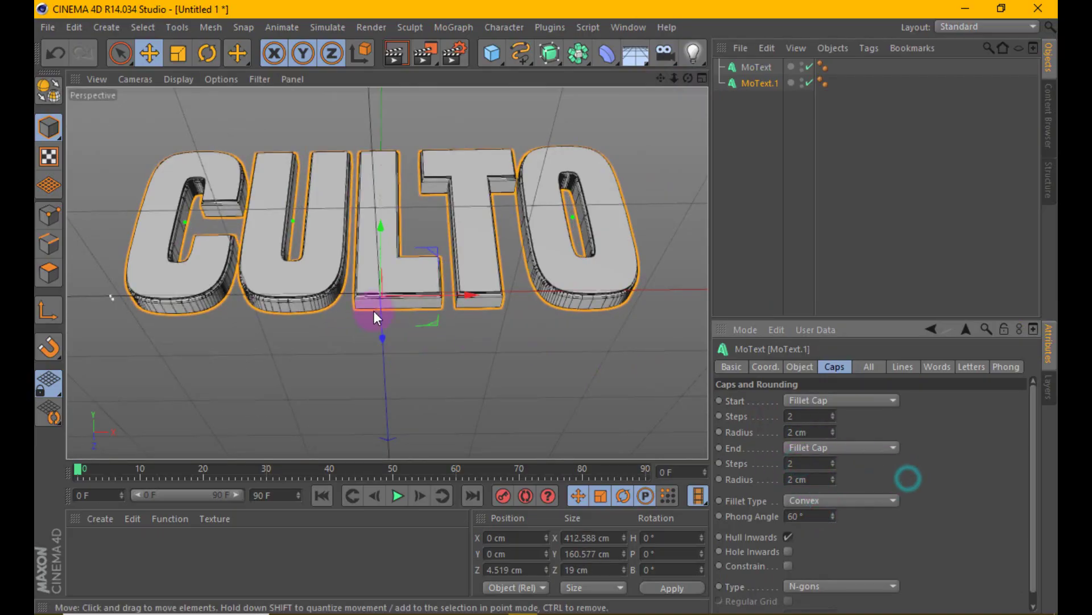
Orbit closer to the rounded text and render previews to check the fillets
drag(688, 78, 464, 231)
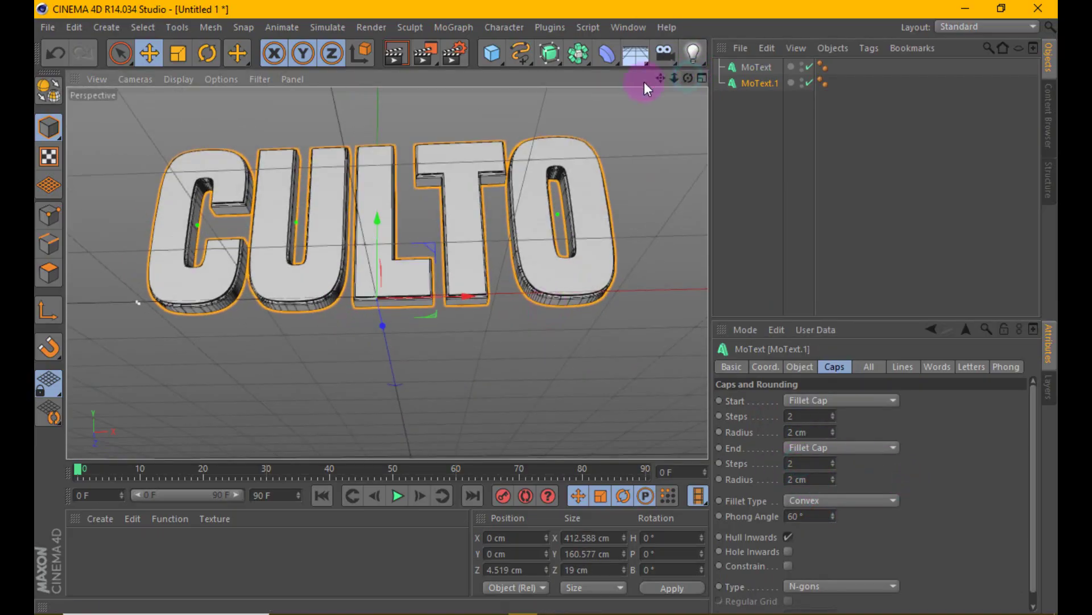
click(401, 50)
mouse_move(537, 224)
alt+mouse_down()
mouse_move(374, 367)
mouse_move(379, 309)
alt+mouse_up()
scroll(379, 309, down, 3)
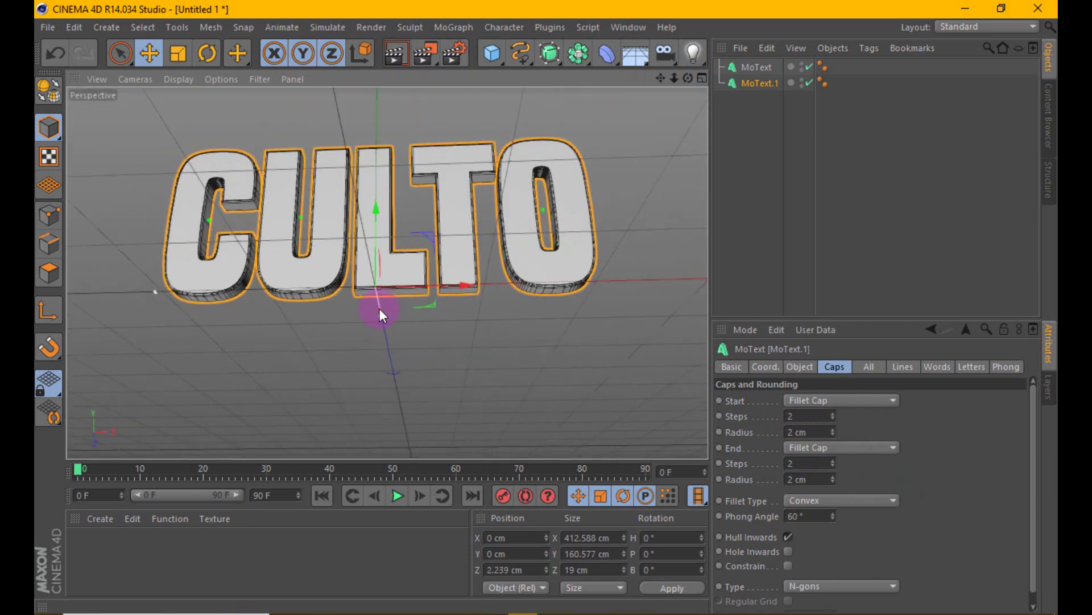
click(411, 63)
scroll(595, 247, down, 2)
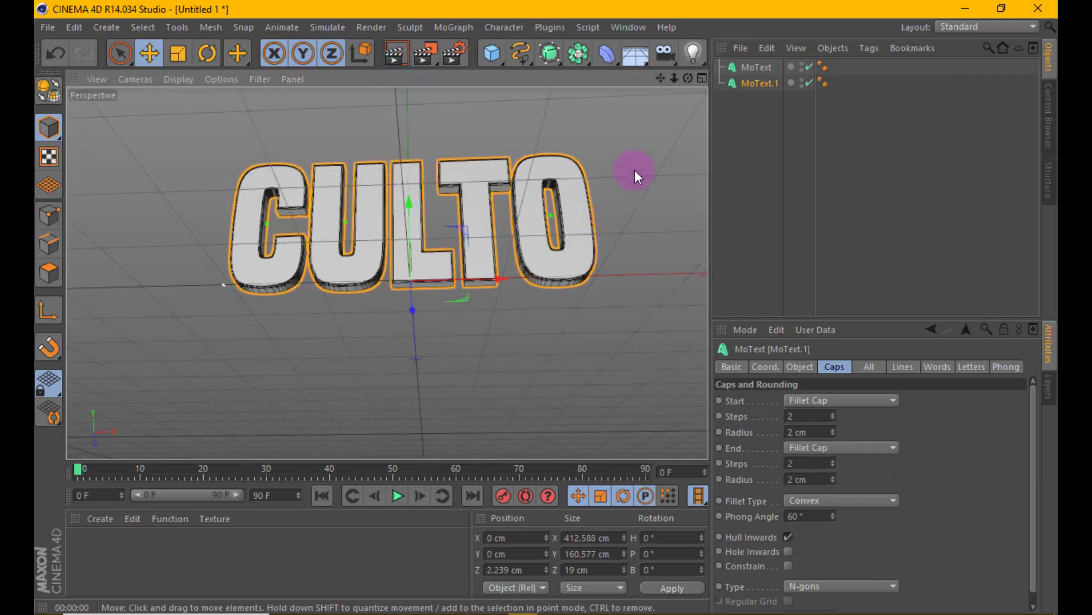
Duplicate the text as MoText.2 and push it back to Z 33.624 cm
ctrl+drag(762, 84, 763, 100)
scroll(431, 275, up, 1)
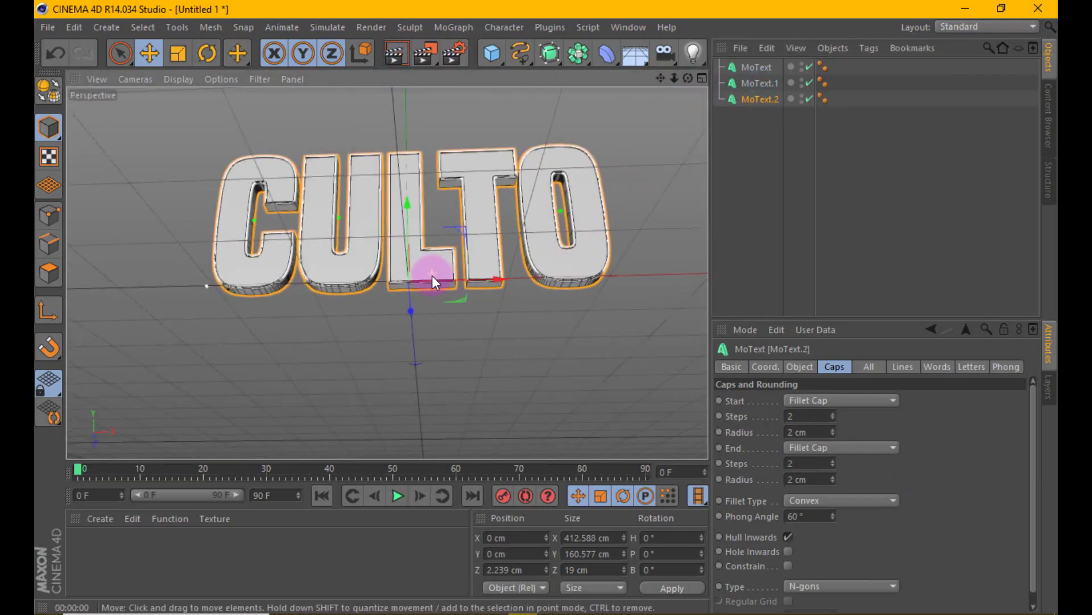
drag(412, 310, 422, 316)
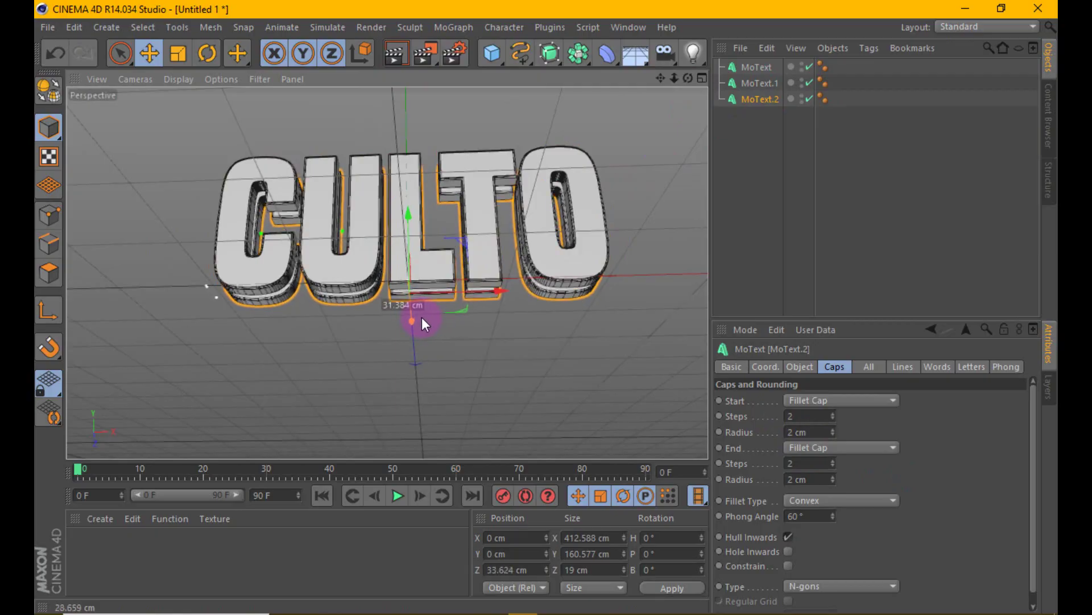
Set MoText.2's start and end fillet caps to 5 steps and 5 cm radius
double_click(825, 415)
text(5)
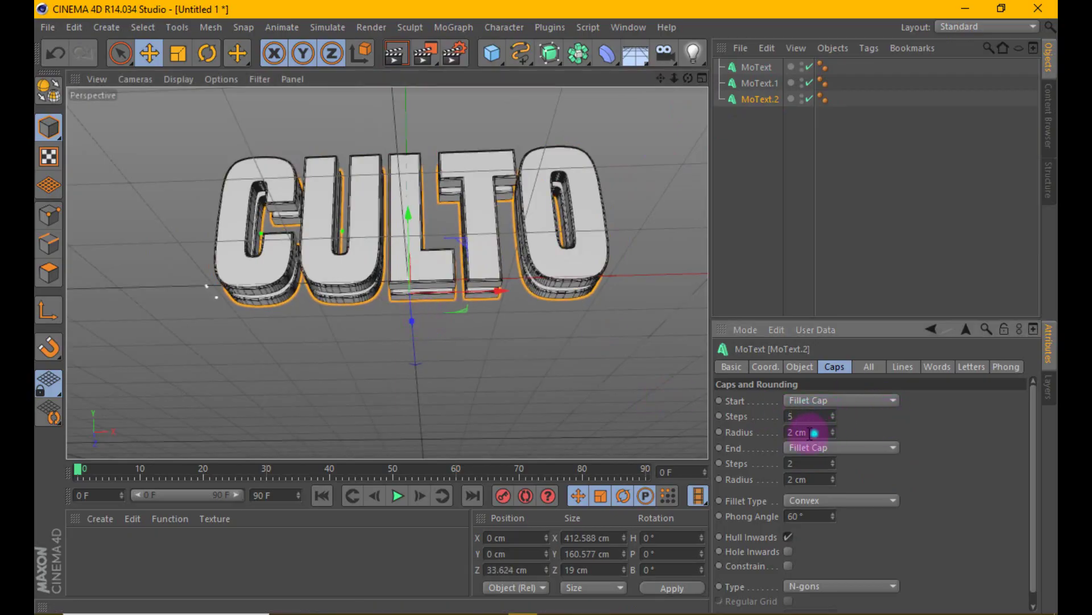
click(813, 432)
text(5)
double_click(801, 462)
text(5)
double_click(805, 479)
text(5)
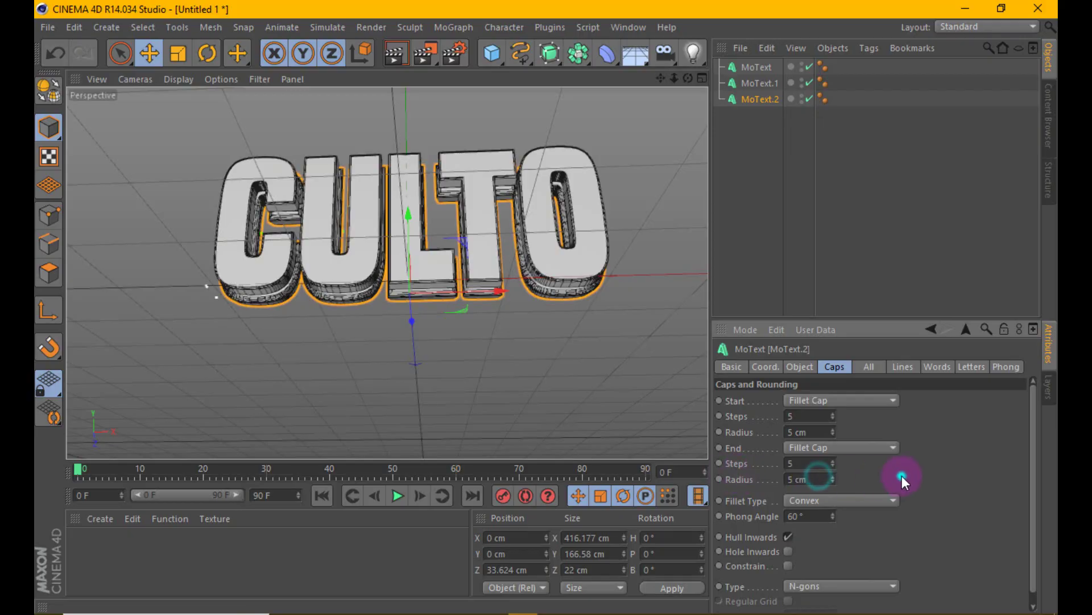
click(903, 476)
Deepen MoText.2 to 87 cm and render a preview
click(801, 366)
drag(828, 394, 828, 387)
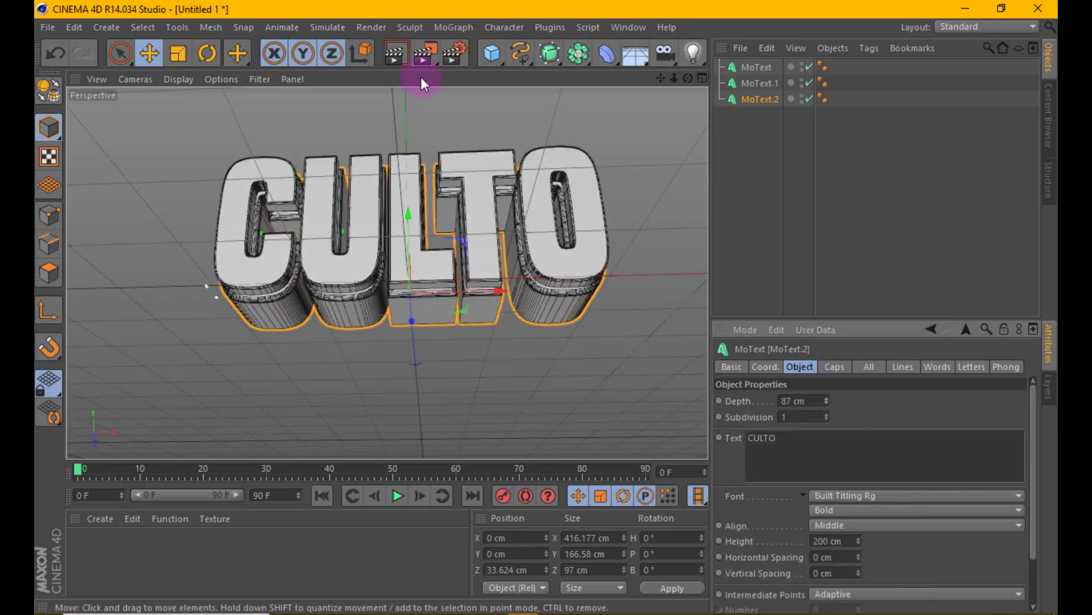
click(401, 56)
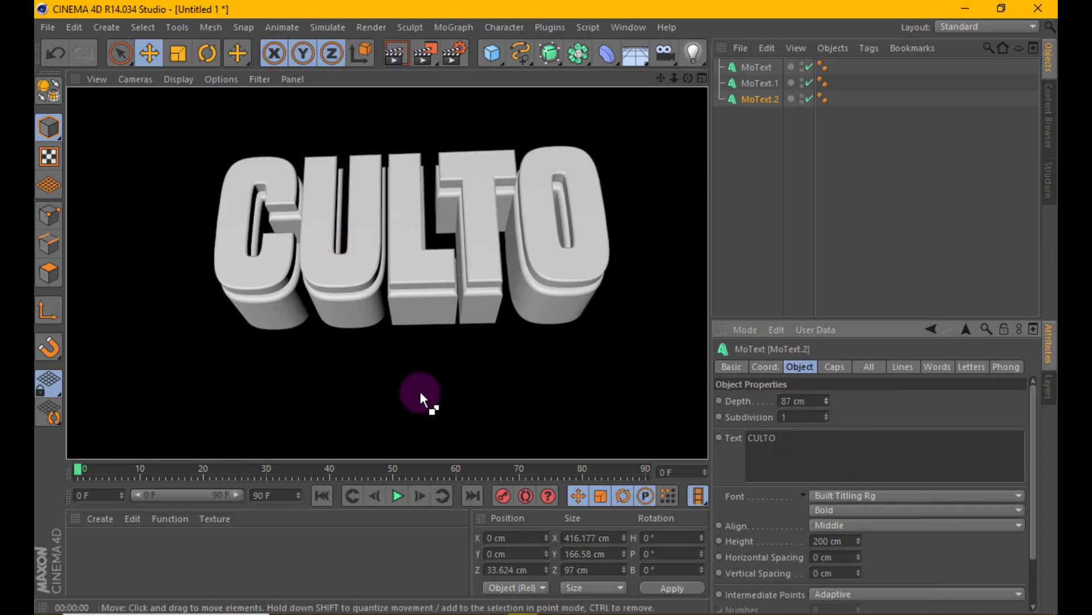
Give MoText's start face a Fillet Cap with 2 steps and 1 cm radius
click(301, 289)
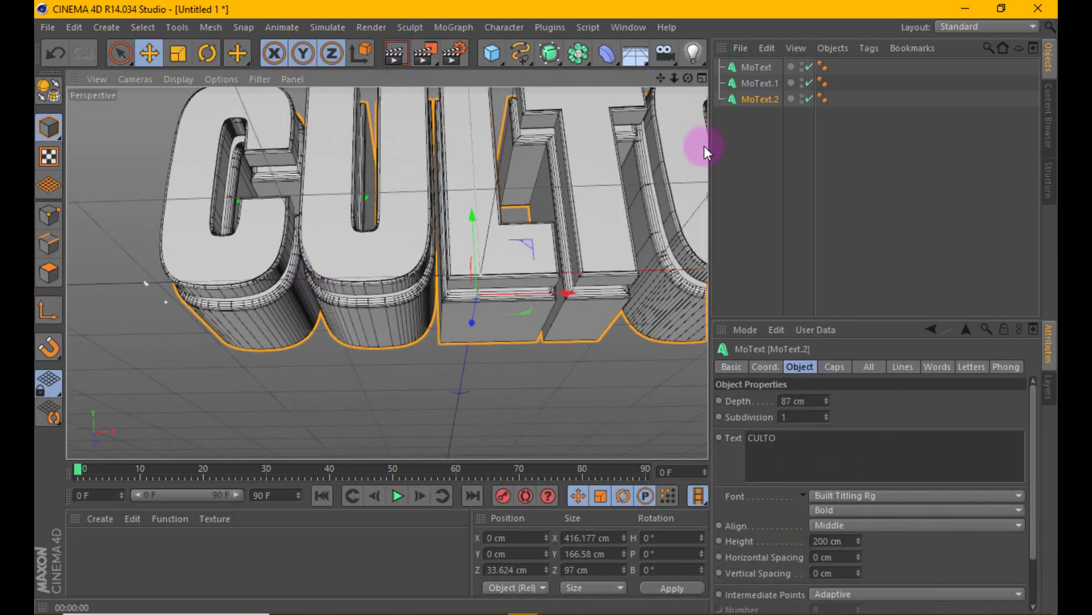
click(756, 67)
click(830, 367)
click(834, 402)
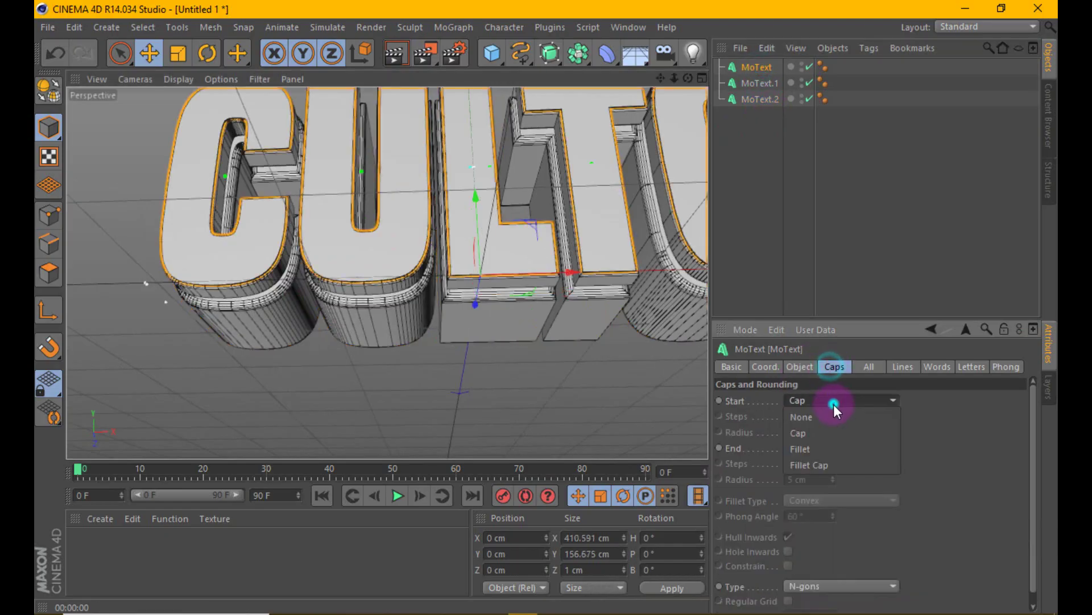
click(829, 469)
click(814, 432)
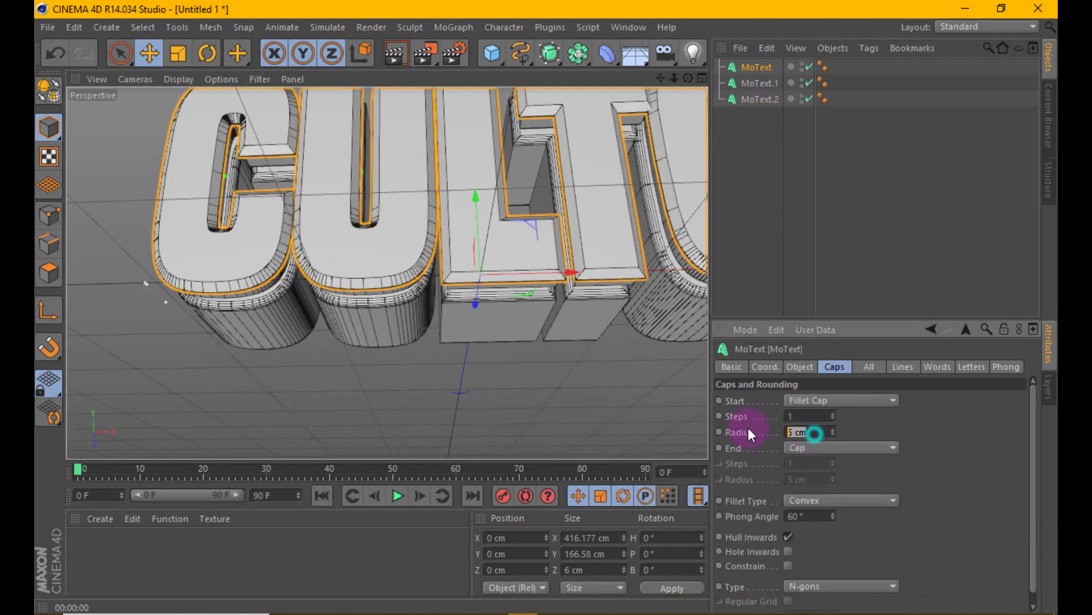
text(1)
click(933, 451)
click(819, 417)
text(2)
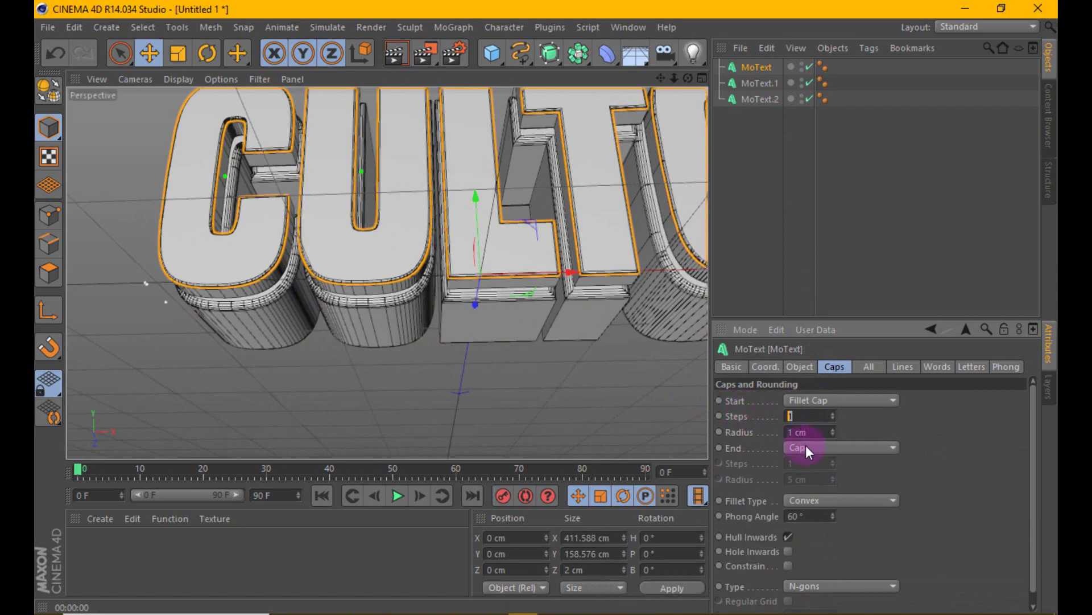
key(Return)
Give MoText's end face a matching 2-step, 1 cm Fillet Cap
click(822, 448)
click(830, 497)
click(809, 463)
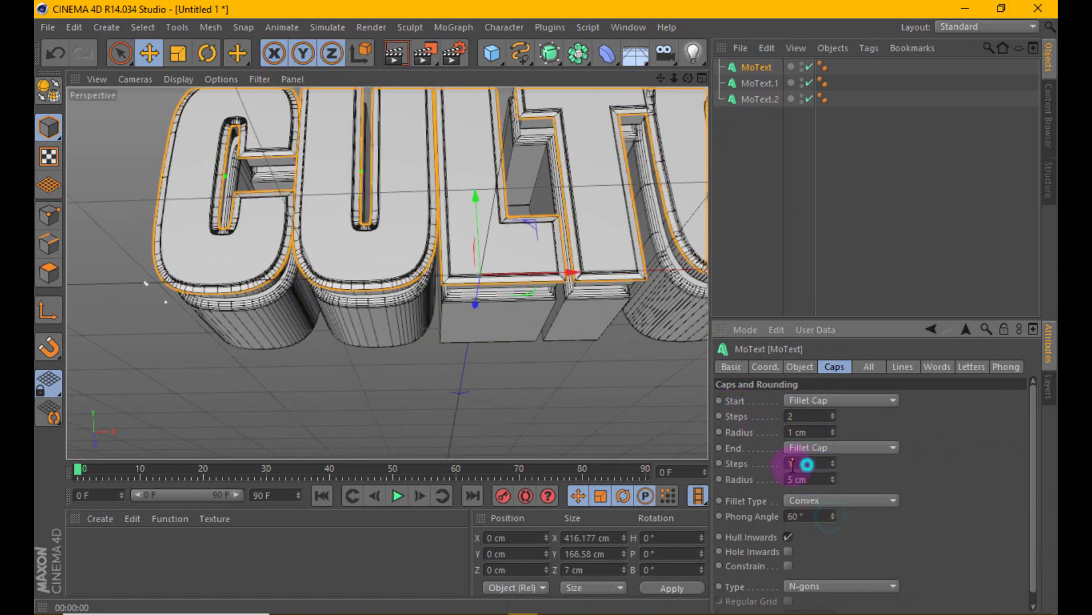
text(2)
click(814, 479)
text(1)
click(910, 475)
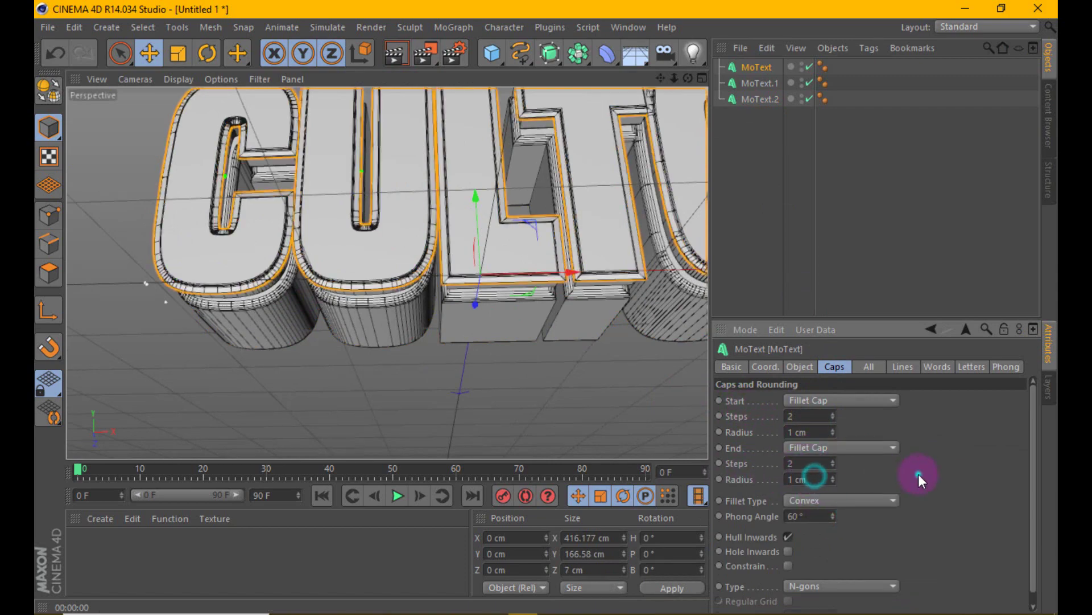
Select MoText.1 and render a preview to check all three rounded CULTO layers
scroll(421, 297, down, 5)
alt+drag(344, 279, 612, 215)
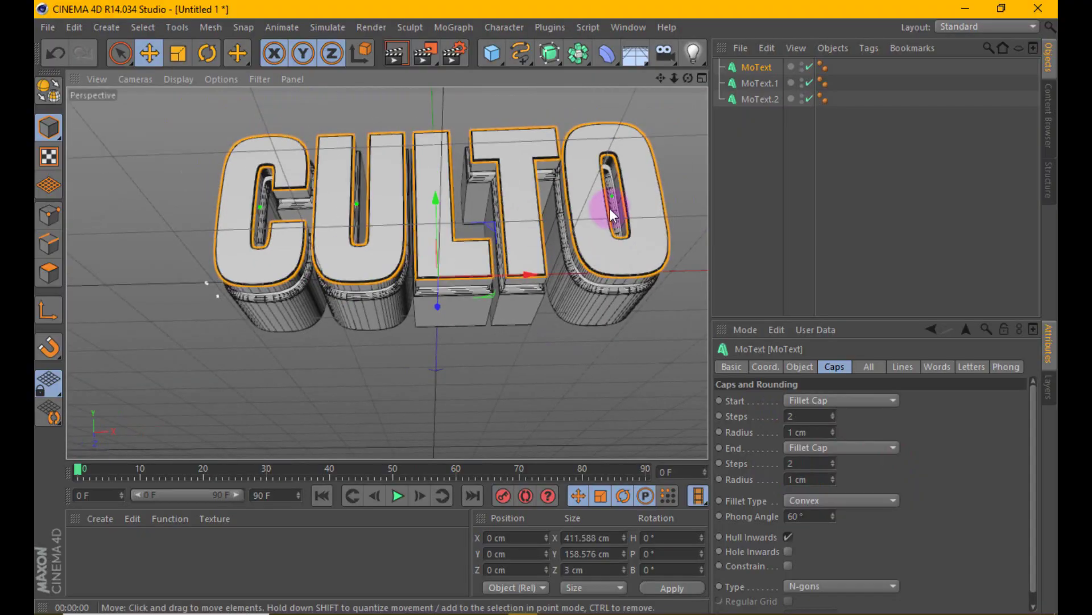
click(741, 83)
click(388, 63)
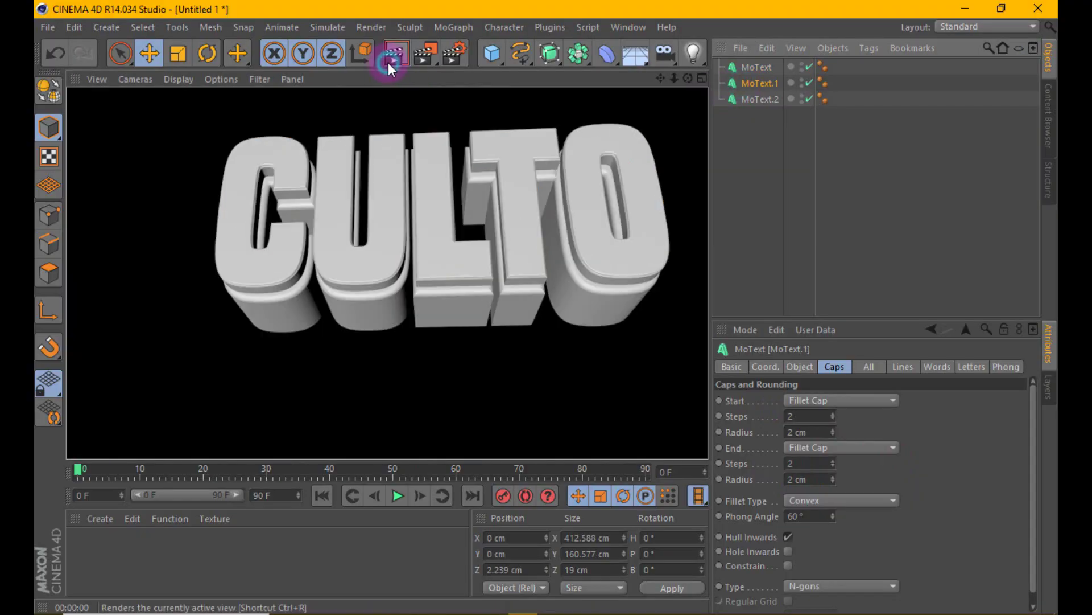
click(288, 264)
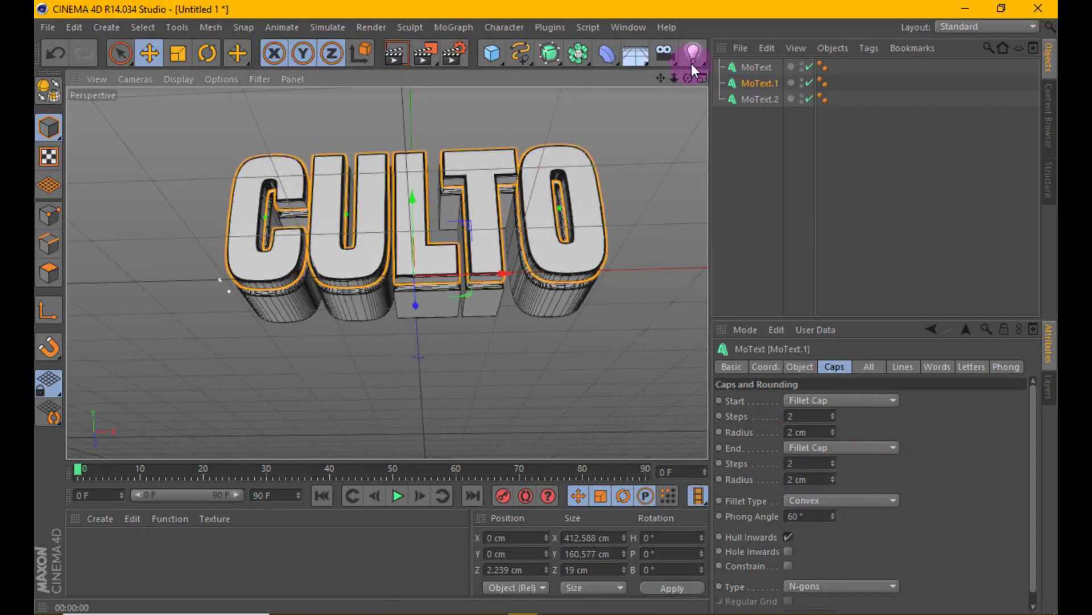
drag(684, 75, 424, 110)
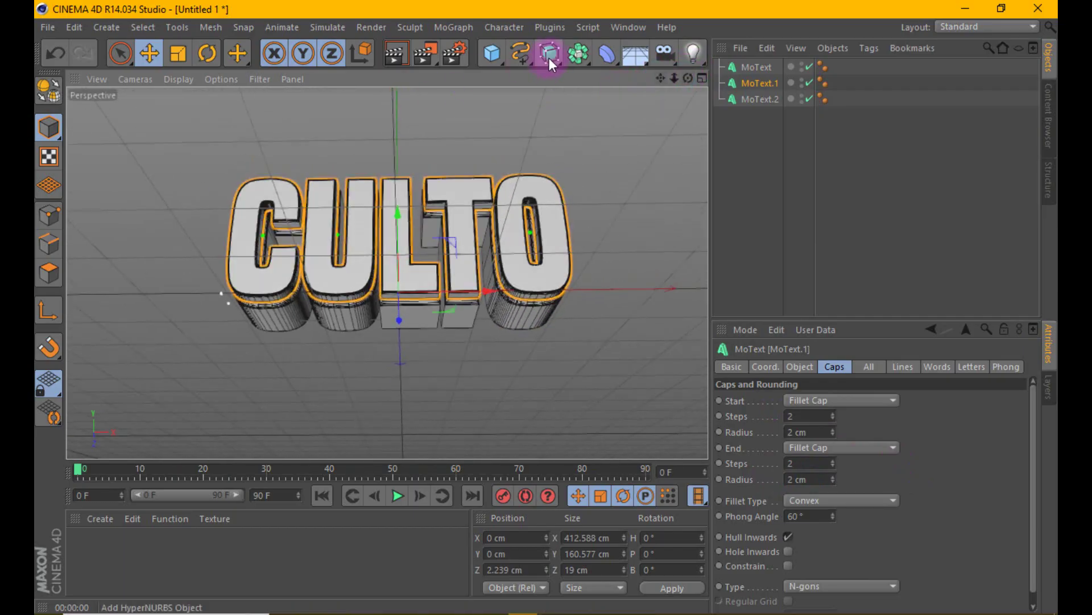
drag(490, 59, 518, 86)
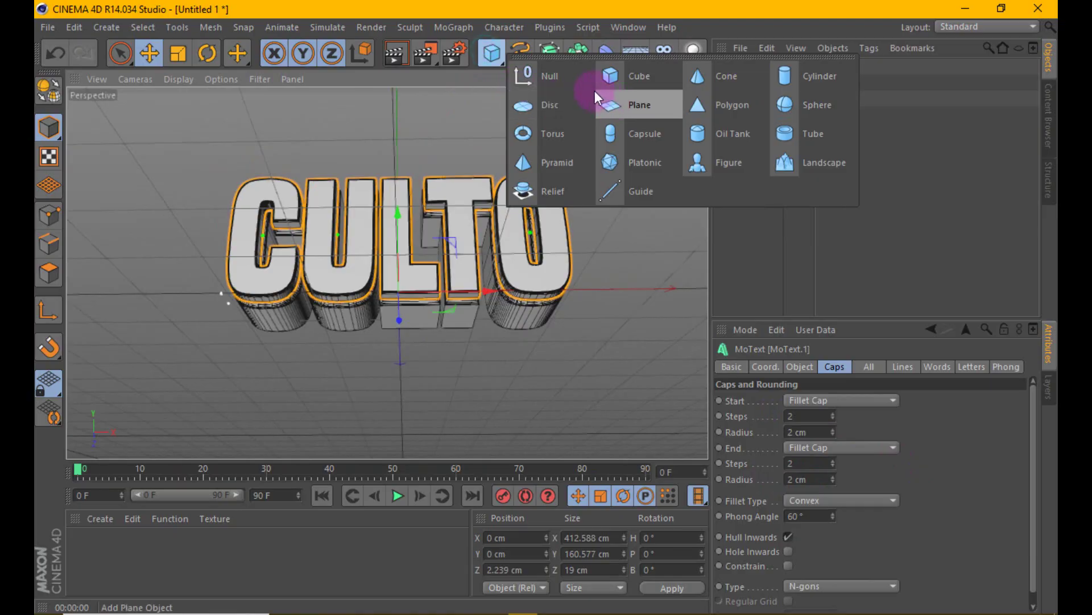
Group the three MoText layers under a Null and add a 2000×400×400 cm Taper
click(521, 79)
drag(739, 125, 750, 67)
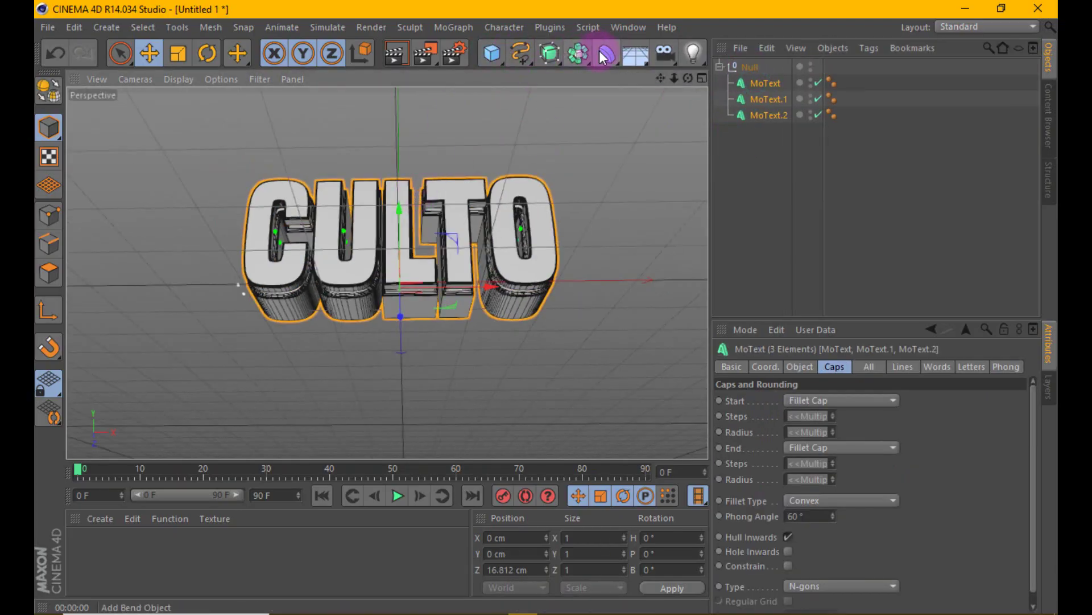
drag(604, 55, 542, 73)
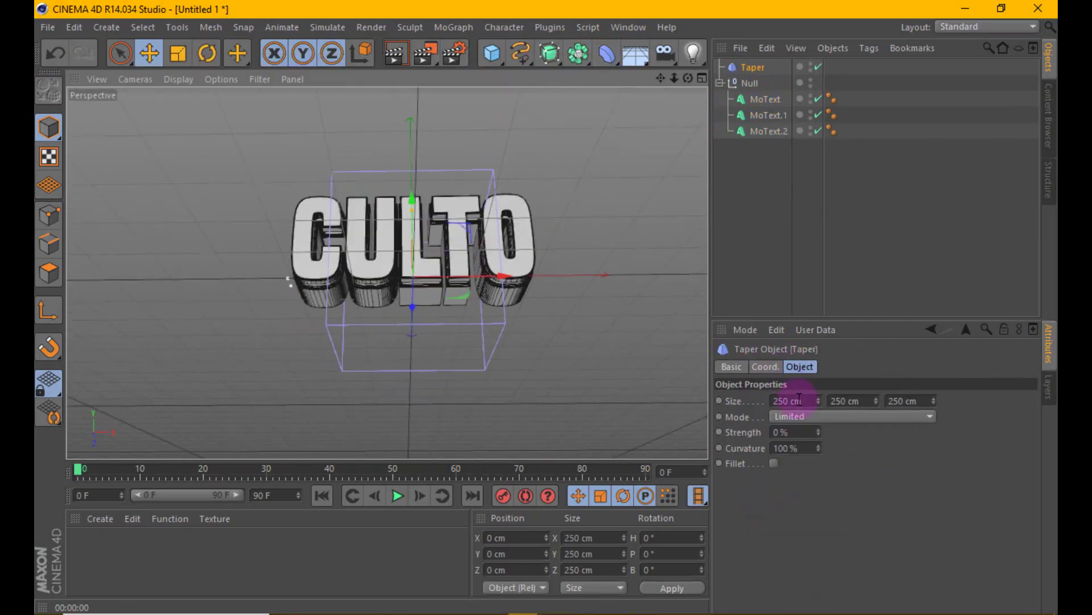
double_click(799, 400)
text(2000)
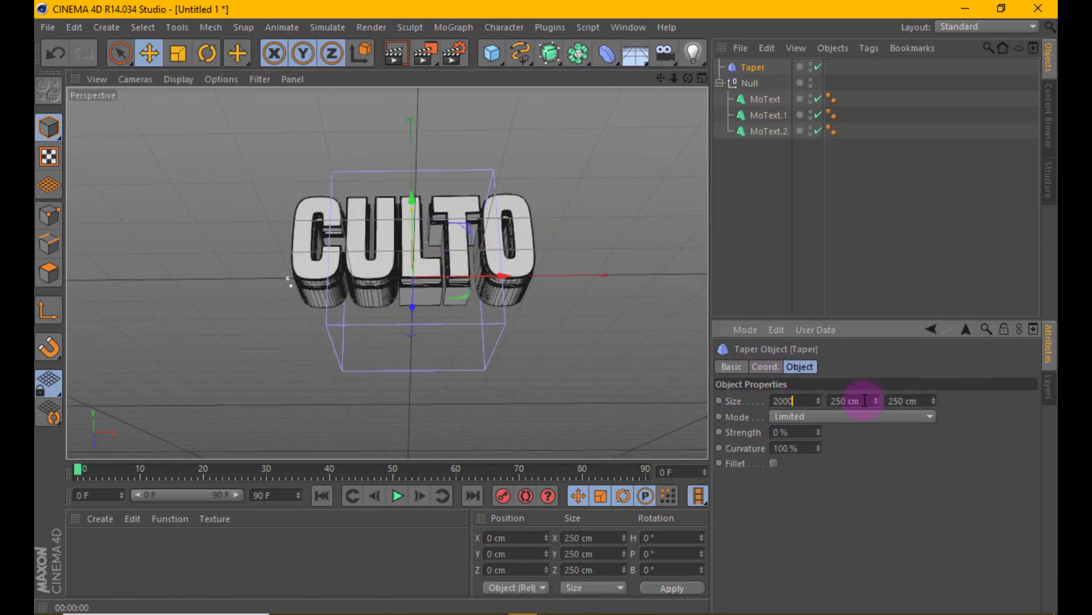
double_click(865, 400)
text(400)
click(905, 400)
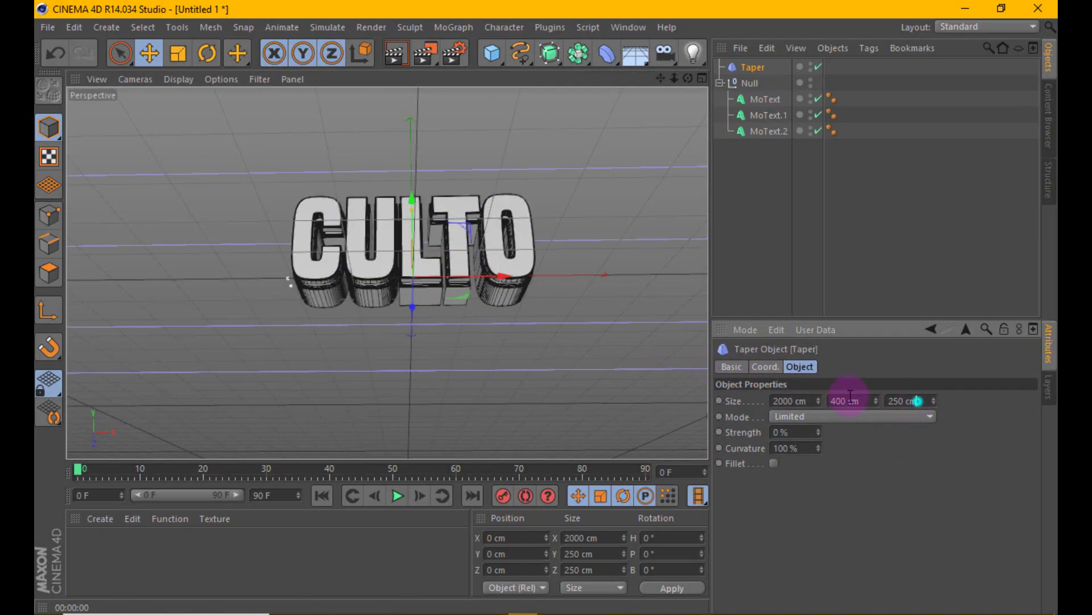
text(400)
click(907, 454)
In the four-view layout, move the Taper about 53 cm up and back along Z
click(699, 77)
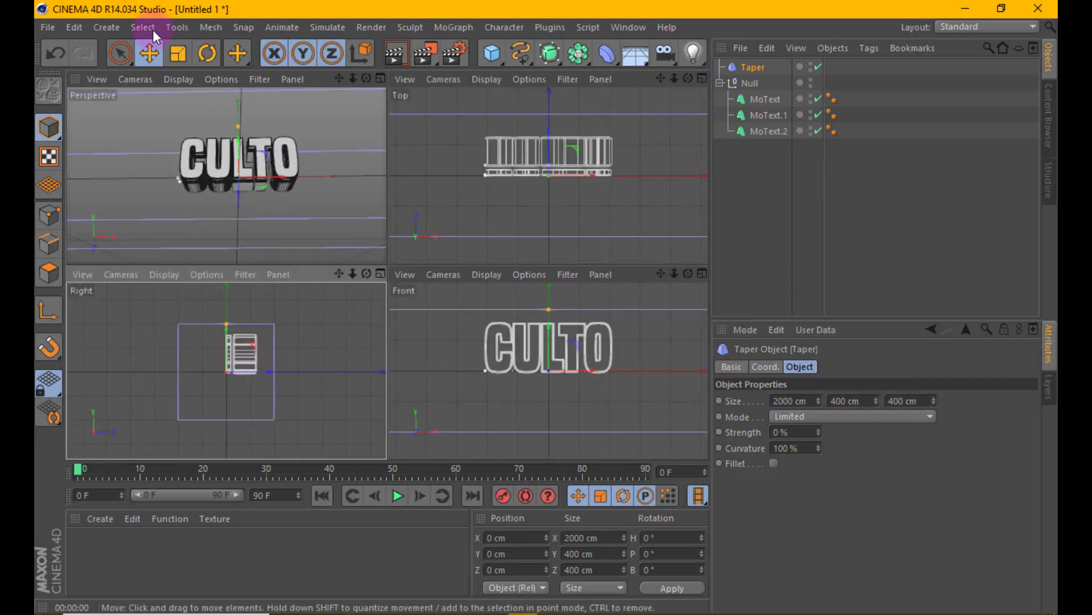
scroll(521, 388, down, 3)
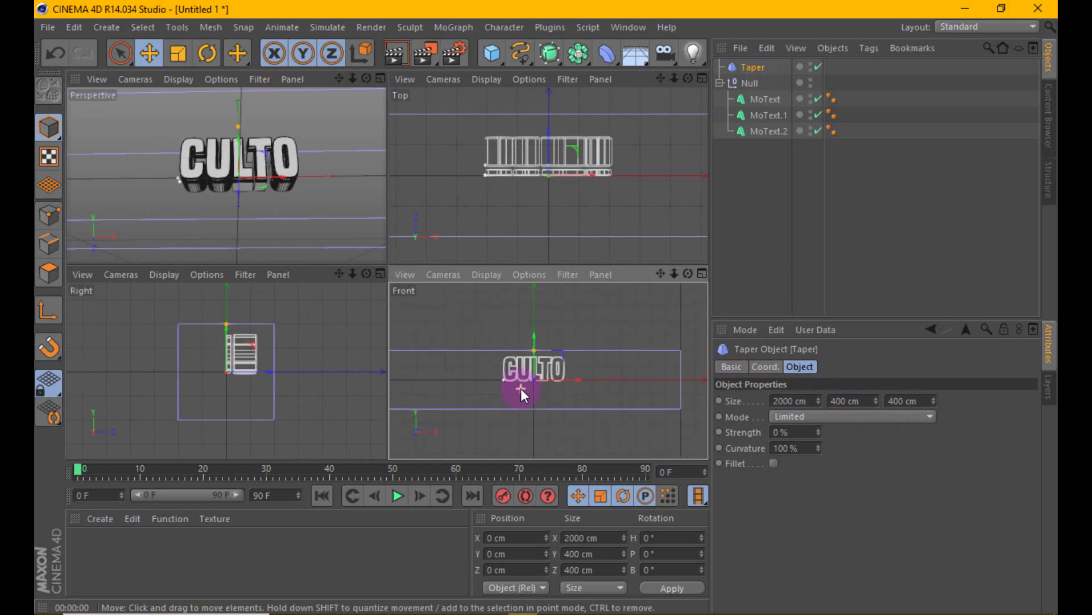
drag(534, 333, 534, 327)
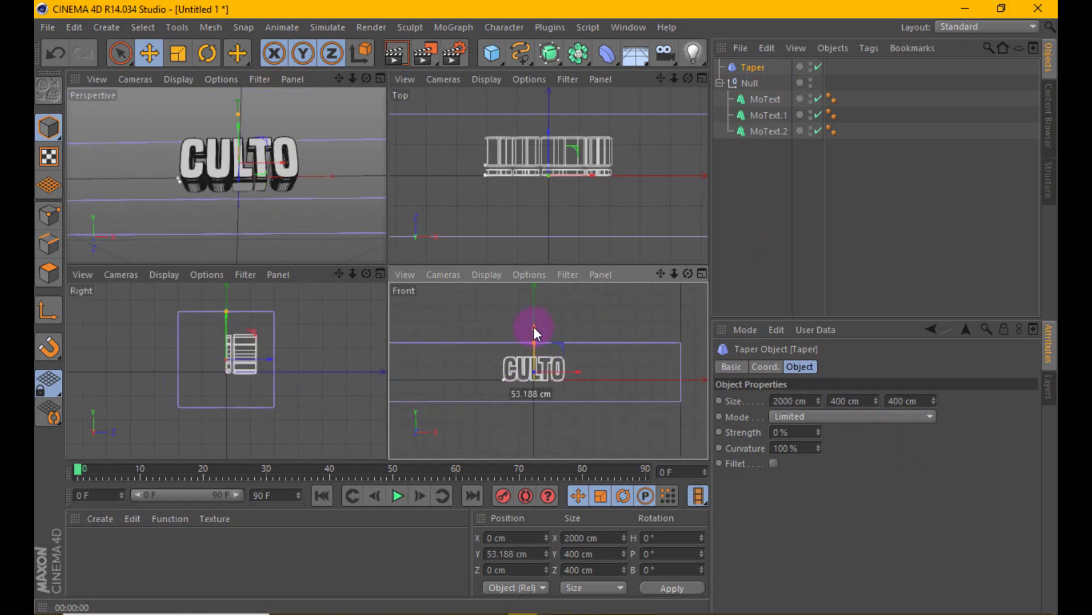
drag(266, 356, 280, 355)
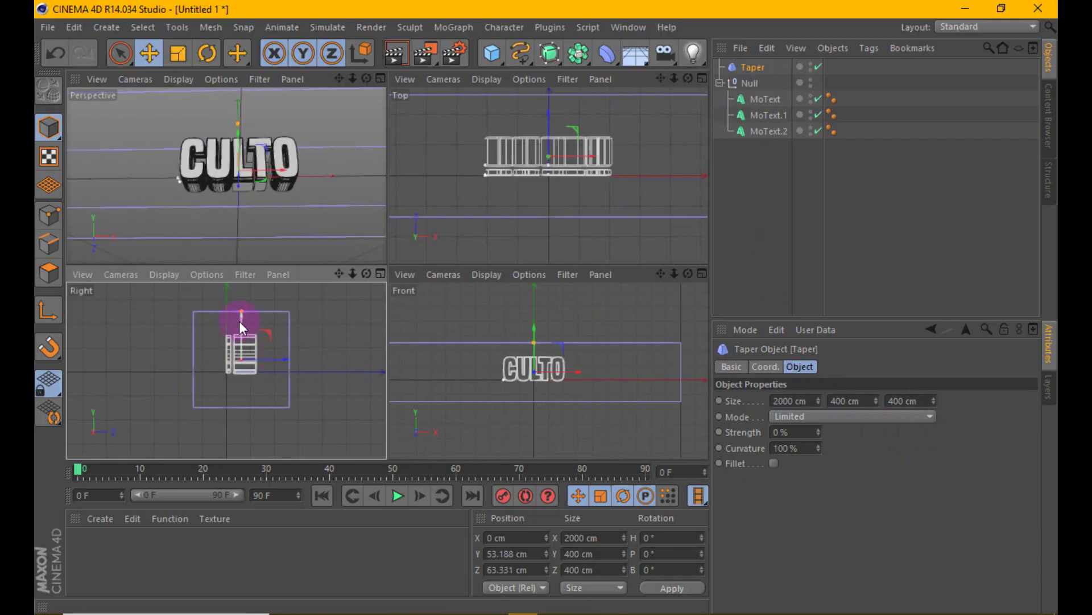
drag(241, 325, 241, 317)
click(381, 79)
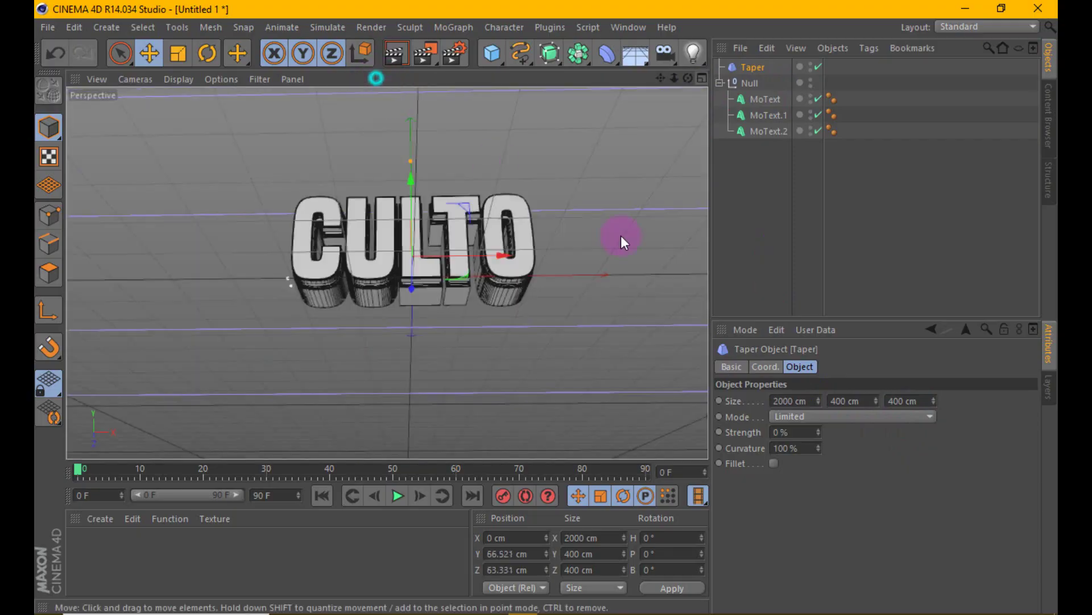
Set Taper strength to 24%, parent it to the Null, and hide its viewport box
drag(818, 437, 814, 431)
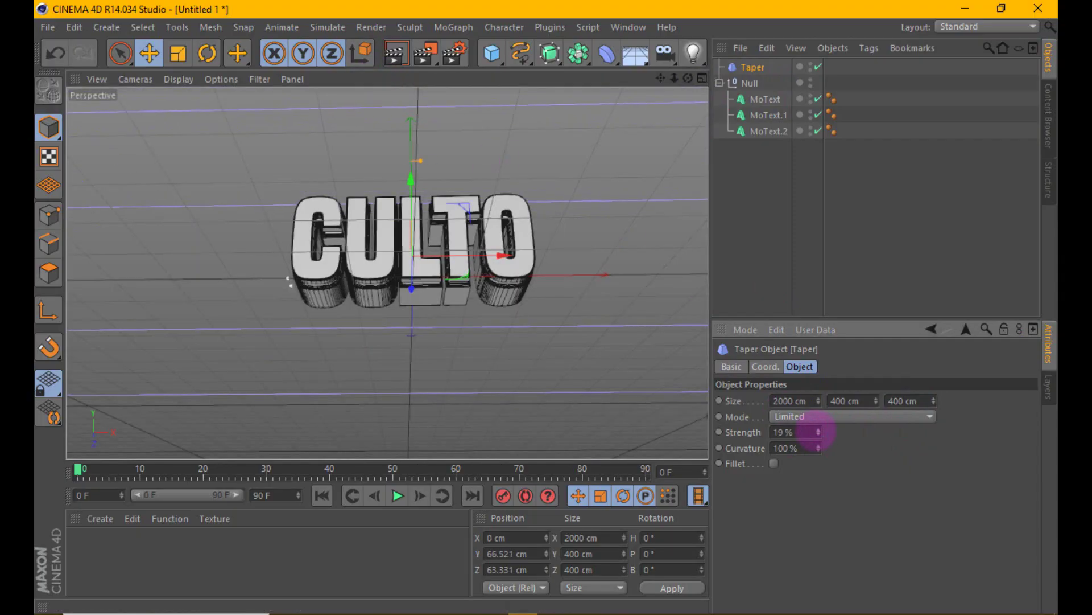
drag(751, 66, 752, 86)
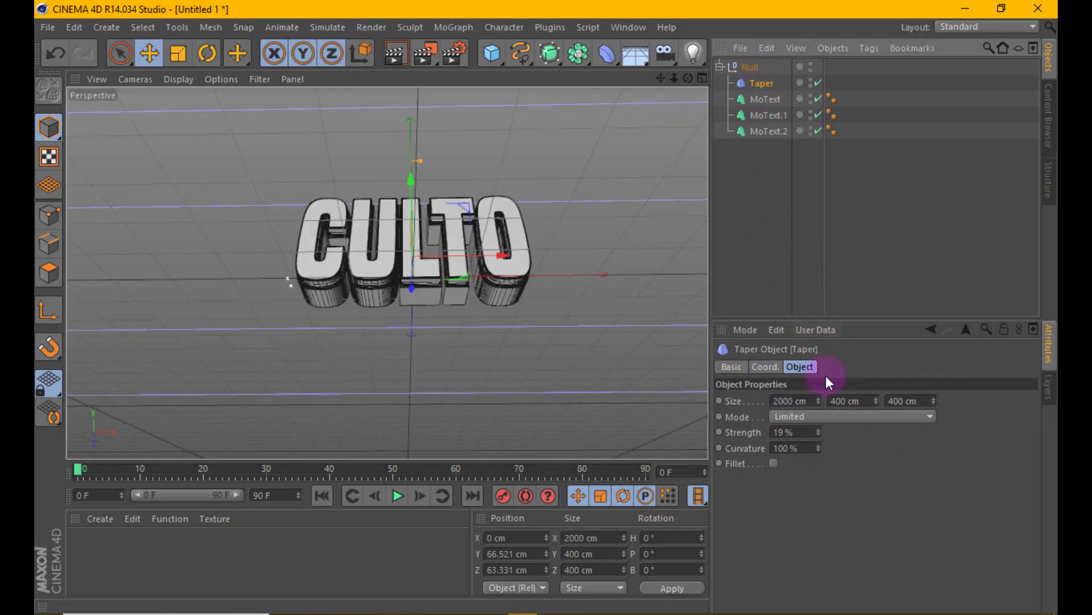
drag(821, 431, 821, 428)
scroll(498, 283, up, 2)
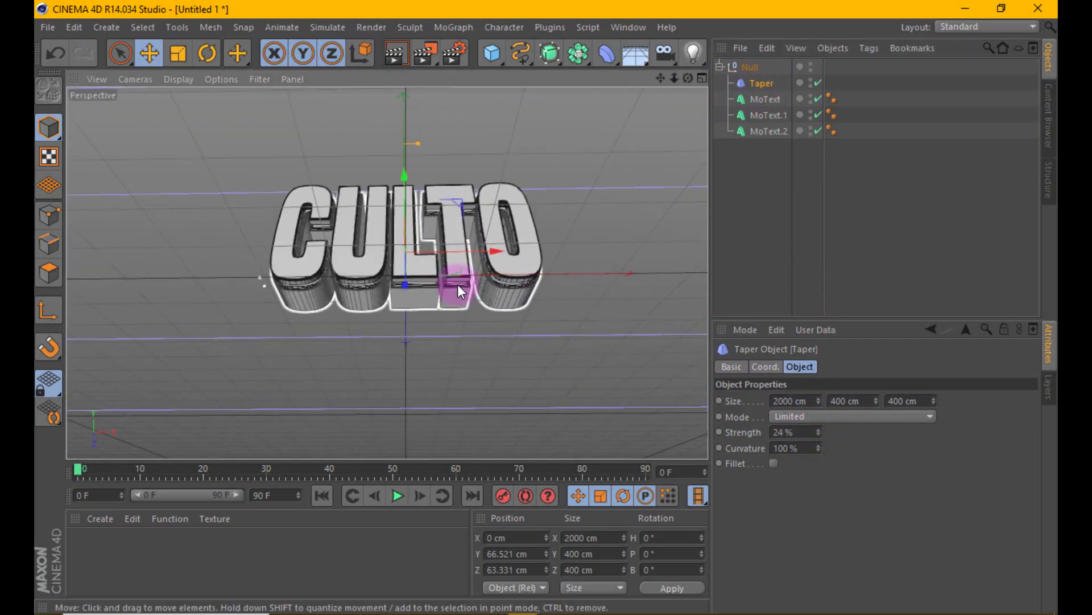
scroll(458, 279, up, 2)
click(807, 86)
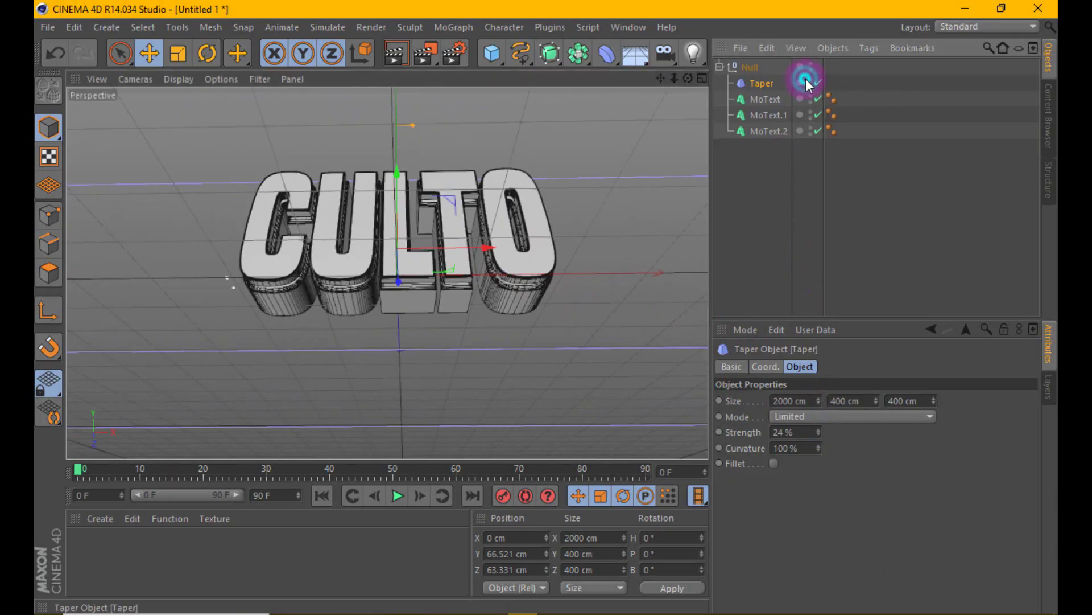
drag(806, 84, 812, 87)
click(810, 83)
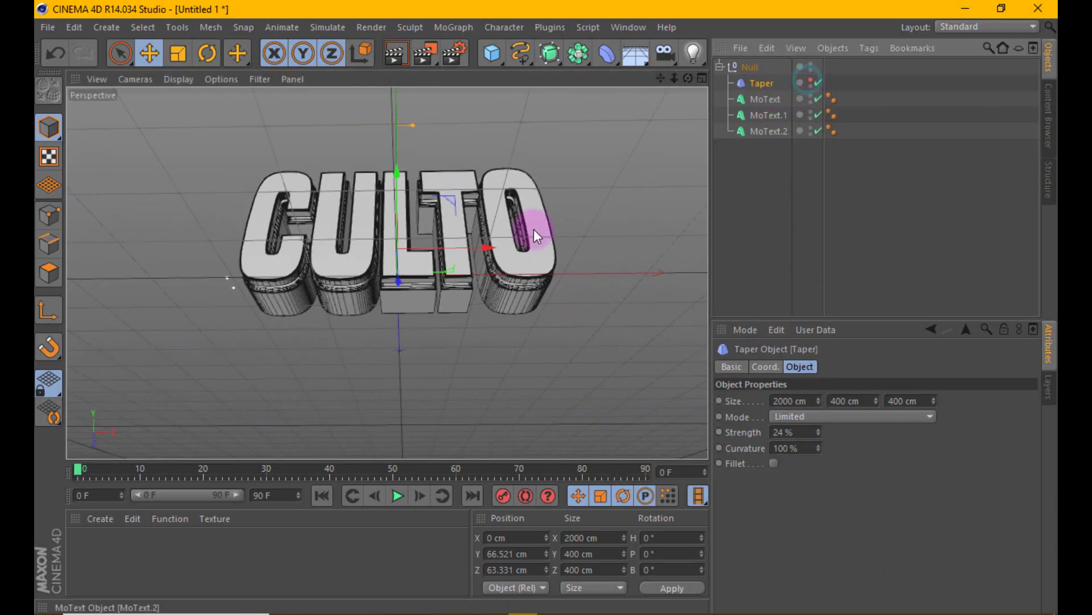
scroll(452, 307, down, 2)
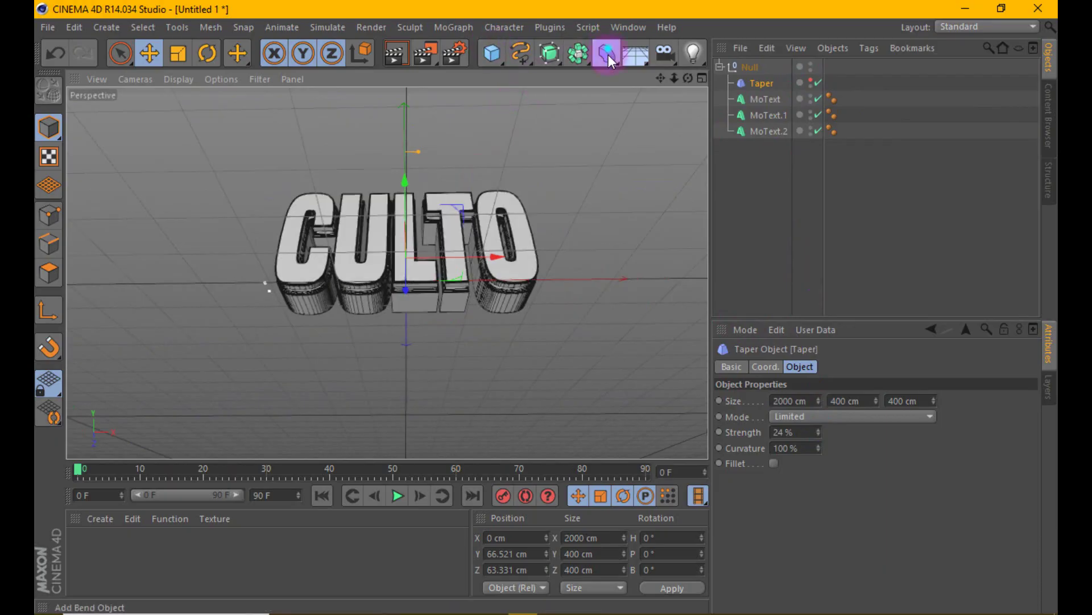
Add a Bulge deformer at -11% strength and rotate its bank to 90°
mouse_move(607, 53)
mouse_down()
mouse_move(334, 111)
mouse_move(282, 78)
mouse_up()
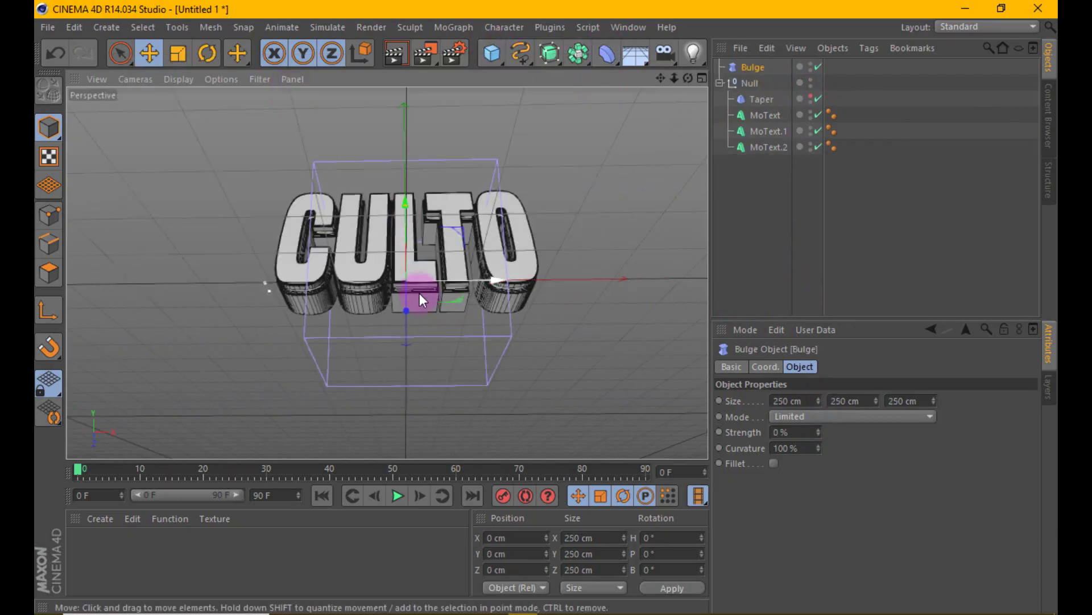
drag(818, 427, 819, 433)
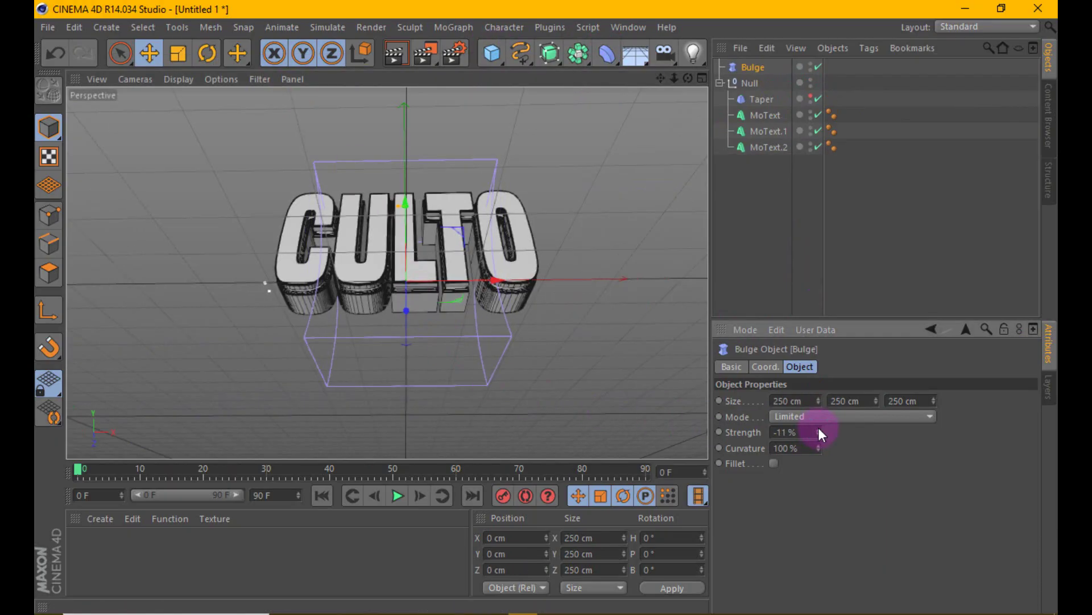
click(219, 63)
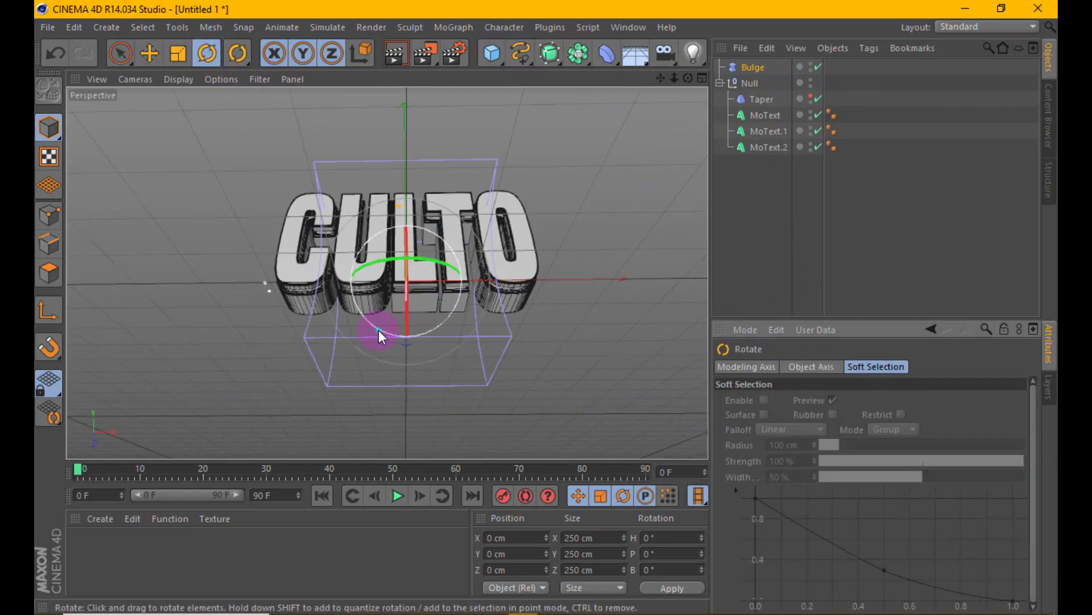
drag(378, 330, 323, 269)
double_click(671, 569)
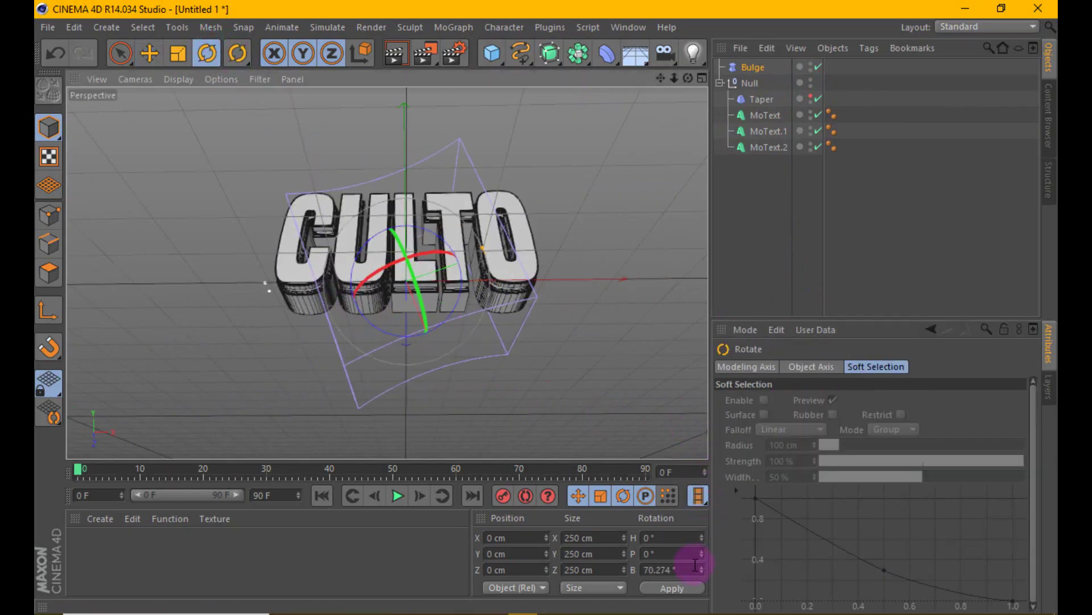
text(90)
click(671, 587)
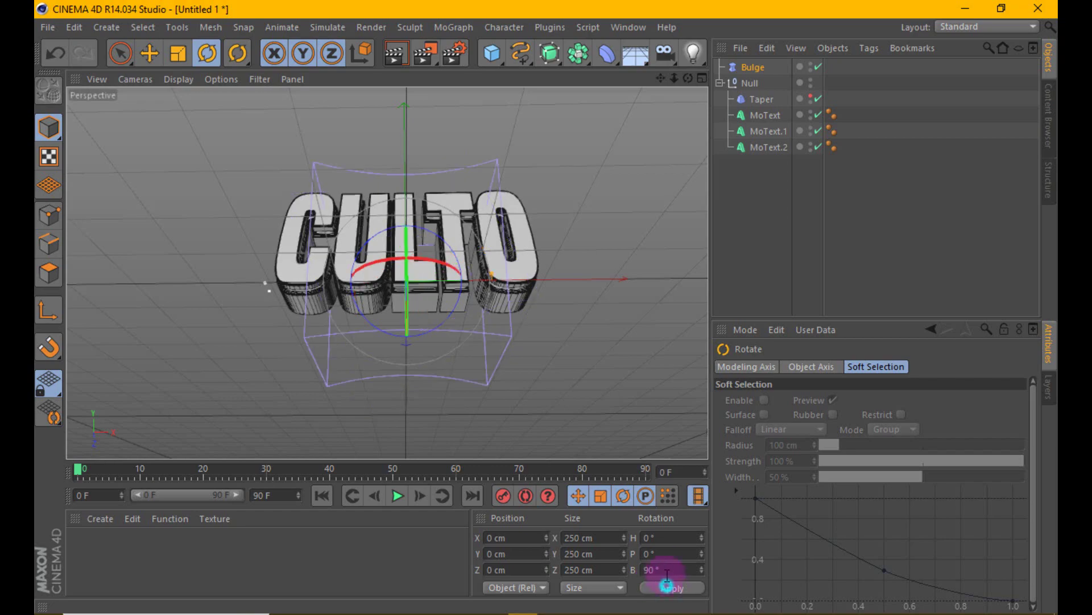
Parent the Bulge under the Null and move it up and along Z in four views
drag(716, 74, 755, 81)
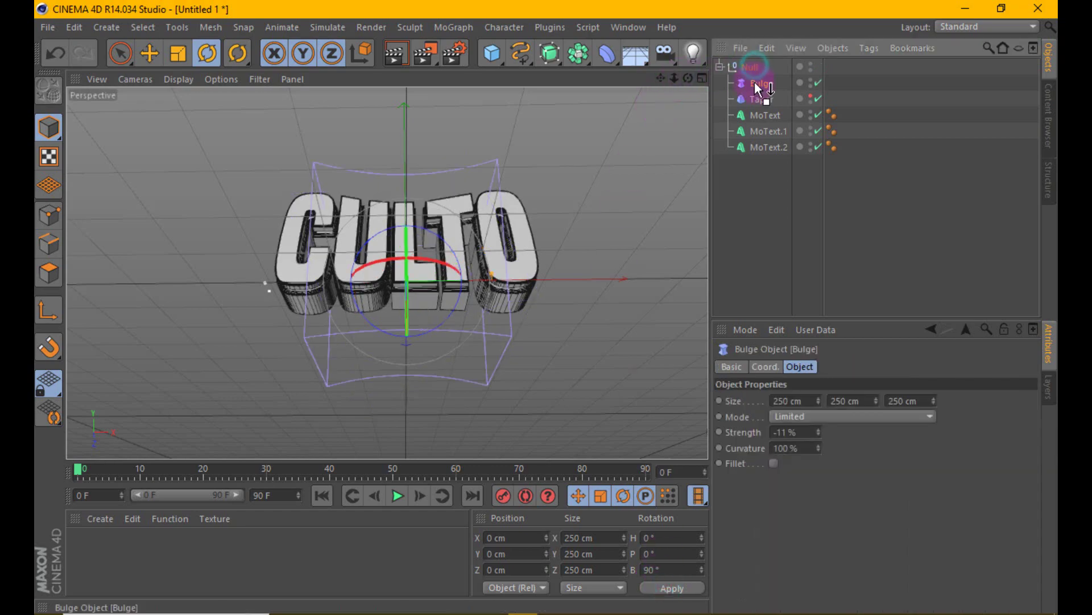
click(702, 77)
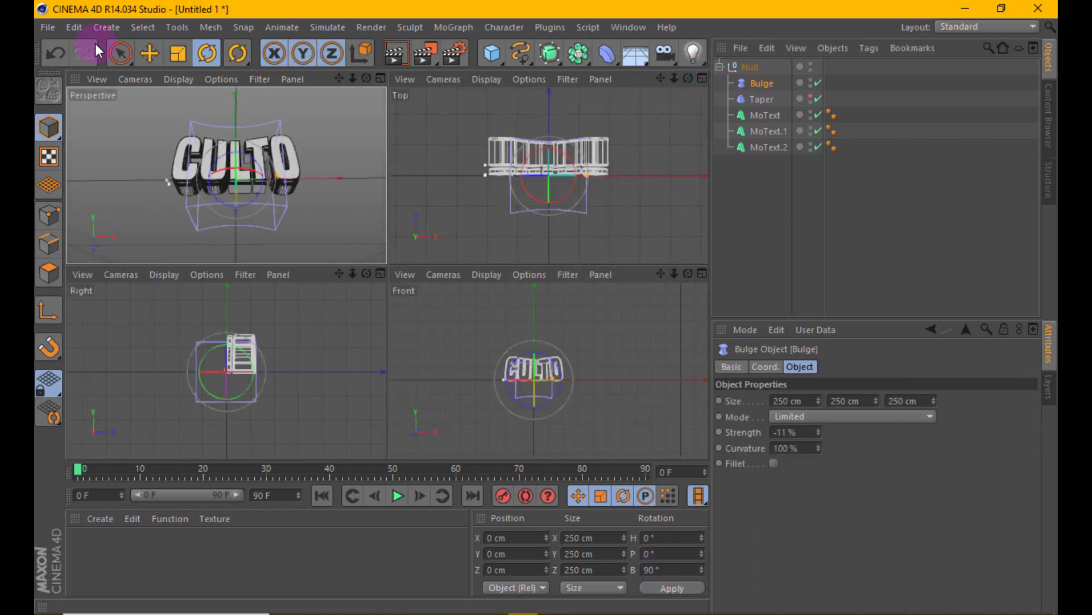
scroll(547, 380, up, 3)
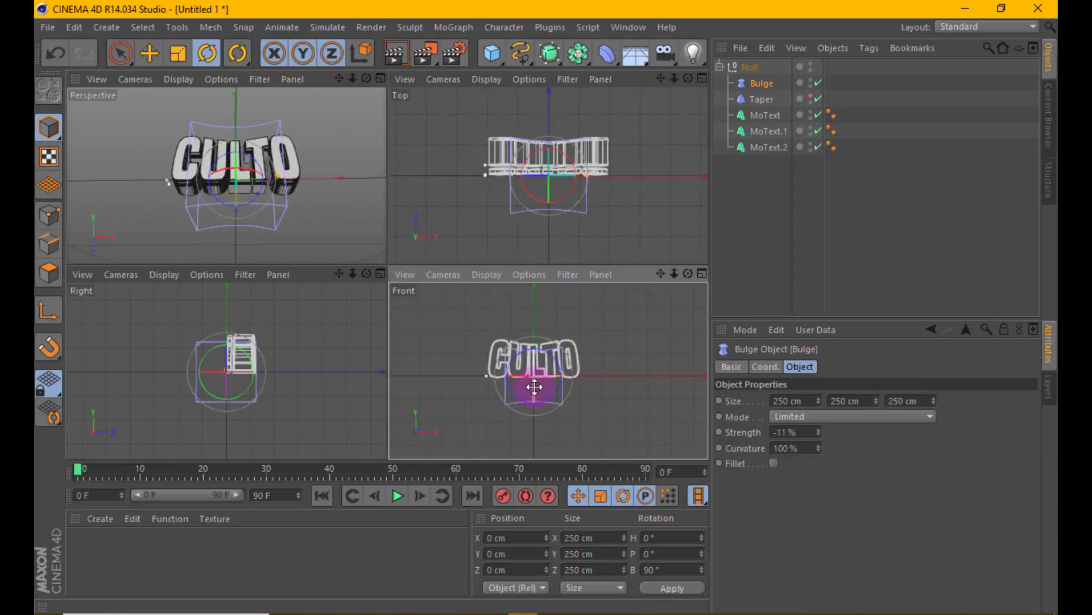
click(149, 53)
drag(534, 396, 538, 377)
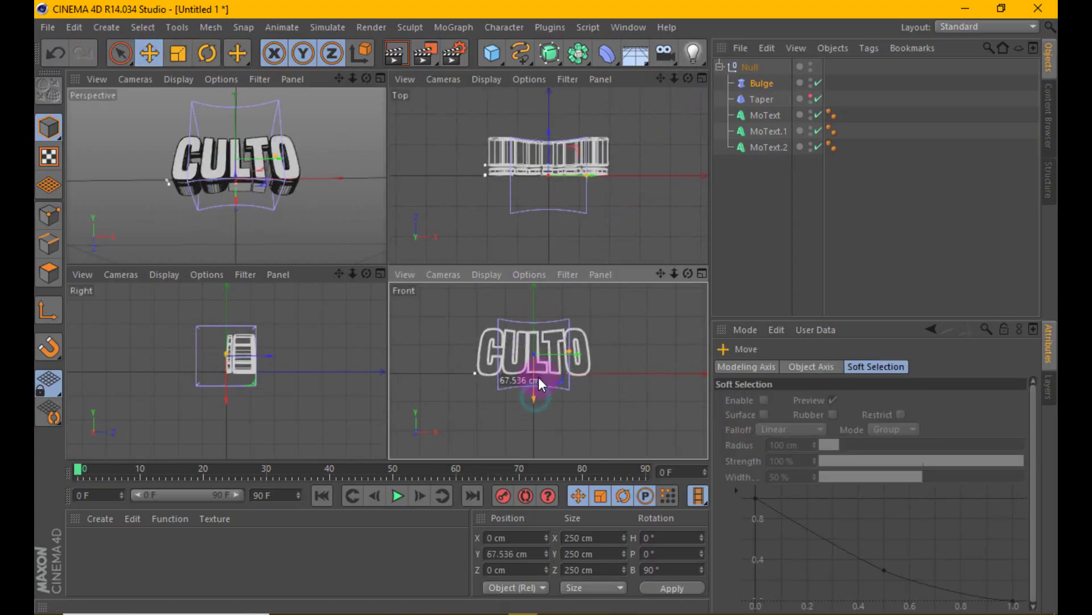
click(762, 84)
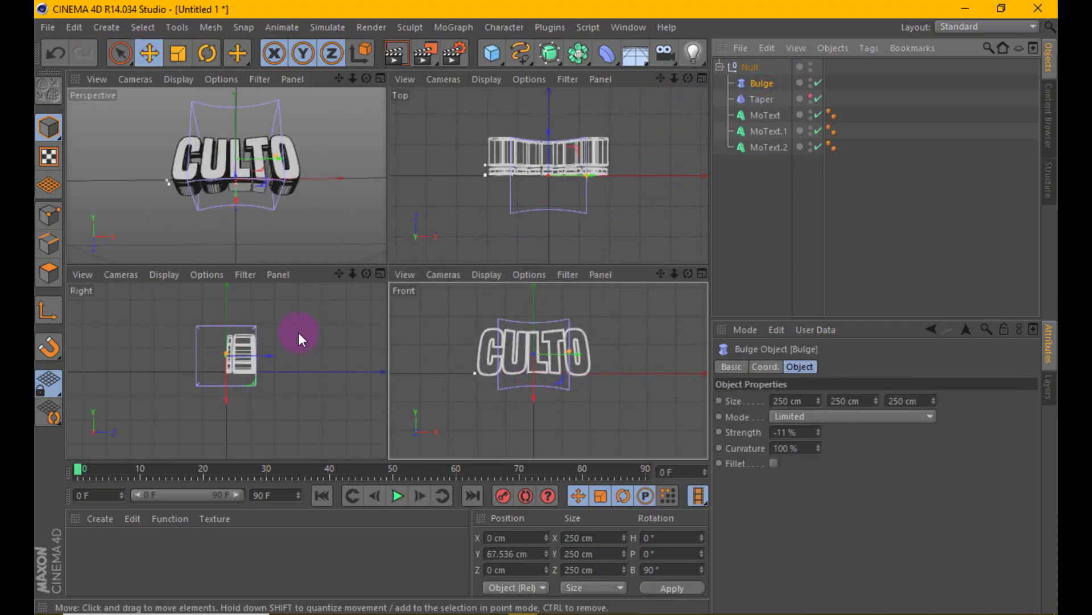
scroll(277, 356, up, 2)
drag(251, 357, 272, 356)
click(756, 81)
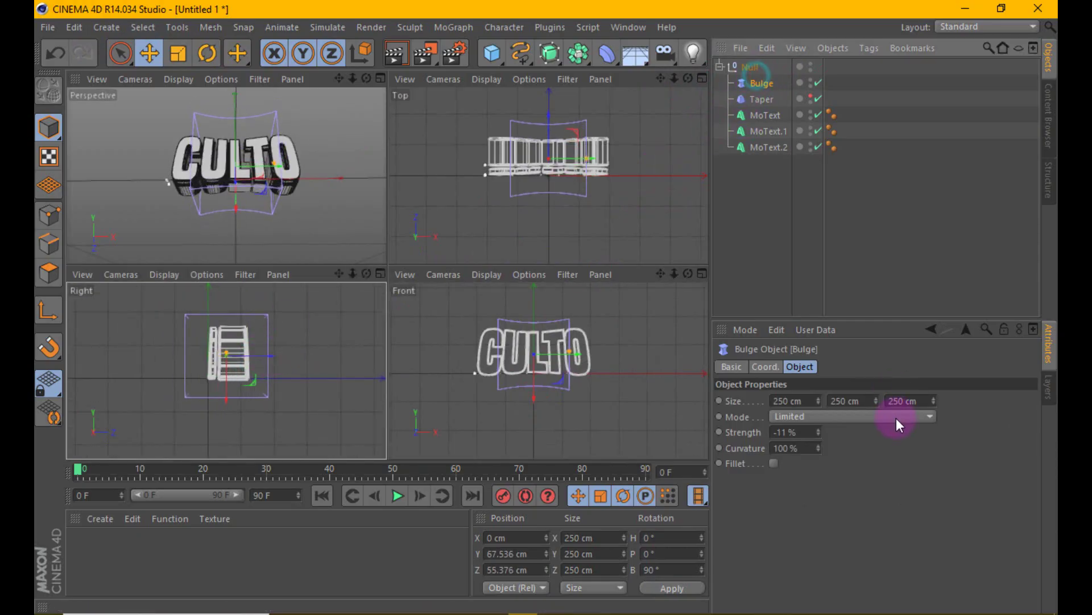
Set the Bulge height to 2000 cm and centre it on the CULTO text
click(856, 400)
text(200)
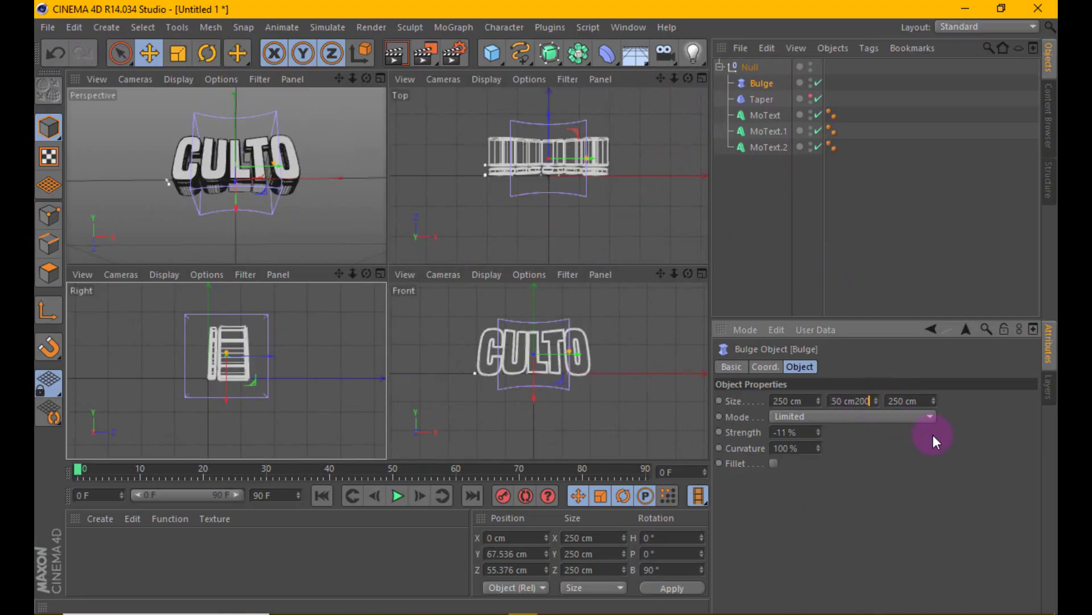
double_click(865, 405)
text(2)
text(00)
click(885, 439)
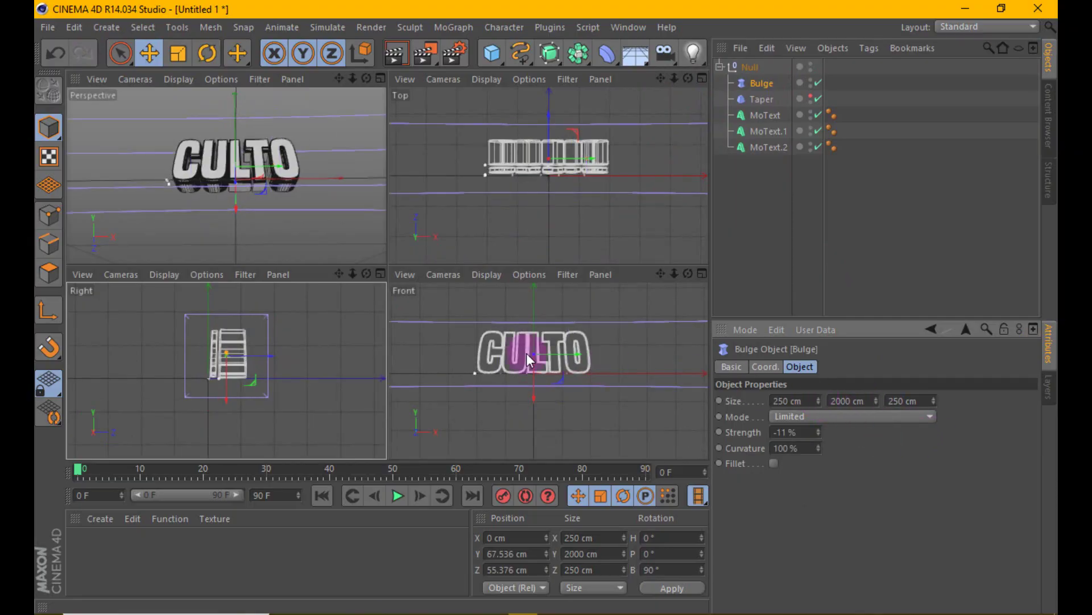
drag(532, 397, 533, 392)
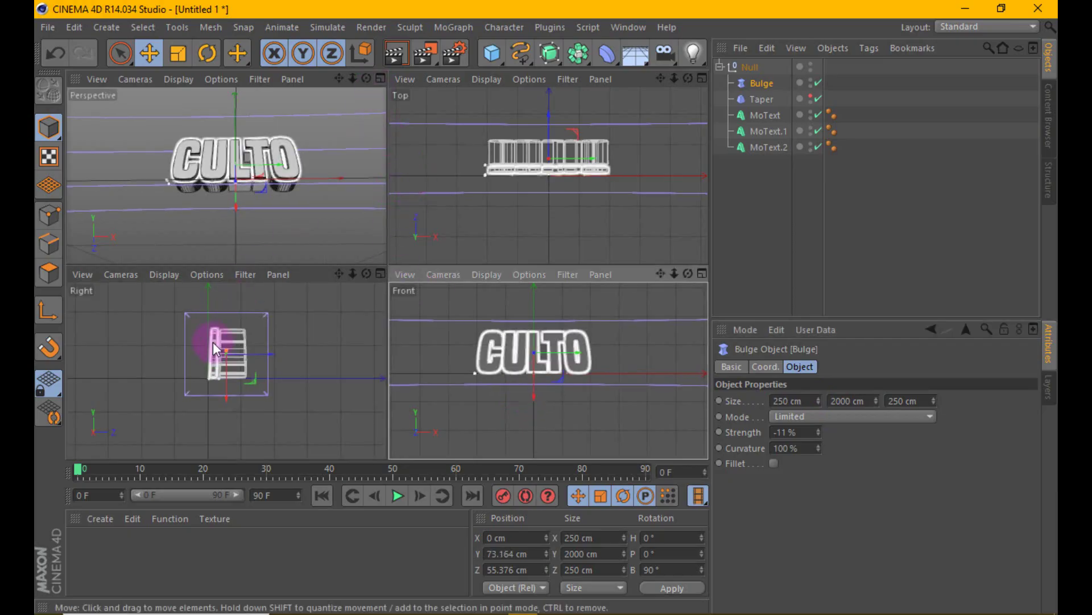
click(227, 373)
drag(227, 373, 255, 354)
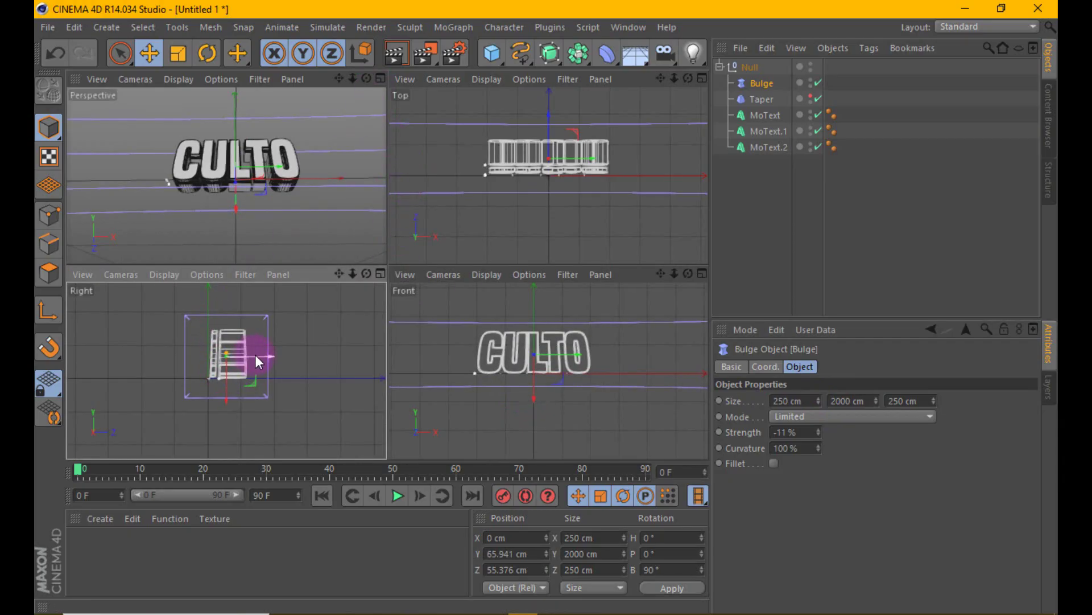
click(383, 274)
scroll(445, 176, up, 2)
mouse_move(383, 326)
mouse_down()
mouse_move(394, 333)
mouse_move(392, 324)
mouse_up()
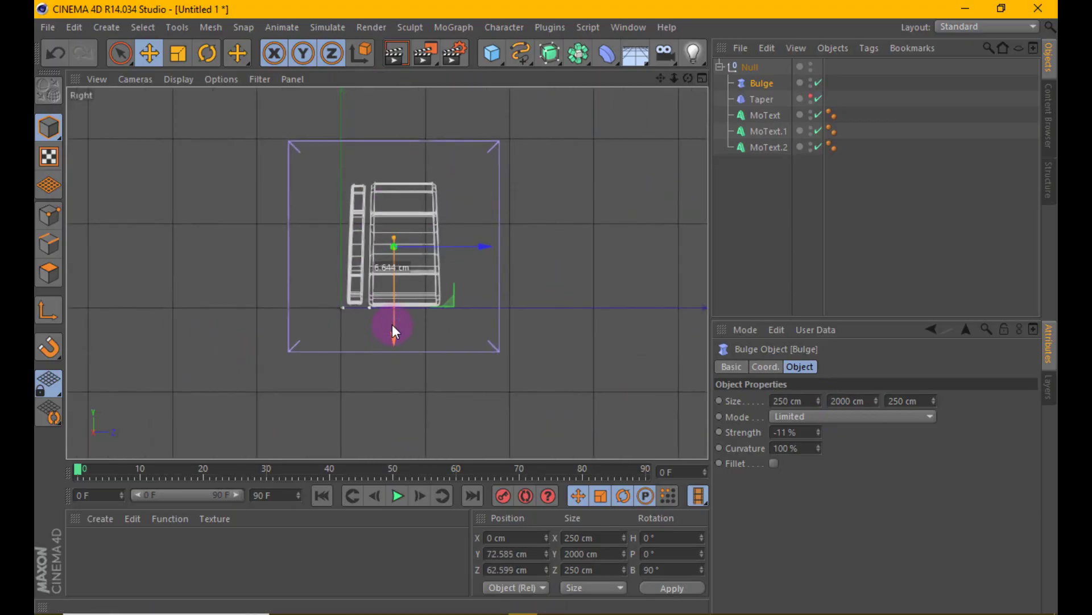
Maximize the perspective view, raise the Bulge above CULTO, and set its Curvature to 0%
click(706, 78)
click(383, 83)
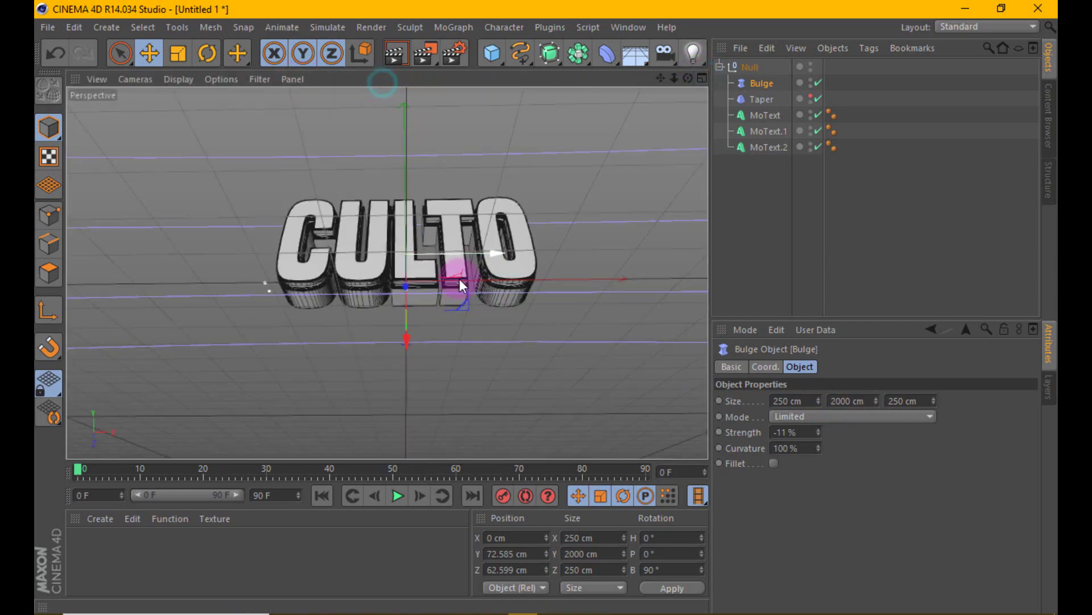
drag(406, 340, 548, 302)
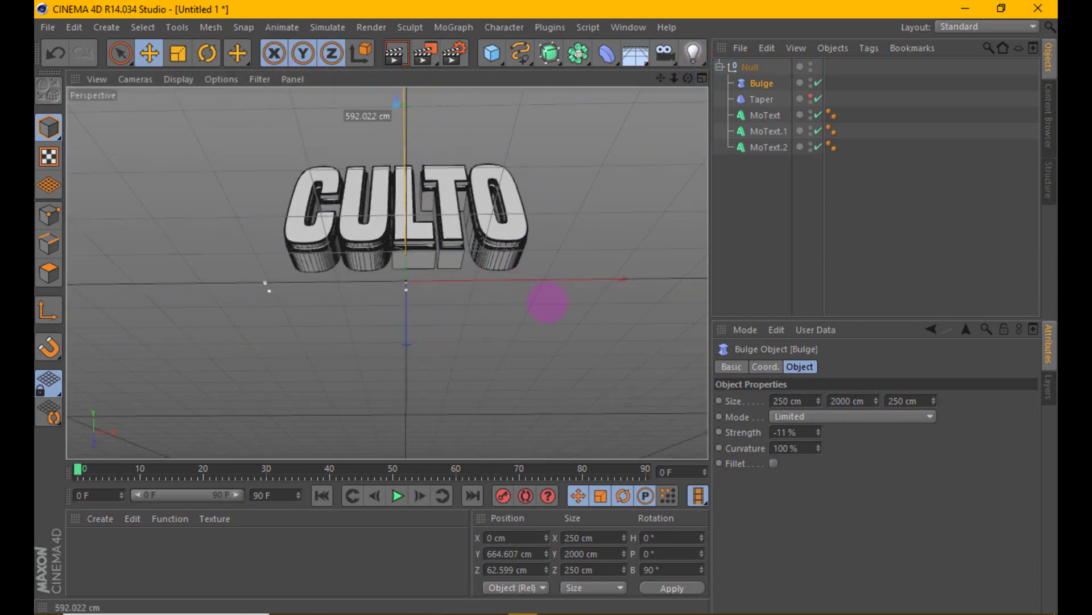
alt+drag(438, 347, 456, 322)
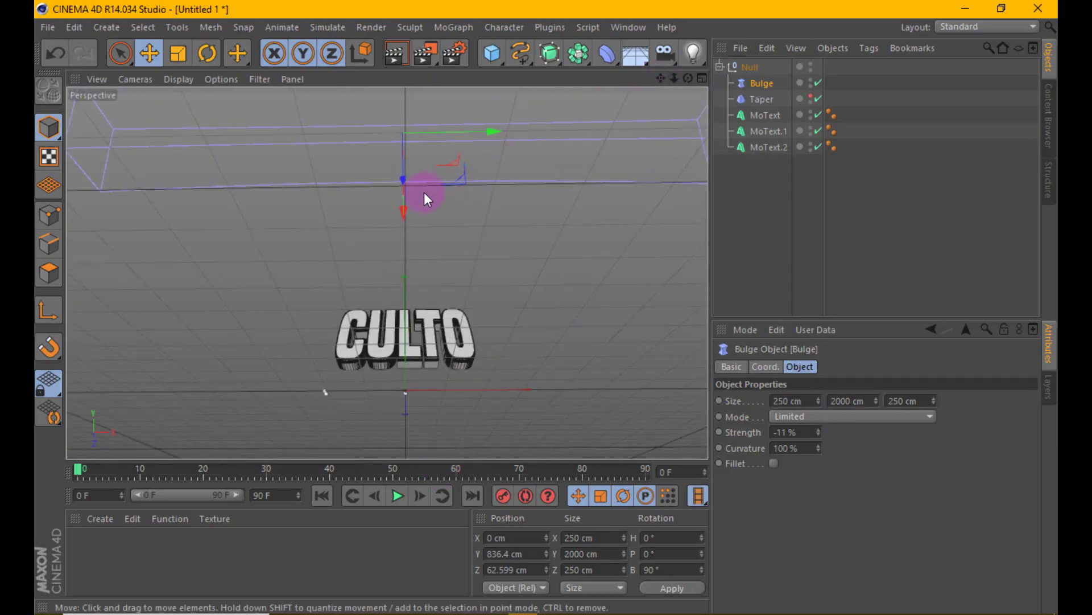
drag(404, 213, 406, 138)
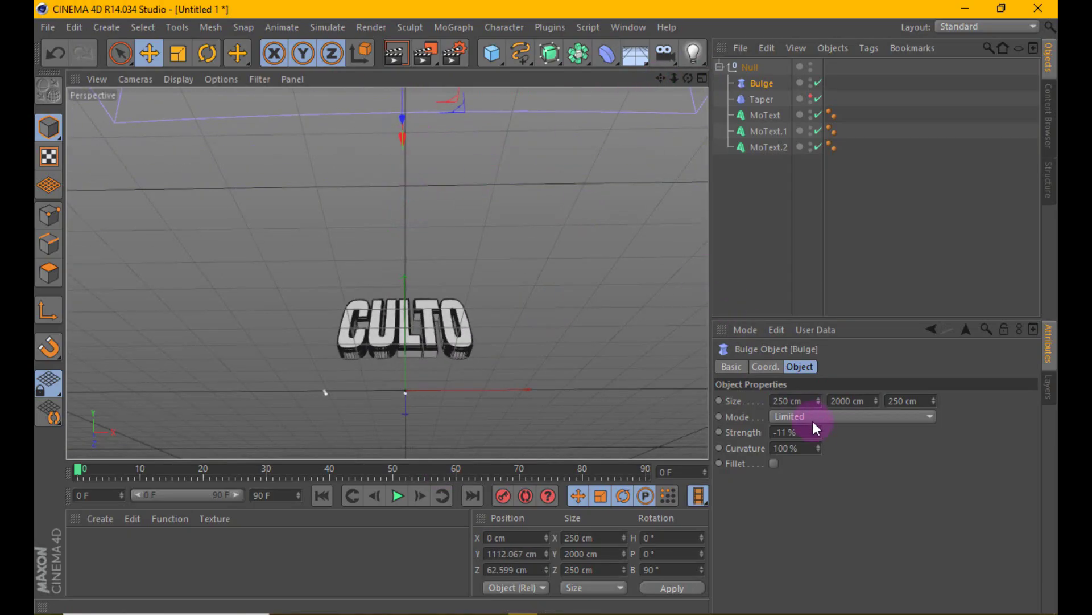
drag(818, 448, 815, 449)
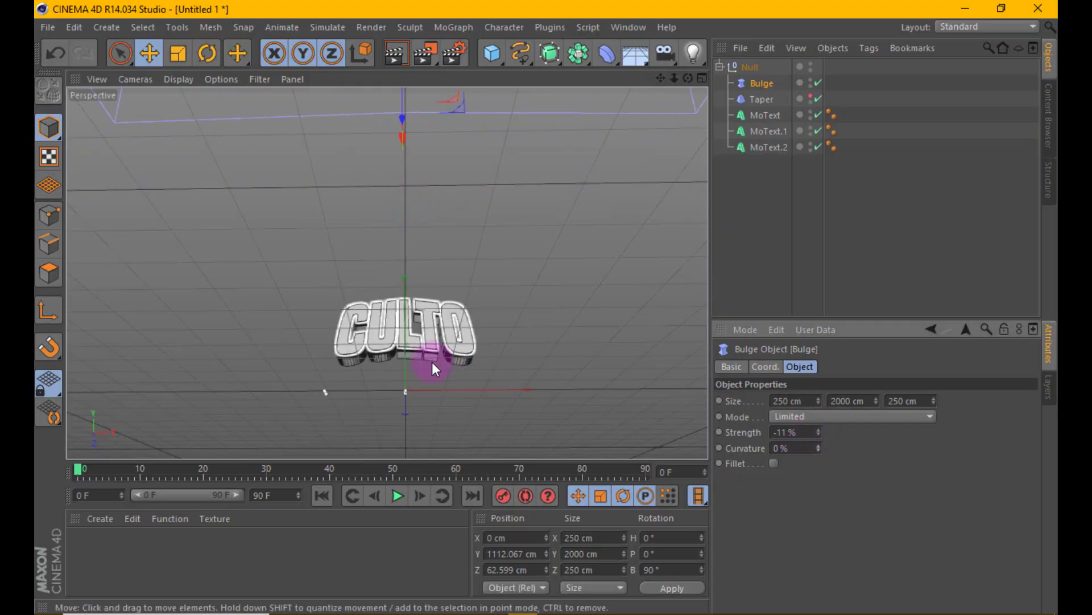
Fine-tune the Bulge position, undoing an overshoot, until it sits about 1982 cm up
mouse_move(432, 362)
alt+right_down()
mouse_move(395, 350)
mouse_move(414, 293)
alt+right_up()
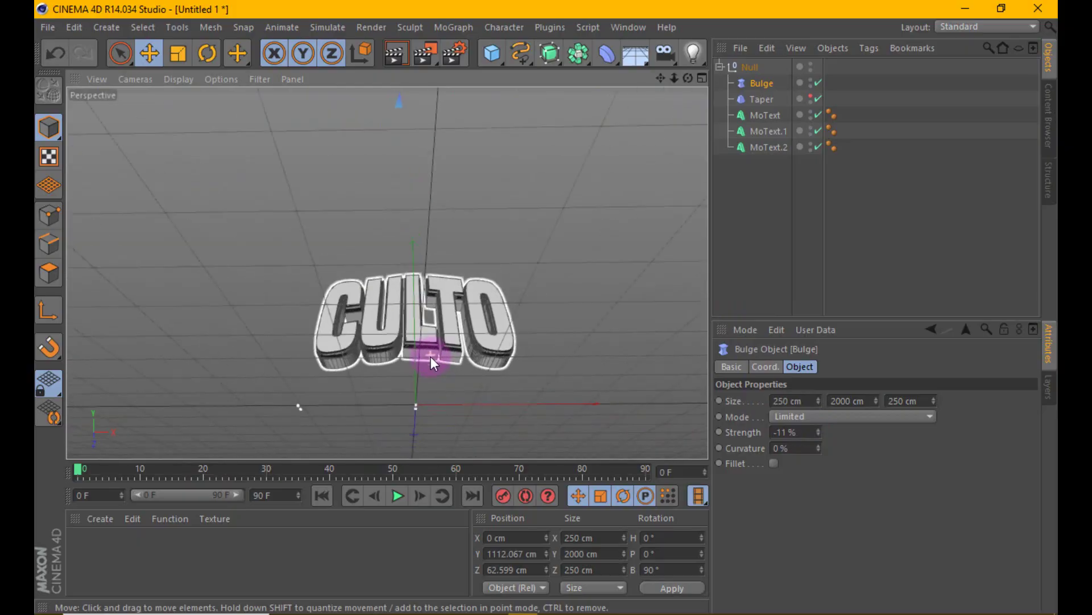
drag(422, 257, 428, 173)
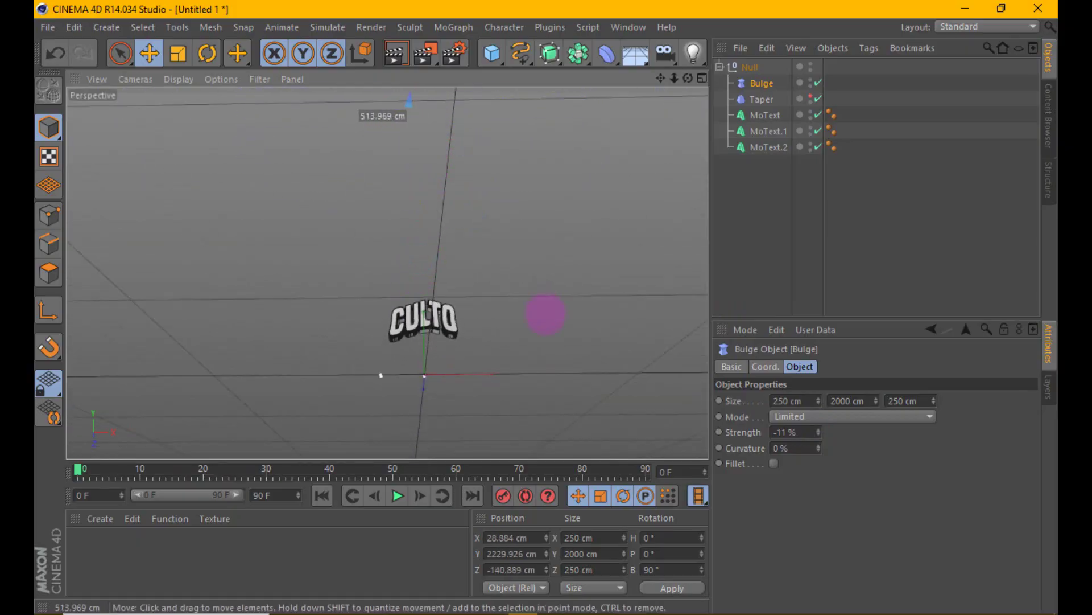
drag(428, 181, 431, 261)
click(59, 45)
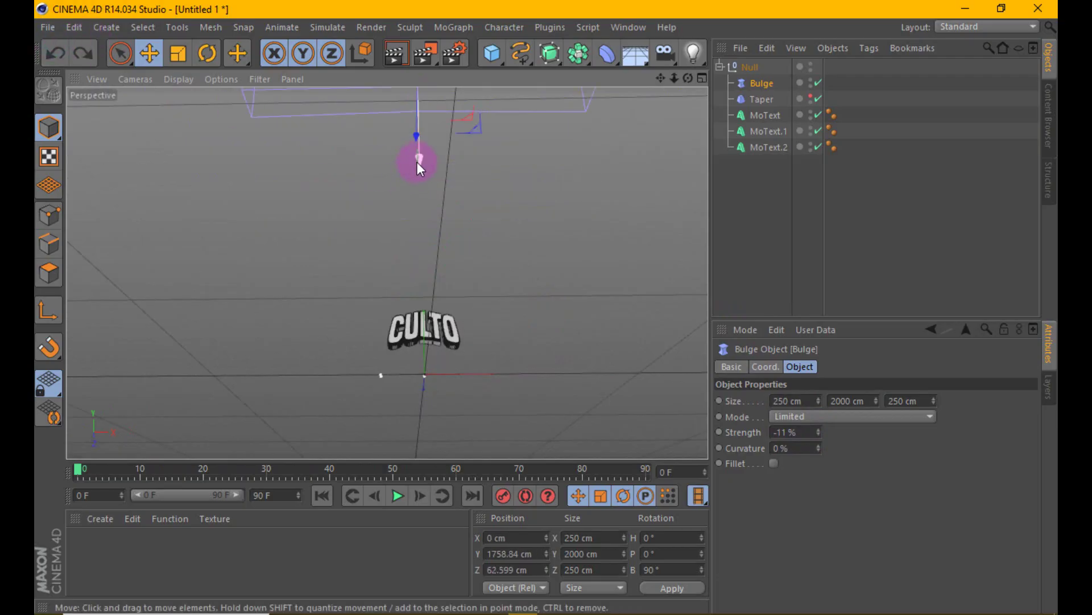
mouse_move(687, 78)
mouse_down()
mouse_move(548, 307)
mouse_move(675, 82)
mouse_up()
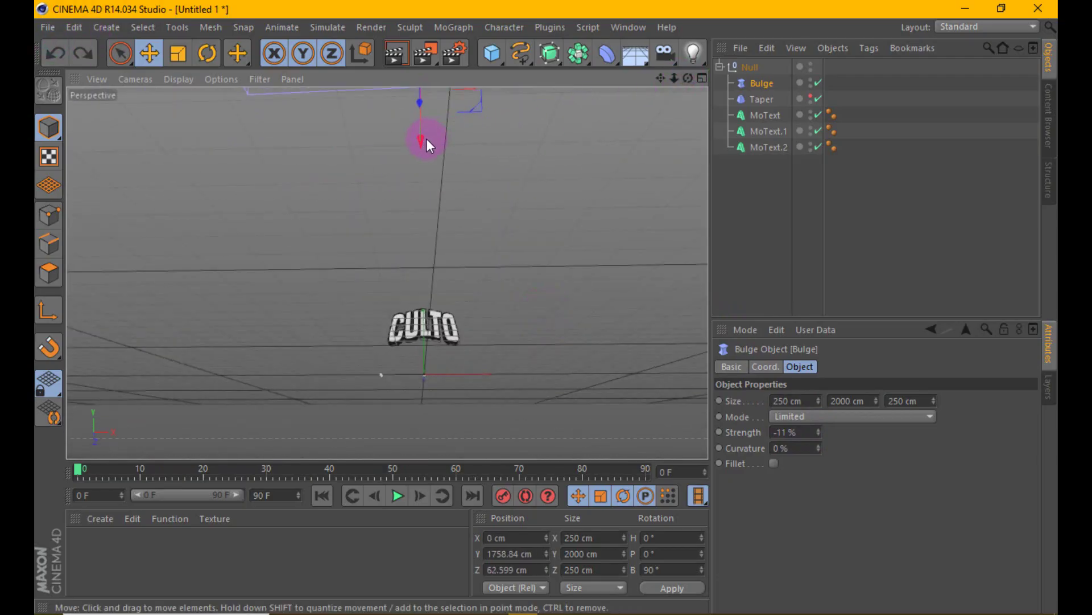
drag(426, 139, 422, 101)
Inspect the arched text and revert a trial 2096 cm Bulge height back to 2000 cm
scroll(423, 326, up, 2)
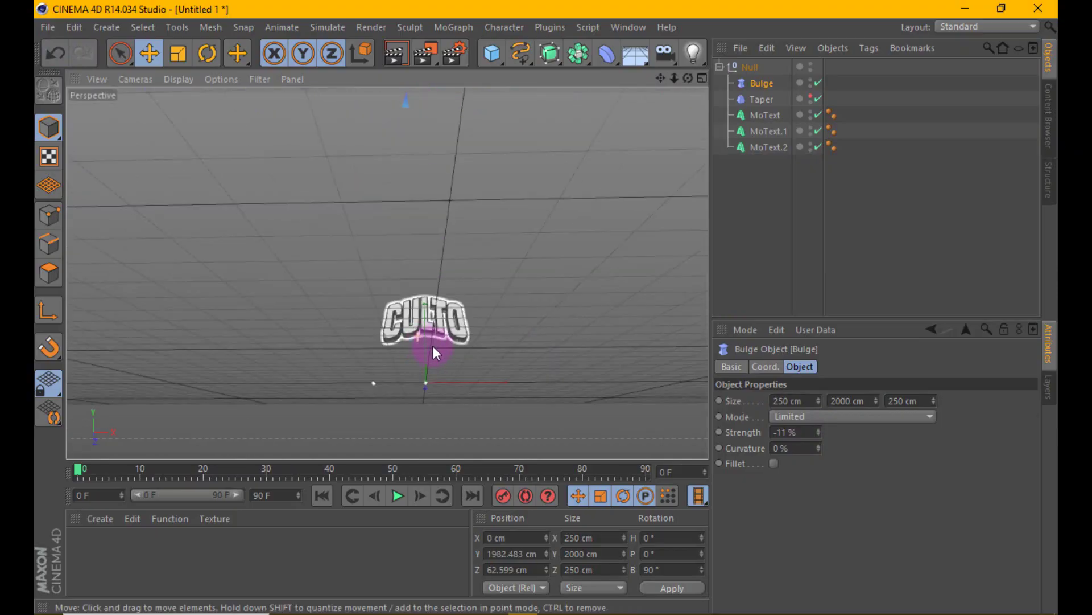
scroll(432, 346, up, 2)
scroll(423, 340, up, 4)
scroll(439, 318, up, 2)
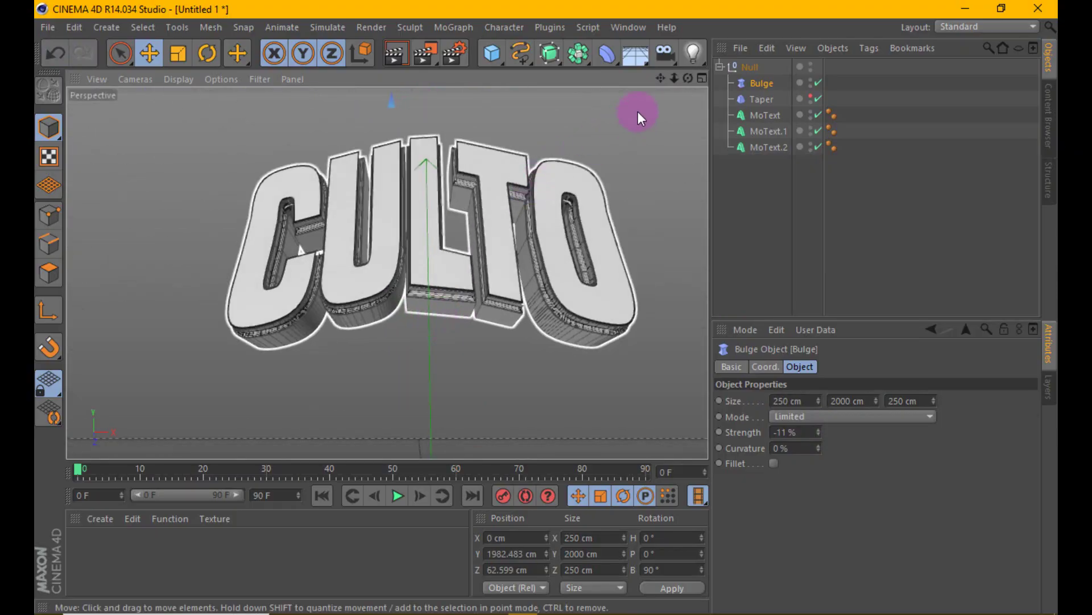
mouse_move(662, 78)
mouse_down()
mouse_move(547, 302)
mouse_move(556, 304)
mouse_up()
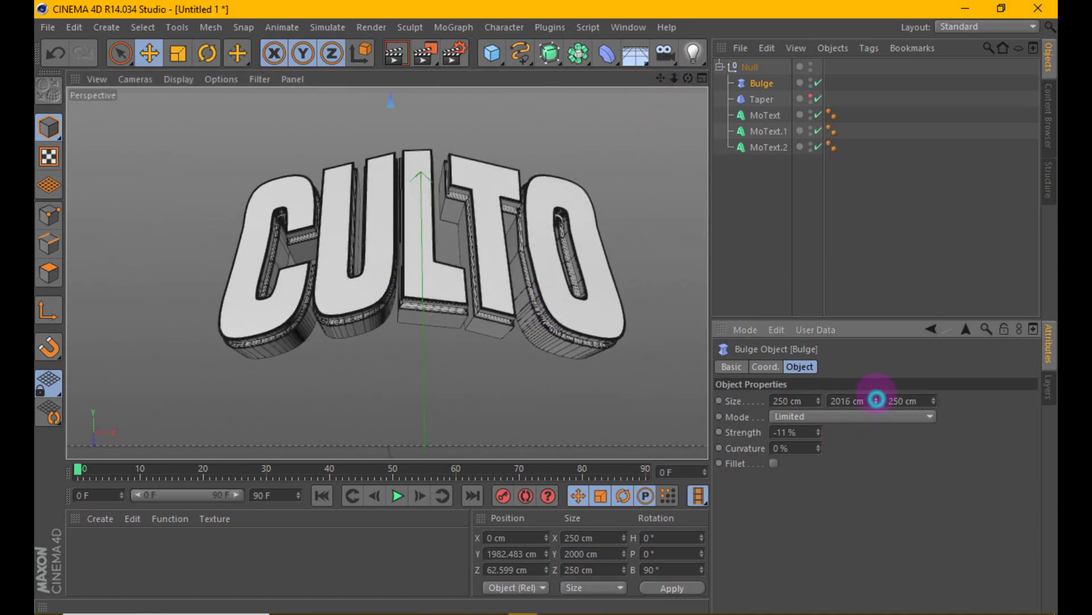
drag(877, 400, 876, 398)
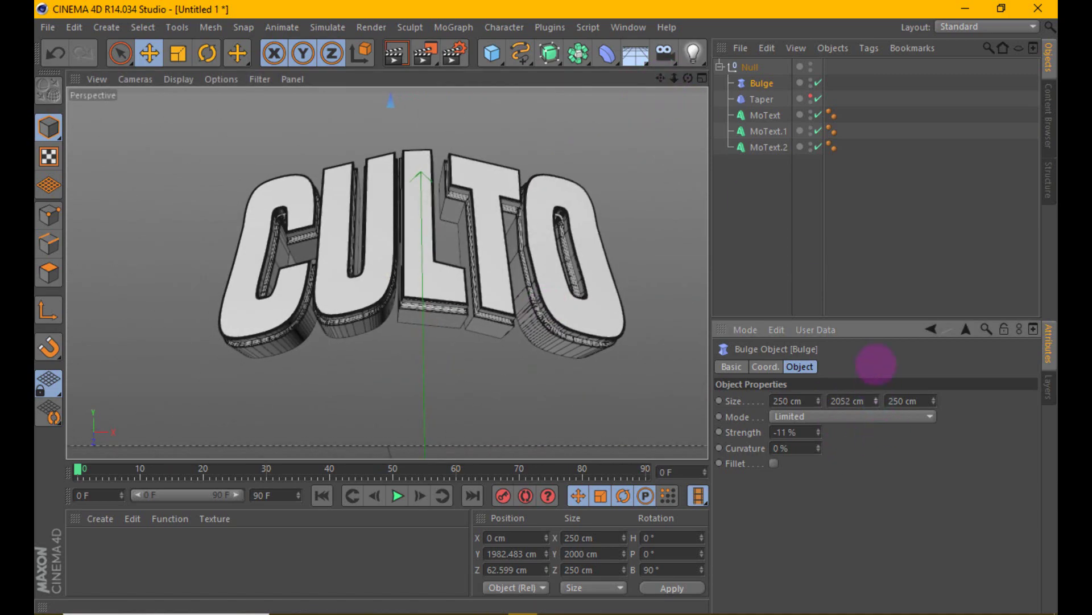
click(53, 57)
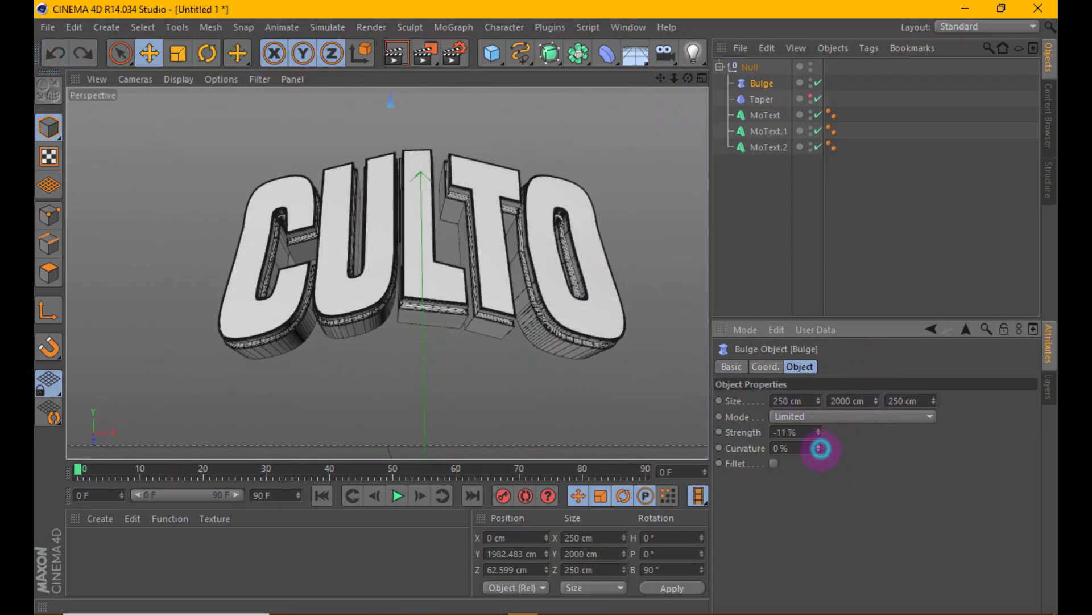
Try a higher Bulge curvature and lower the deformer to about 1506 cm
drag(819, 449, 821, 450)
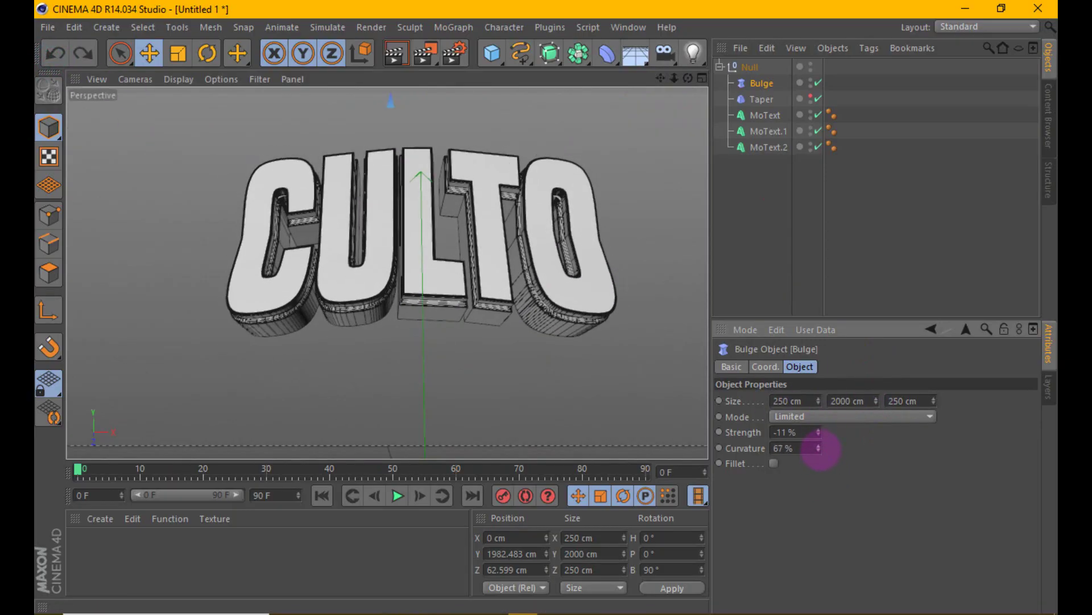
scroll(377, 312, down, 3)
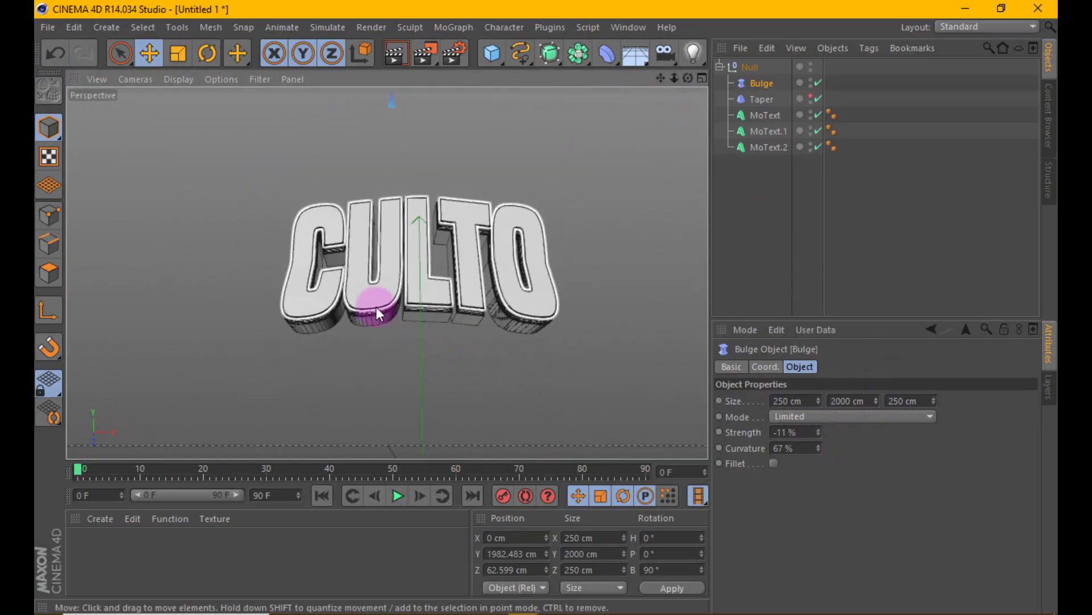
scroll(377, 312, down, 3)
scroll(376, 306, down, 3)
scroll(398, 298, down, 3)
scroll(398, 298, down, 3)
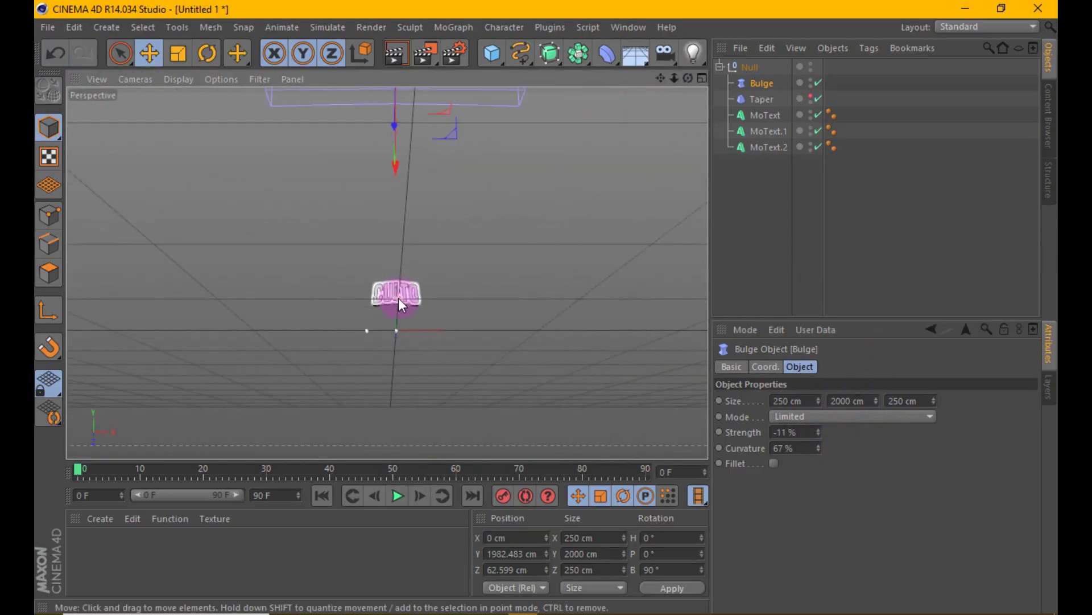
drag(397, 189, 401, 301)
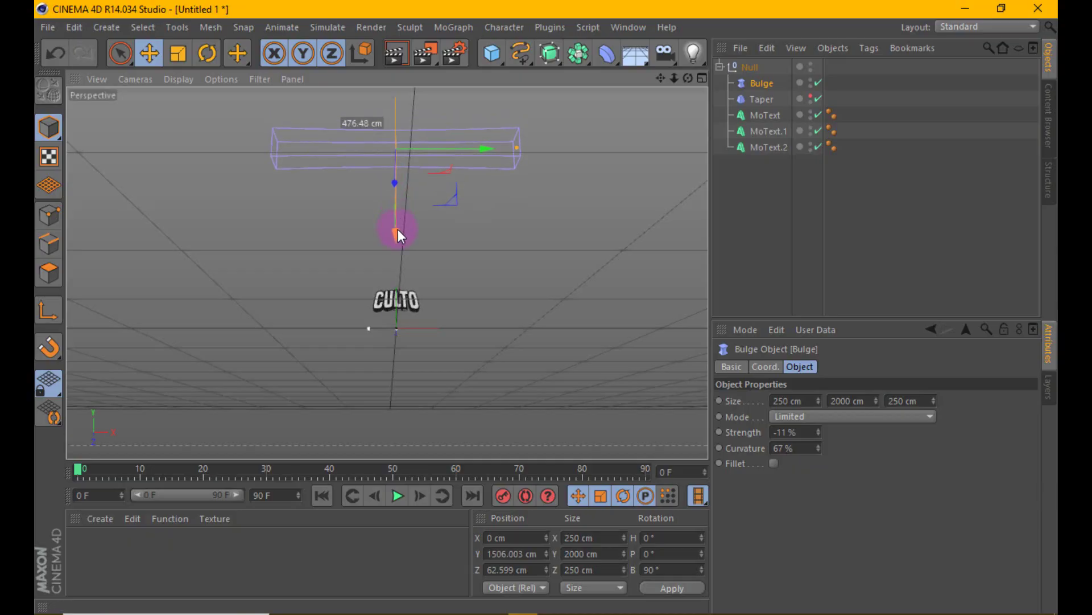
scroll(400, 307, up, 2)
scroll(381, 316, up, 3)
scroll(381, 307, up, 3)
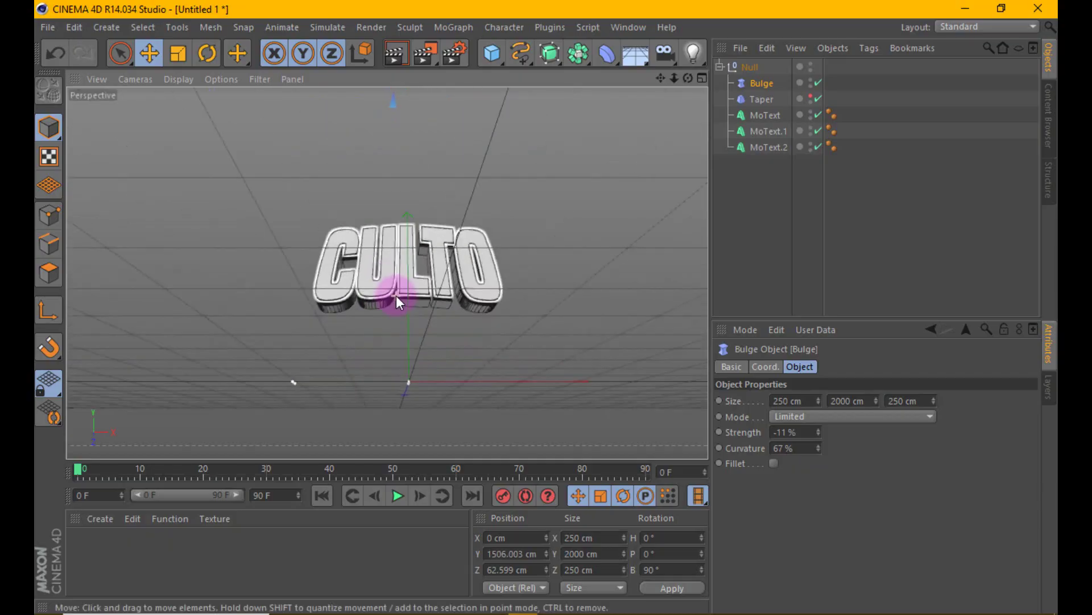
scroll(396, 295, up, 2)
scroll(396, 295, down, 3)
scroll(396, 295, down, 3)
scroll(396, 295, down, 3)
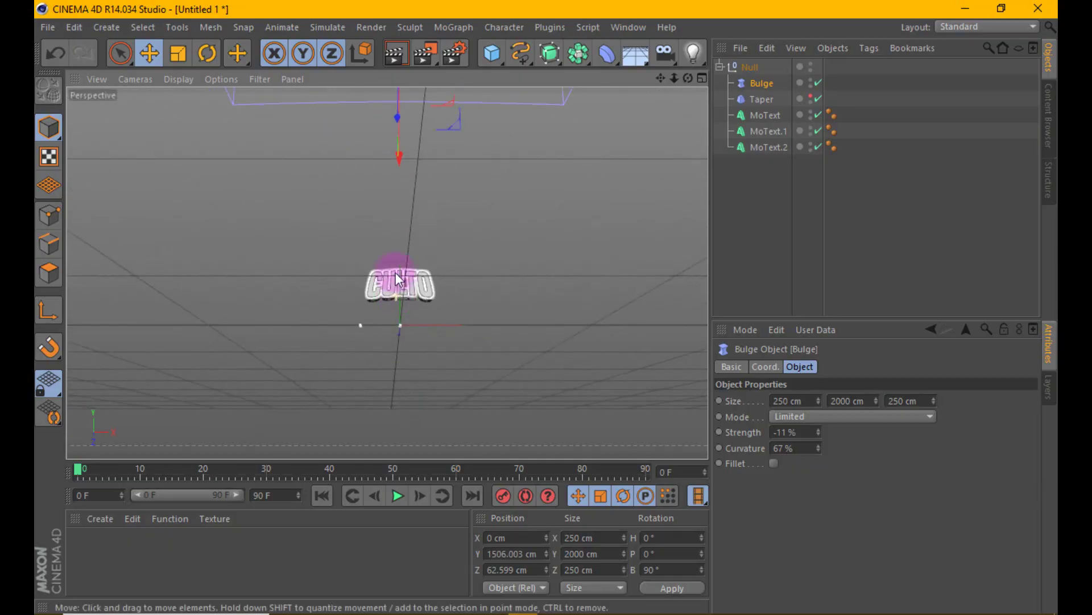
Set the Bulge Curvature back to 0% and lower the deformer to about Y 1286 cm
drag(395, 162, 400, 149)
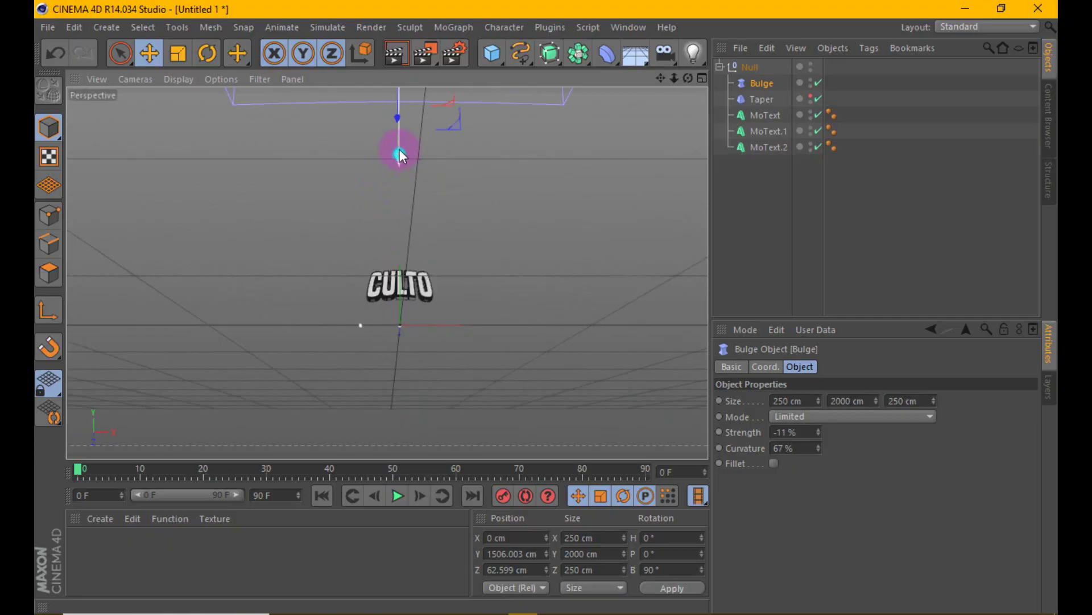
click(808, 448)
text(0)
click(871, 507)
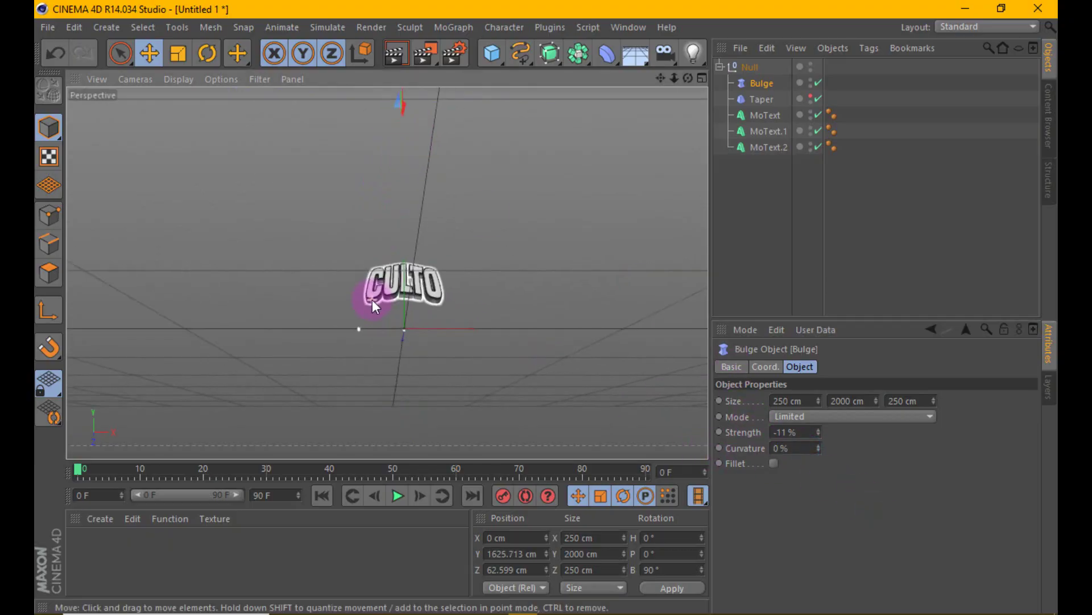
drag(411, 330, 409, 296)
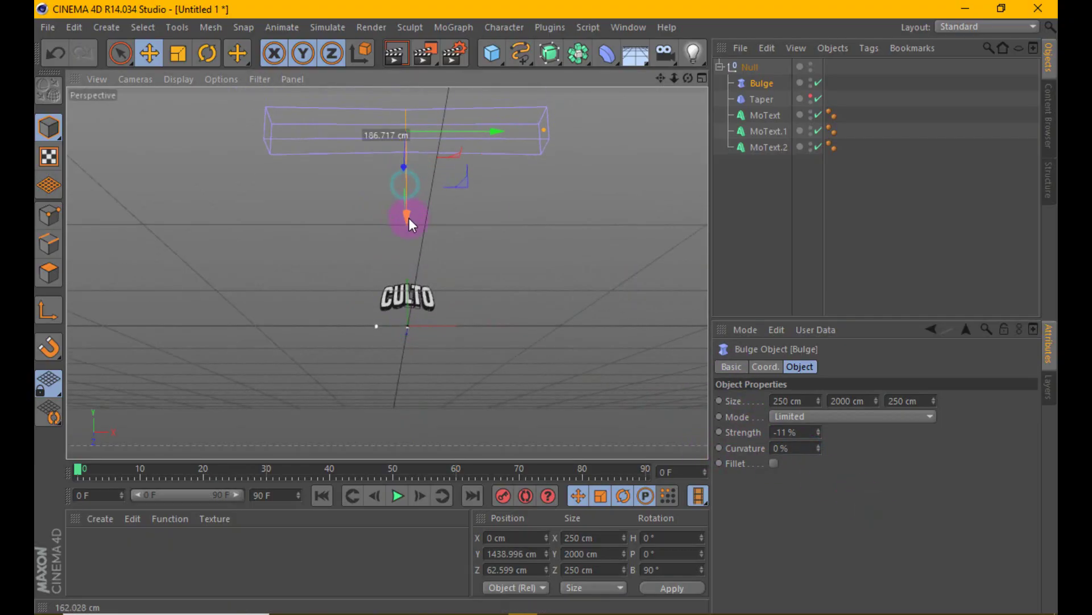
scroll(409, 301, up, 2)
scroll(408, 315, up, 3)
scroll(401, 314, up, 2)
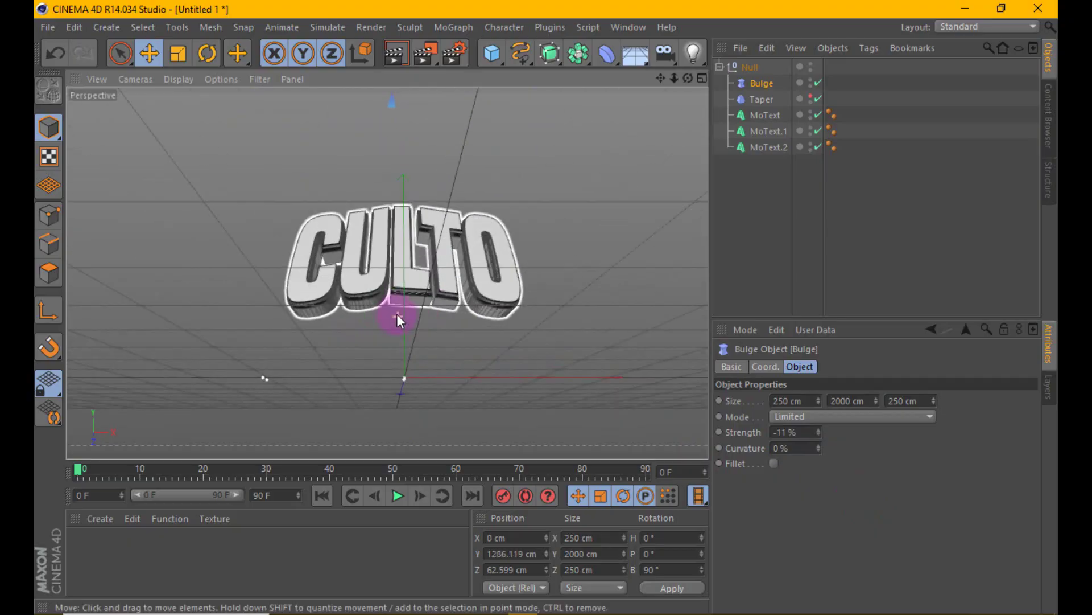
scroll(396, 310, up, 3)
scroll(396, 308, up, 2)
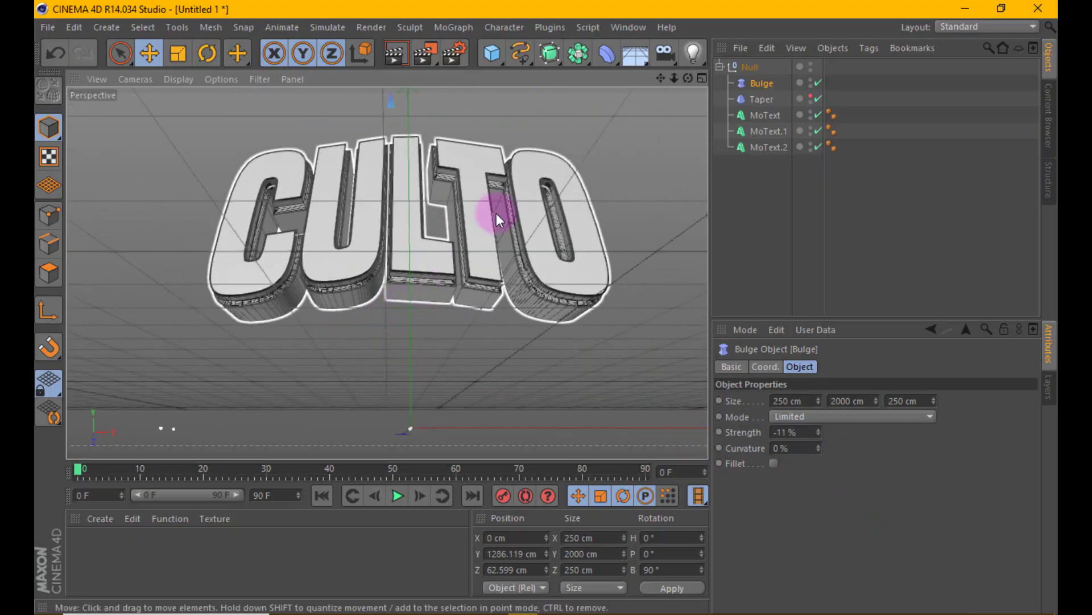
Preview-render, push MoText.2 about 19 cm back along Z, and render again to check
click(401, 57)
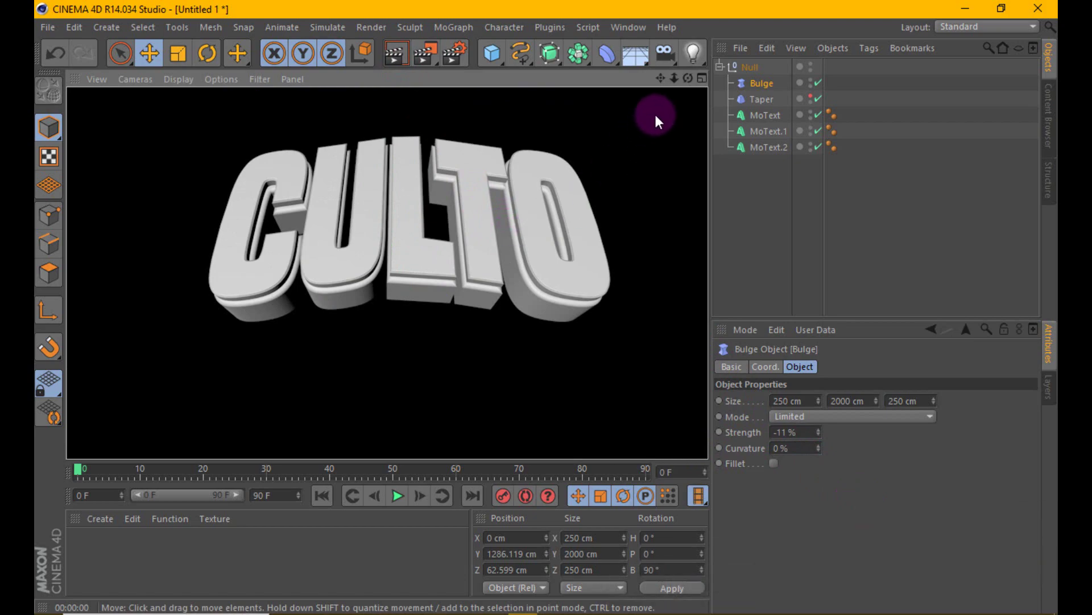
drag(688, 78, 672, 91)
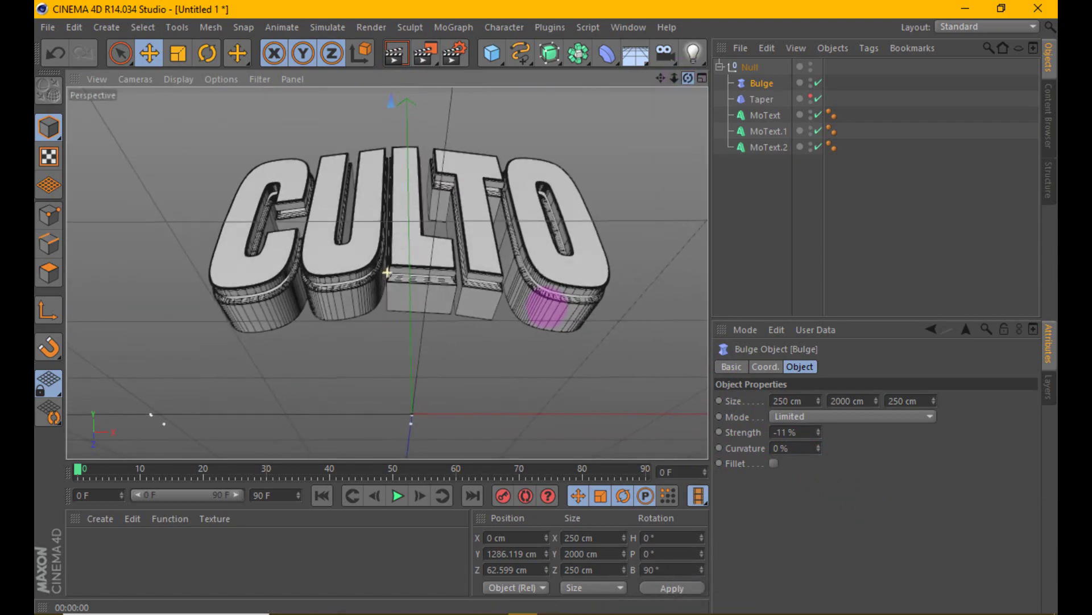
click(764, 131)
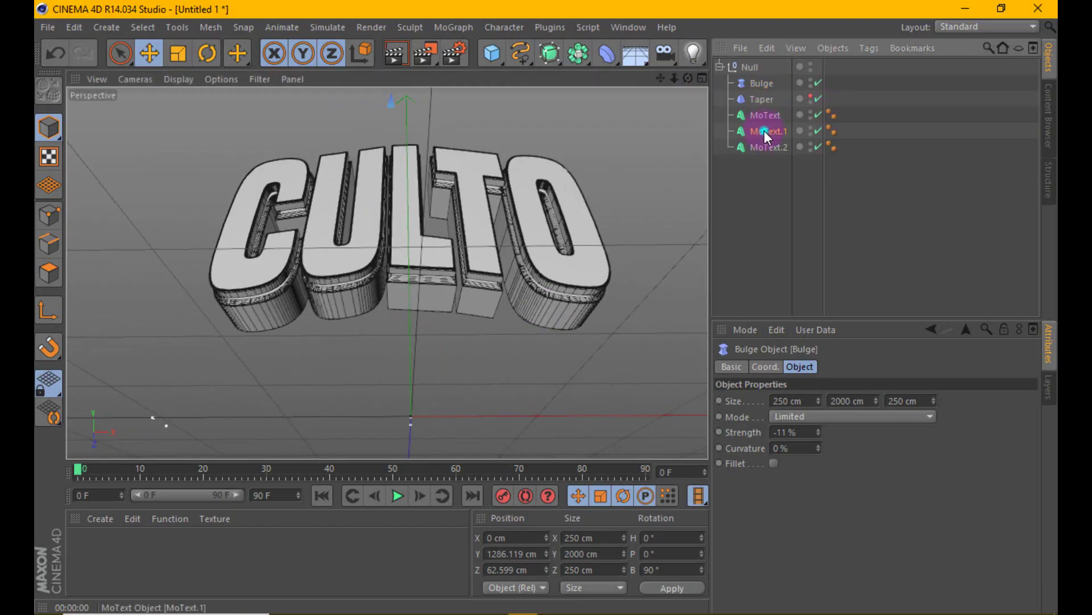
click(802, 366)
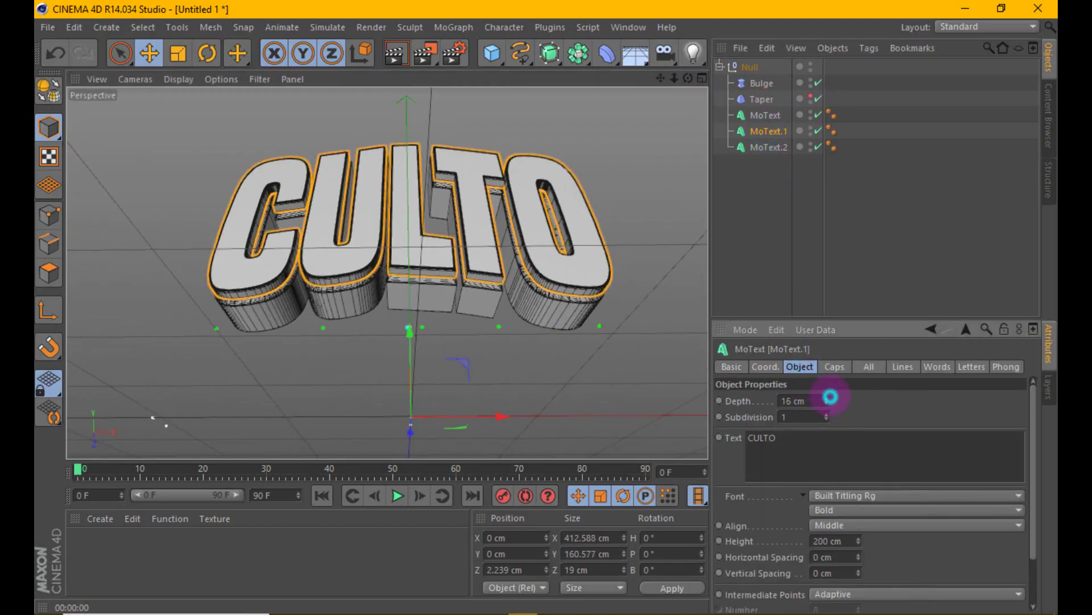
click(759, 146)
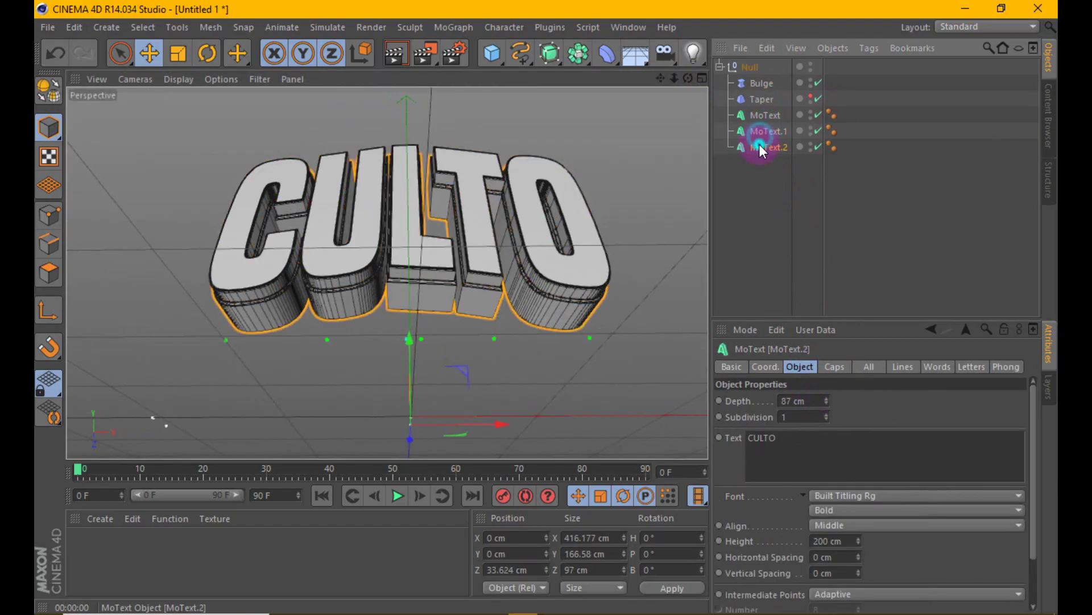
drag(410, 438, 411, 443)
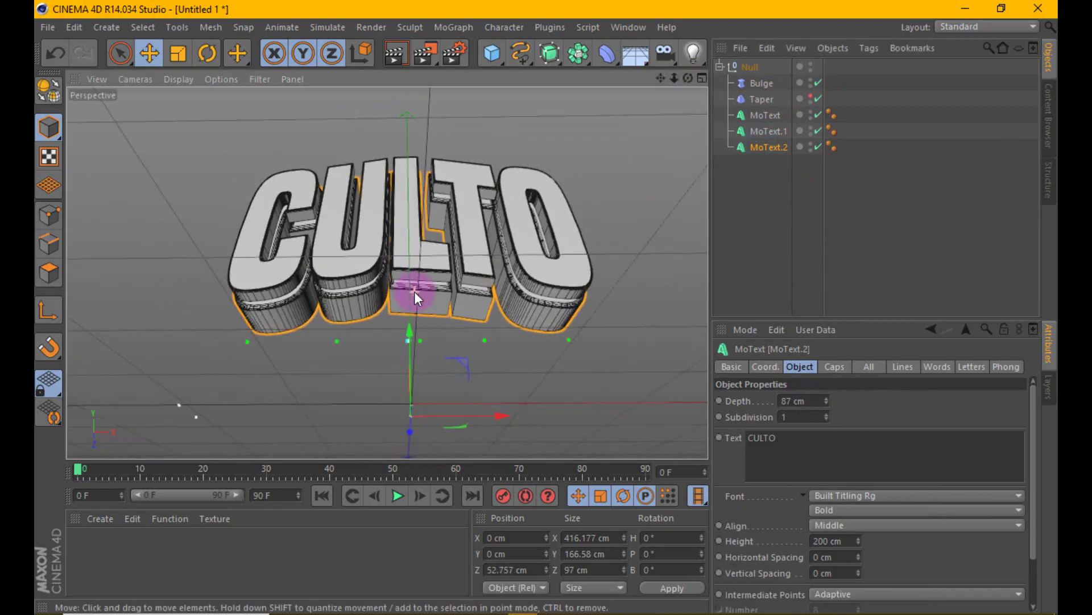
click(401, 52)
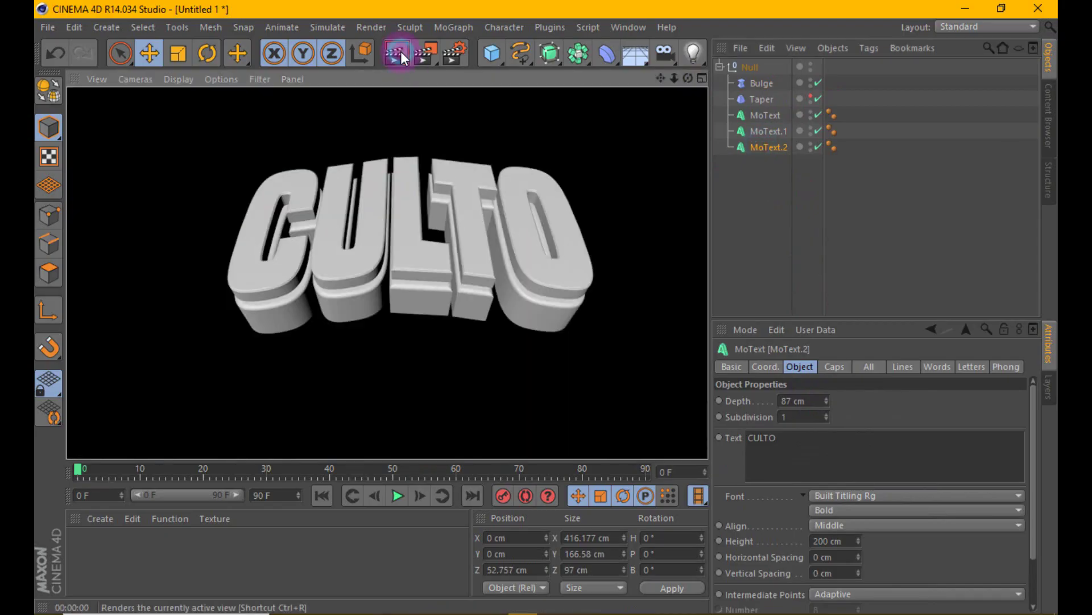
click(412, 146)
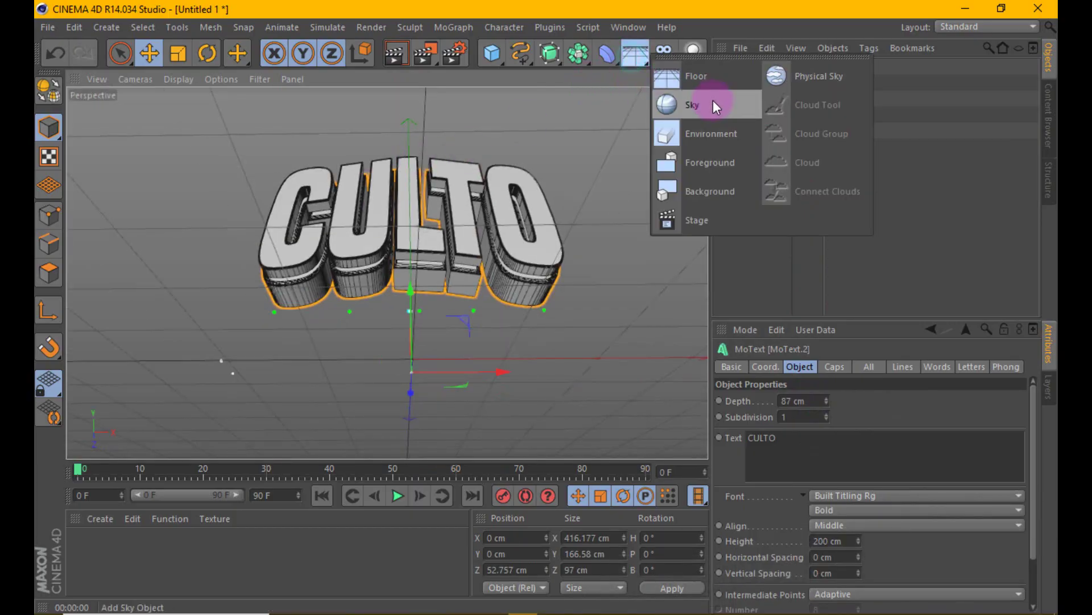
Add a Sky with a Compositing tag unchecked for Seen by Camera, then create a new material
drag(635, 55, 713, 100)
right_click(742, 67)
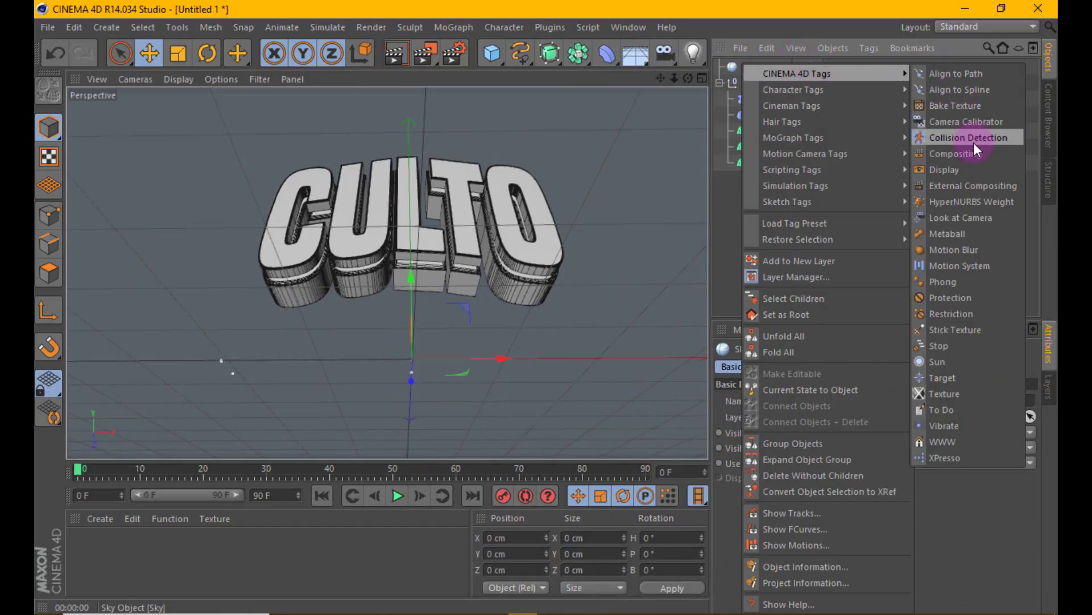
click(975, 145)
click(804, 449)
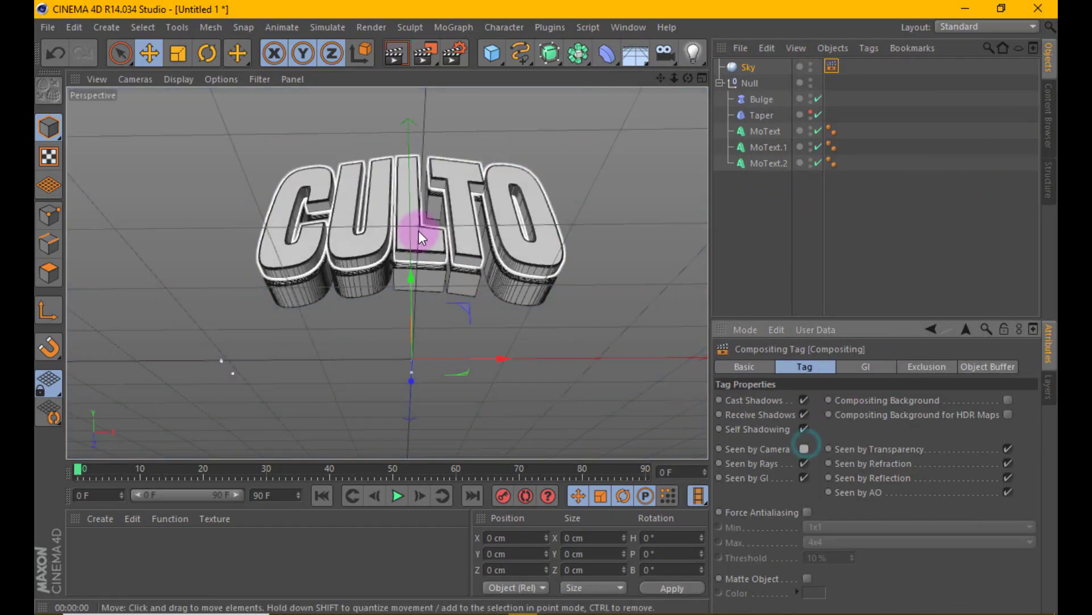
alt+drag(418, 230, 435, 201)
click(91, 515)
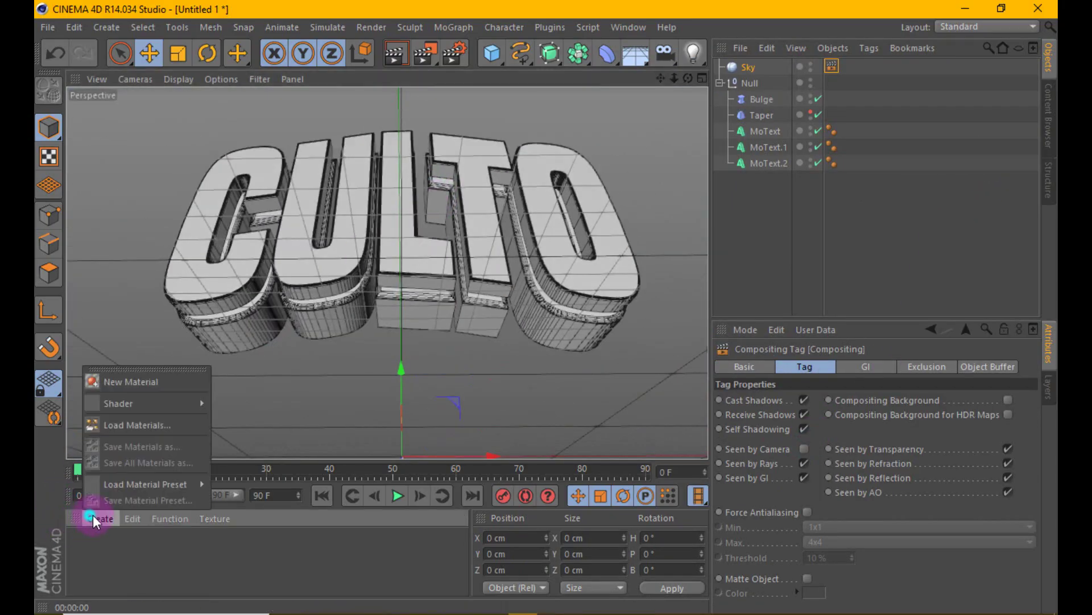
click(139, 388)
Create material Mat and set its colour to pale yellow 255/238/170
click(85, 545)
double_click(85, 548)
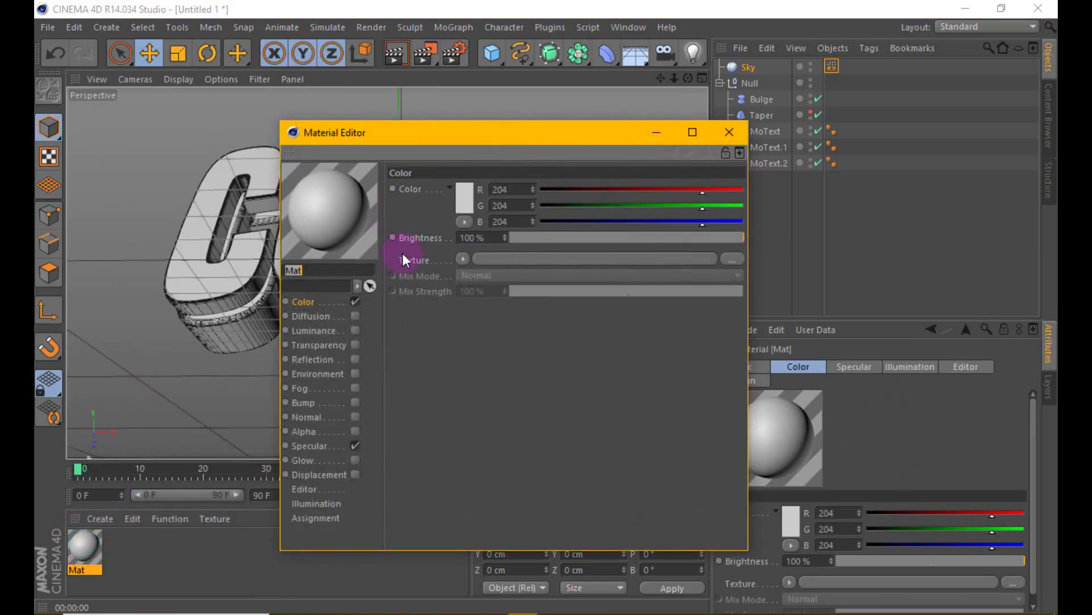
click(469, 193)
click(451, 134)
click(423, 144)
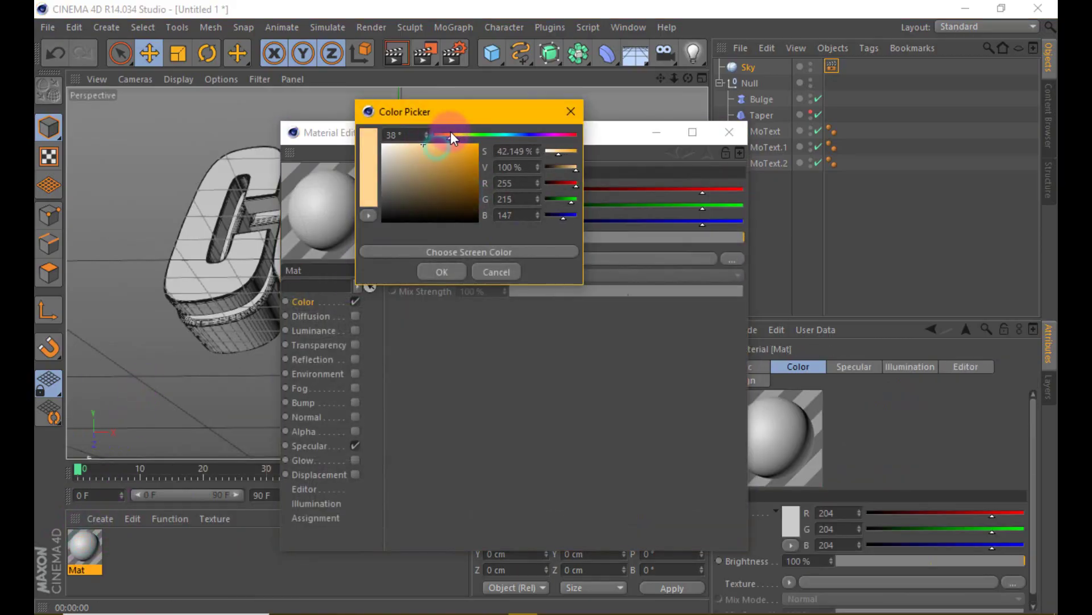
click(452, 132)
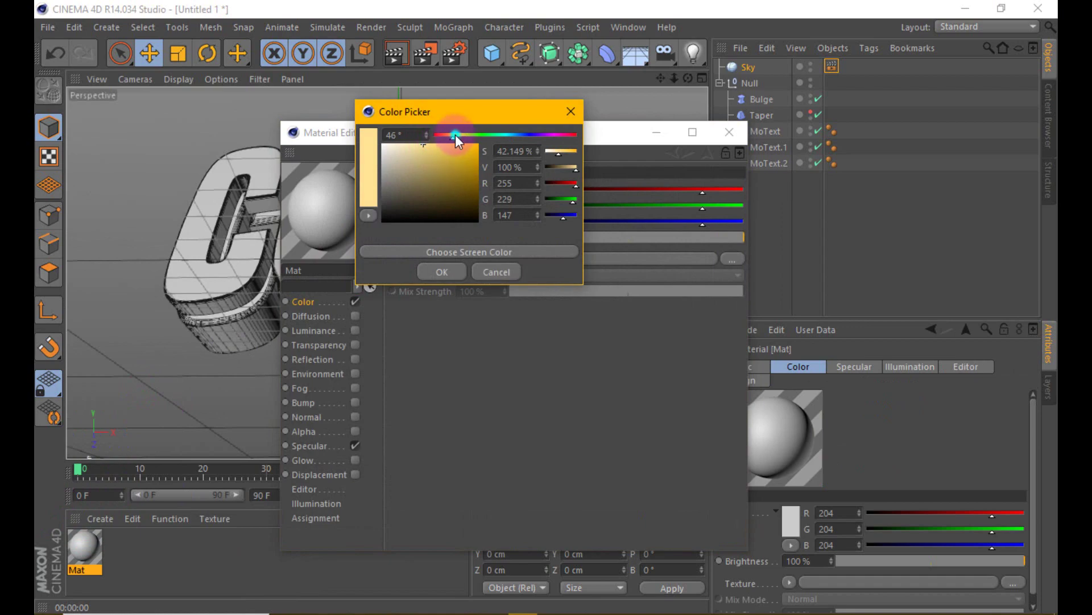
click(457, 135)
drag(419, 154, 414, 144)
click(430, 253)
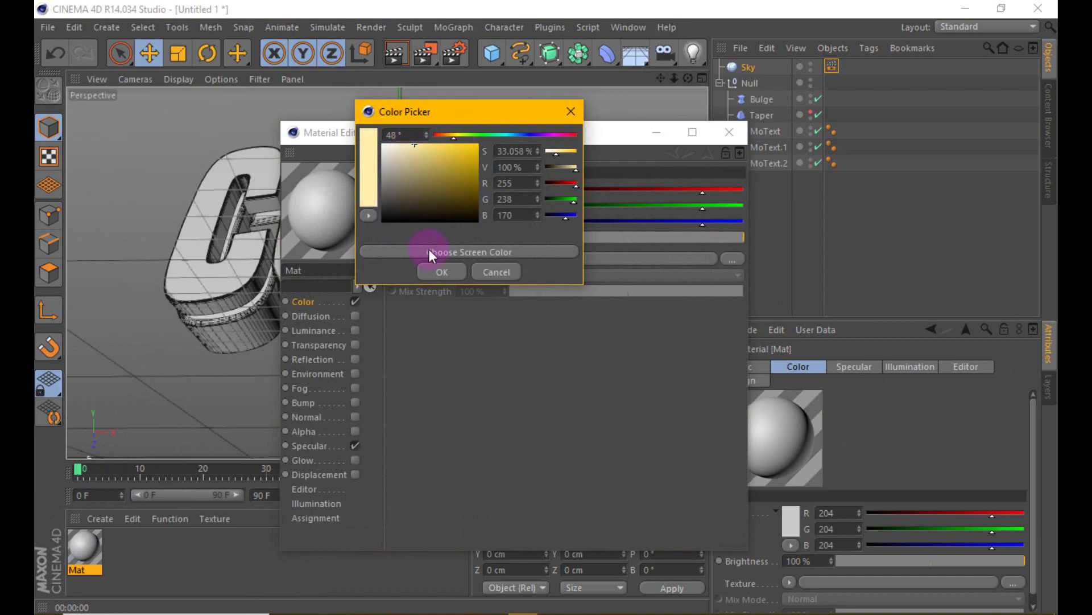
click(443, 273)
Enable Reflection with the same pale yellow colour and apply Mat to MoText
right_click(427, 191)
click(463, 256)
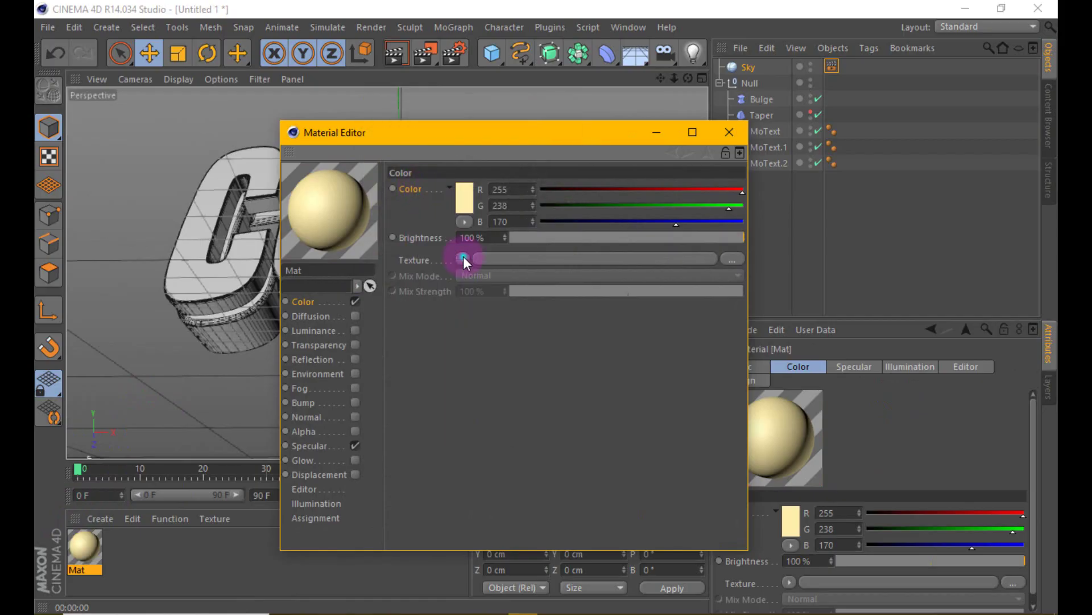
click(355, 358)
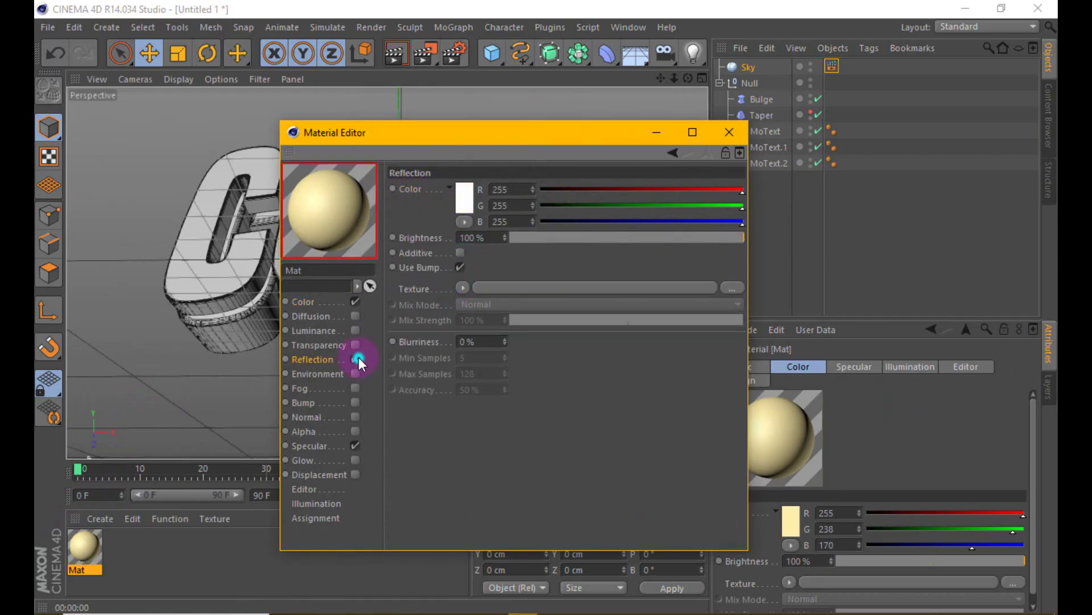
right_click(392, 187)
click(402, 187)
right_click(406, 185)
click(460, 262)
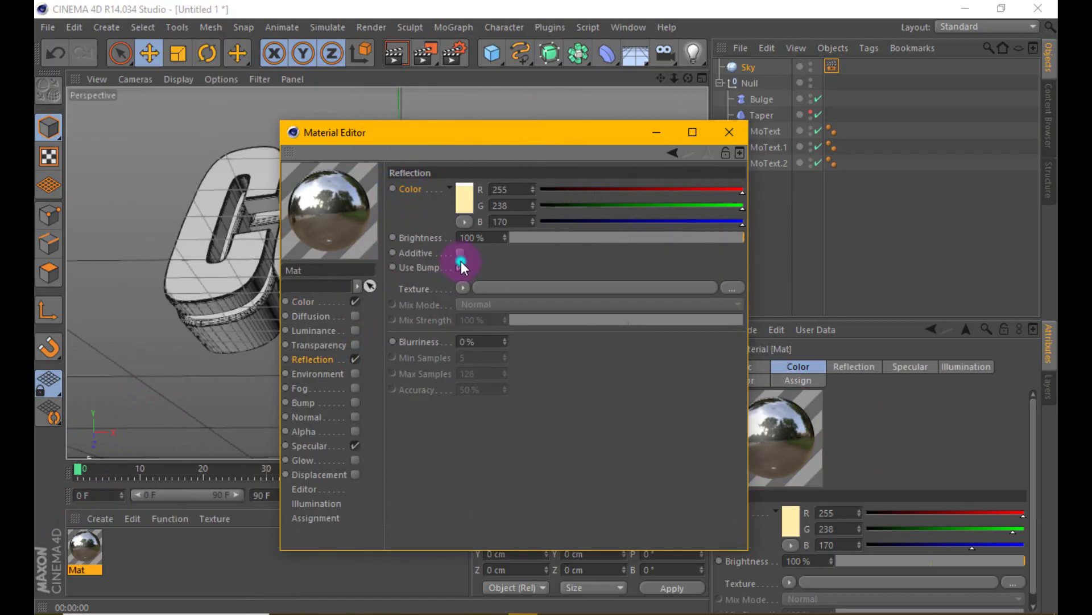
click(716, 135)
drag(85, 548, 760, 131)
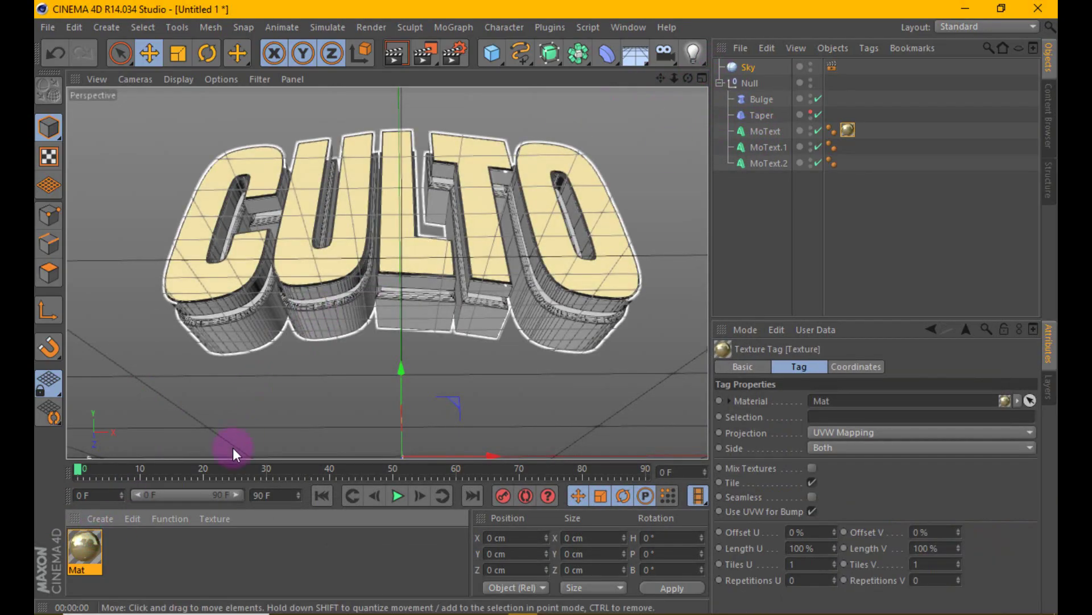
Duplicate the material as Mat.1 and set its colour to deep gold 255/198/42
ctrl+drag(101, 539, 123, 545)
double_click(124, 546)
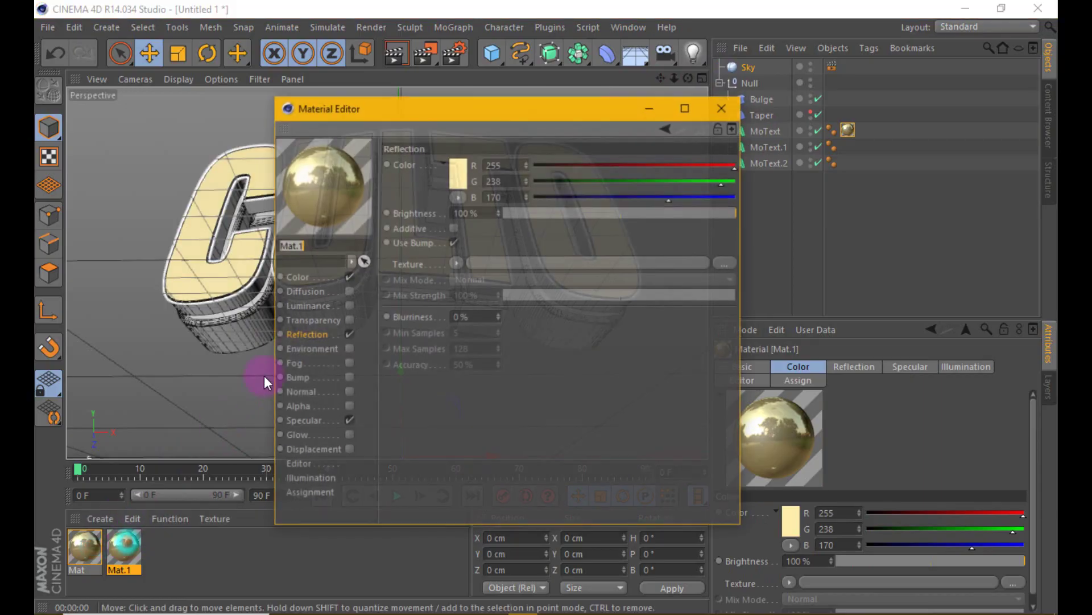
click(296, 277)
click(458, 170)
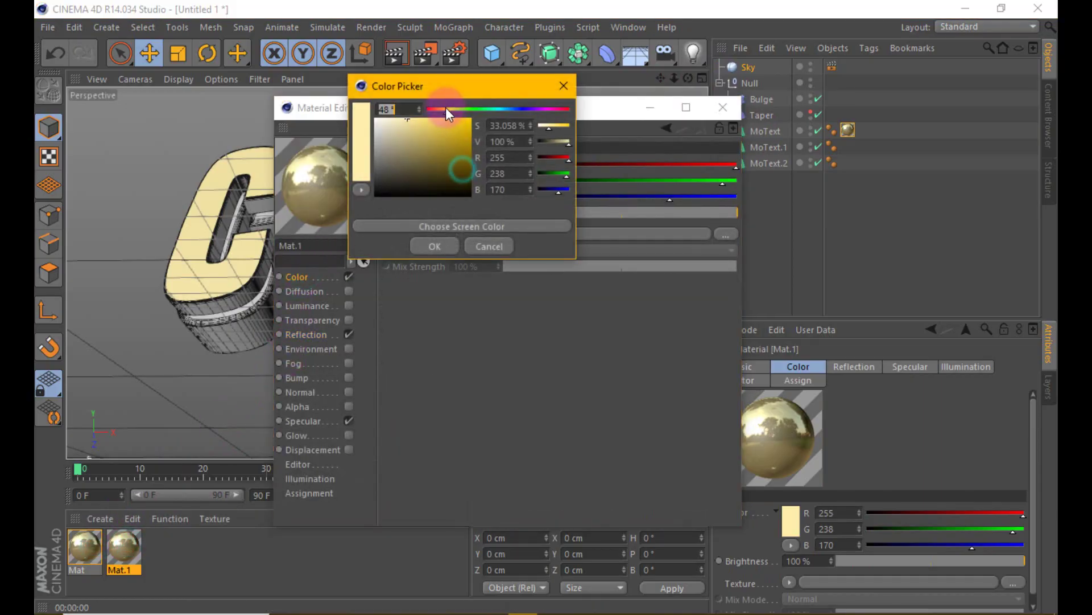
click(443, 108)
click(449, 118)
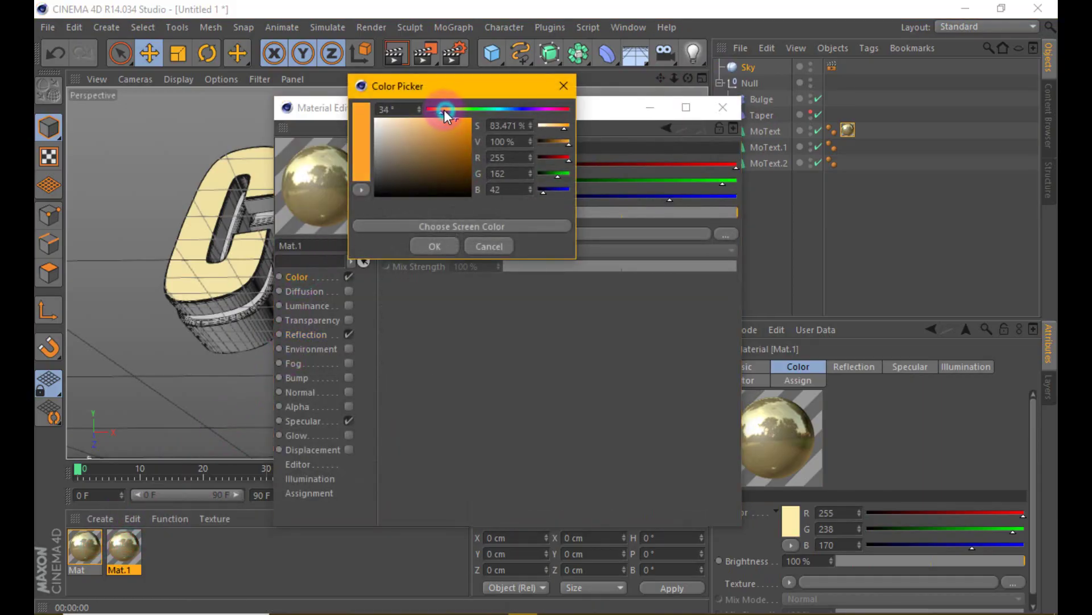
drag(443, 110, 448, 110)
click(439, 254)
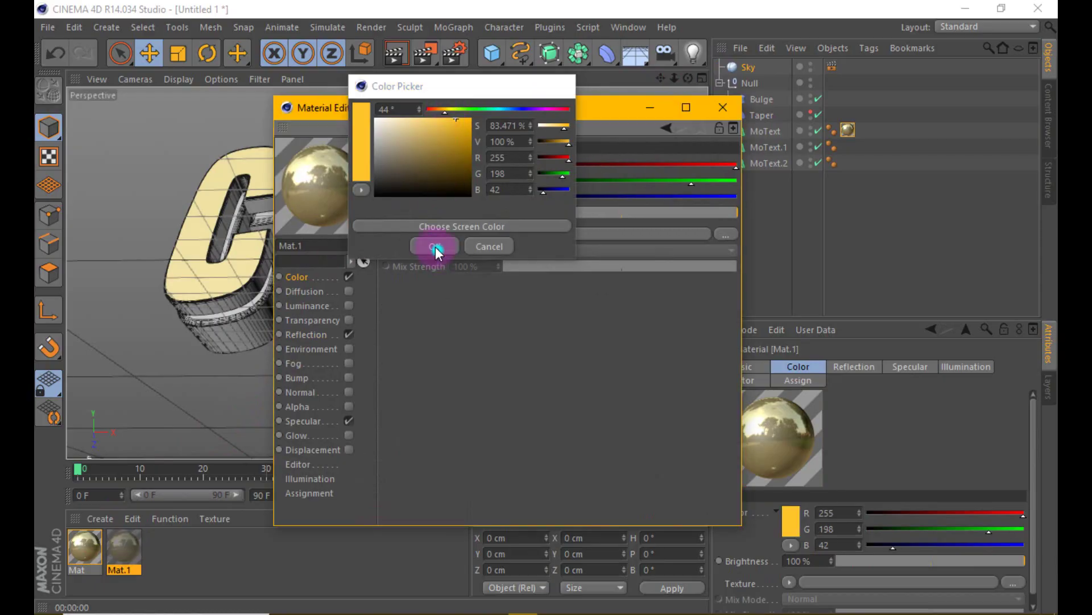
Give Mat.1 a gold reflection colour of 252/212/104
right_click(408, 167)
click(428, 229)
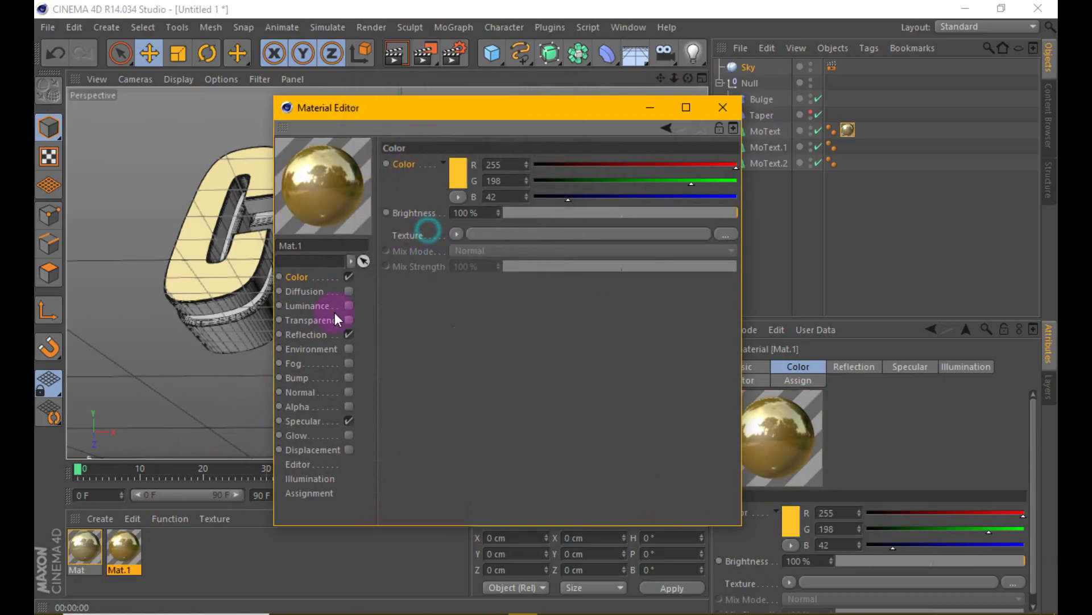
click(326, 336)
right_click(409, 167)
click(438, 243)
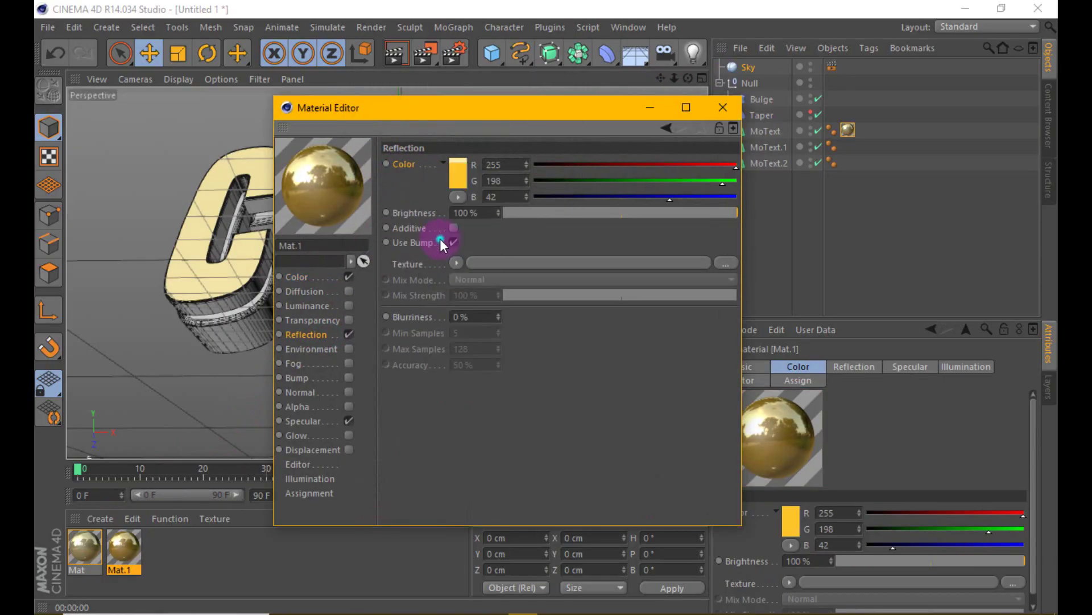
click(457, 162)
drag(428, 130, 425, 117)
click(431, 234)
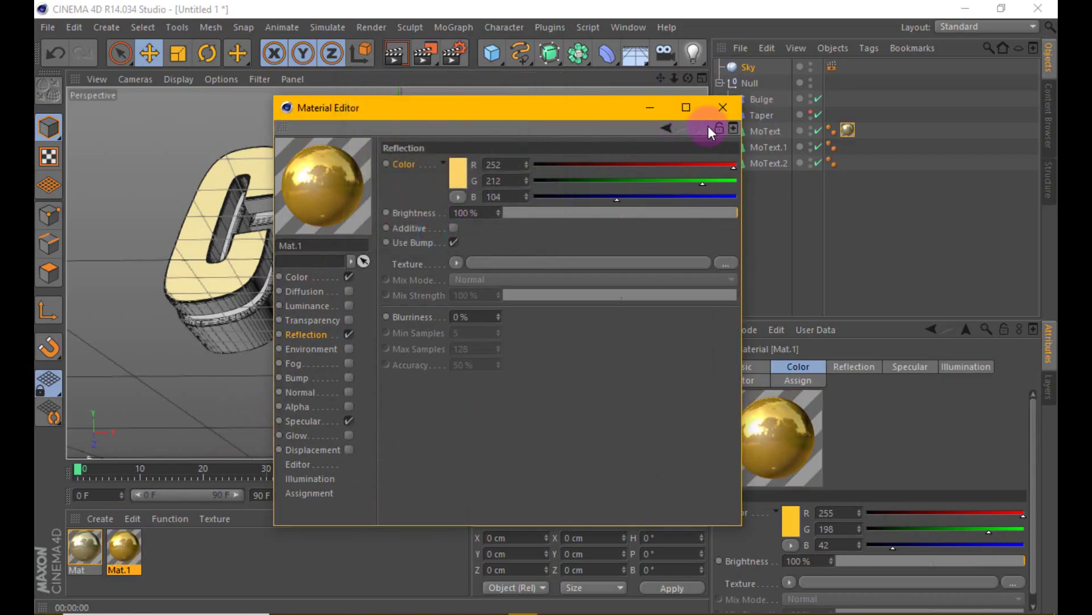
Apply Mat.1 to MoText.1 and render a preview from a lower angle
click(723, 107)
mouse_move(97, 545)
mouse_down()
mouse_move(713, 156)
mouse_move(757, 148)
mouse_up()
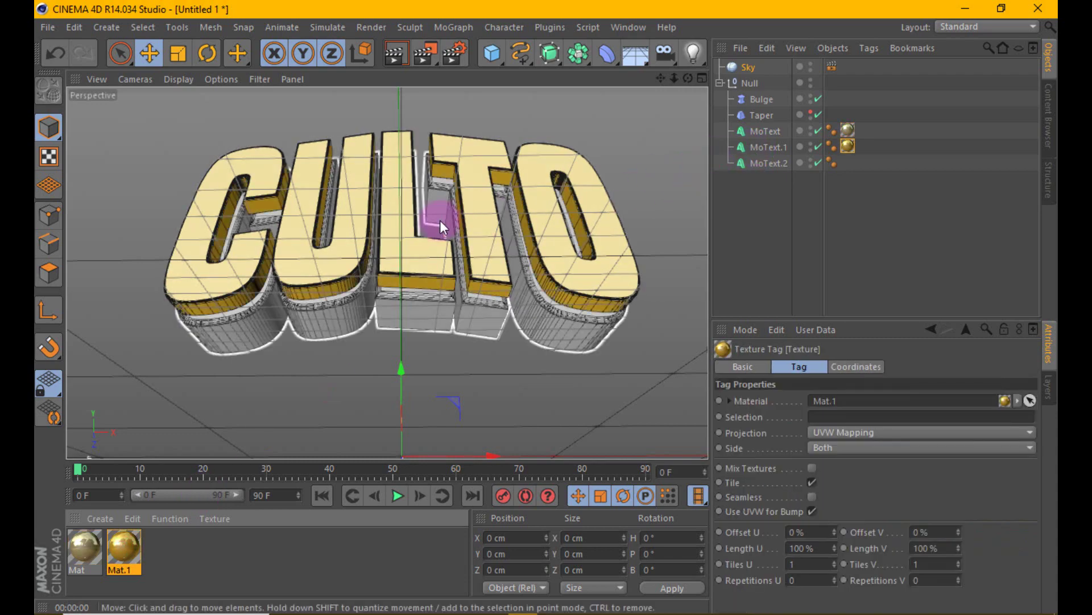
click(396, 54)
alt+drag(376, 203, 377, 271)
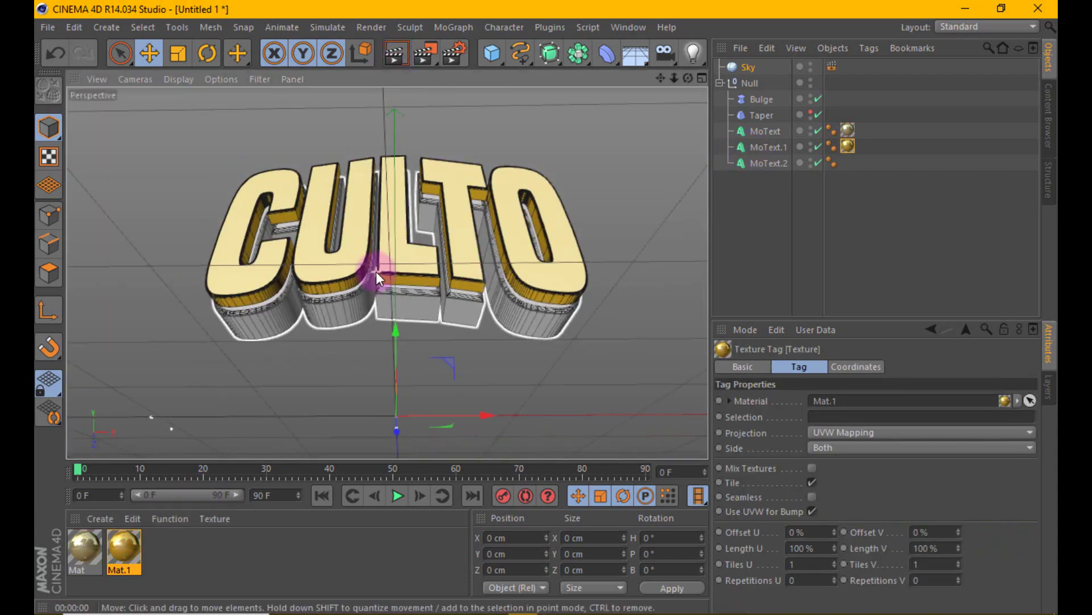
click(395, 59)
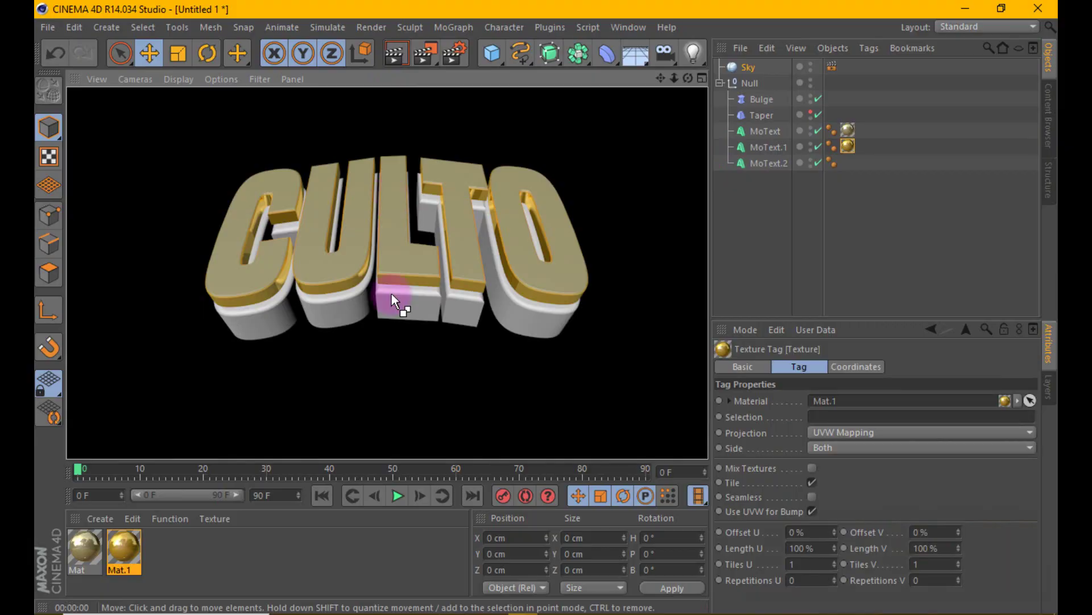
click(421, 179)
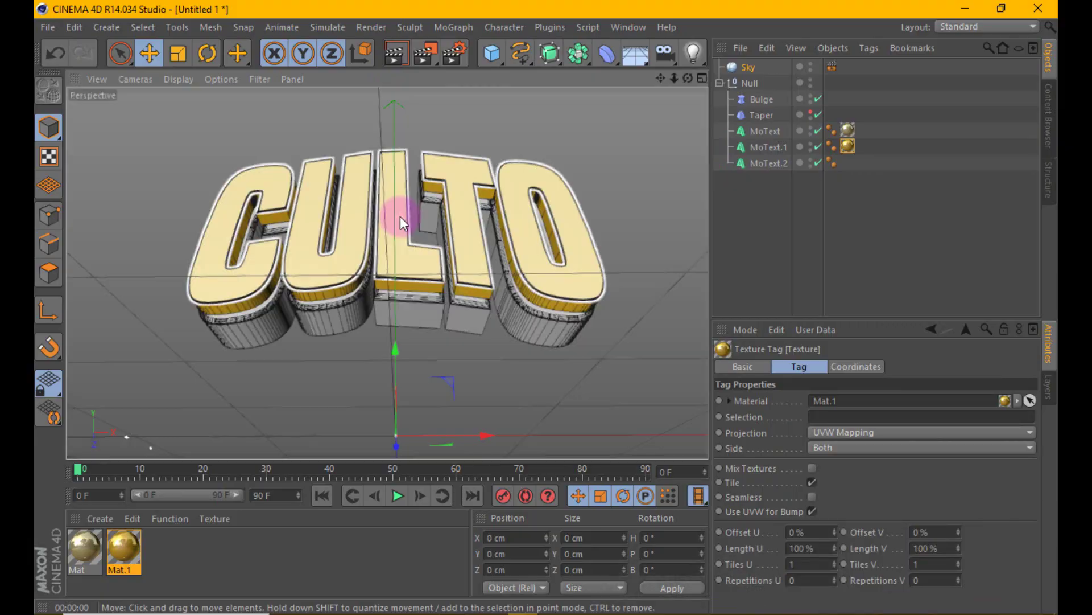
Create Mat.2 with a mid grey (140) base colour
double_click(165, 541)
double_click(75, 540)
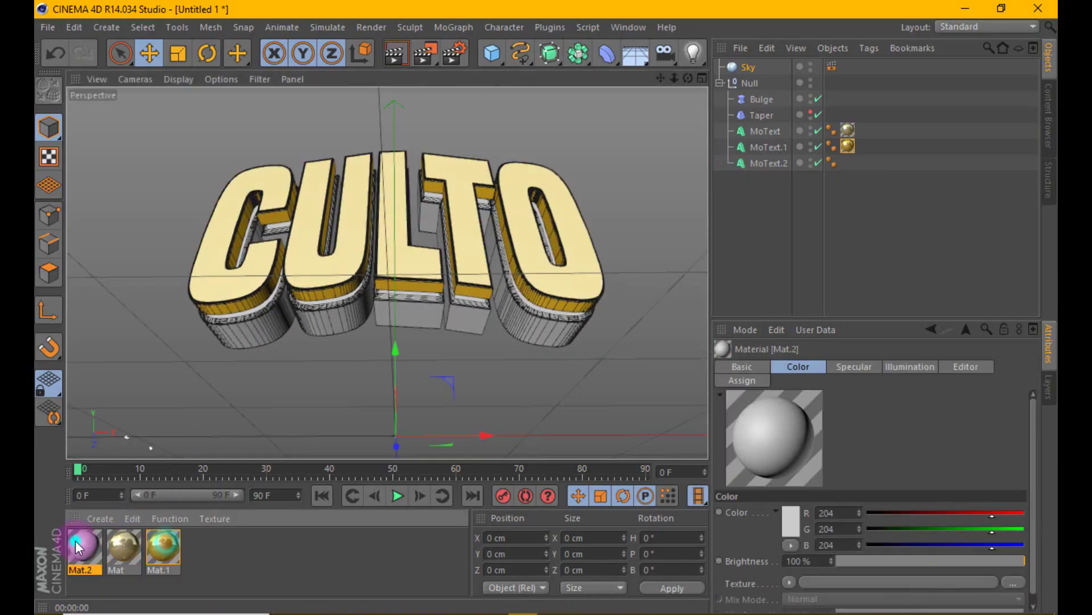
click(305, 277)
click(452, 165)
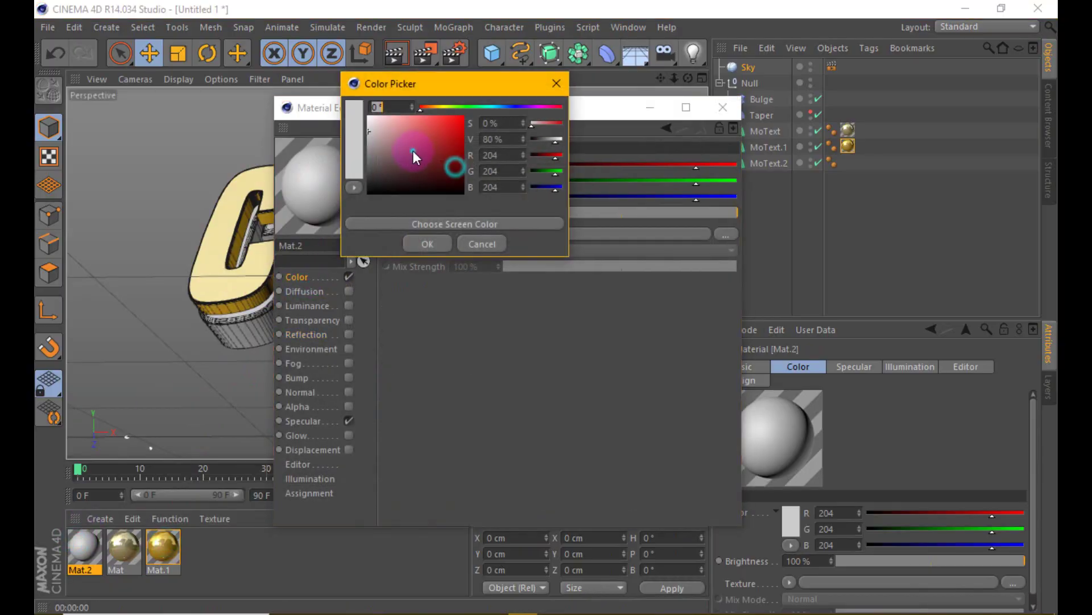
drag(412, 150, 342, 147)
click(415, 248)
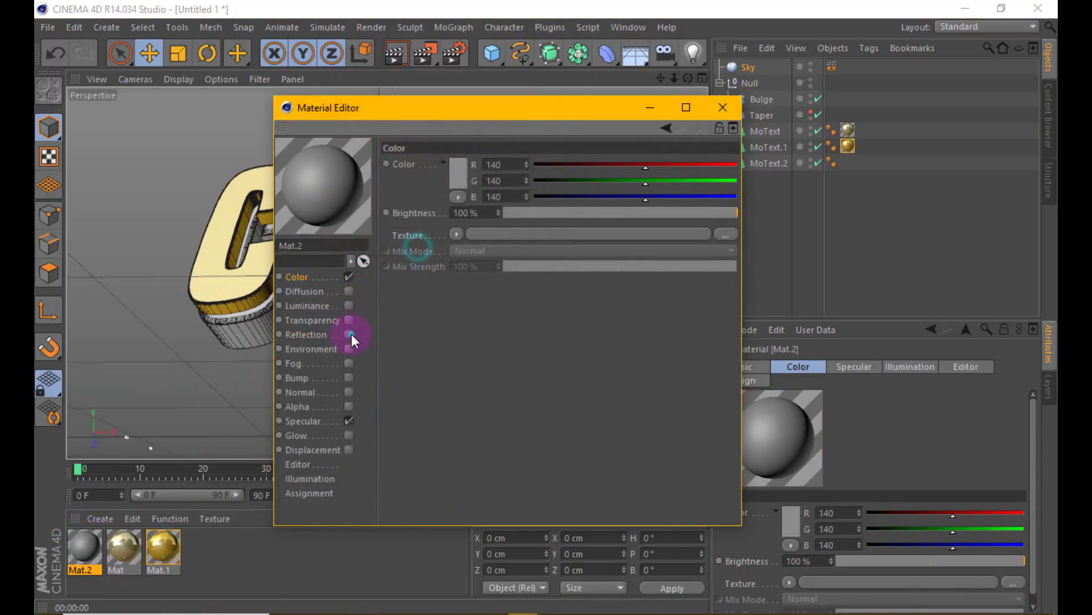
Enable Mat.2 reflection at grey 161 and apply it to MoText.2
click(350, 334)
click(449, 170)
click(358, 148)
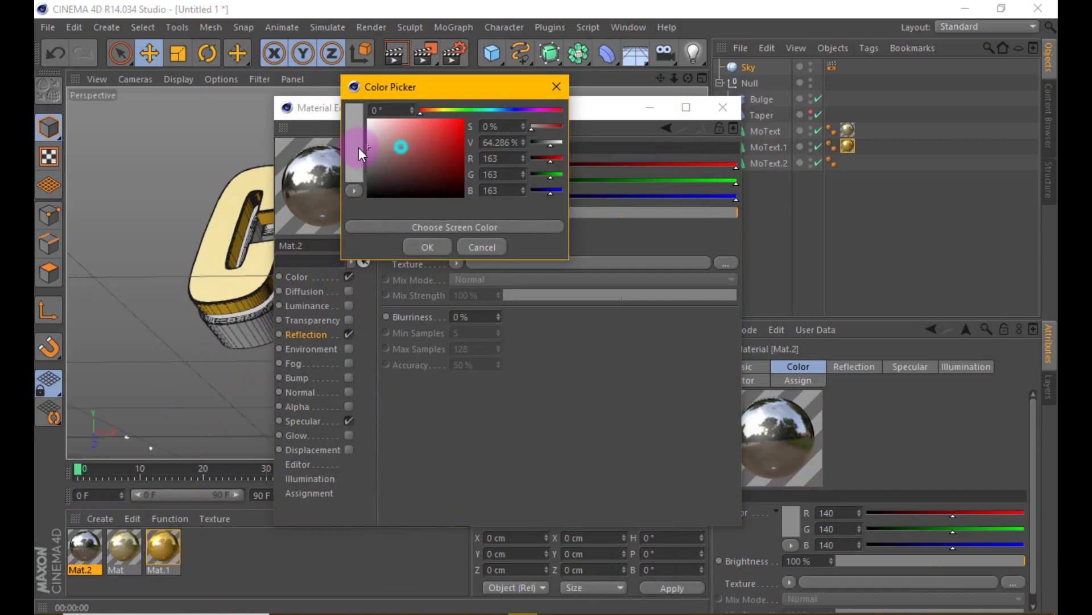
click(429, 247)
click(722, 108)
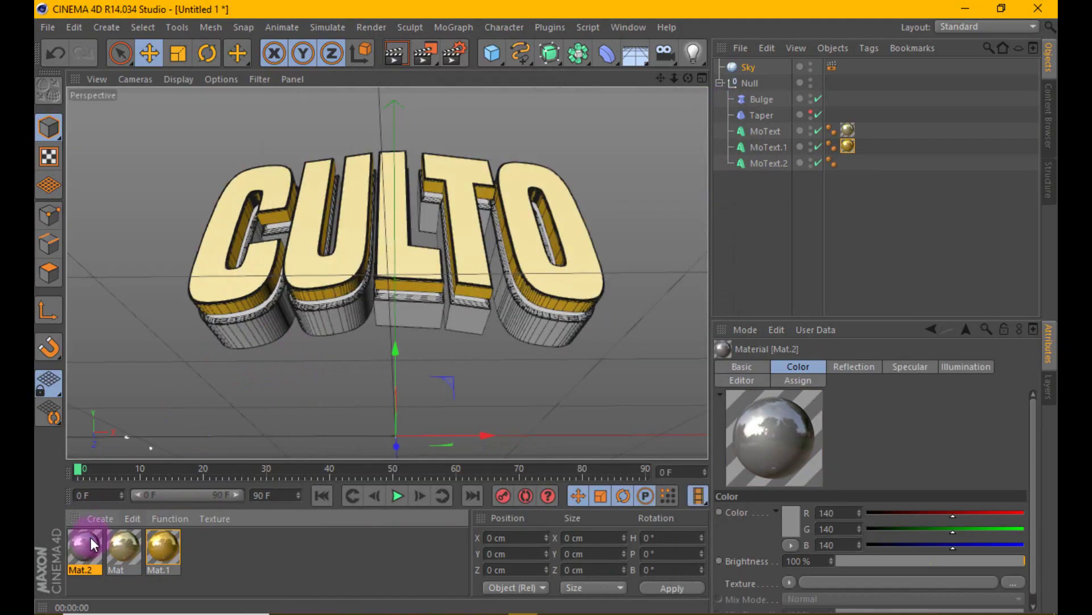
mouse_move(91, 537)
mouse_down()
mouse_move(751, 144)
mouse_move(771, 165)
mouse_up()
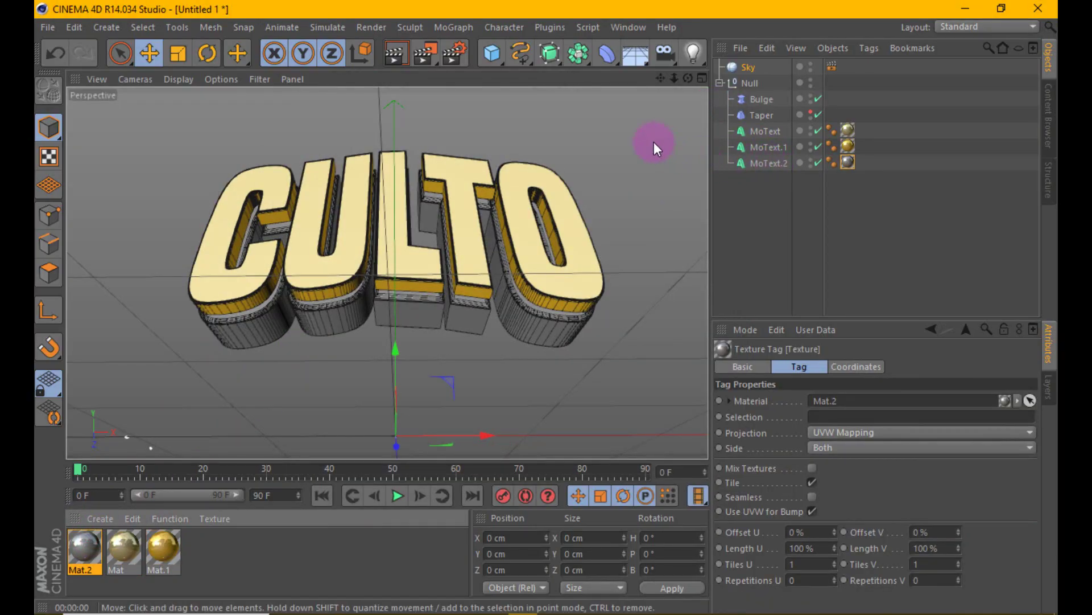
Add black Mat.3 (Color and Specular off) to MoText.2, limited to selection C1, and render
double_click(215, 545)
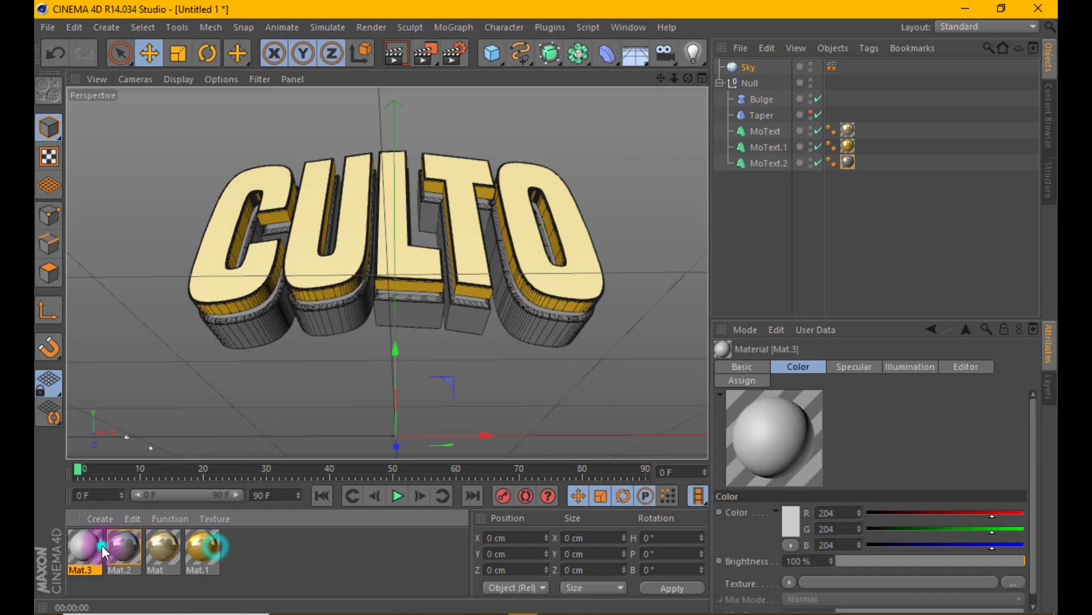
double_click(97, 545)
click(349, 276)
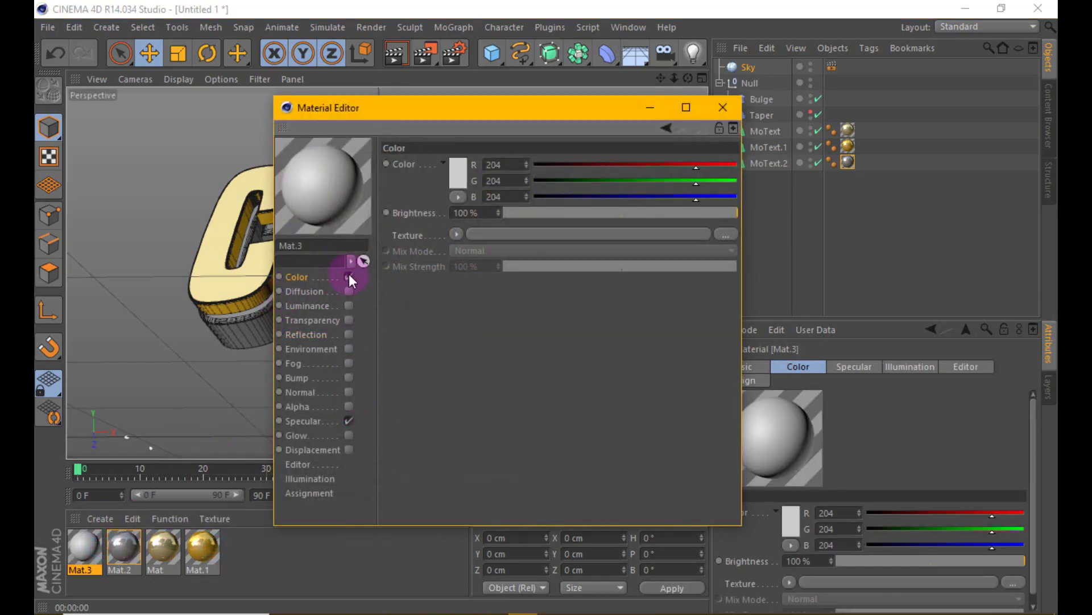
click(349, 420)
click(723, 107)
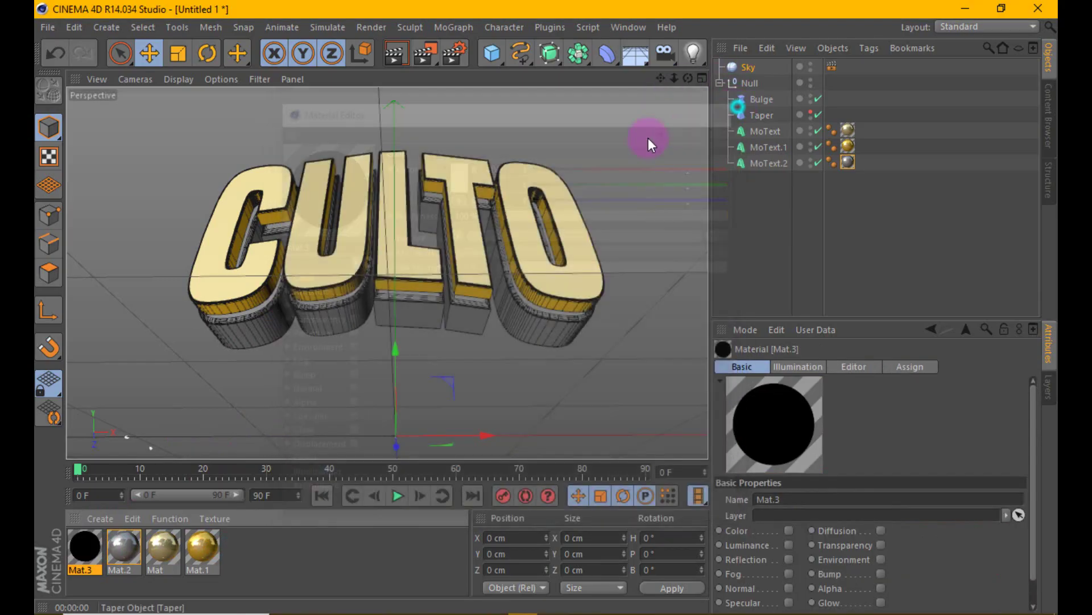
drag(82, 569, 863, 162)
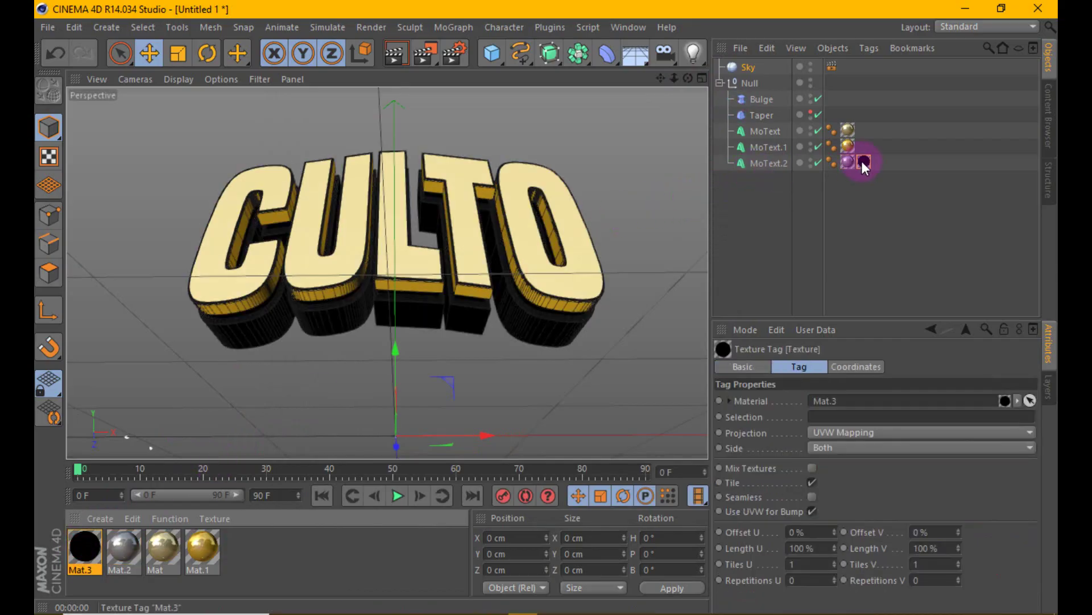
click(845, 419)
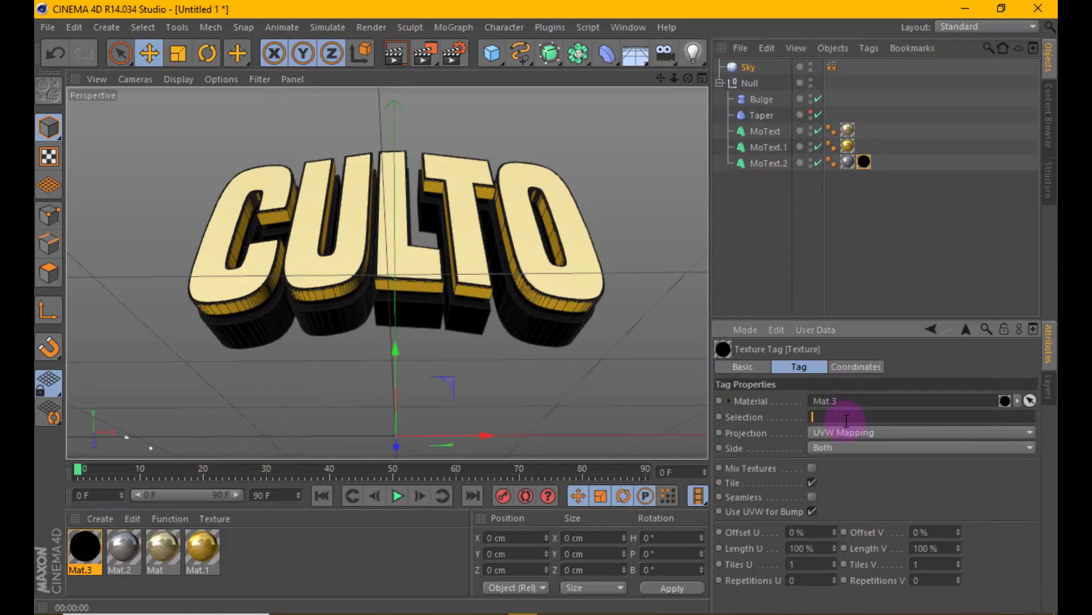
text(C1)
key(Return)
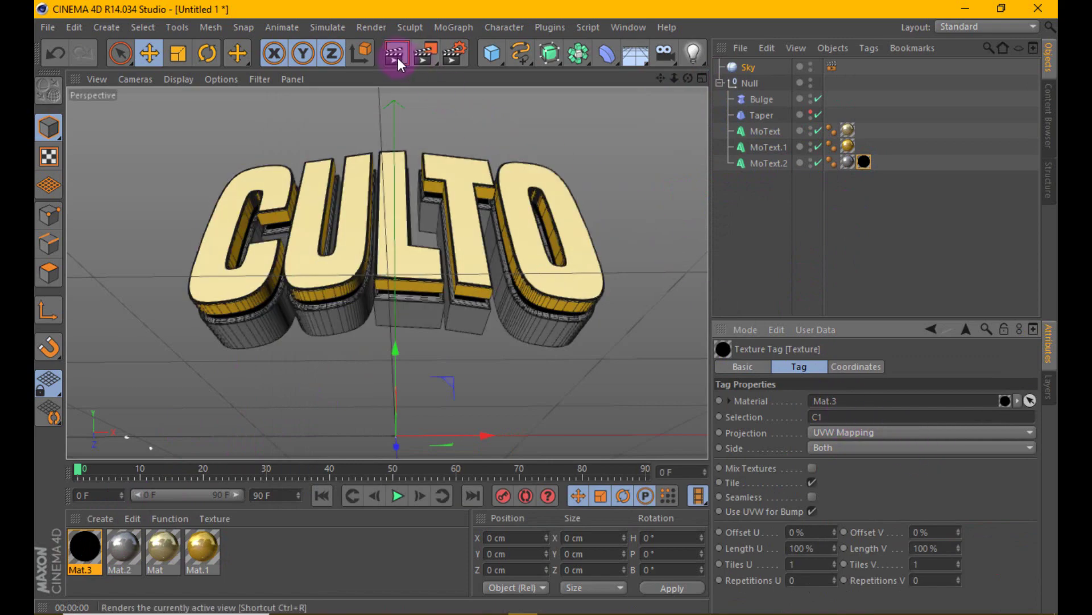
click(395, 54)
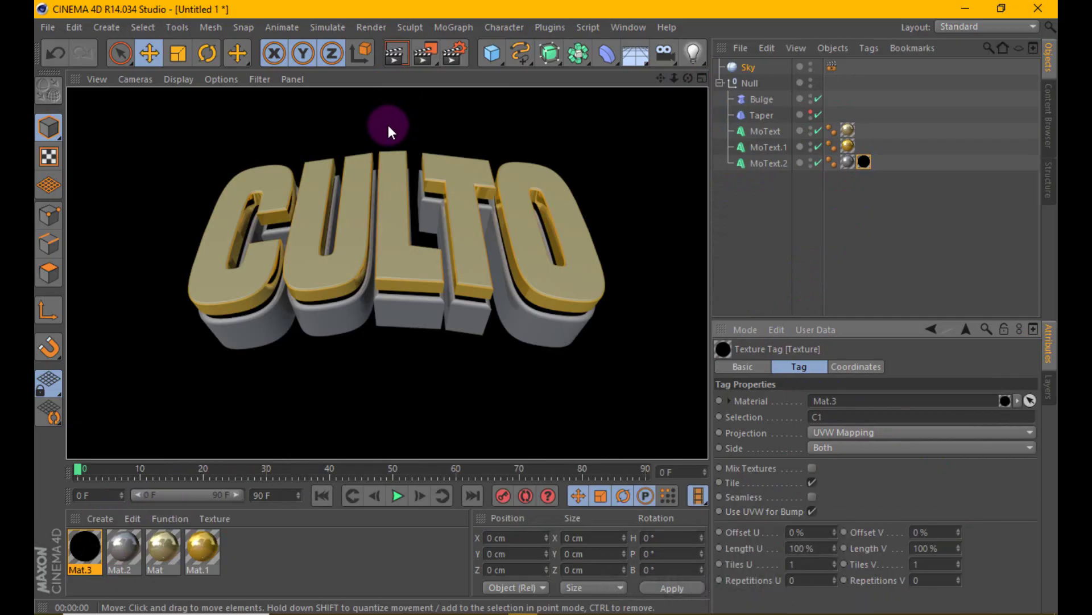
click(99, 517)
Create Mat.4 with colour and specular off and luminance enabled
click(125, 379)
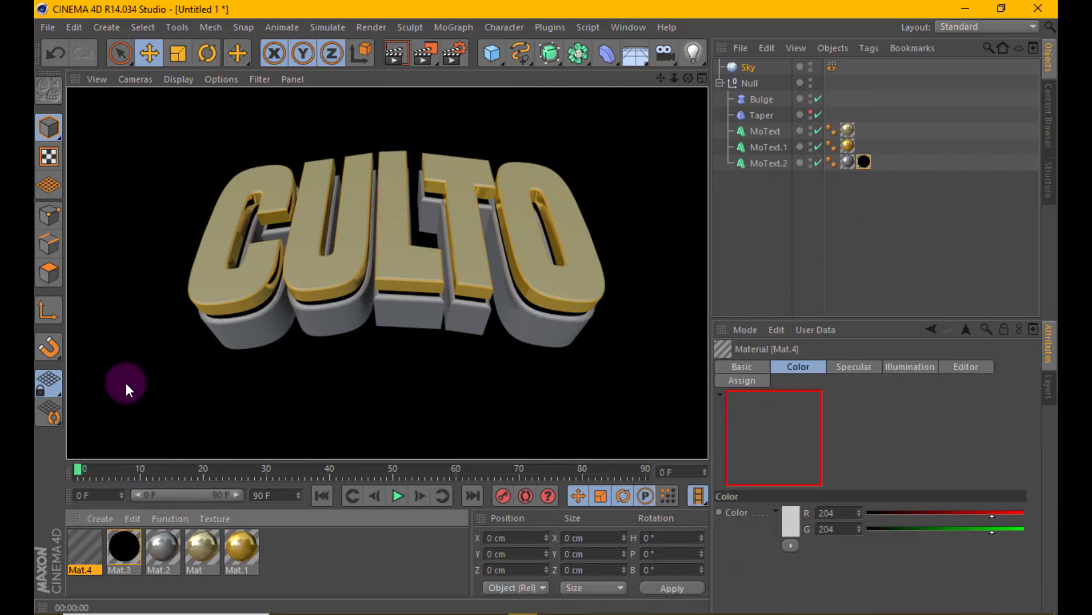
double_click(99, 537)
click(348, 420)
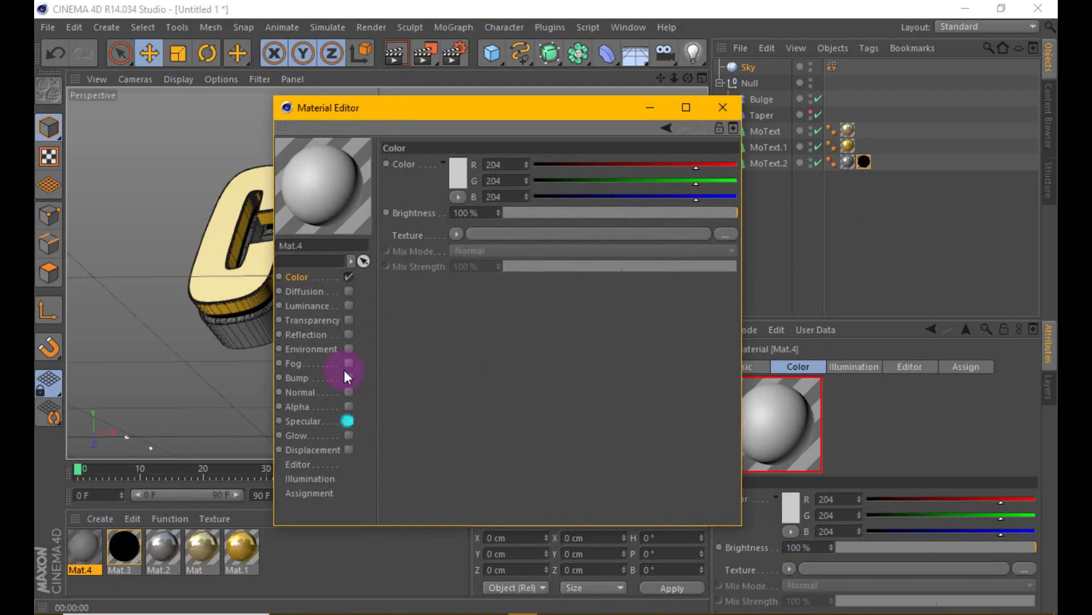
click(348, 277)
click(349, 318)
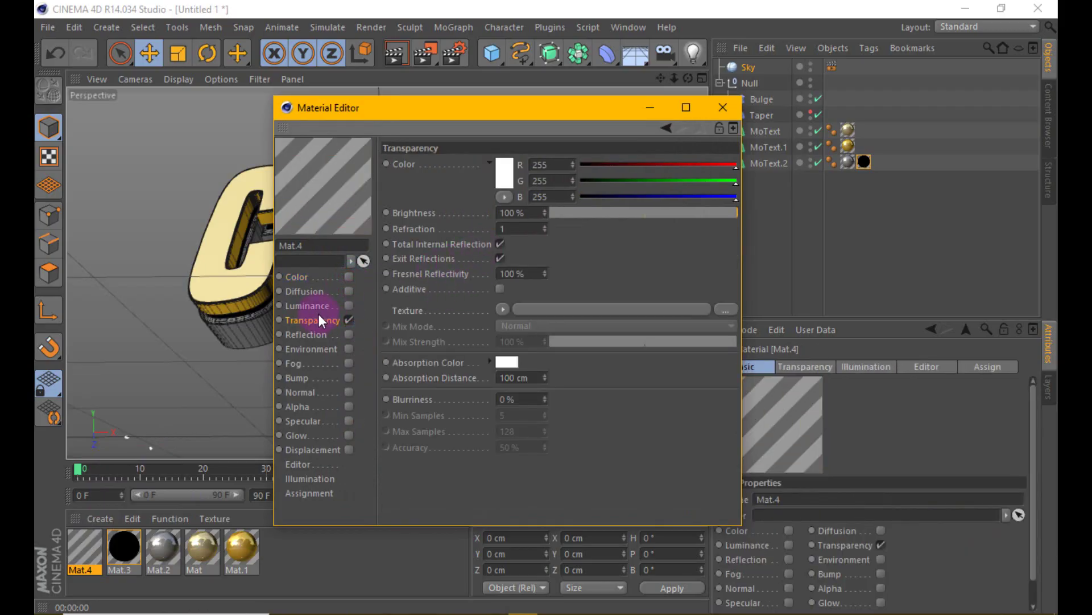
click(349, 320)
click(349, 306)
Load a Gradient shader into Mat.4's luminance, keeping type 2D - U
click(457, 234)
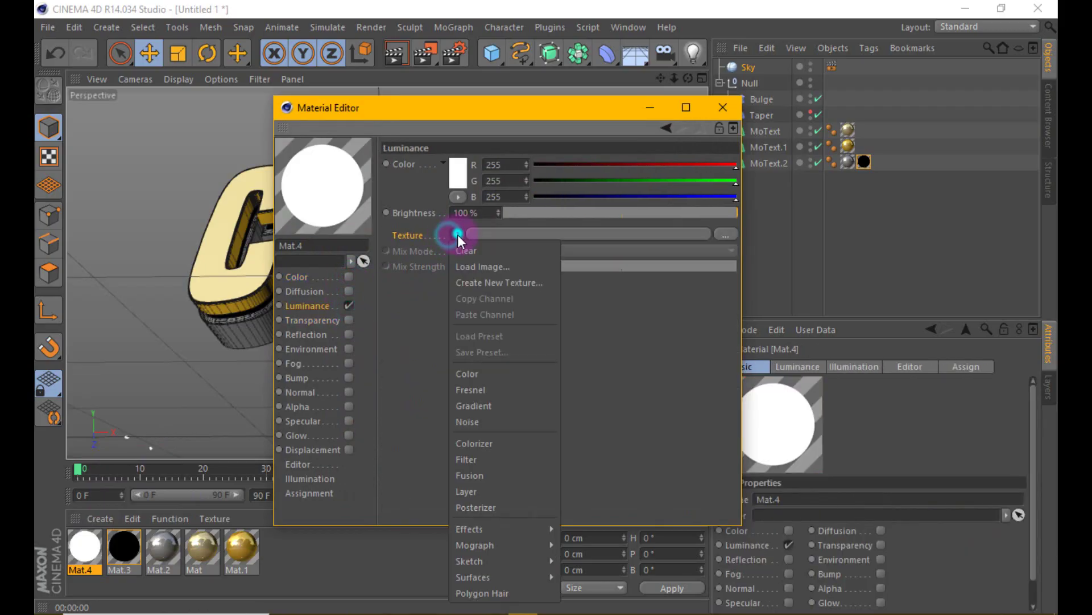
click(500, 408)
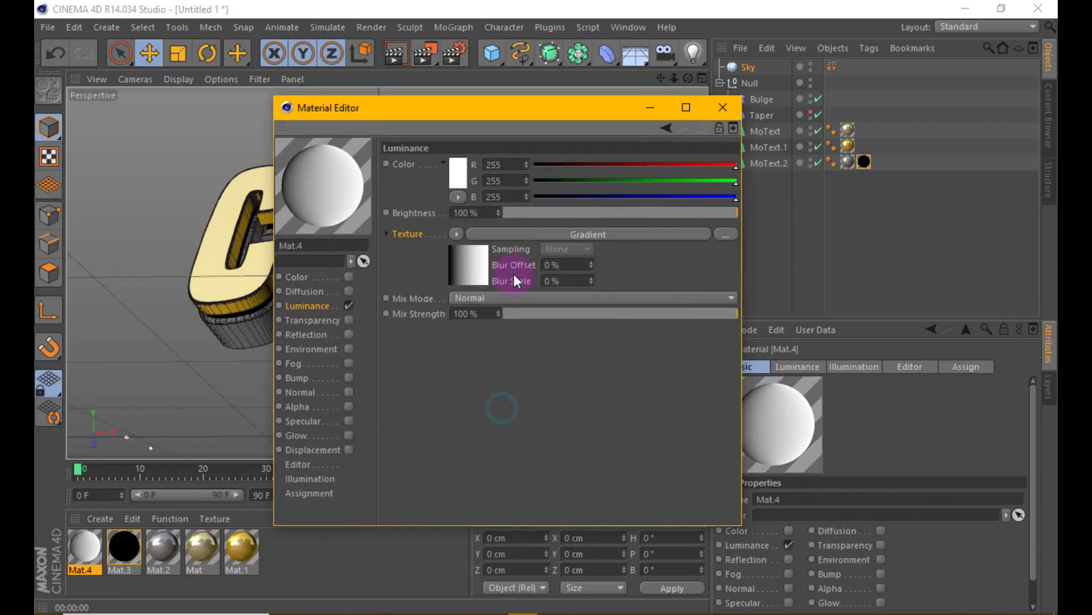
click(480, 269)
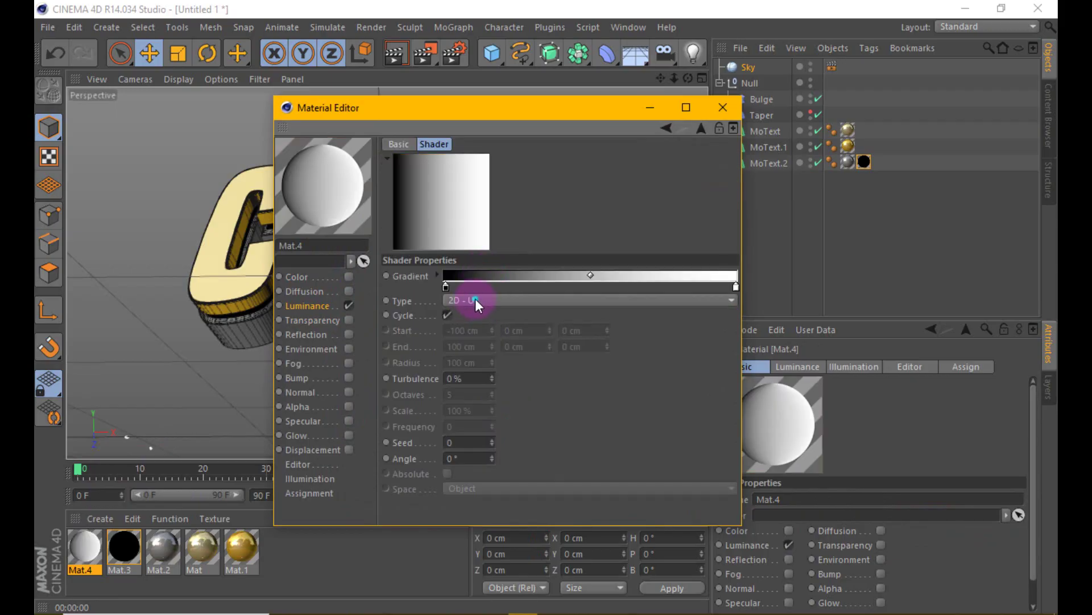
click(476, 298)
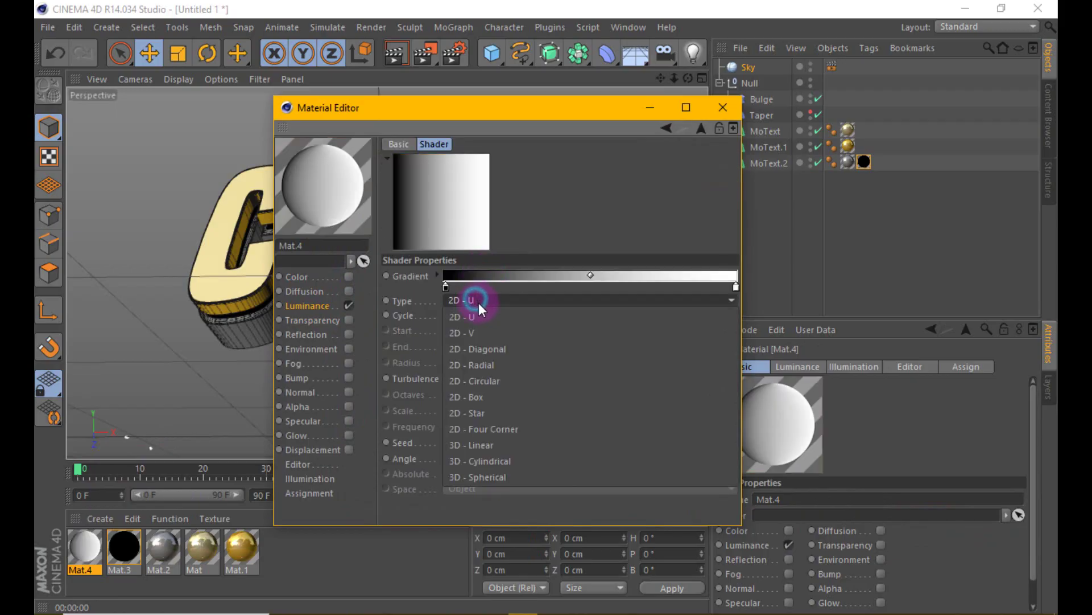
click(422, 287)
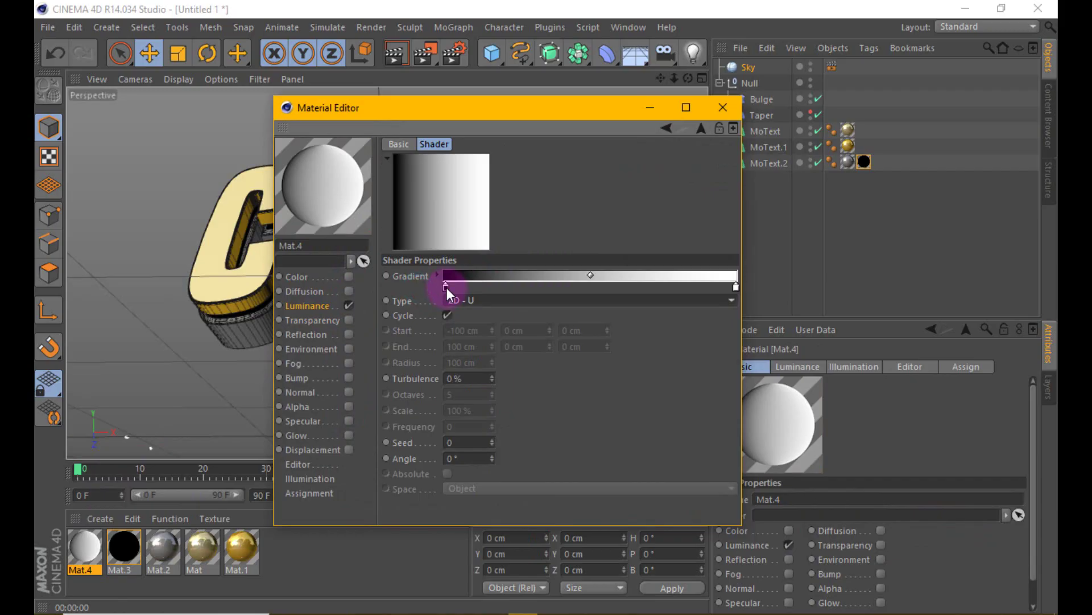
Set the first gradient knots to dark grey, light grey and black
drag(455, 286, 466, 285)
double_click(466, 285)
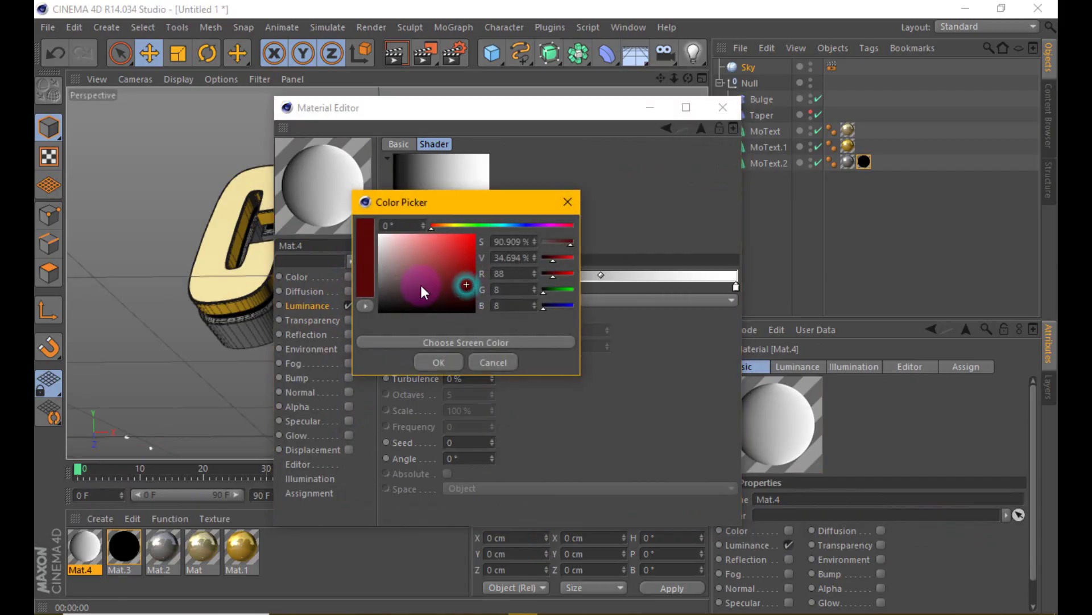
click(375, 288)
click(383, 283)
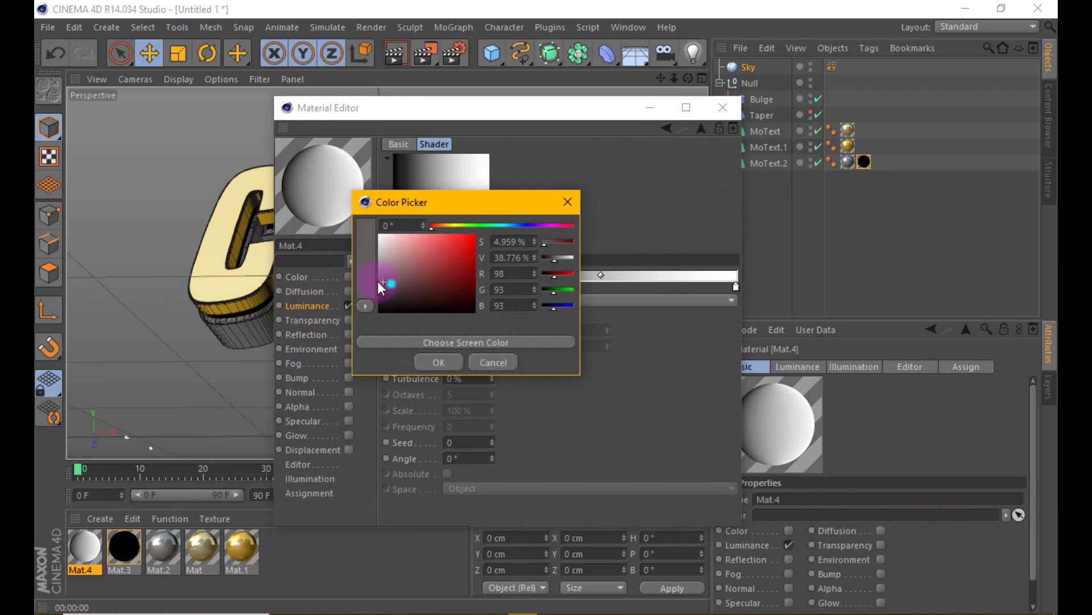
click(441, 365)
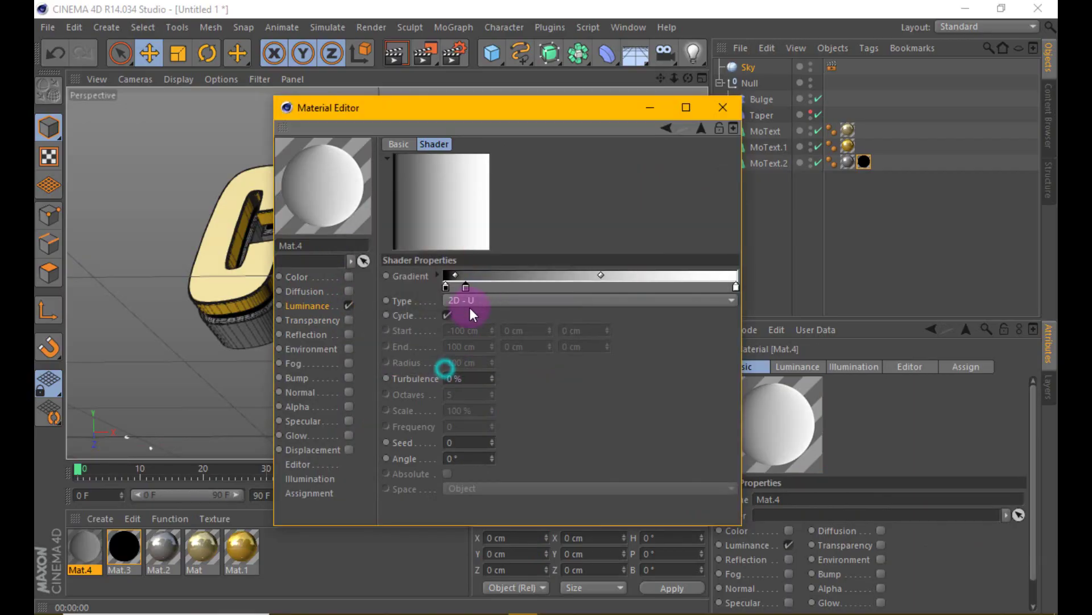
double_click(489, 285)
drag(416, 254, 384, 244)
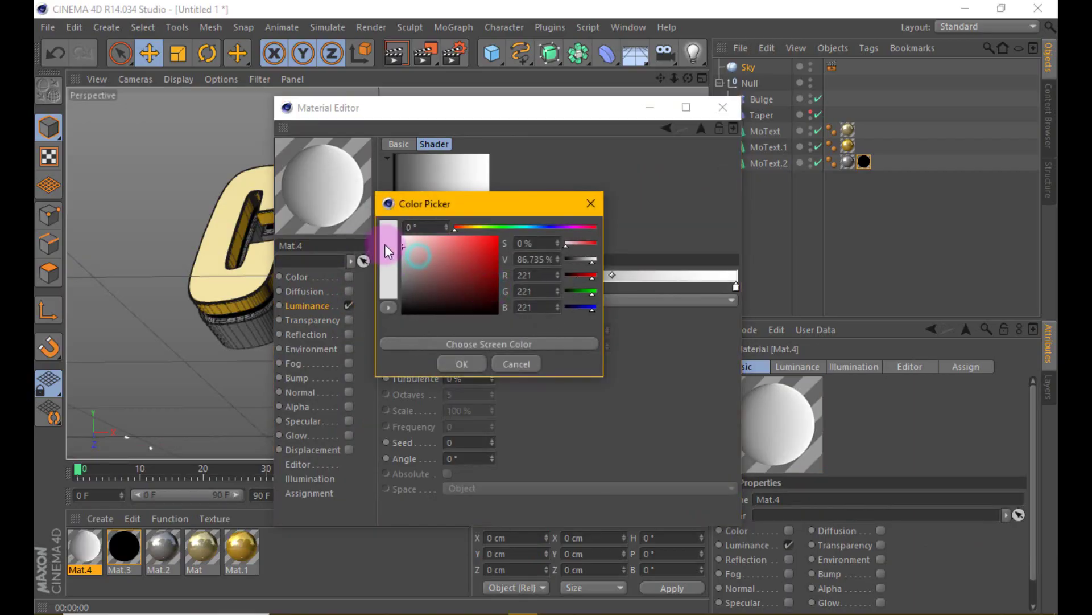
click(450, 359)
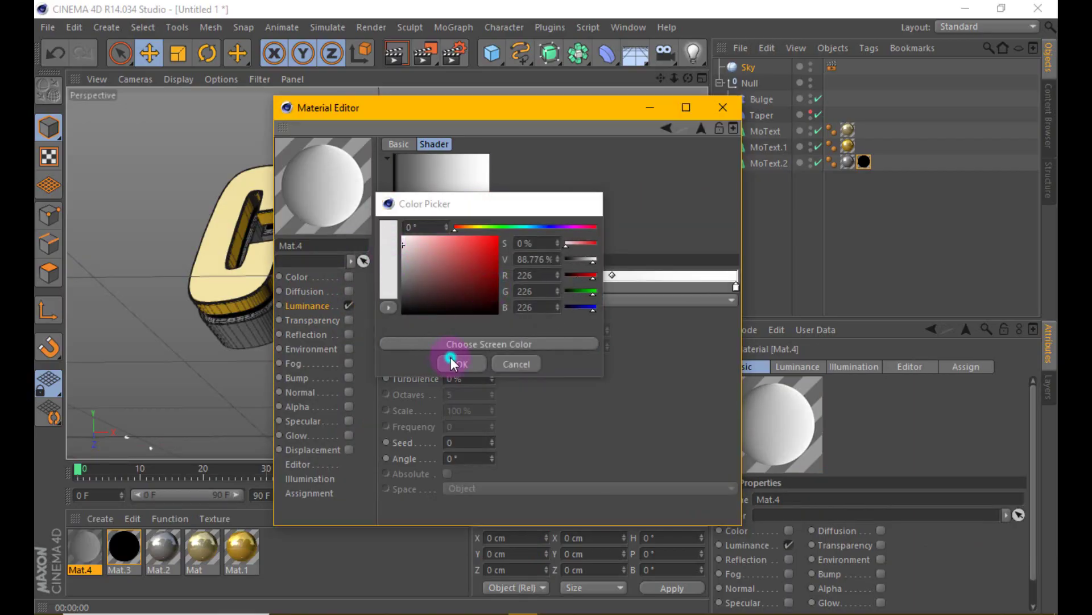
double_click(736, 285)
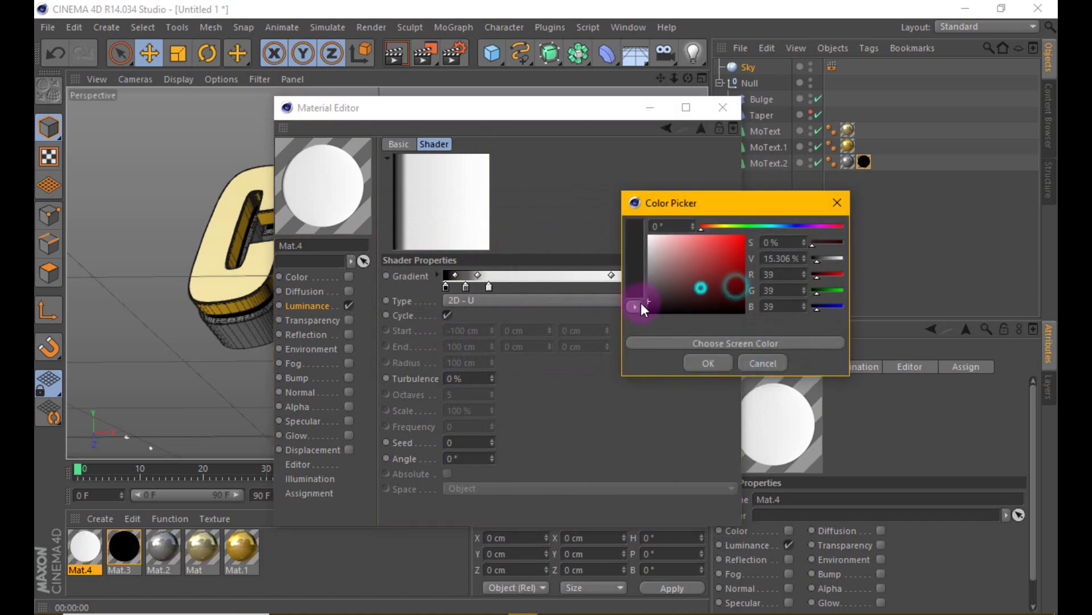
click(706, 362)
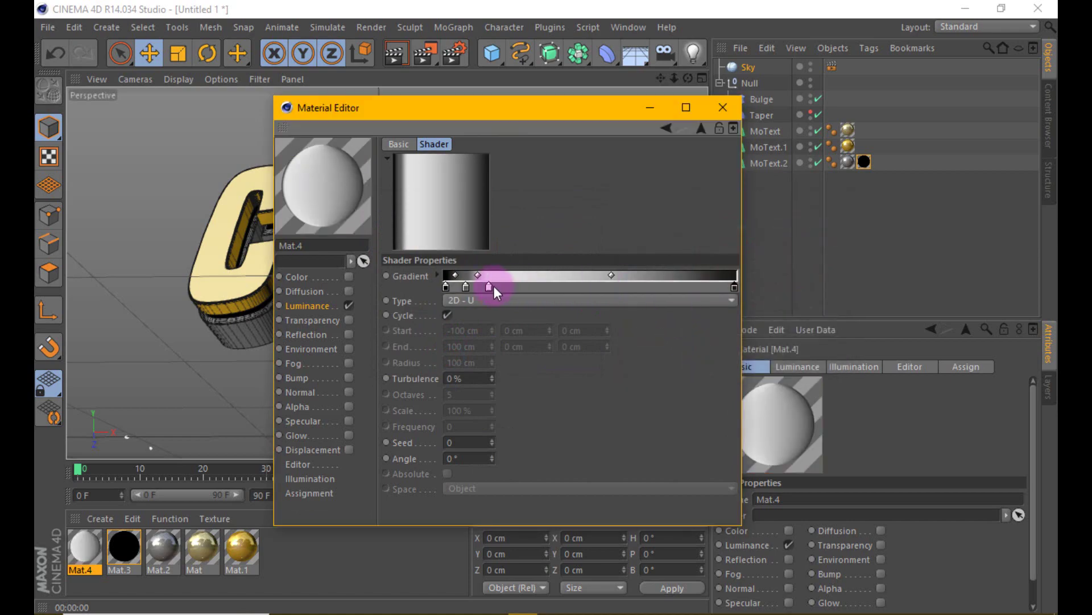
Add further gradient knots coloured mid grey and near black for banding
drag(489, 286, 565, 289)
click(467, 286)
double_click(565, 289)
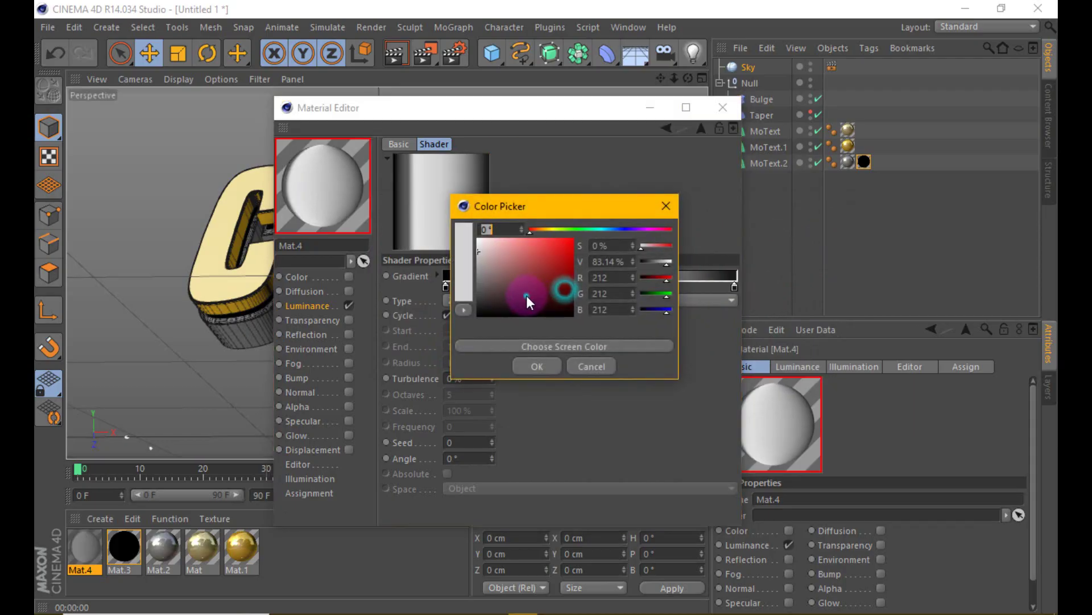
click(538, 366)
double_click(609, 284)
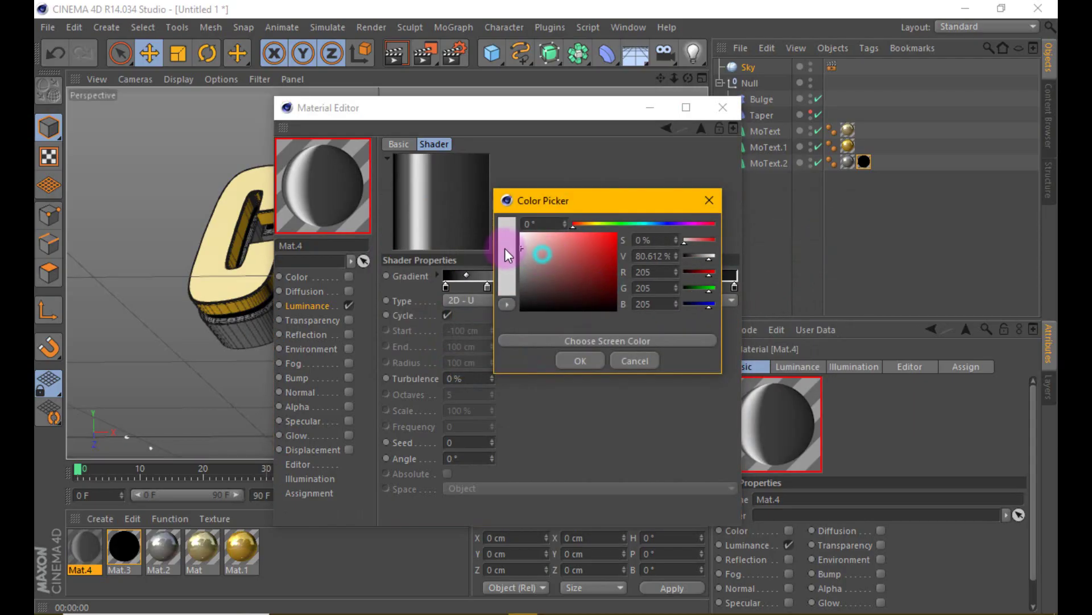
drag(504, 261, 558, 319)
click(578, 354)
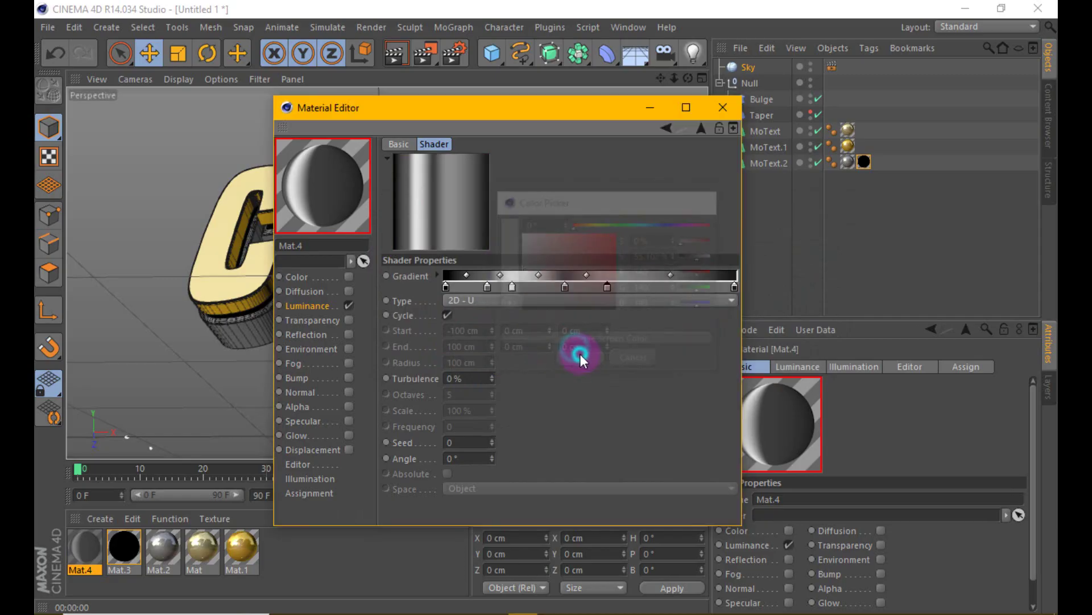
double_click(660, 285)
drag(660, 287, 575, 304)
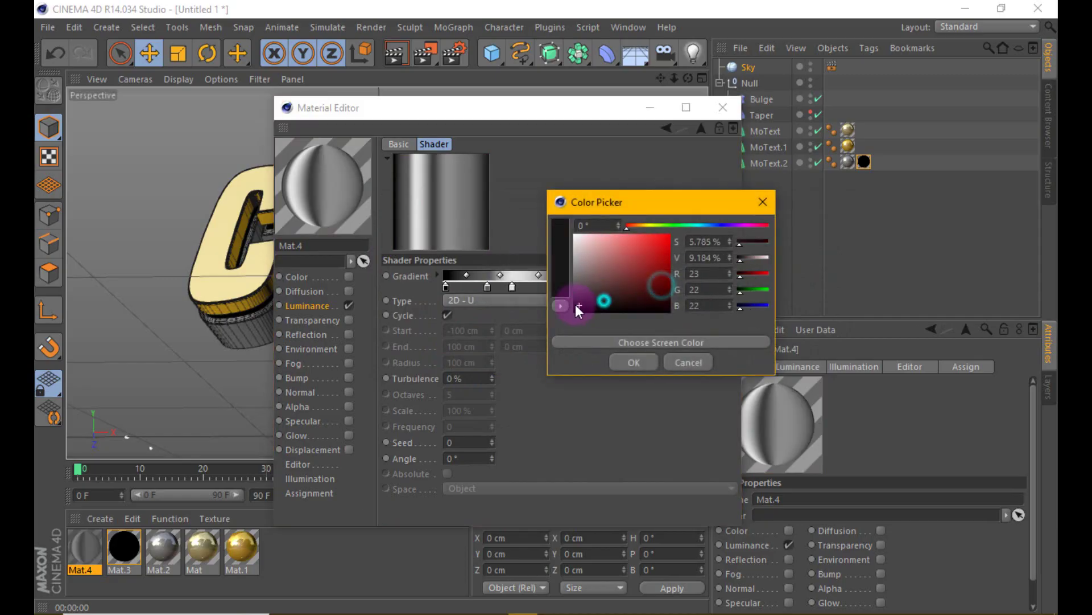
click(637, 363)
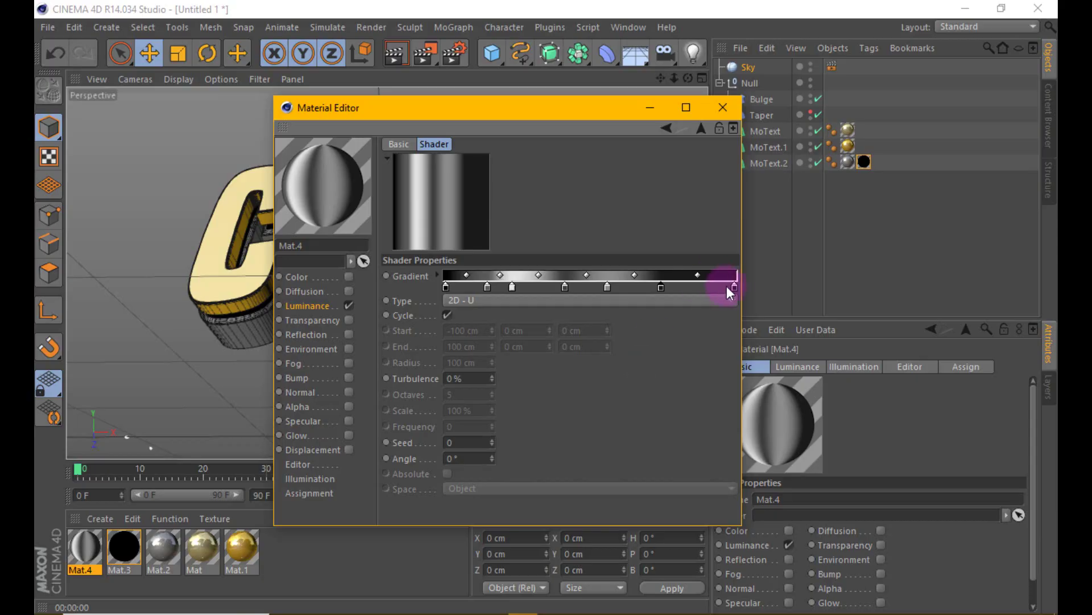
Make the rightmost knot dark grey and nudge knots left to tighten the bands
double_click(734, 287)
click(667, 291)
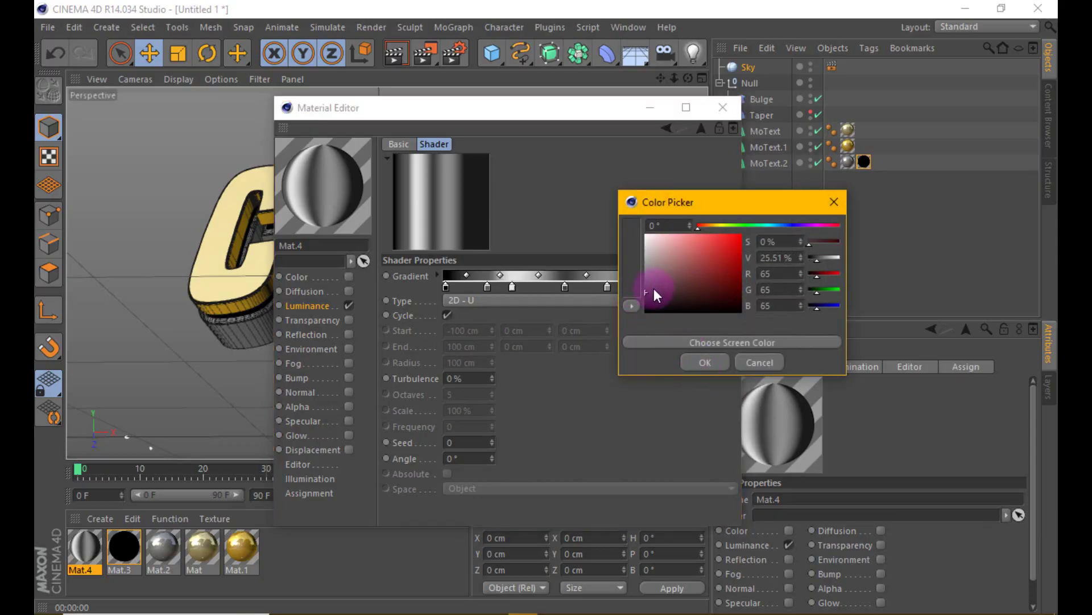
click(705, 357)
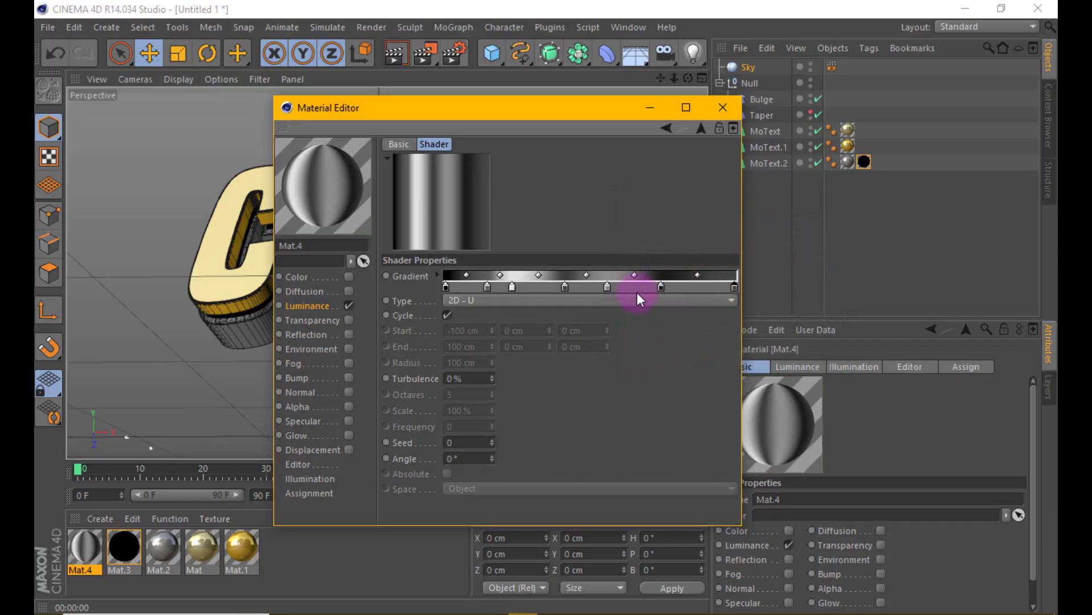
drag(608, 288, 558, 285)
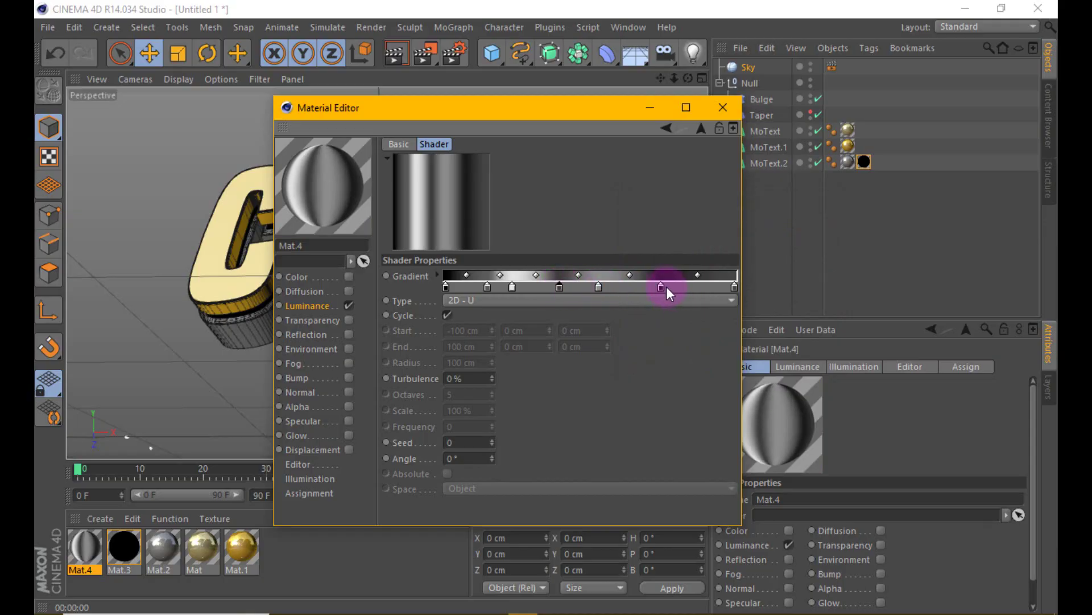
drag(663, 285, 652, 286)
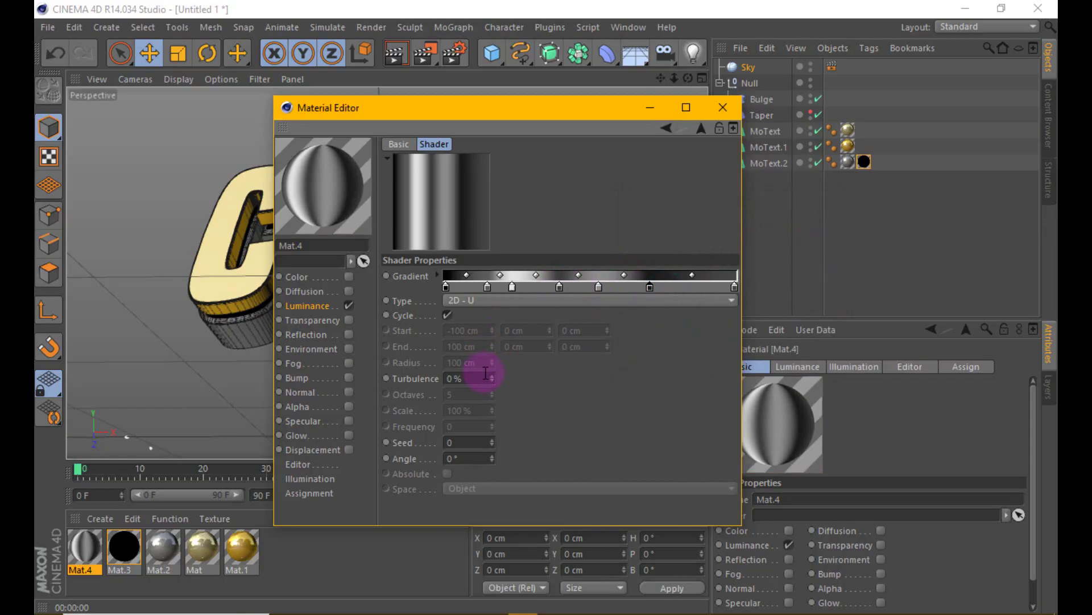
Set gradient turbulence to about 10% and fine-tune knot and blend positions
drag(490, 378, 490, 376)
drag(495, 284, 615, 275)
drag(691, 274, 698, 275)
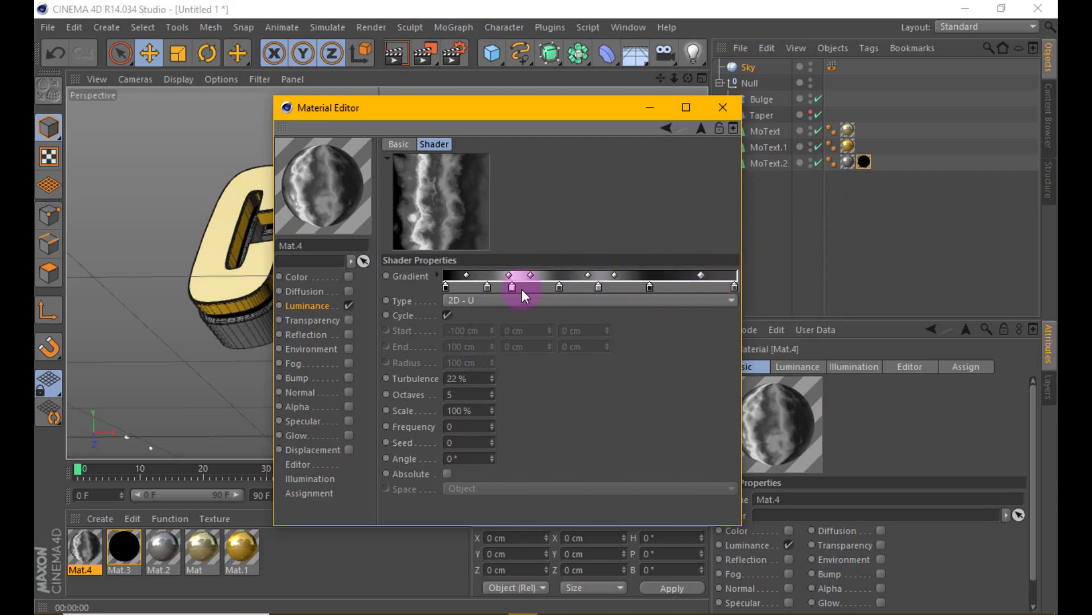
drag(512, 289, 521, 289)
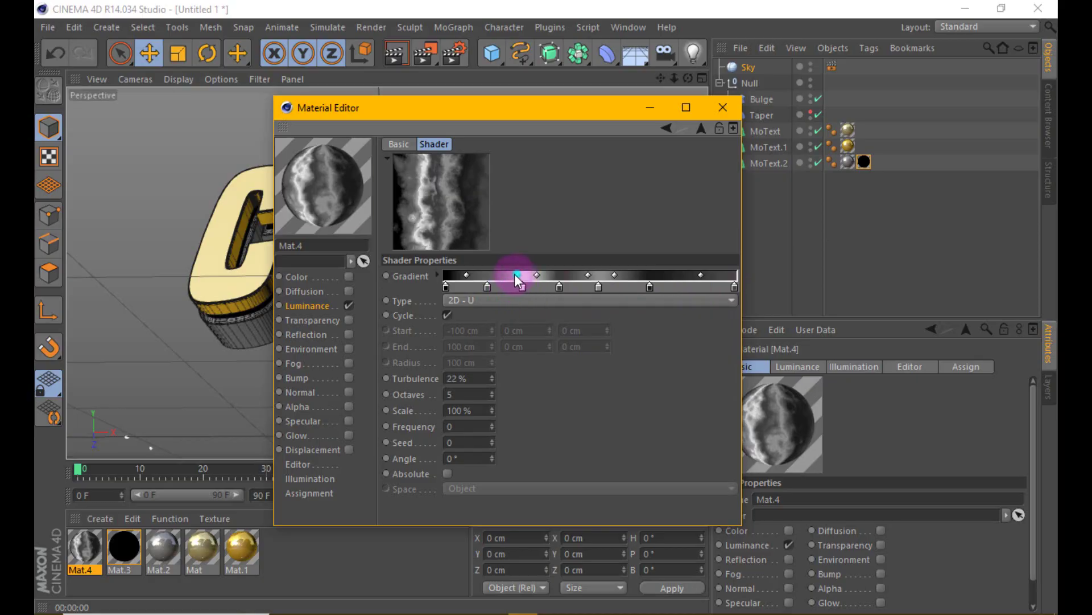
click(460, 285)
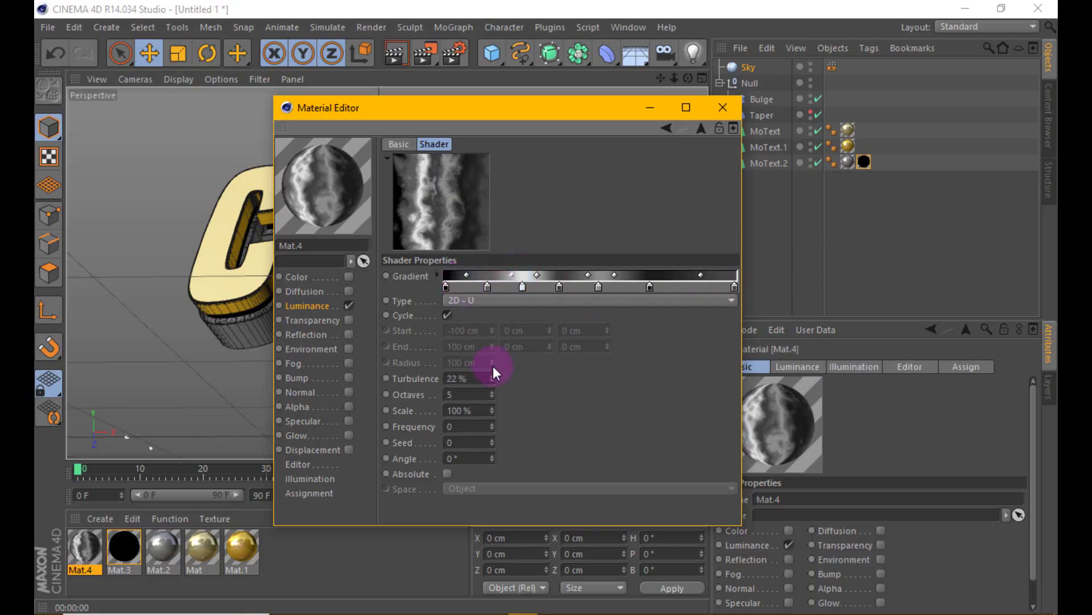
drag(492, 378, 495, 383)
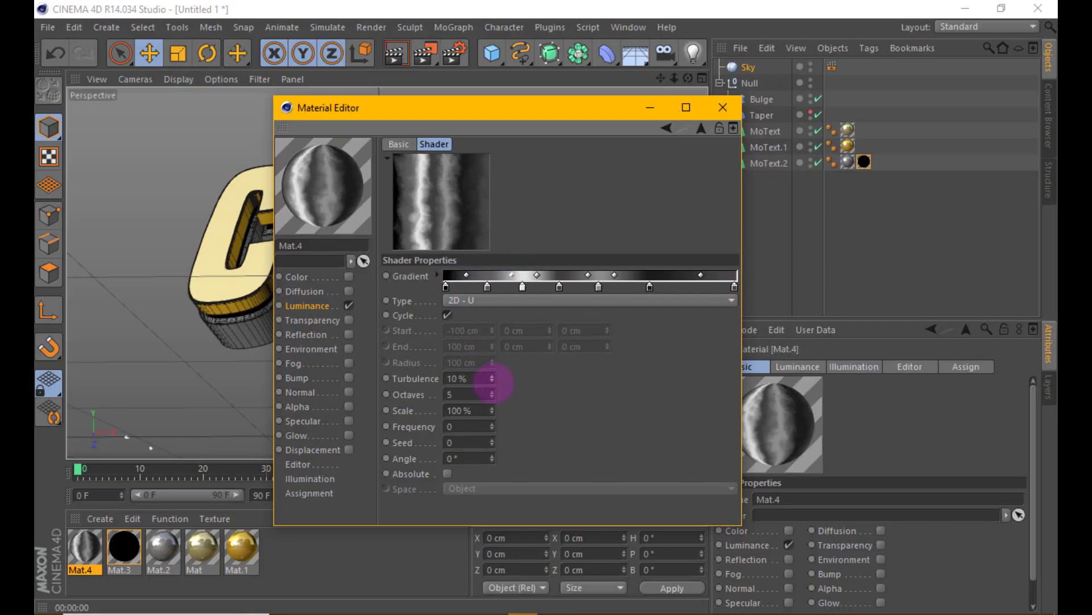
click(303, 307)
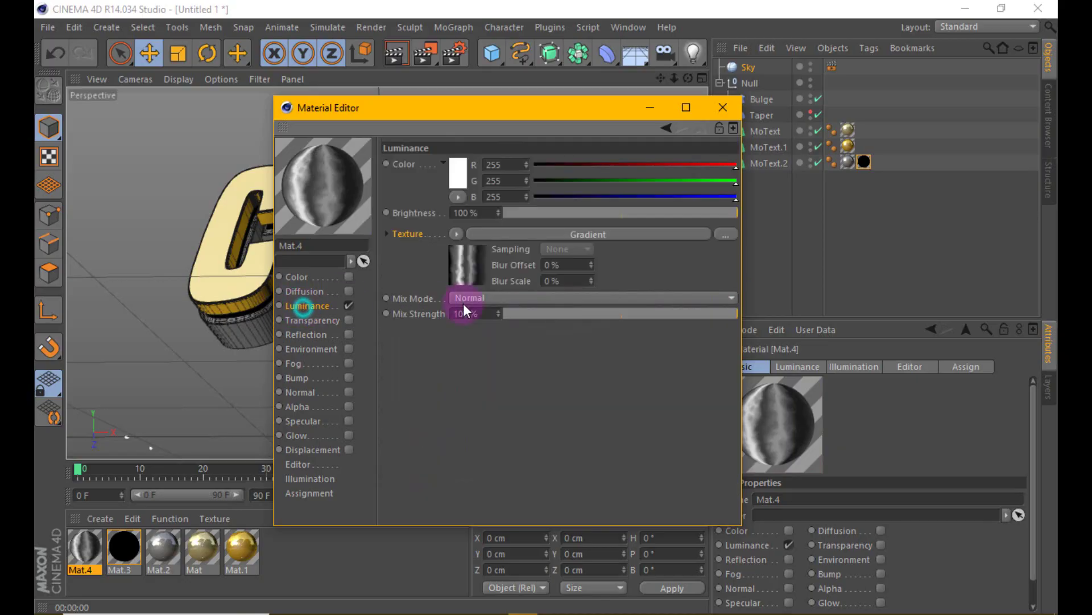
Assign Mat.4 to the Sky object and render a preview
click(723, 107)
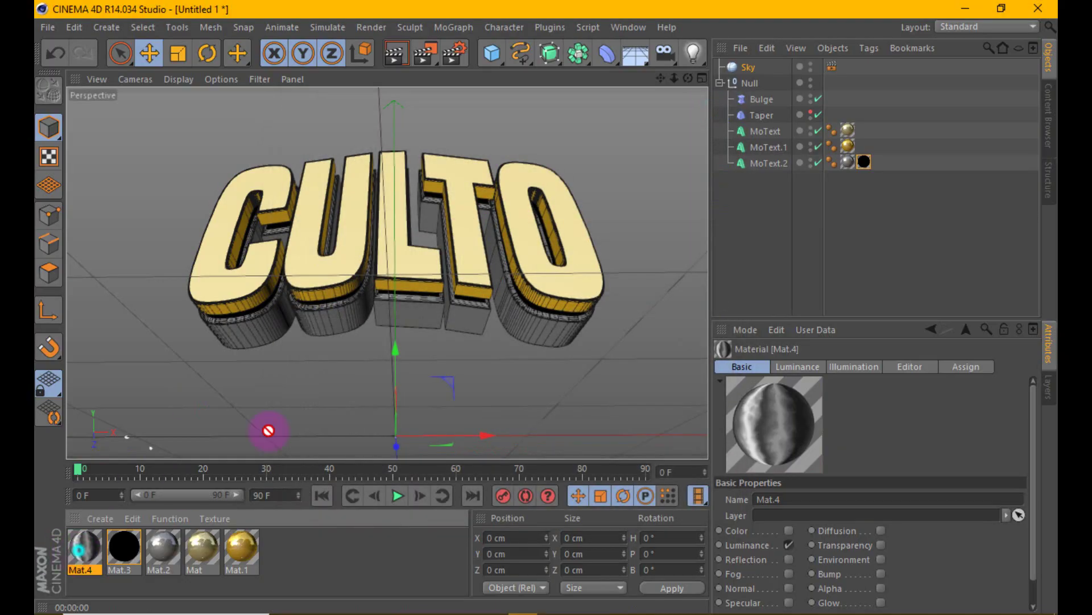
drag(56, 557, 745, 67)
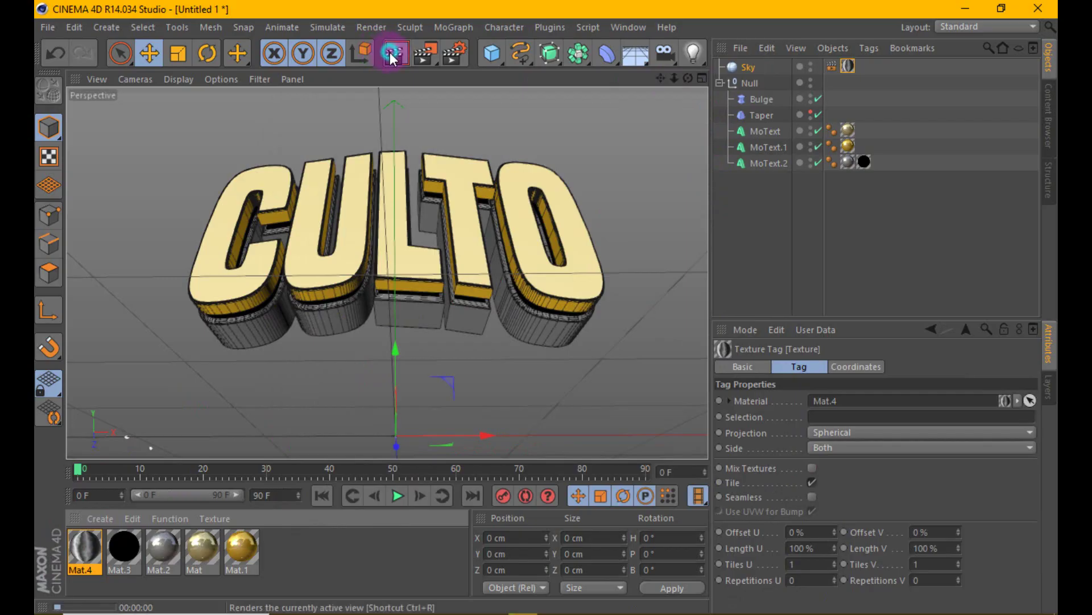
click(390, 53)
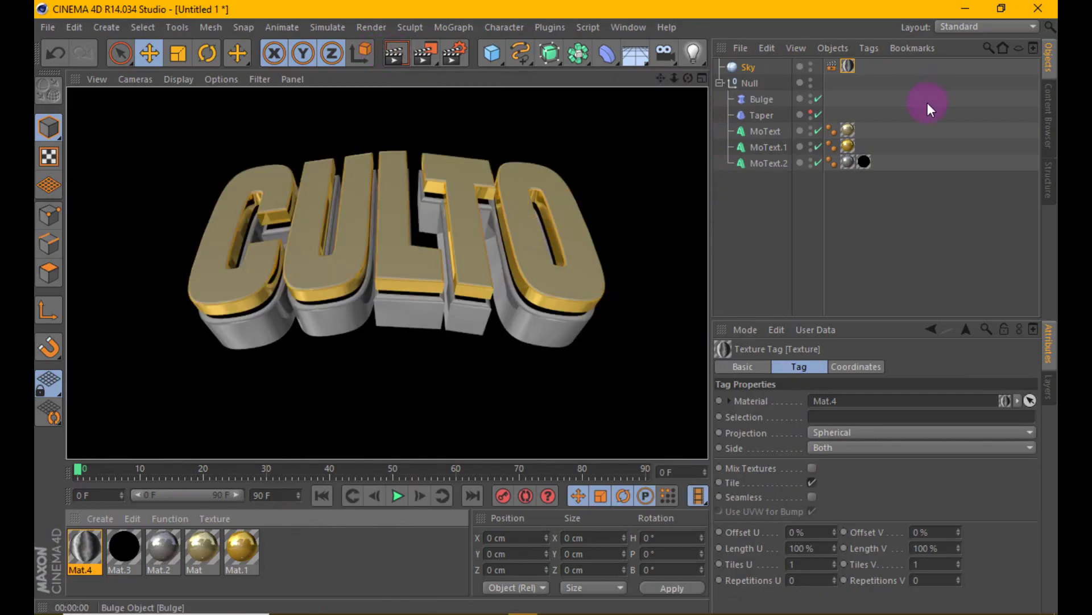
click(849, 66)
Switch the Sky's texture projection to Flat and re-render
click(876, 428)
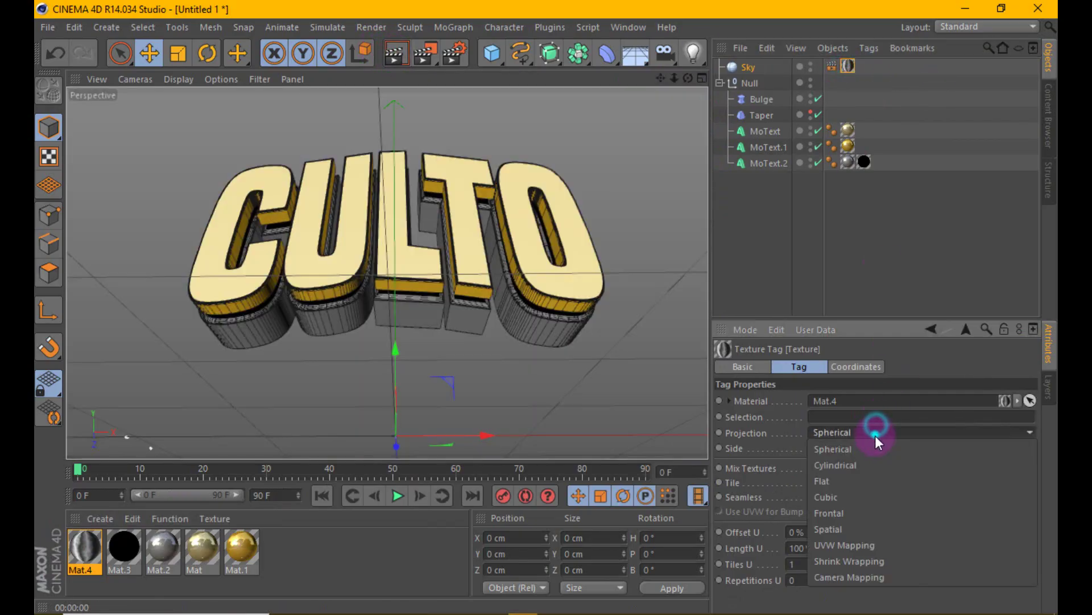
click(841, 478)
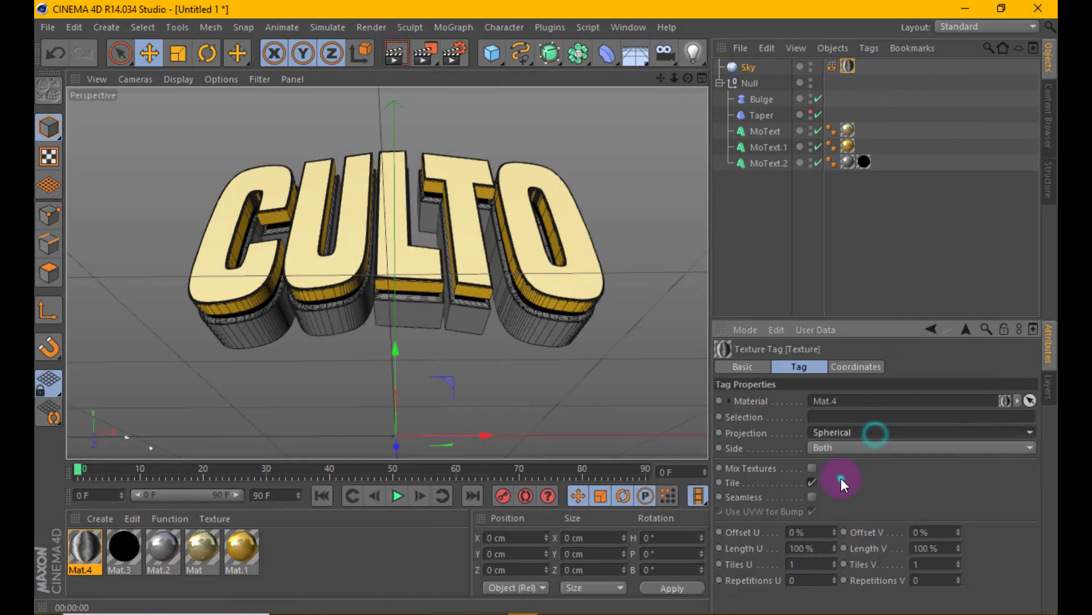
click(397, 53)
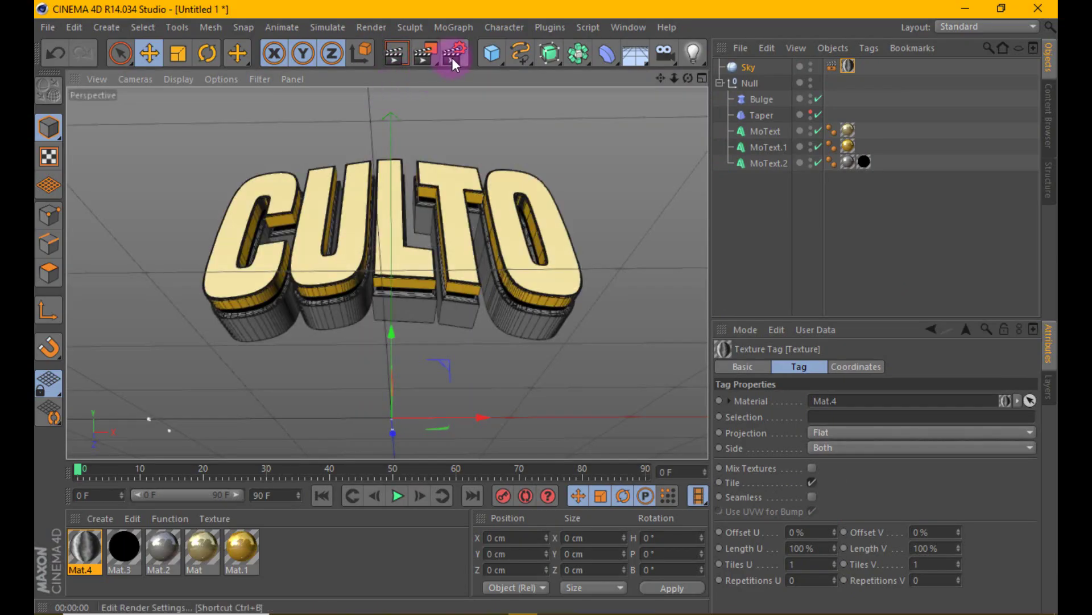
Add a Color Correction effect to the render settings, discarding Global Illumination
click(453, 54)
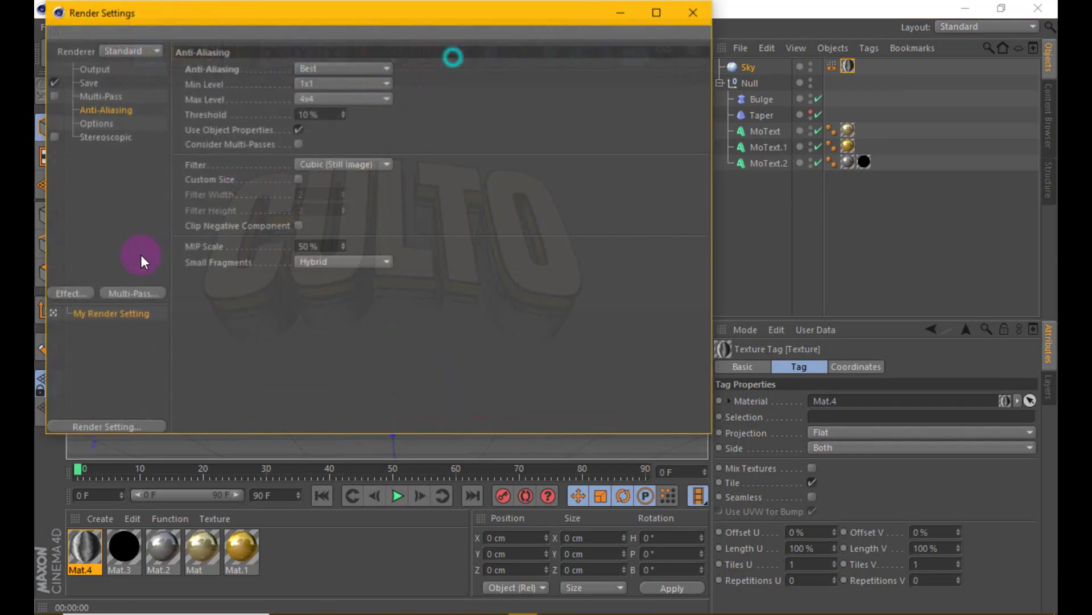
click(69, 294)
click(157, 382)
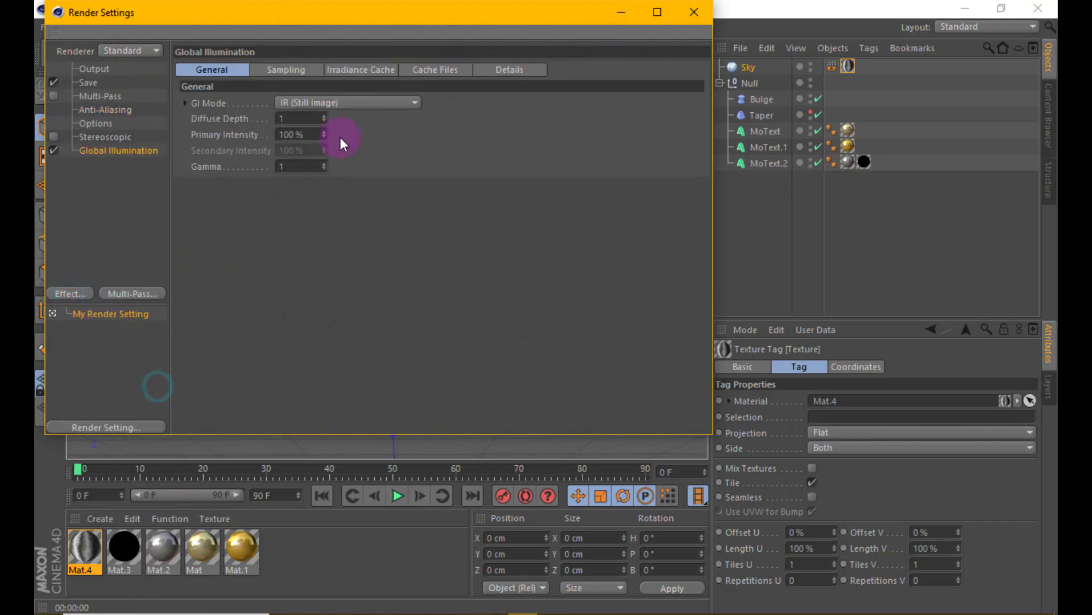
drag(248, 18, 342, 23)
click(55, 52)
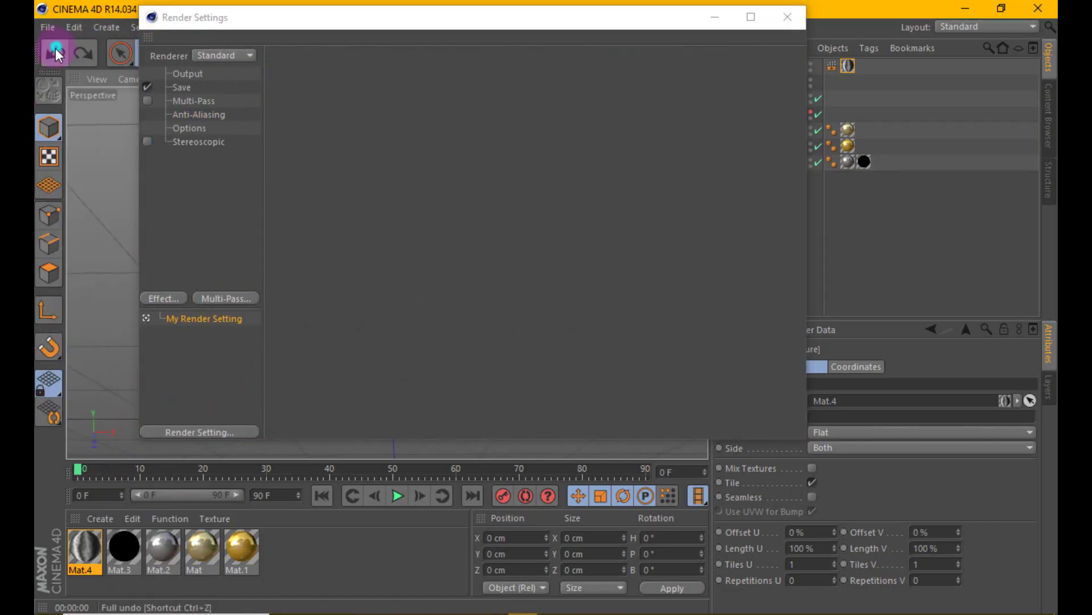
click(165, 297)
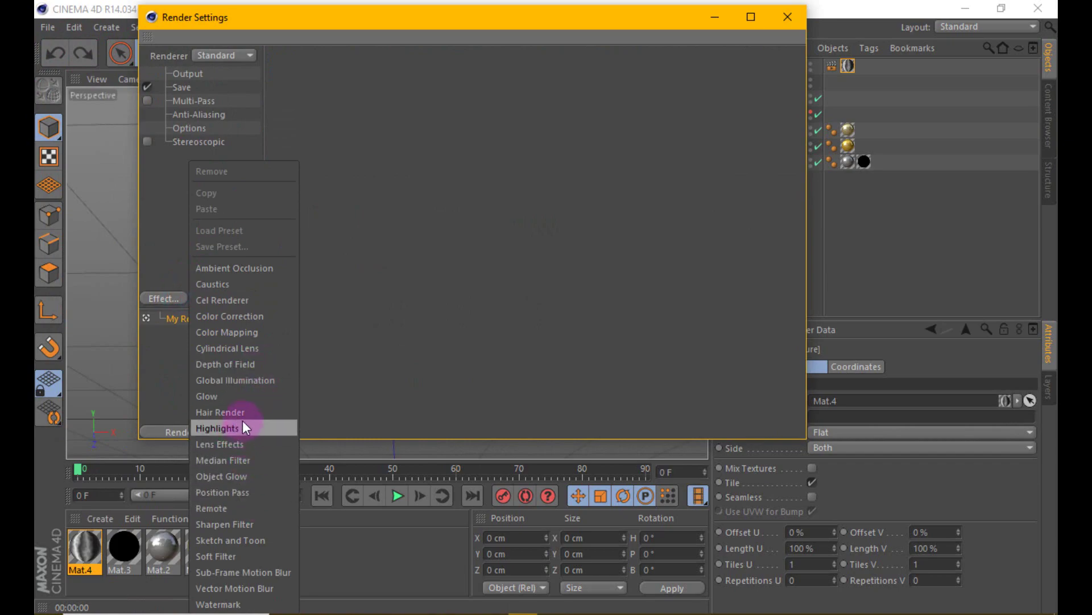
click(248, 315)
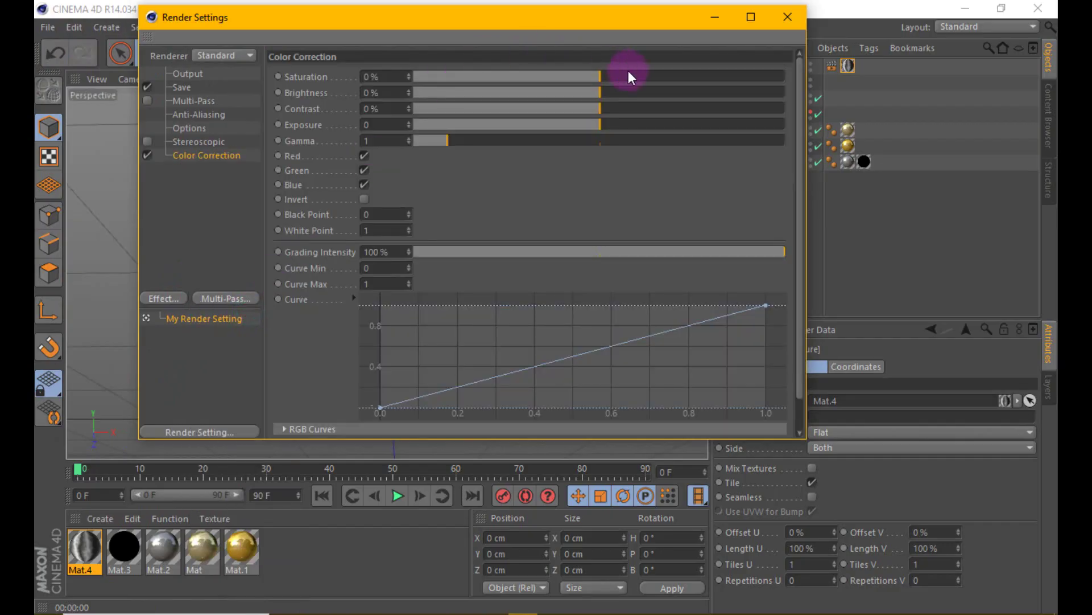
Raise Color Correction contrast in stages, test-rendering each change
drag(676, 106, 665, 106)
drag(656, 49, 897, 203)
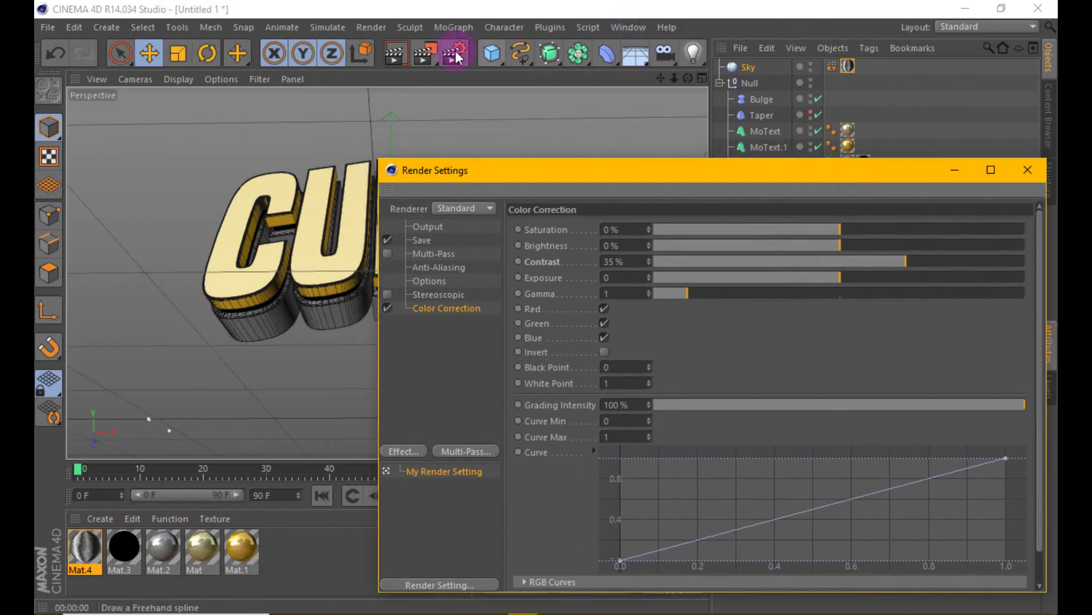
click(401, 64)
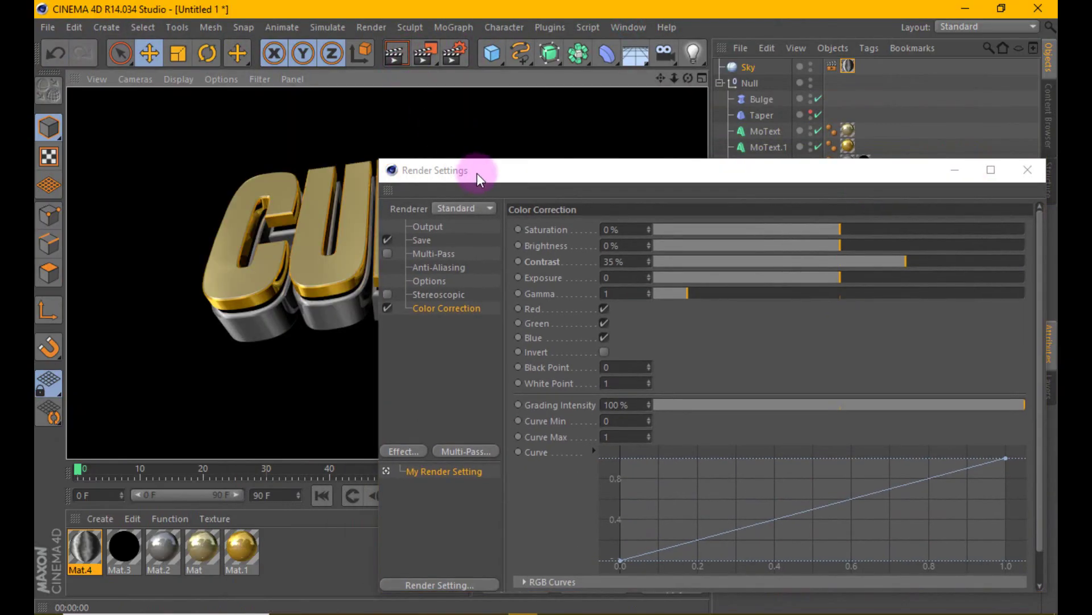
mouse_move(485, 173)
mouse_down()
mouse_move(717, 155)
mouse_move(436, 141)
mouse_up()
drag(856, 236, 939, 239)
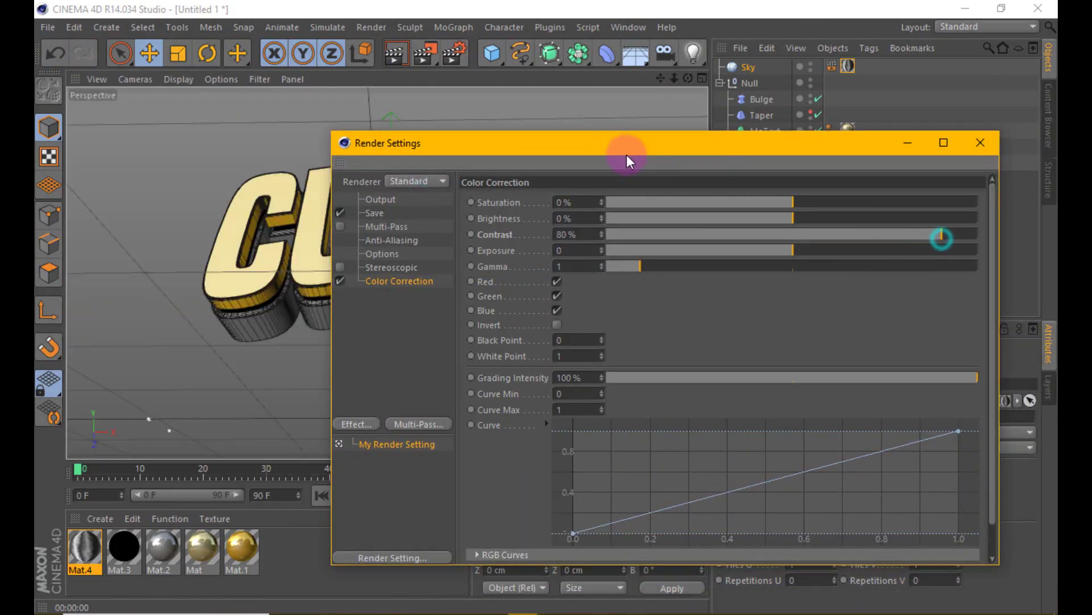
drag(626, 161, 810, 181)
click(396, 53)
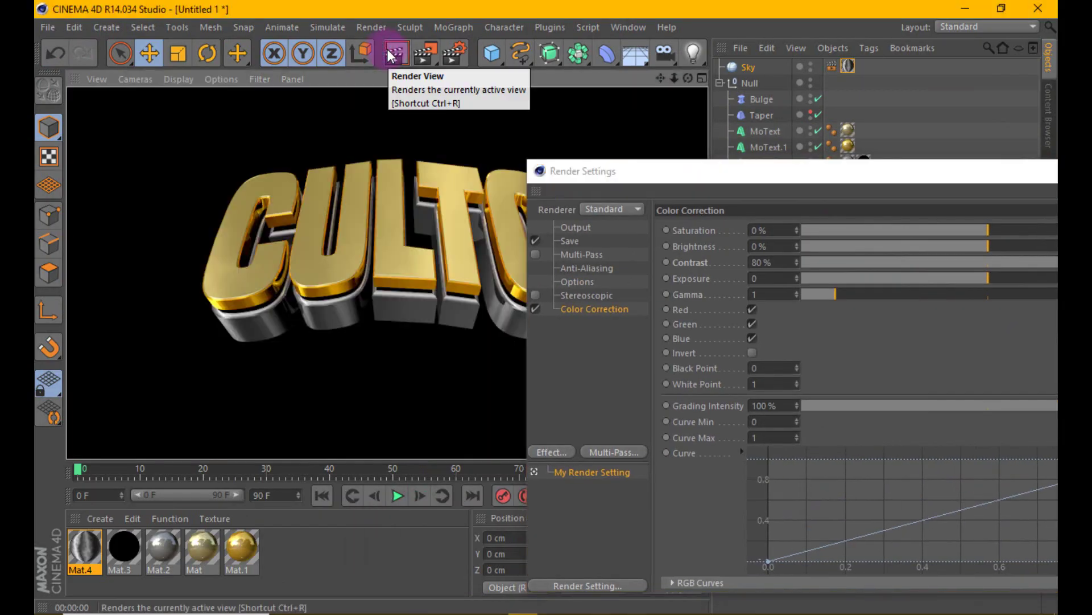
Close render settings with contrast at 98%, render, and return to the editor view
mouse_move(619, 170)
mouse_down()
mouse_move(774, 169)
mouse_move(515, 169)
mouse_up()
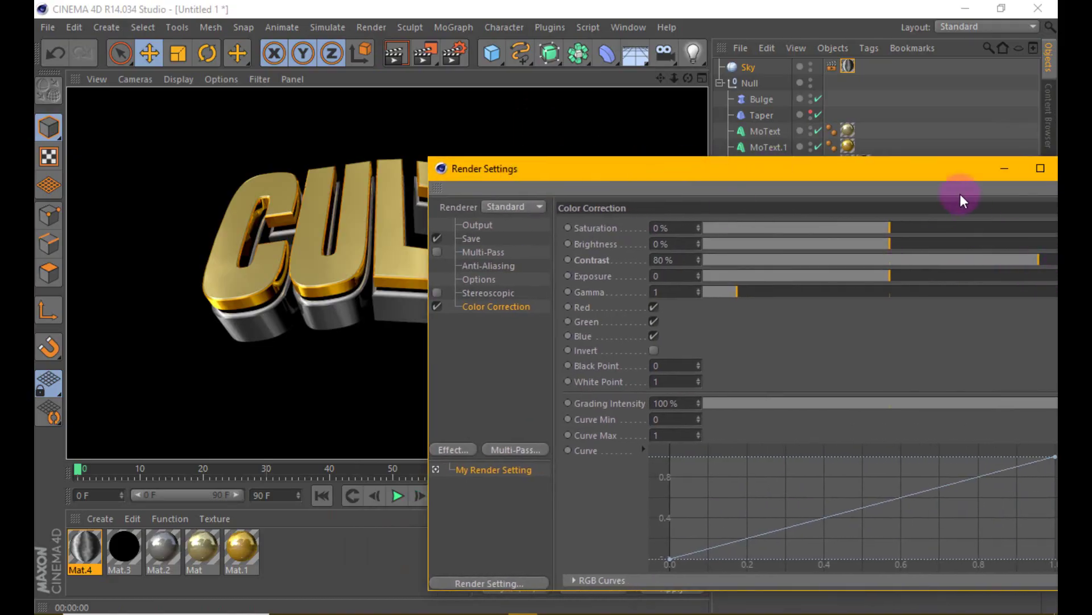
drag(951, 168, 776, 173)
click(896, 258)
click(905, 169)
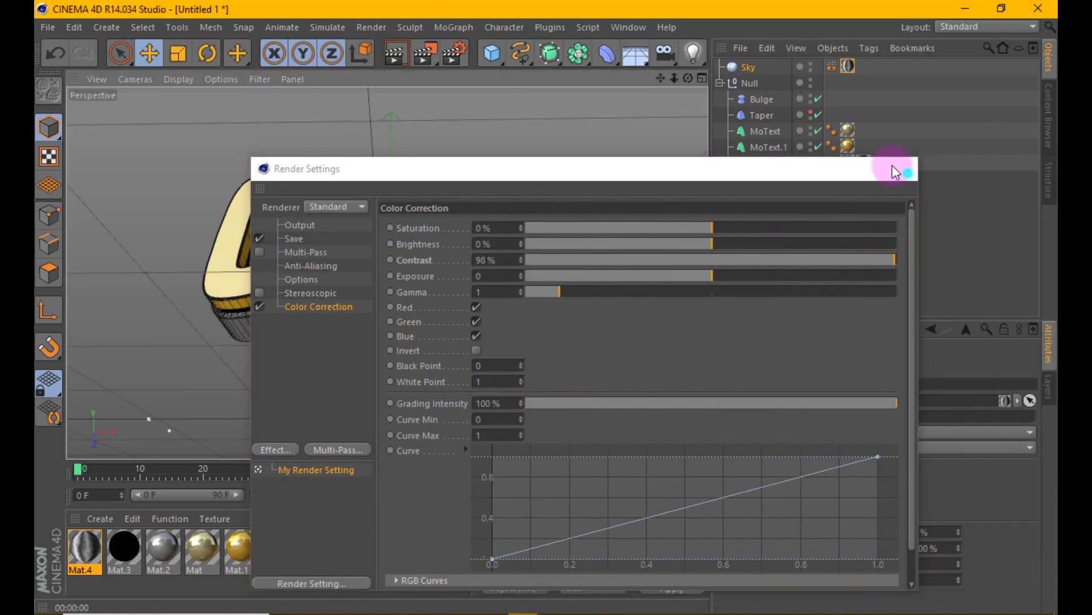
click(395, 55)
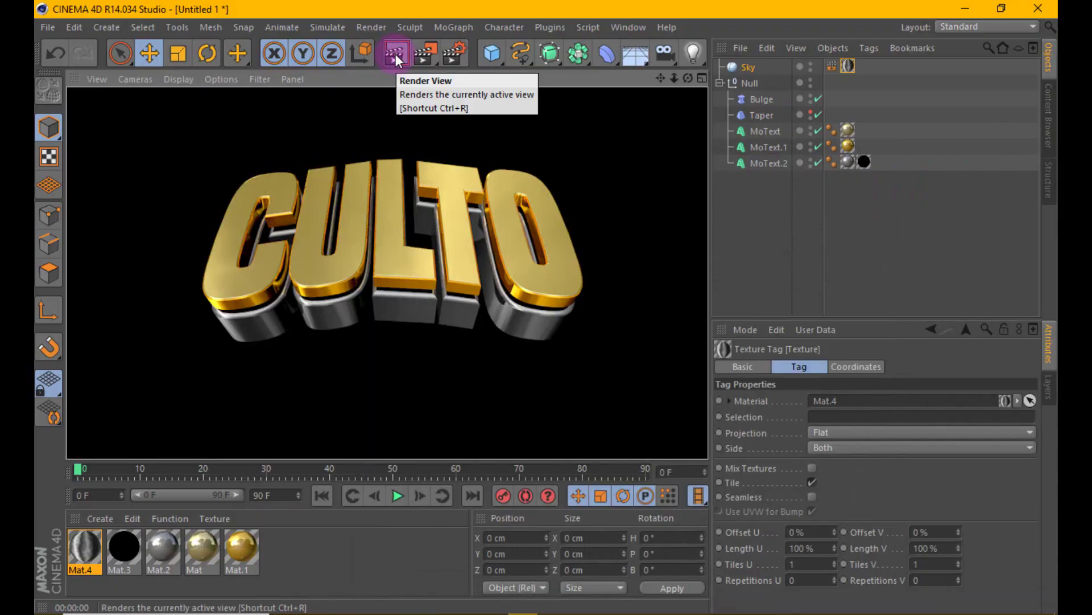
click(491, 246)
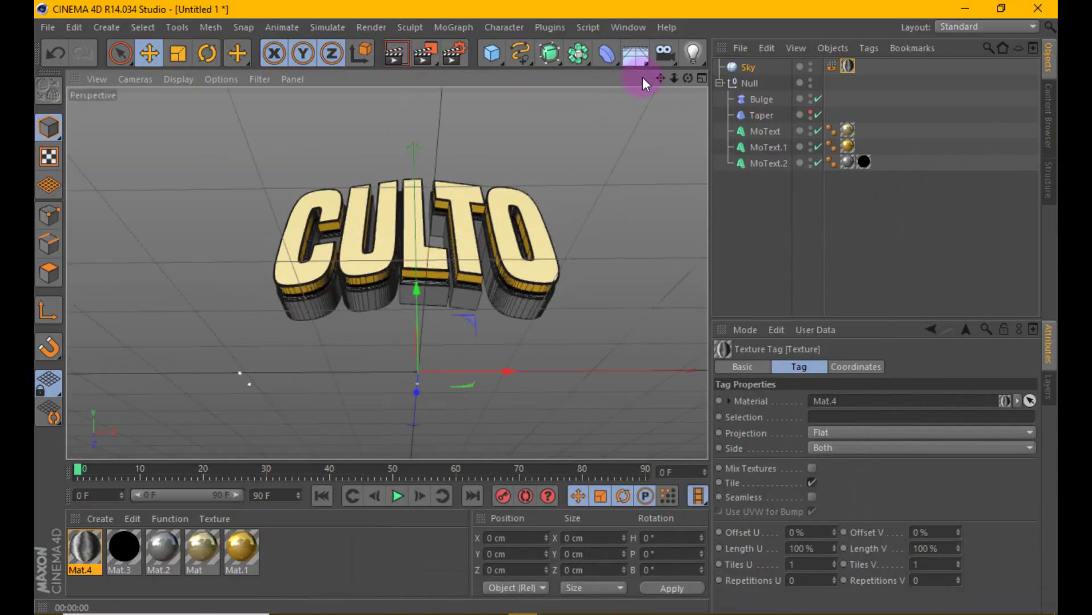
Add an omni light with Shadow Maps (Soft) shadows
drag(693, 53, 754, 82)
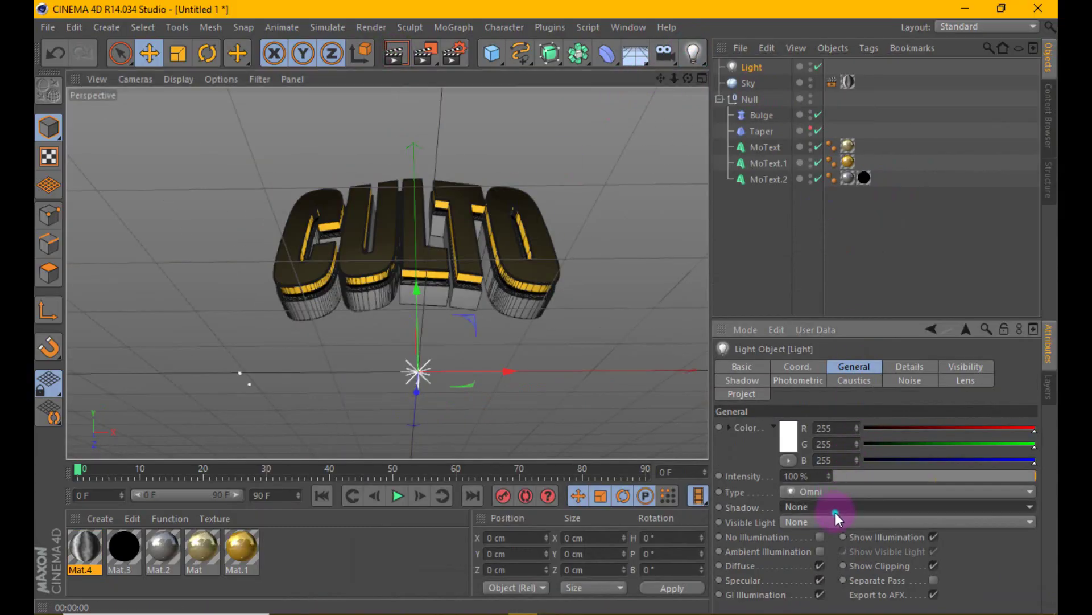
click(836, 514)
click(839, 535)
Position the light at Z -209.944 cm and X 113.515 cm and render the lighting
click(700, 78)
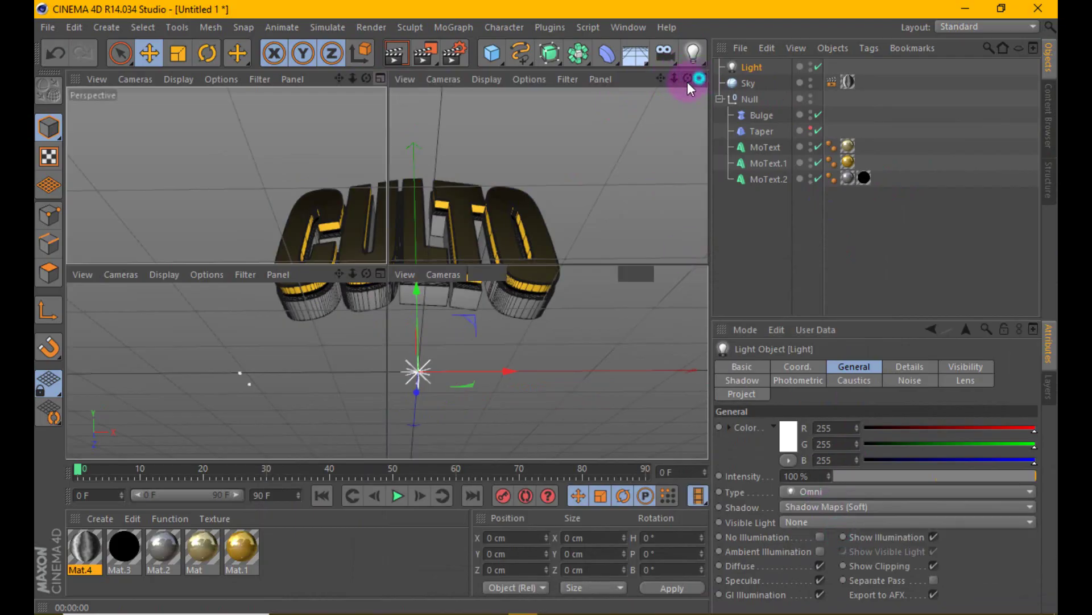
drag(237, 391, 116, 388)
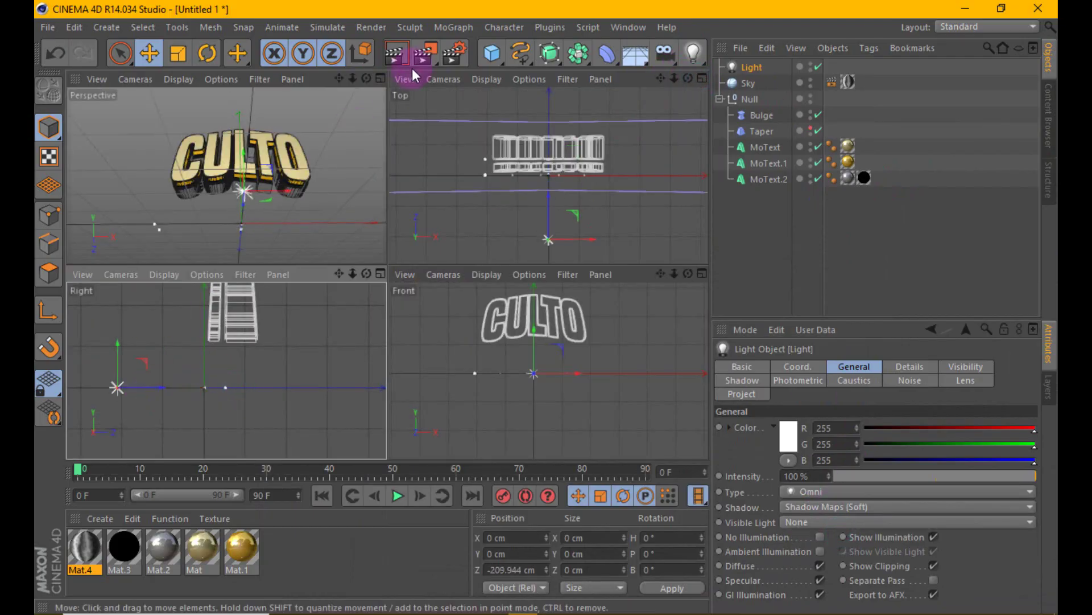
key(F1)
click(396, 53)
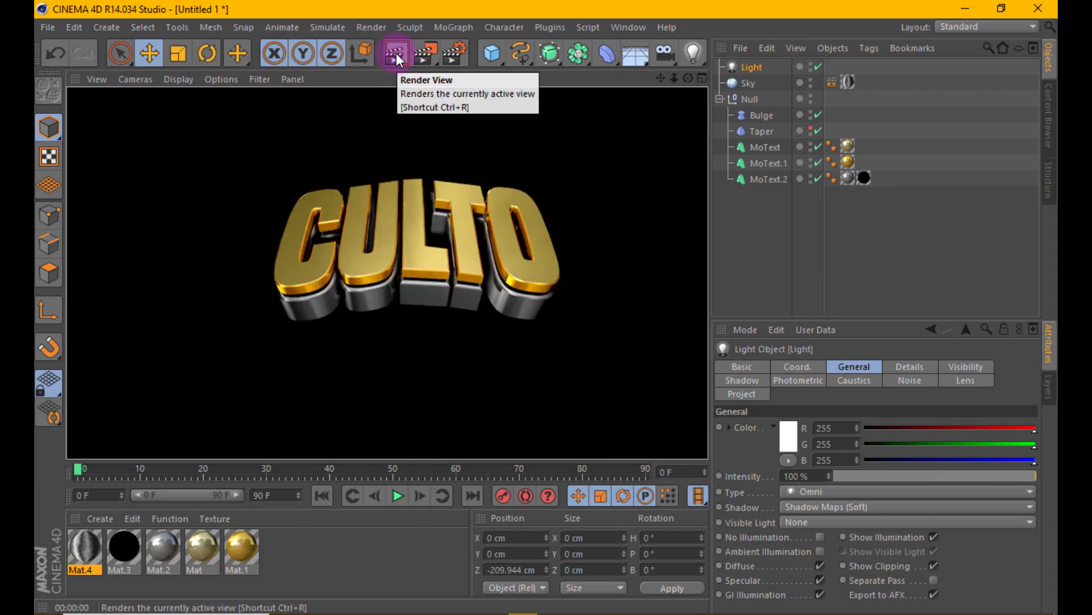
drag(477, 276, 573, 275)
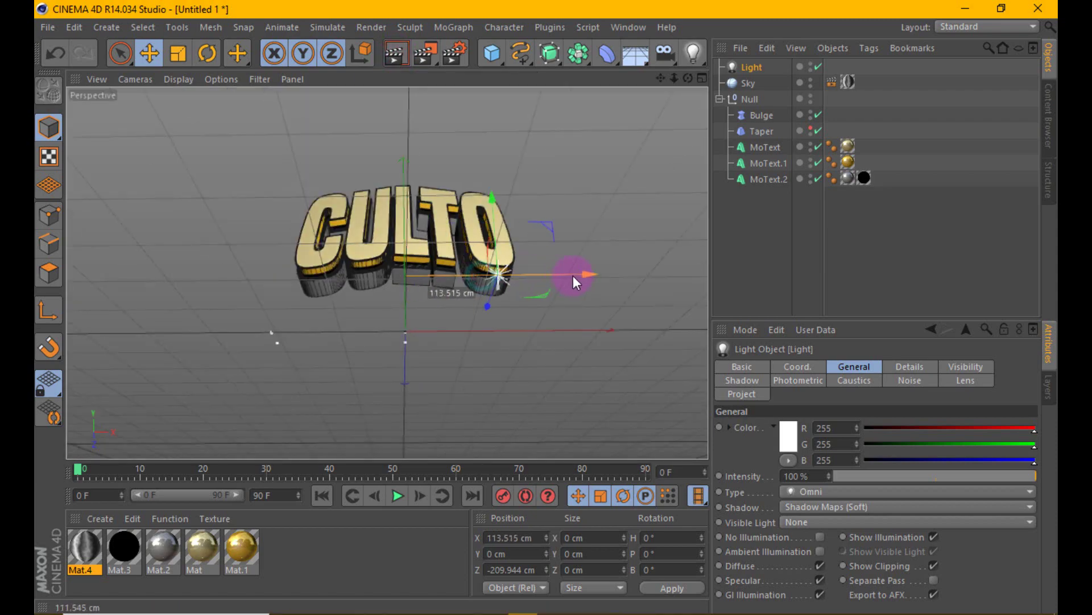
click(395, 53)
scroll(415, 244, up, 2)
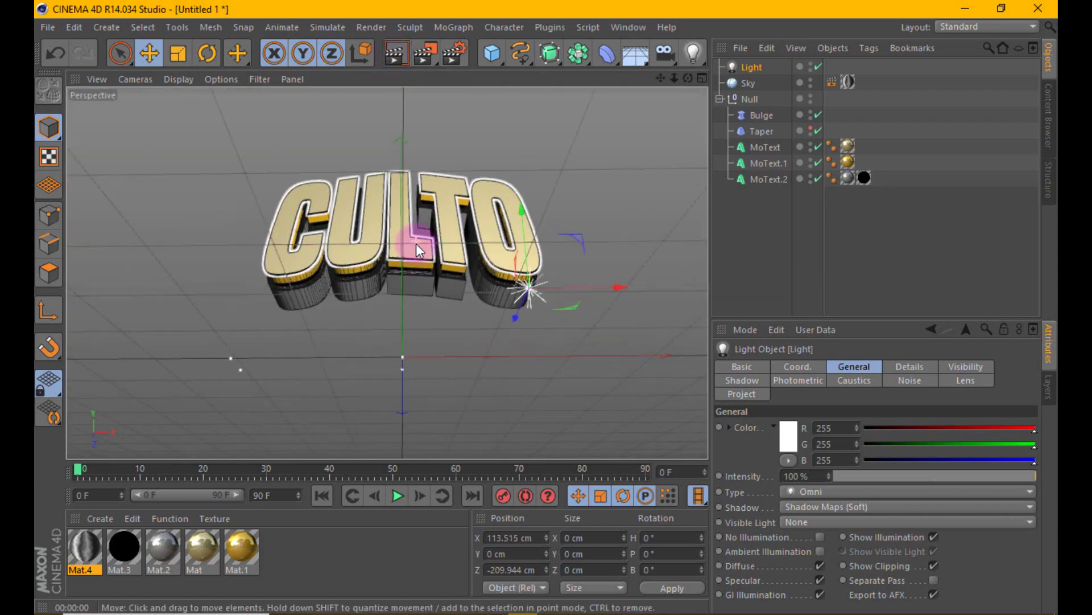
scroll(415, 244, up, 3)
click(396, 53)
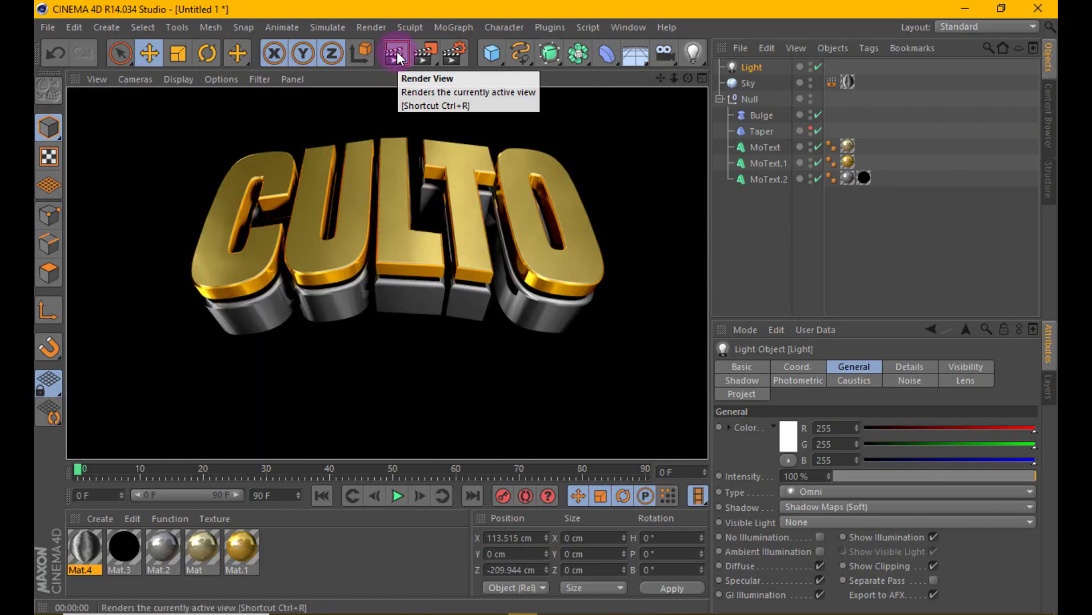
Add a Sharpen Filter post effect at 15% strength and render
click(453, 53)
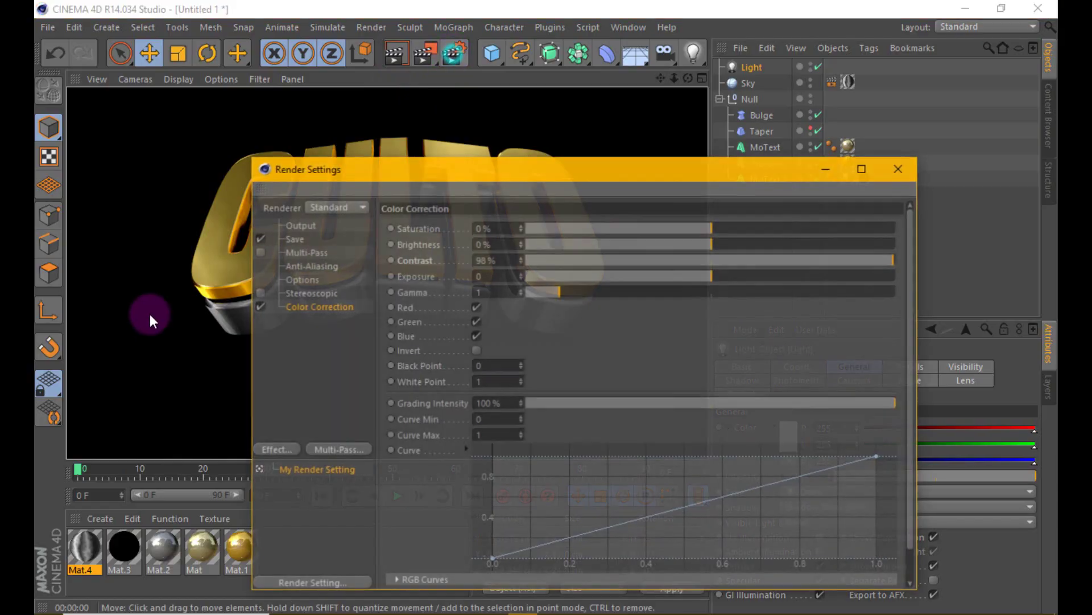
click(280, 450)
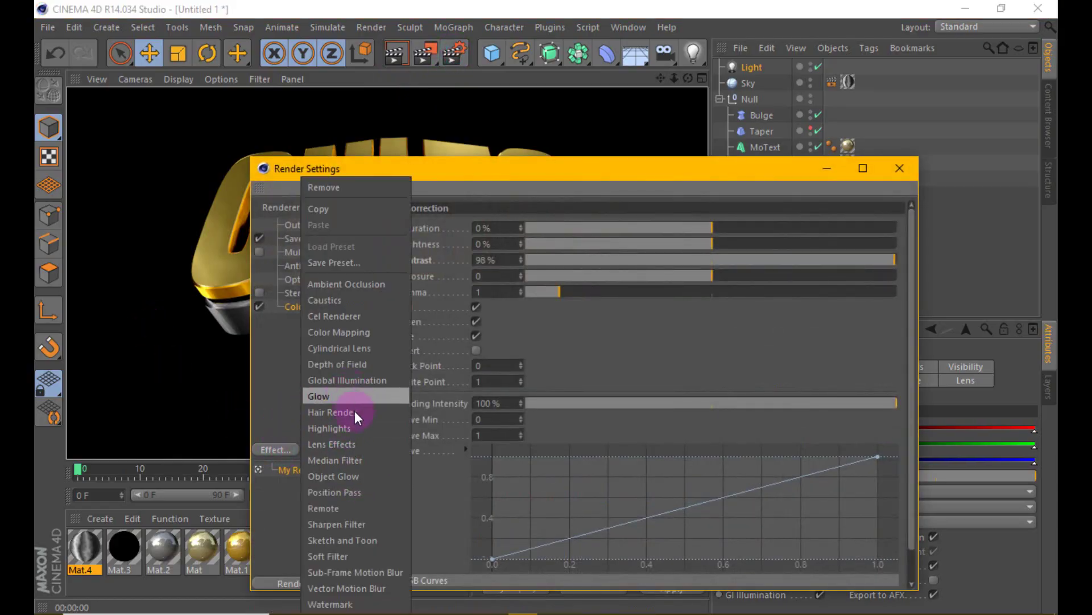
click(360, 524)
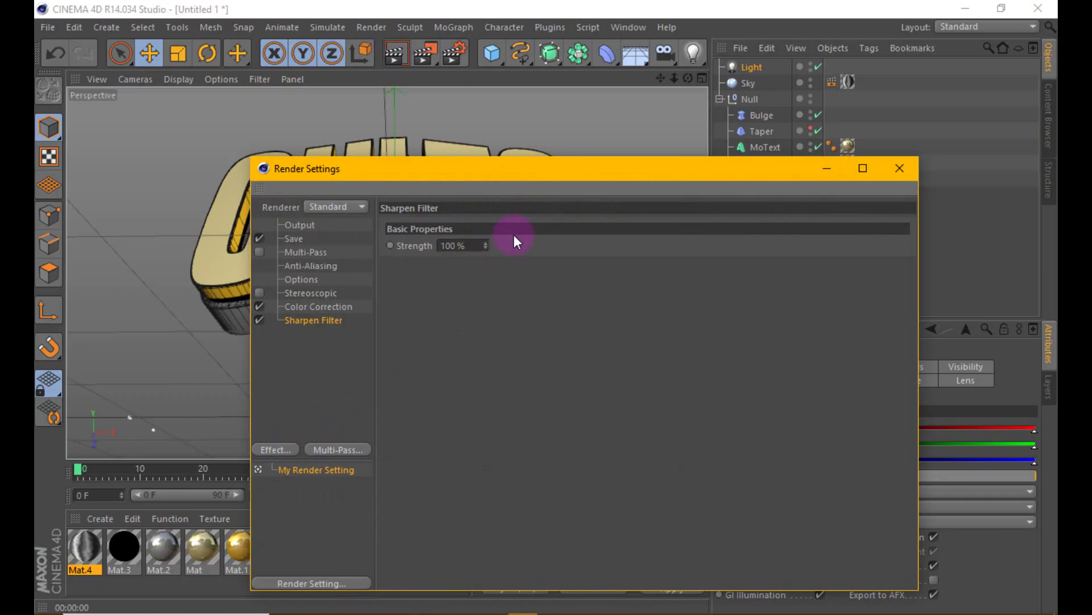
double_click(464, 246)
text(15)
click(596, 302)
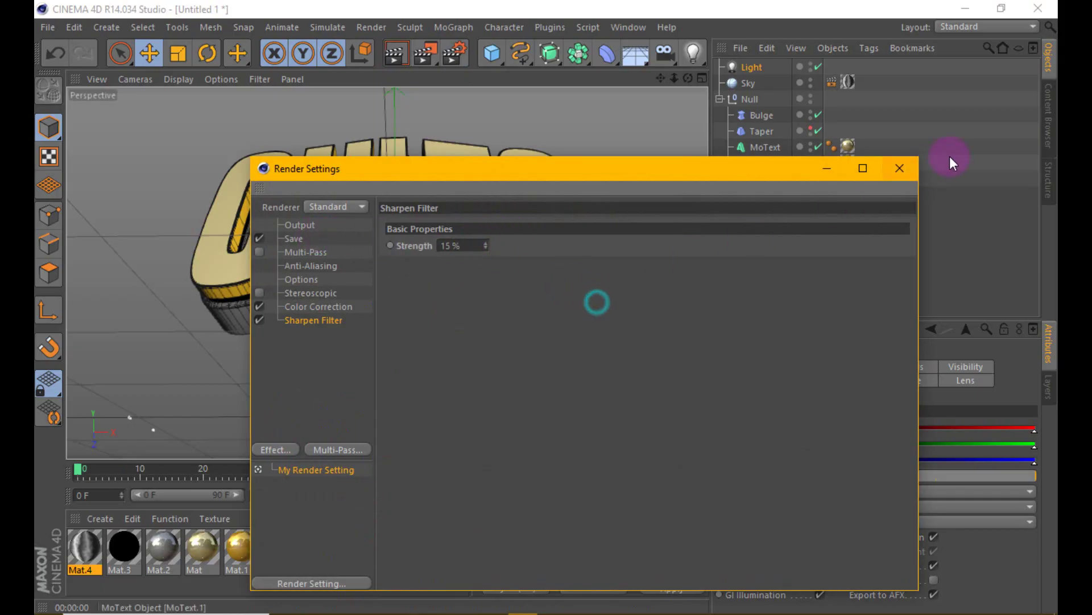
click(902, 168)
click(397, 55)
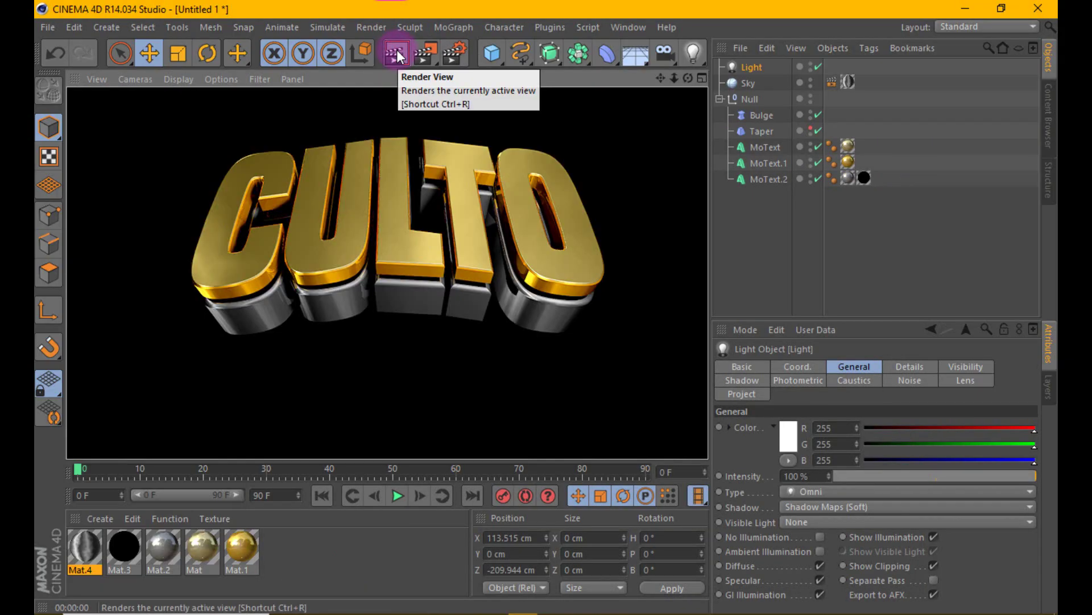
Raise the Sharpen Filter strength to 35% and re-render
click(456, 53)
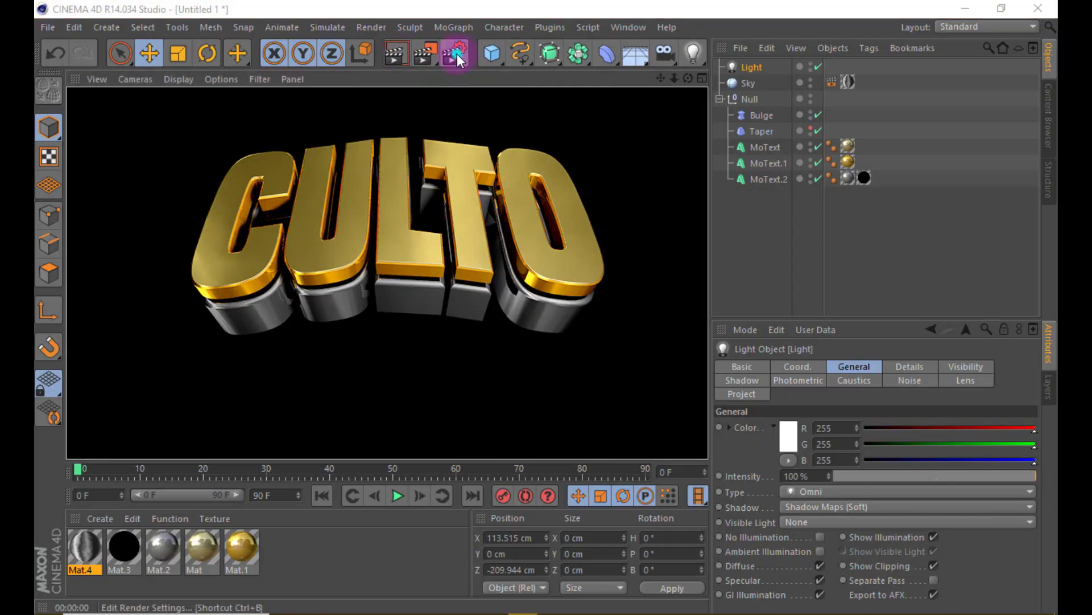
double_click(462, 246)
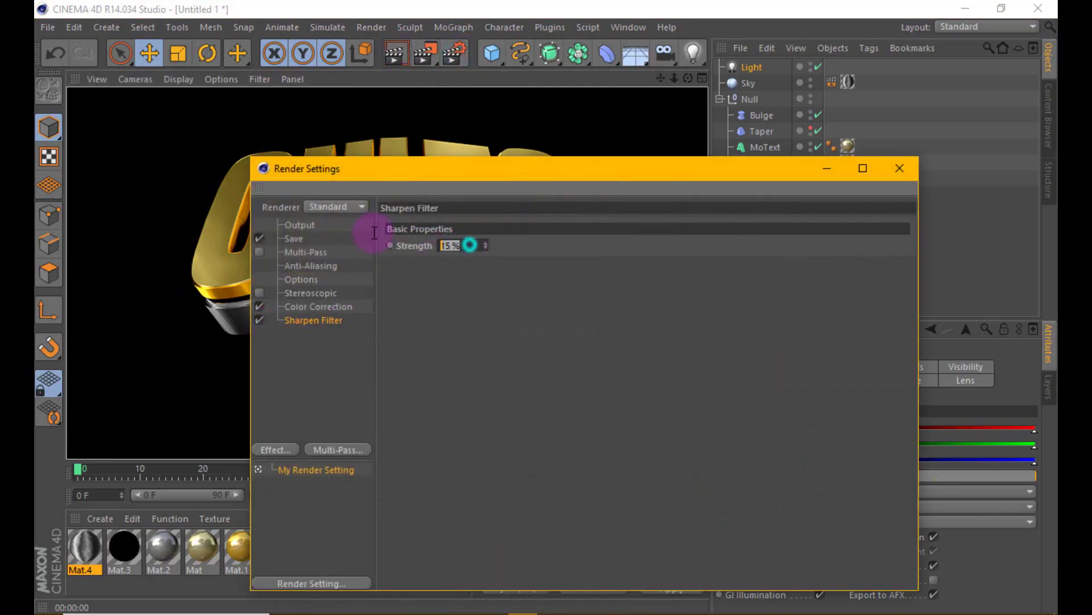
text(35)
click(900, 168)
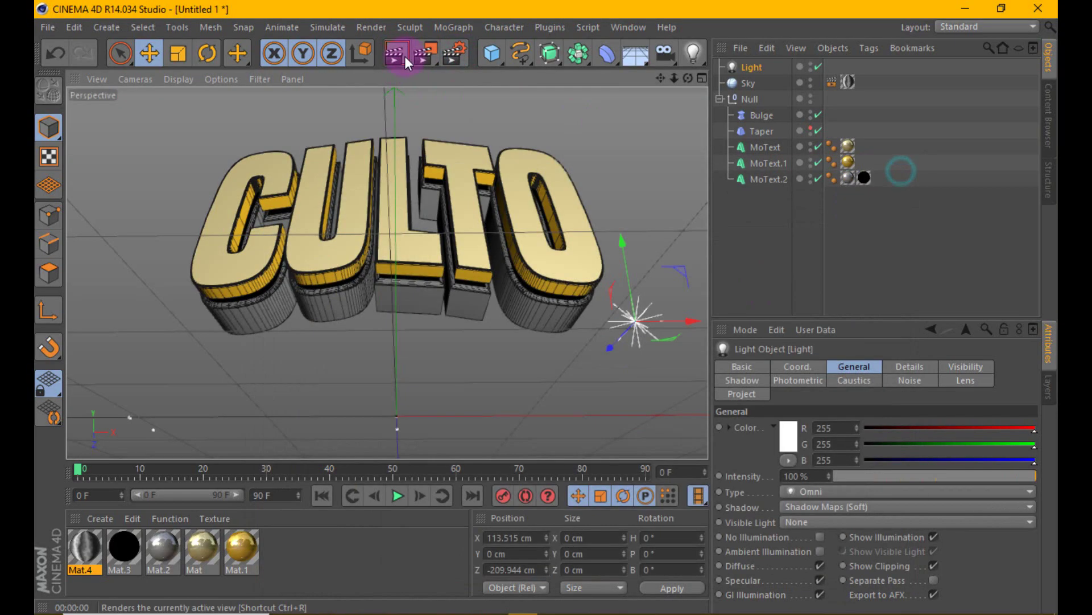
click(405, 56)
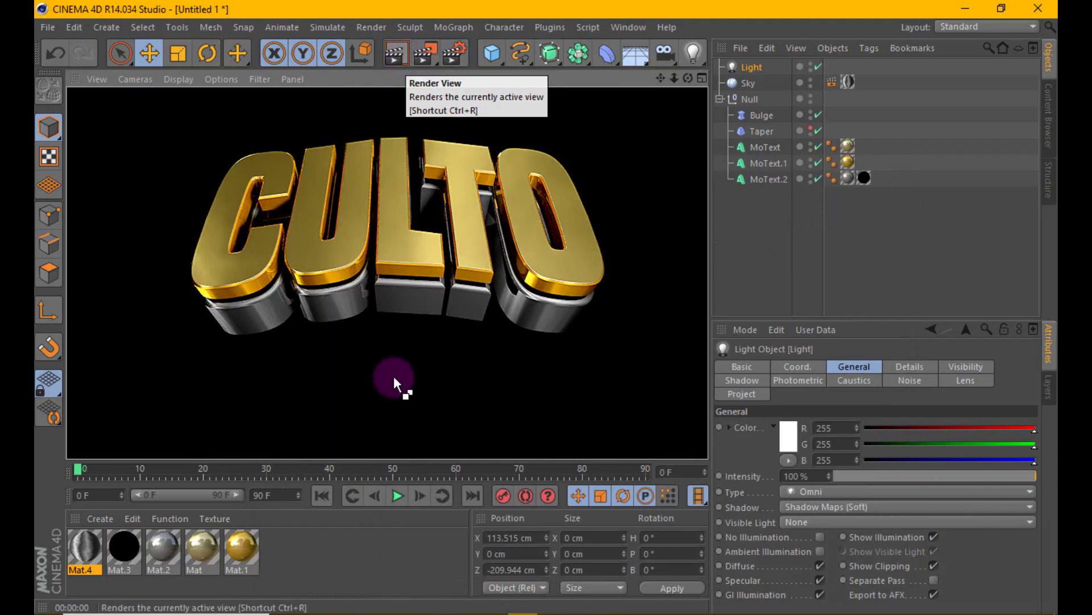
Set Mat.4's gradient turbulence to 20% and render to check the sky reflection
double_click(91, 544)
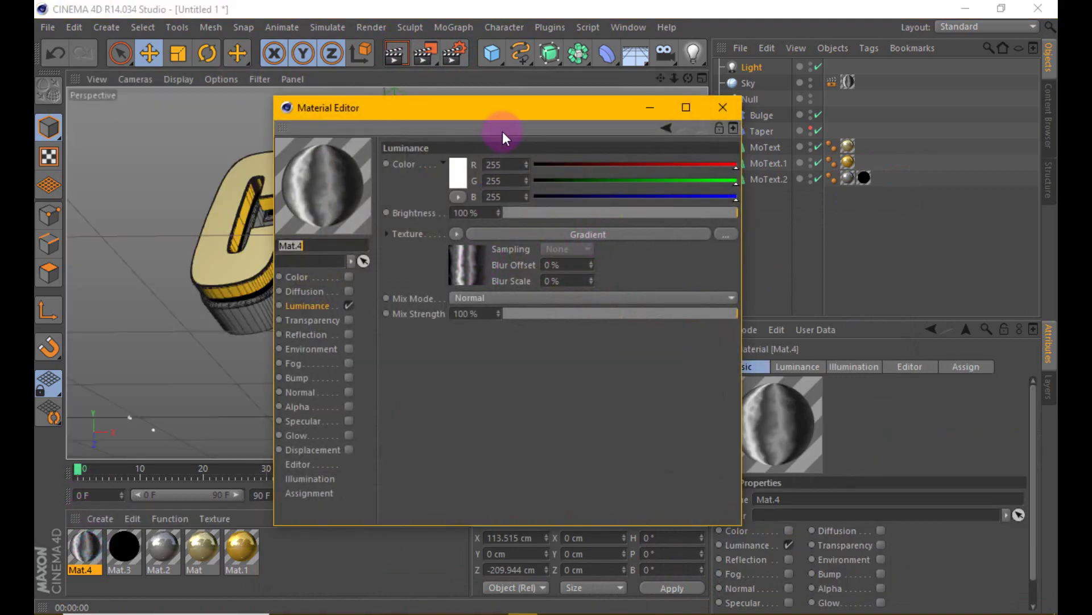
drag(505, 108, 780, 108)
click(740, 265)
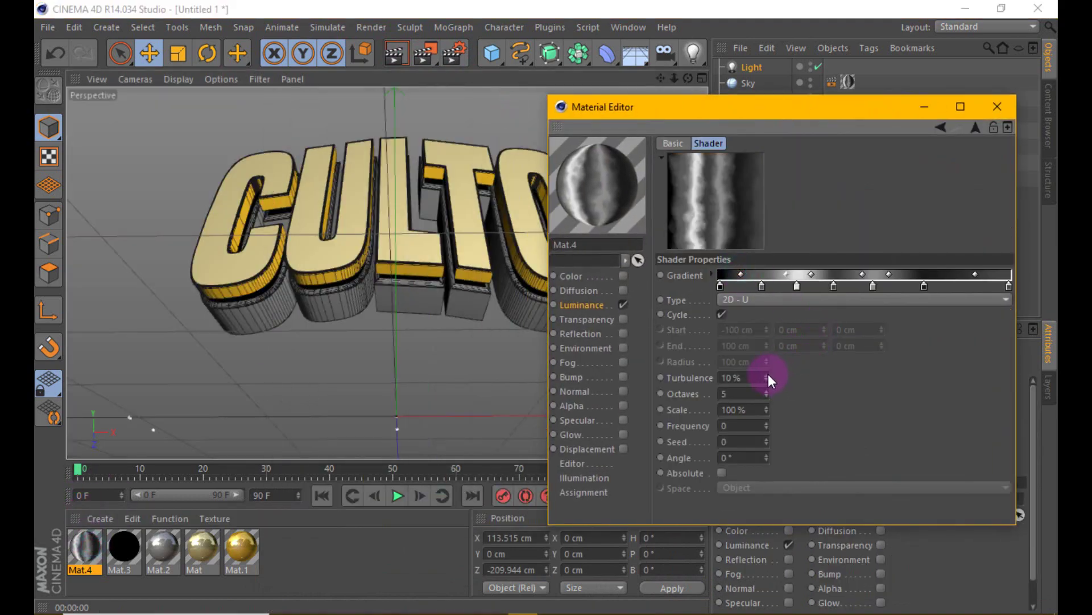
click(742, 377)
text(20)
click(875, 380)
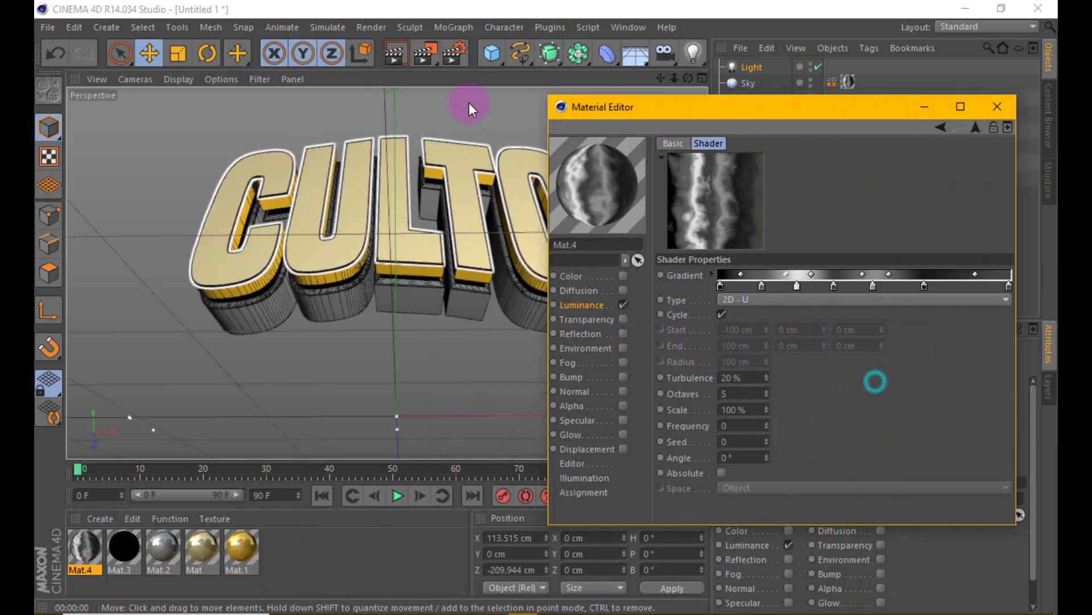
click(386, 54)
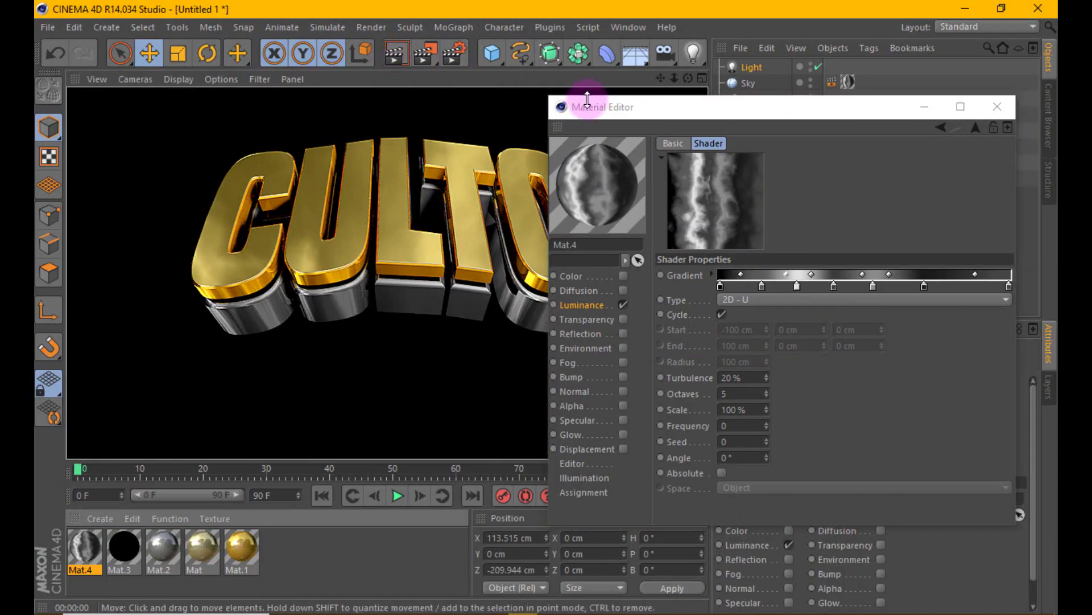
Lower the turbulence to 15%, re-render, and close the Material Editor
mouse_move(597, 107)
mouse_down()
mouse_move(713, 107)
mouse_move(612, 97)
mouse_up()
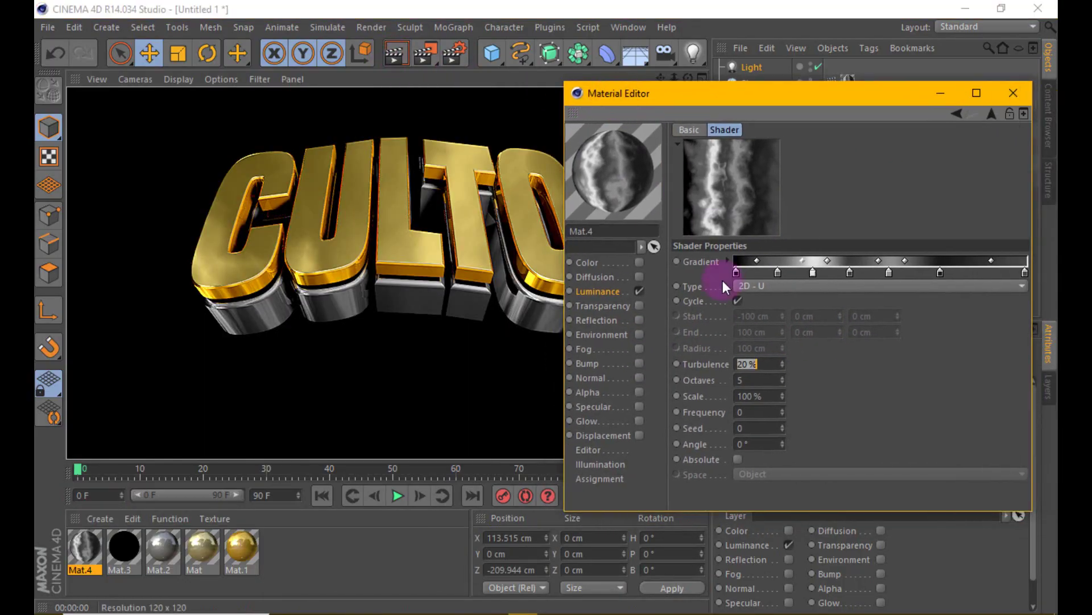
click(763, 364)
text(15)
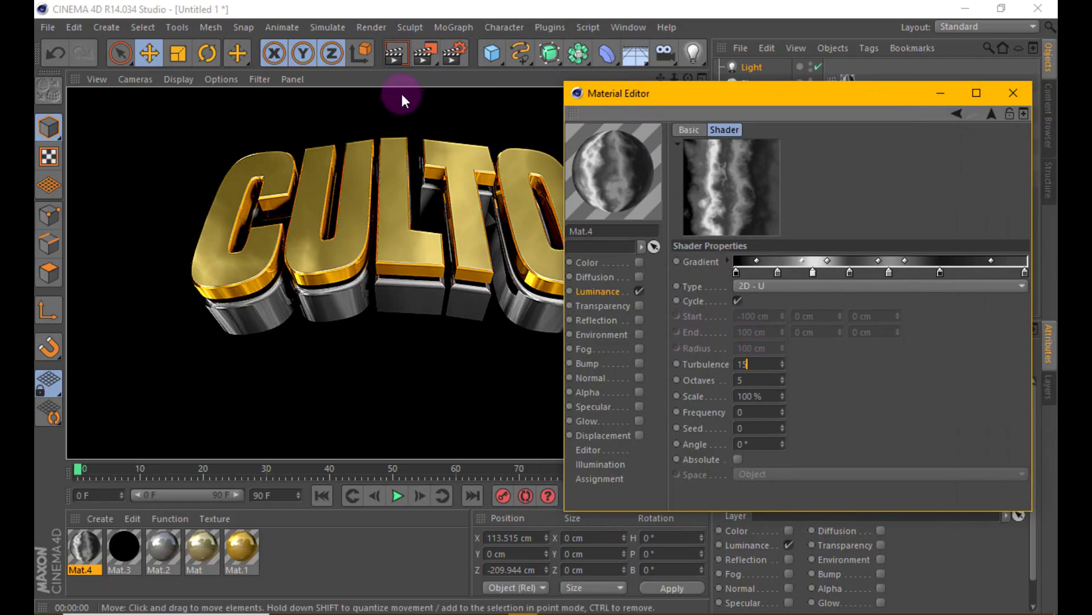
click(397, 55)
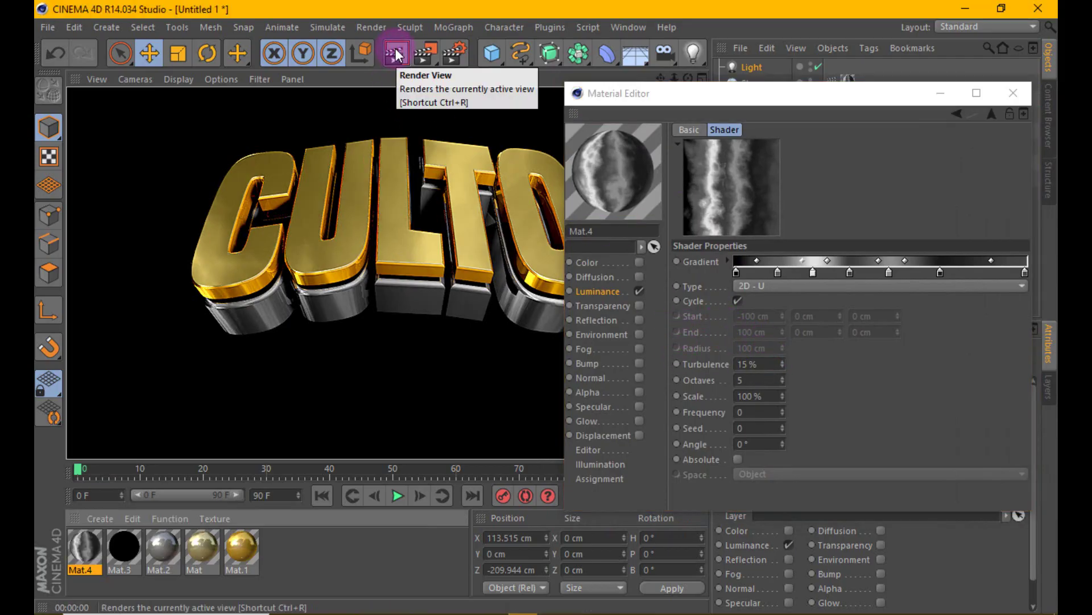
click(1013, 92)
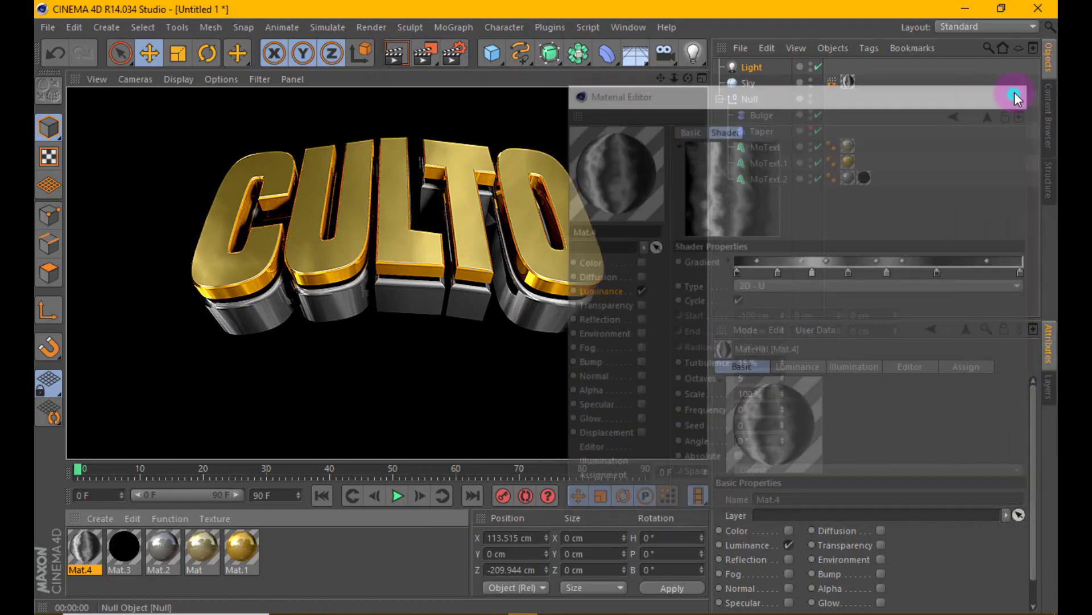
Add a Plane object and raise it above the CULTO text
click(418, 356)
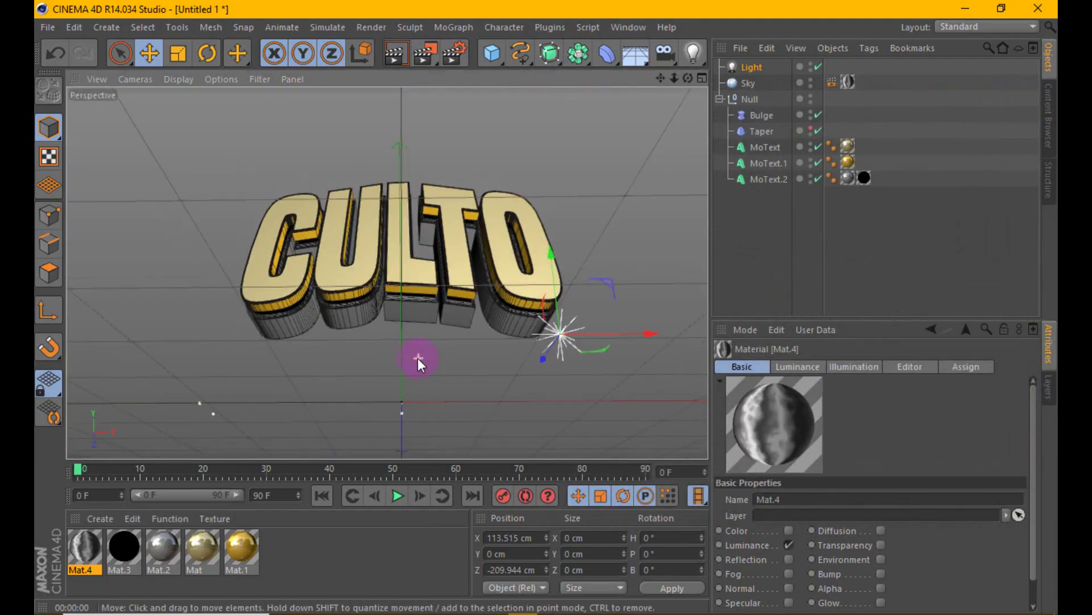
scroll(418, 357, down, 3)
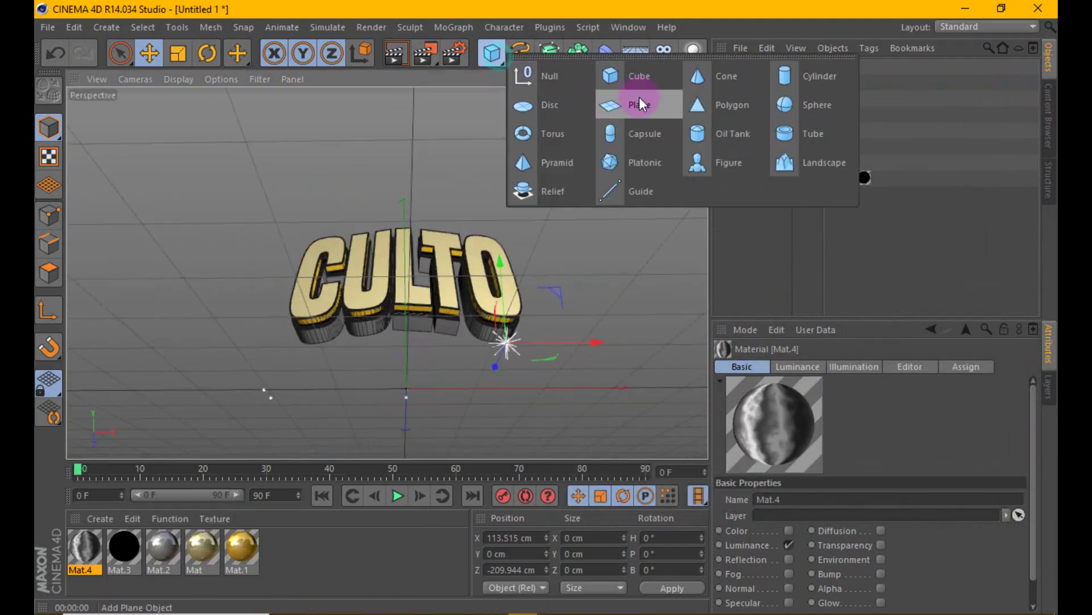
drag(502, 67, 640, 97)
drag(405, 306, 411, 120)
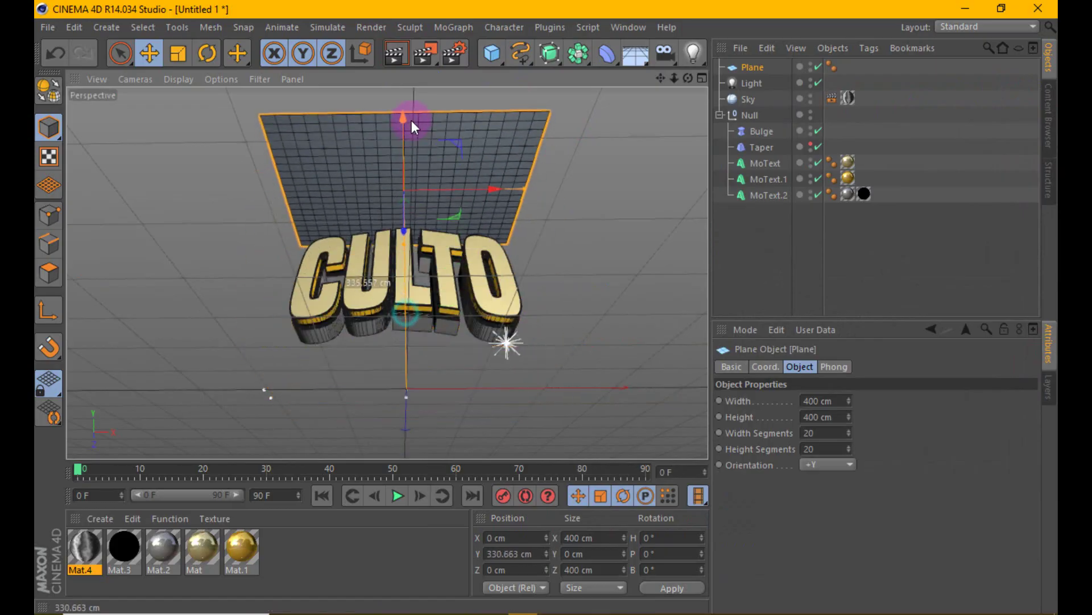
Create Mat.5 as a white luminous material with colour and specular off
click(110, 516)
click(132, 382)
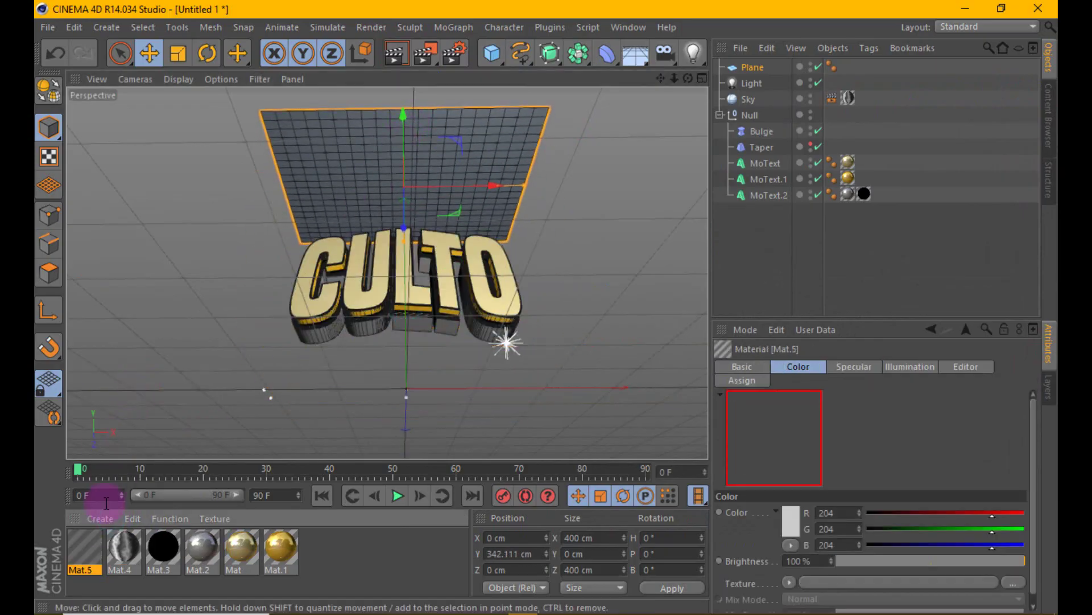
double_click(97, 535)
click(349, 276)
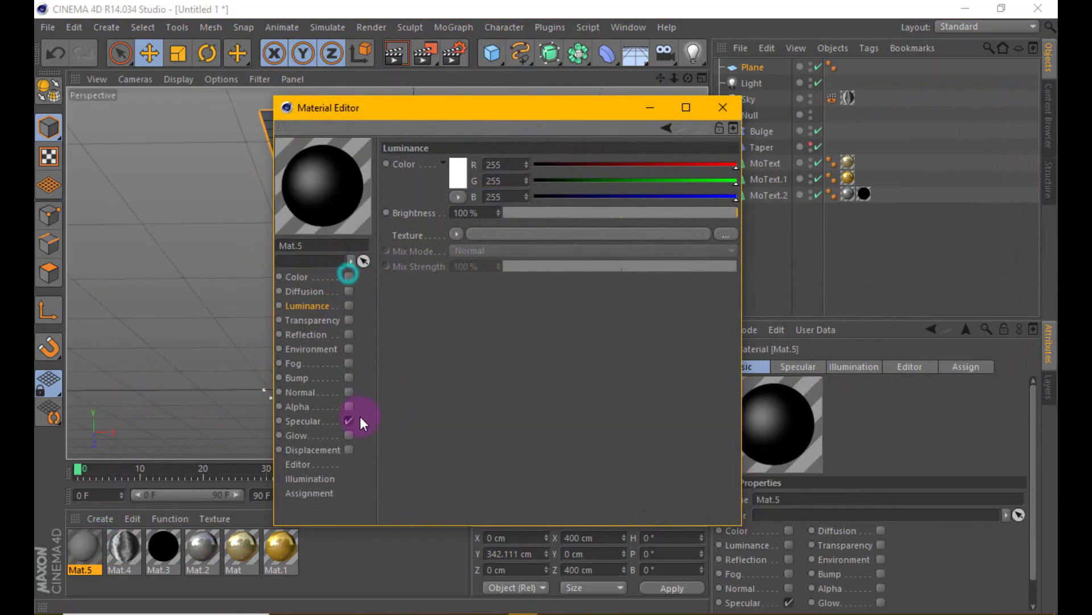
click(349, 420)
click(349, 306)
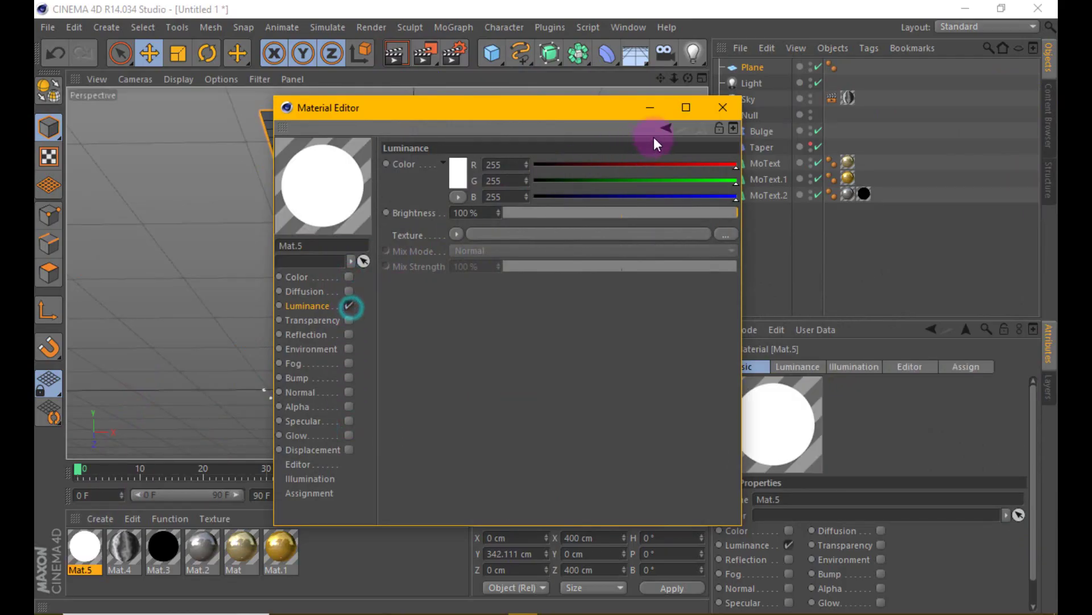
click(650, 108)
Apply Mat.5 to the Plane and set its width to 2000 cm
drag(308, 149, 308, 150)
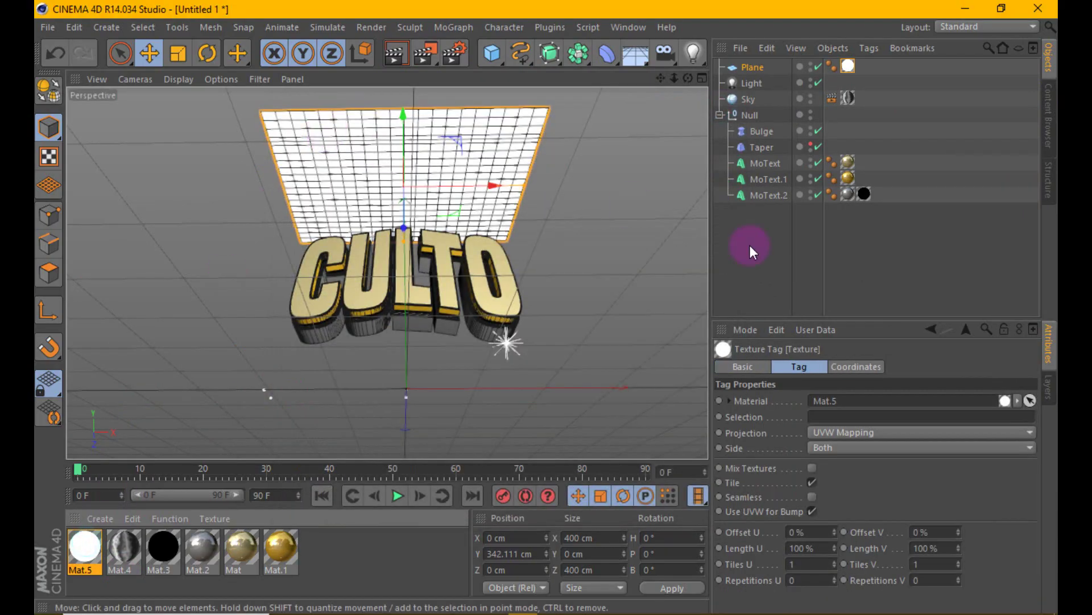
click(747, 66)
double_click(819, 401)
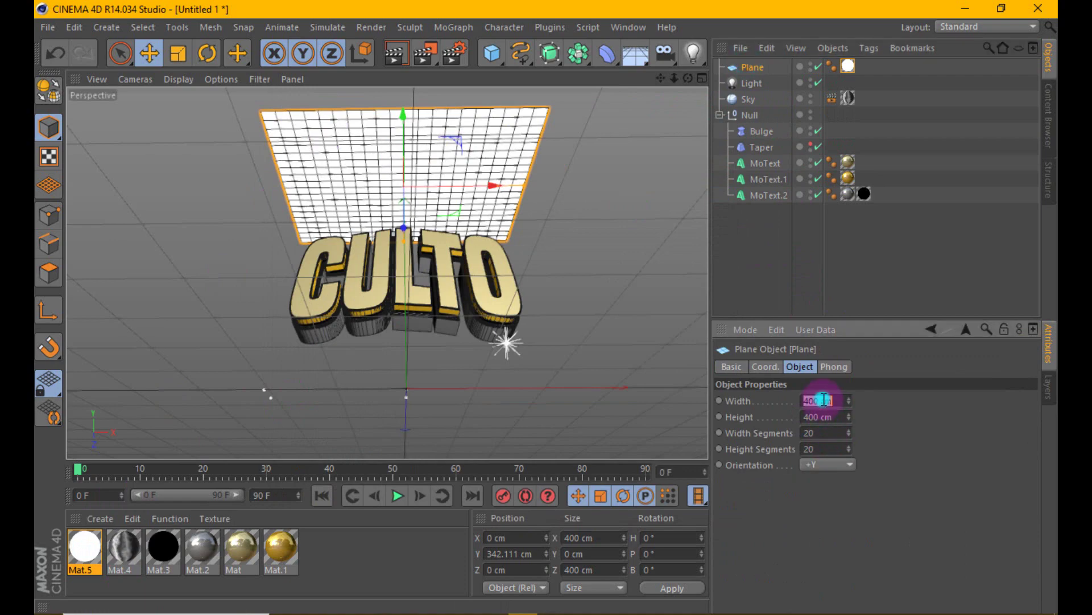
text(200)
key(Return)
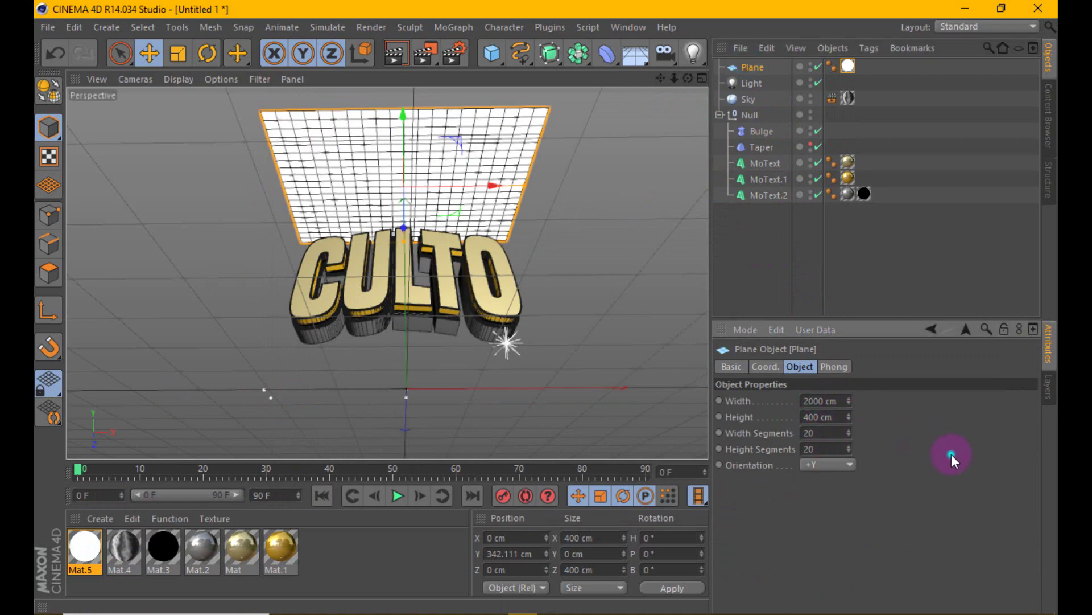
Raise the white Plane above the CULTO text and render a preview
drag(404, 124, 401, 87)
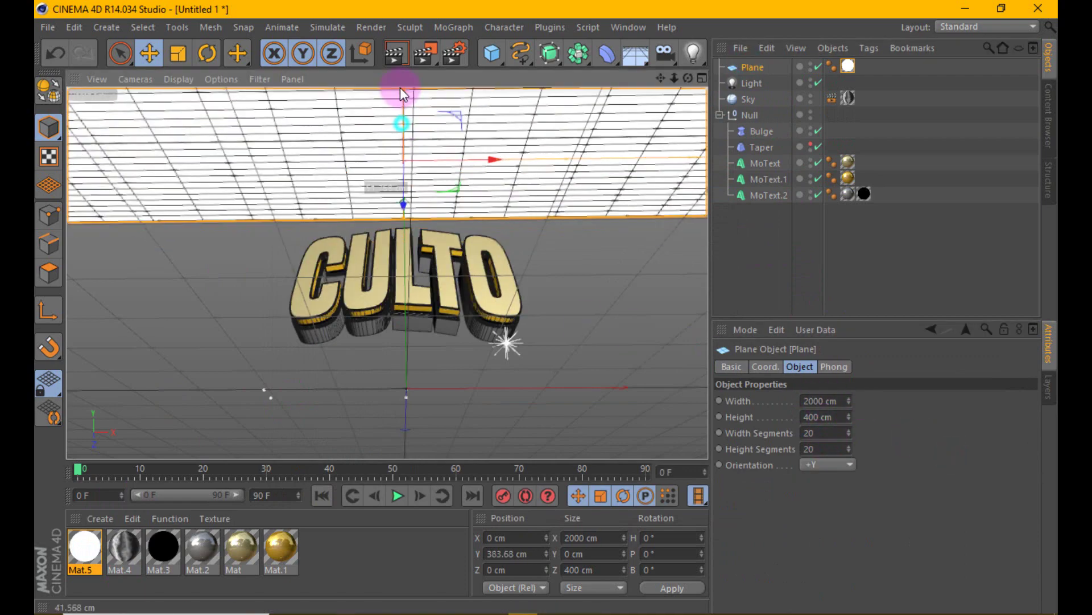
scroll(406, 320, up, 3)
scroll(428, 269, up, 3)
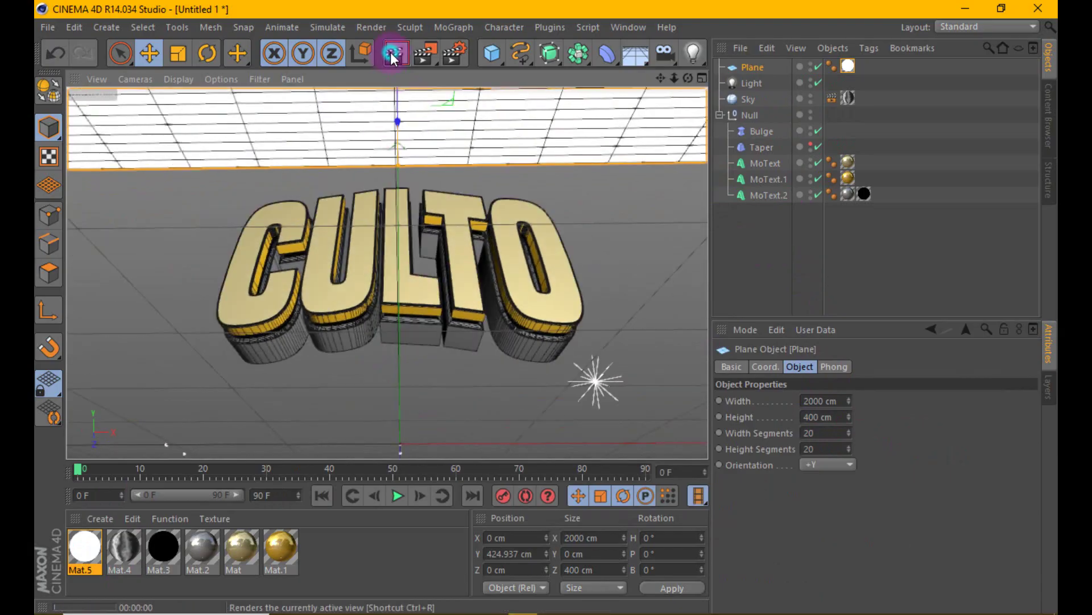
click(391, 52)
Move the Plane higher above CULTO and test-render its light
scroll(394, 294, down, 3)
scroll(395, 294, down, 3)
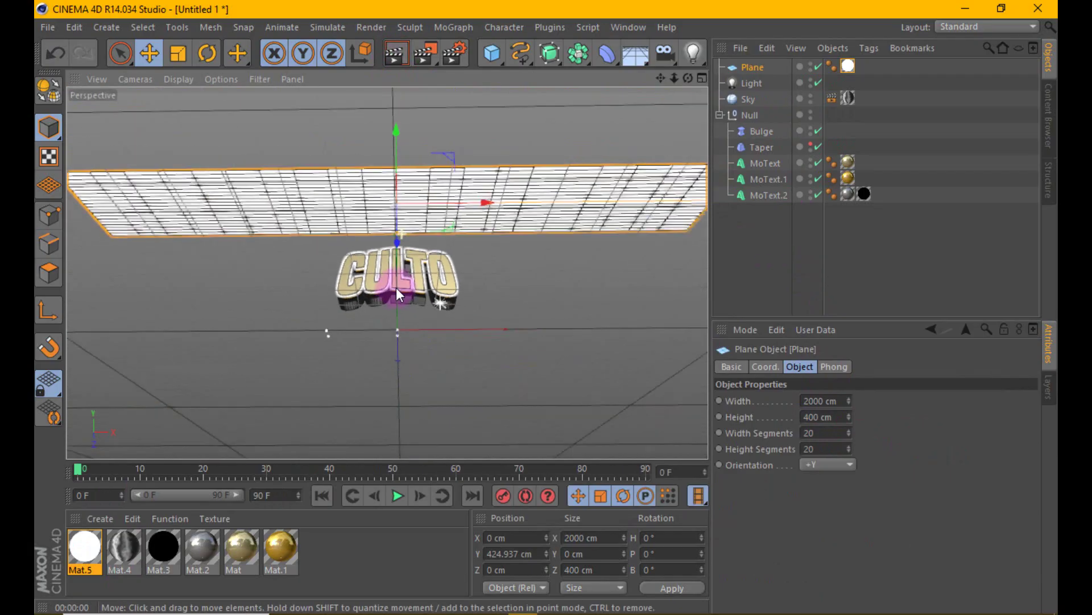
mouse_move(398, 147)
mouse_down()
mouse_move(546, 306)
mouse_move(395, 288)
mouse_up()
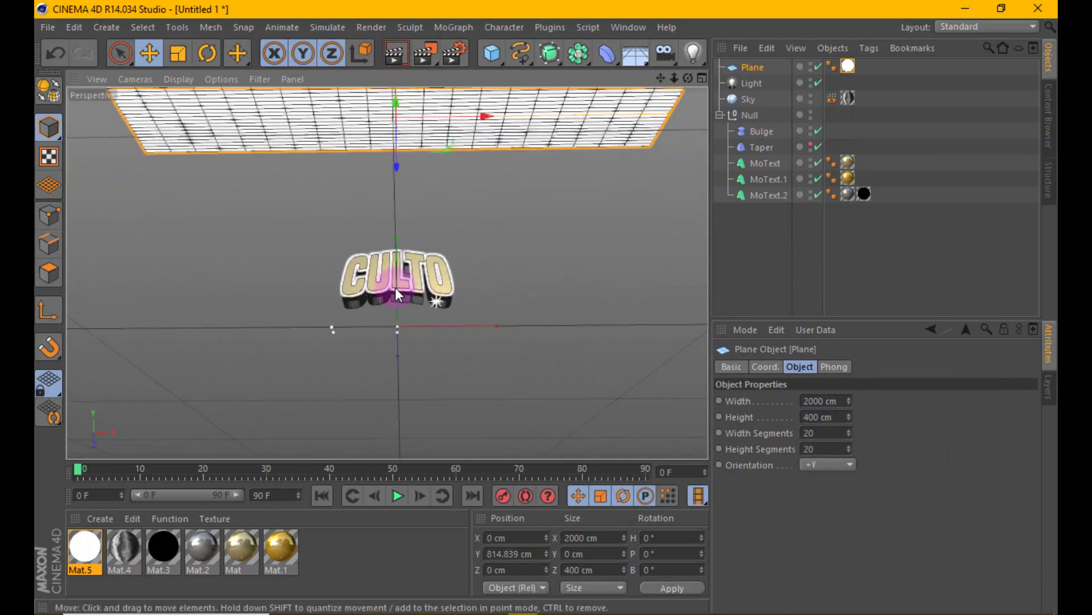
scroll(395, 288, up, 3)
scroll(398, 278, up, 3)
scroll(402, 268, up, 2)
click(397, 56)
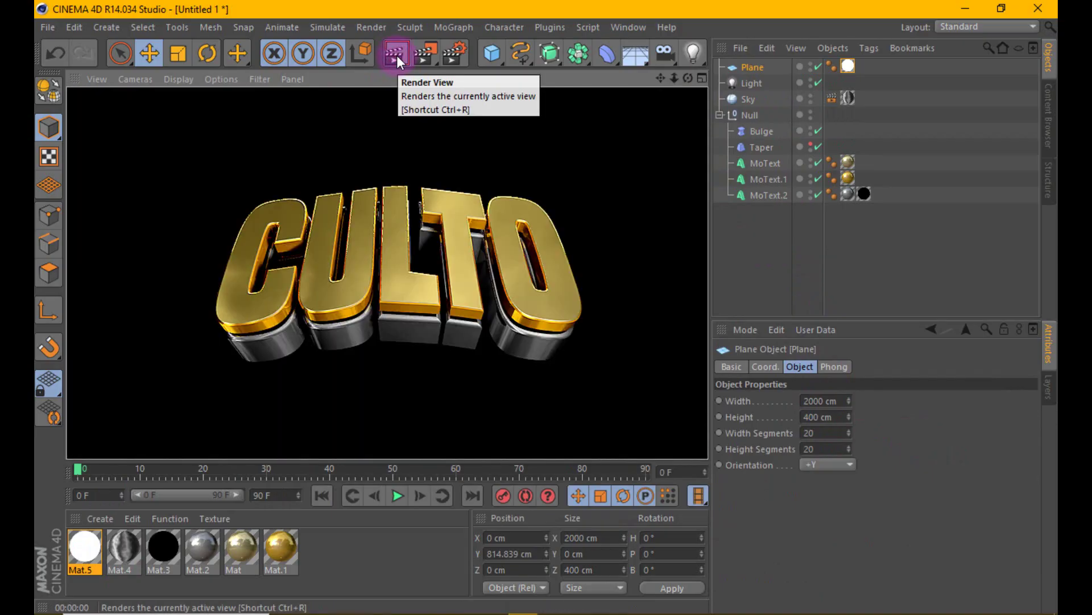
Lower the Plane closer to the text and render again to compare
scroll(411, 253, down, 2)
scroll(411, 254, down, 3)
scroll(411, 254, down, 2)
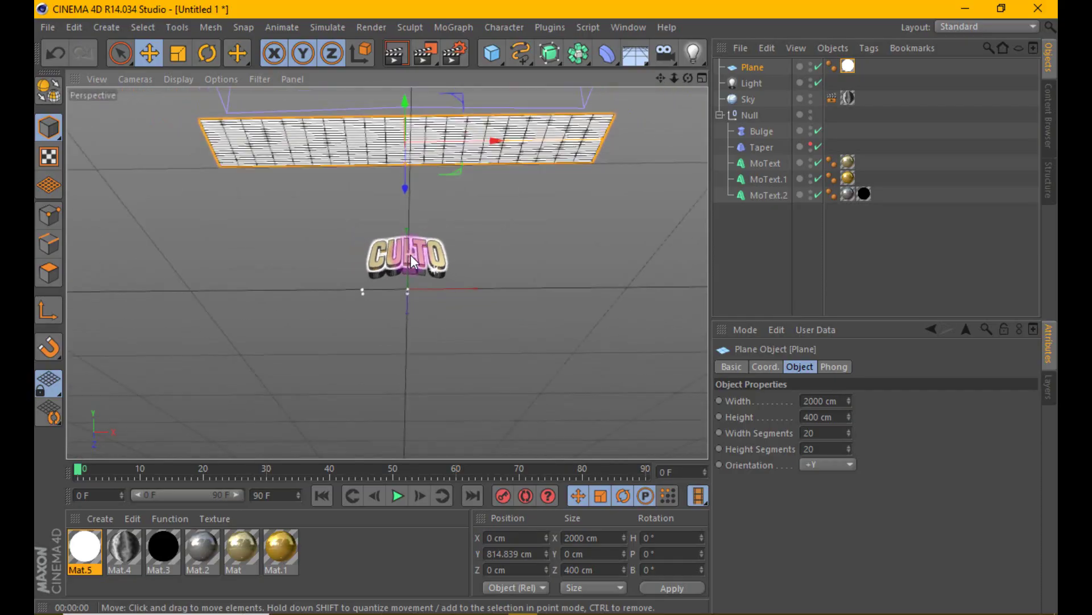
drag(404, 93, 412, 219)
scroll(407, 265, up, 2)
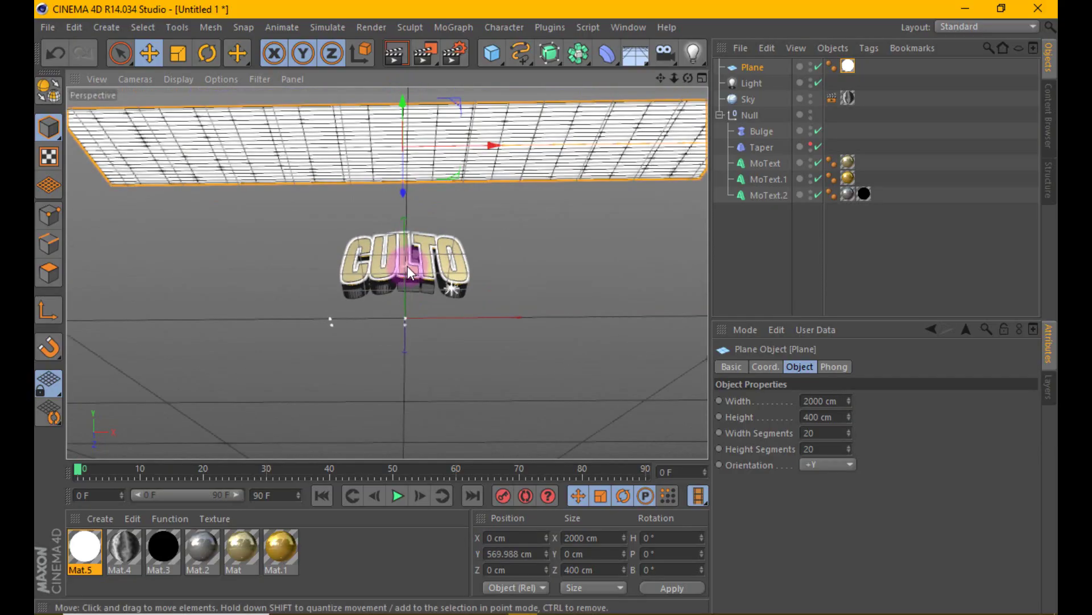
scroll(407, 265, up, 2)
scroll(411, 251, up, 2)
scroll(411, 250, up, 2)
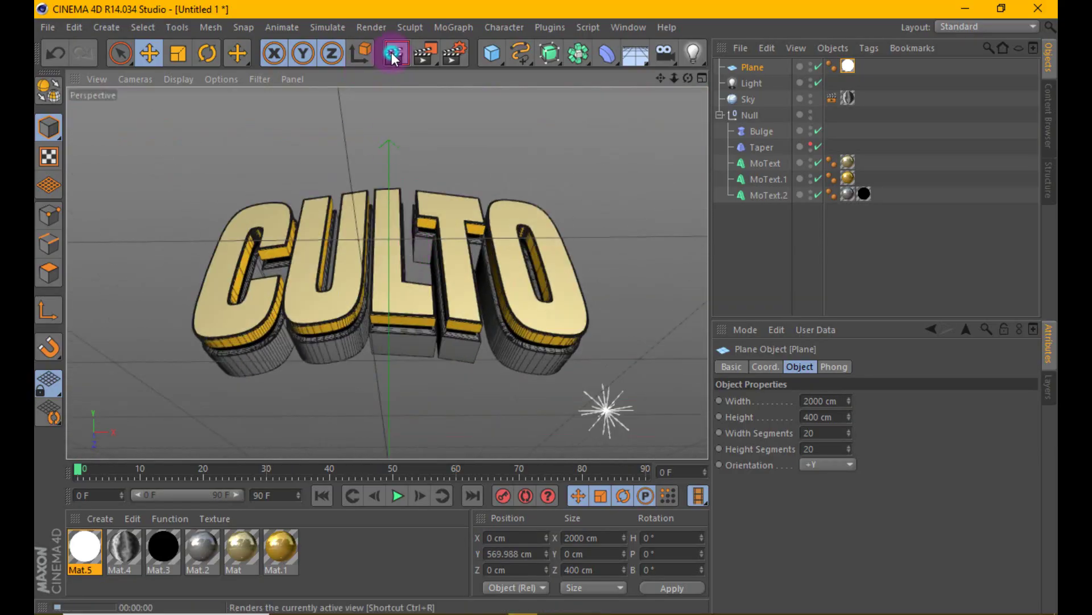
click(392, 54)
Lower the Plane slightly further to about Y 408 cm and render it
scroll(396, 235, down, 3)
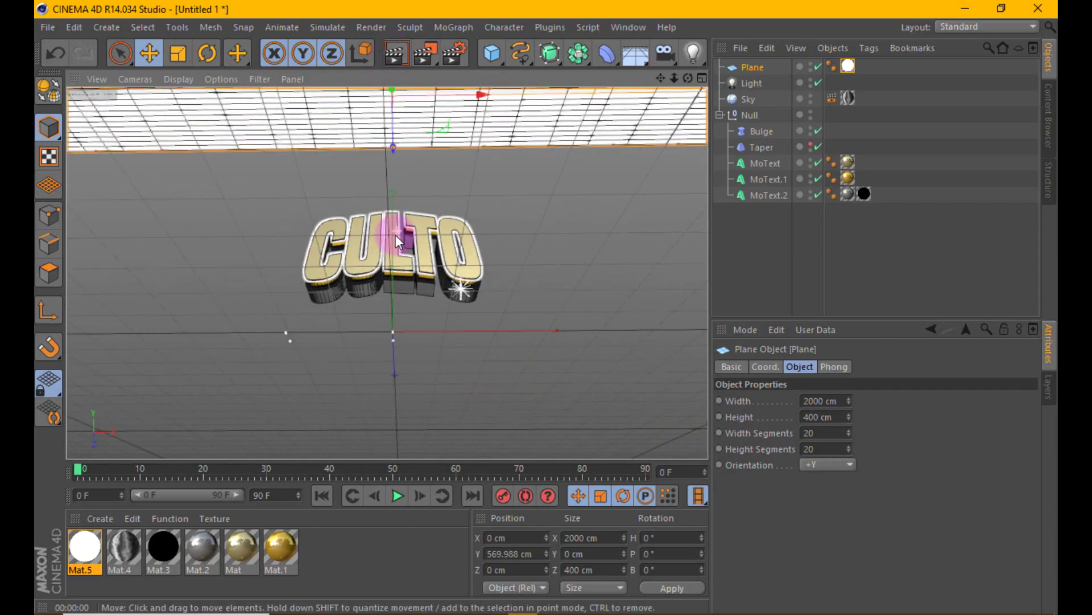
scroll(394, 234, down, 2)
drag(392, 106, 394, 130)
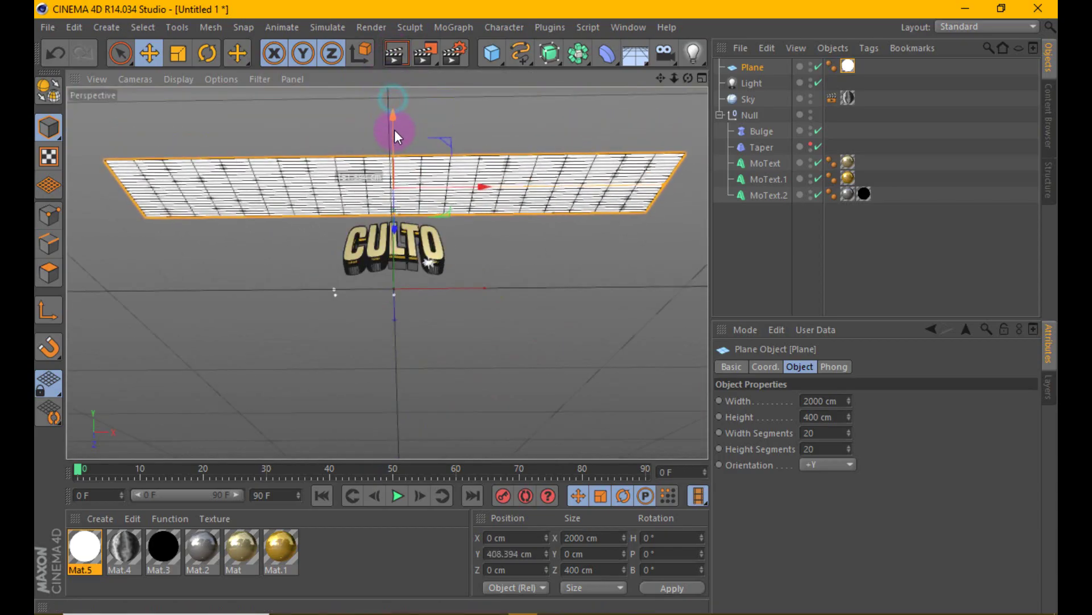
click(392, 54)
Set the gold Mat material's reflection Blurriness to 10%
click(243, 537)
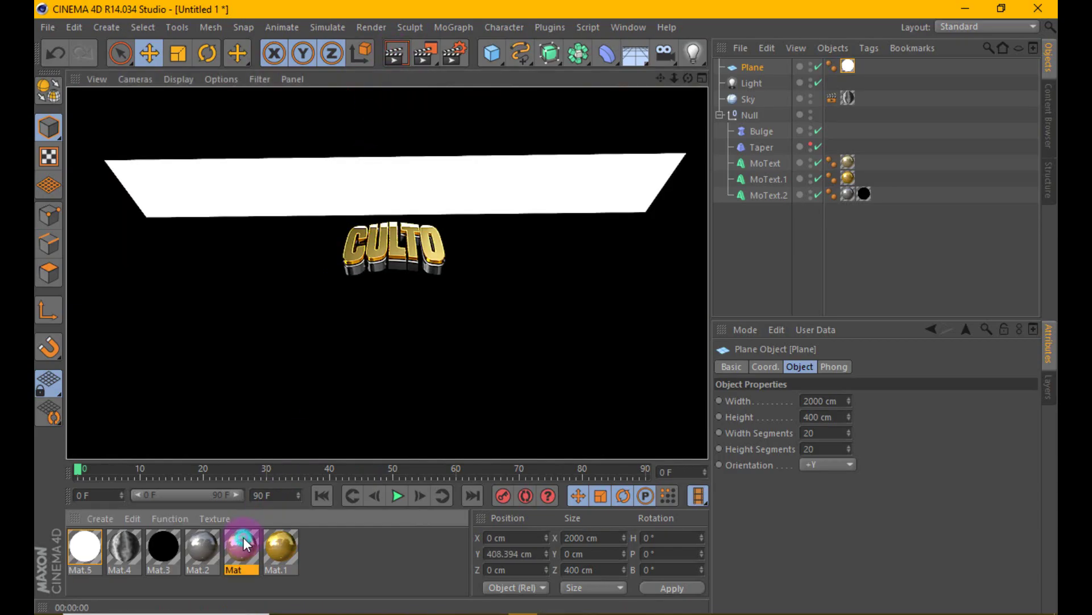
double_click(244, 537)
click(307, 335)
click(473, 316)
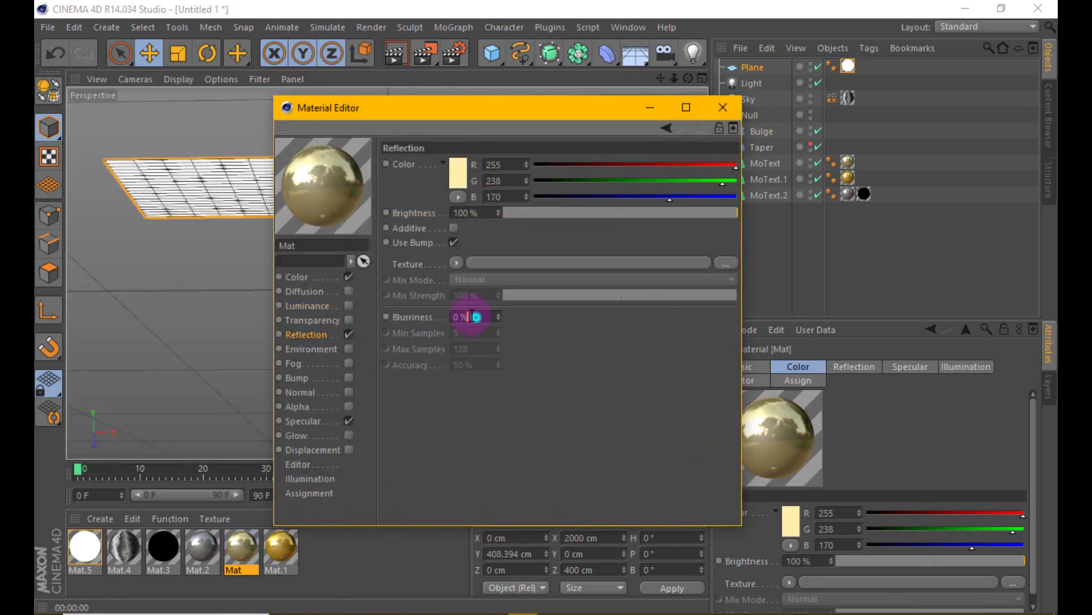
text(1)
key(Return)
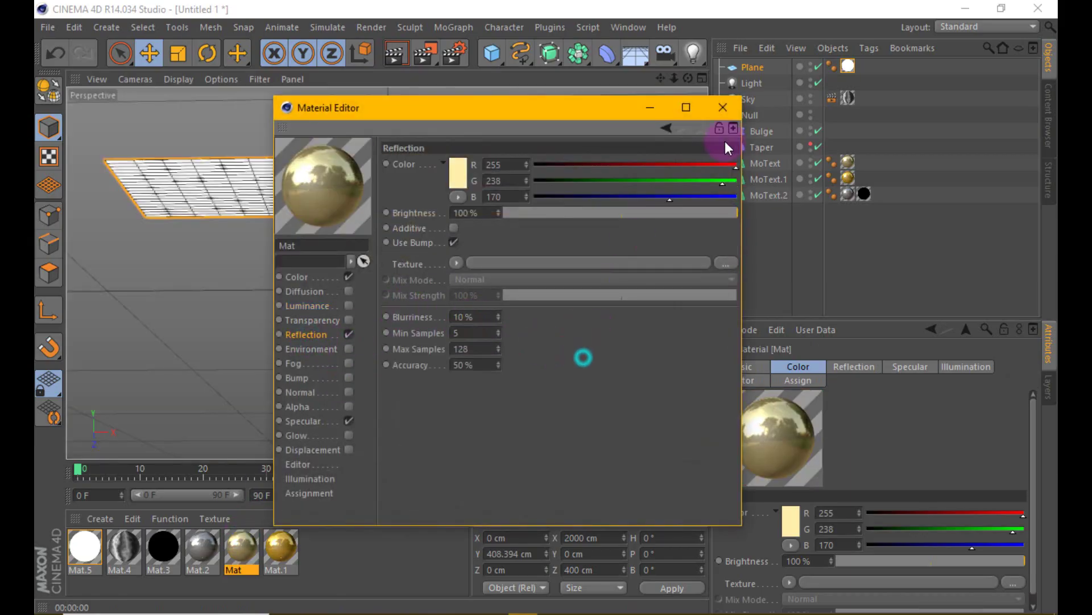
click(723, 108)
Zoom in and render a close-up to check the softer gold reflections
scroll(378, 241, up, 3)
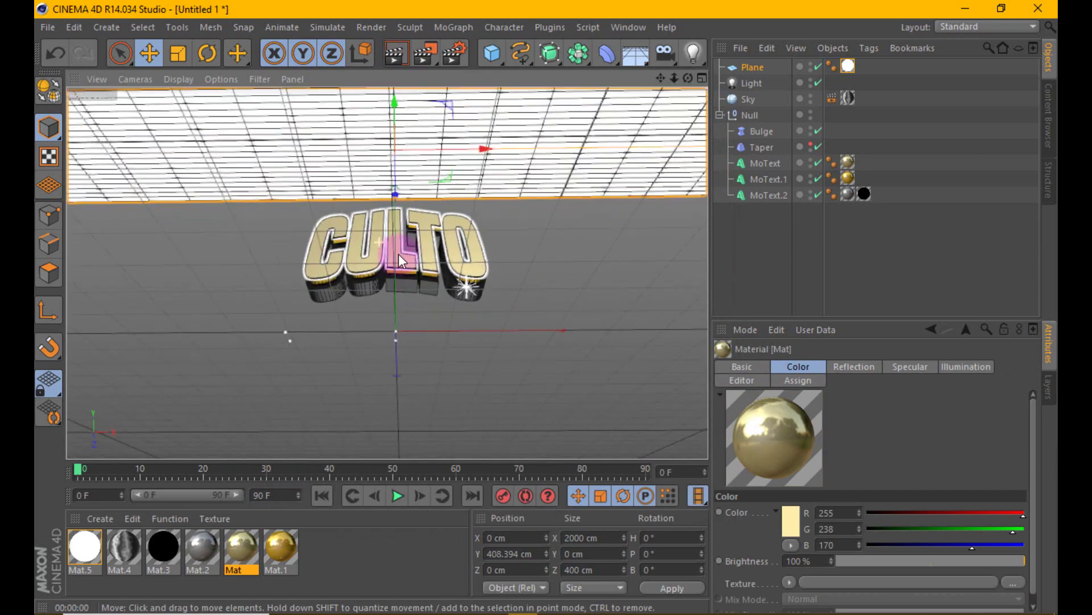
scroll(398, 254, up, 3)
click(396, 54)
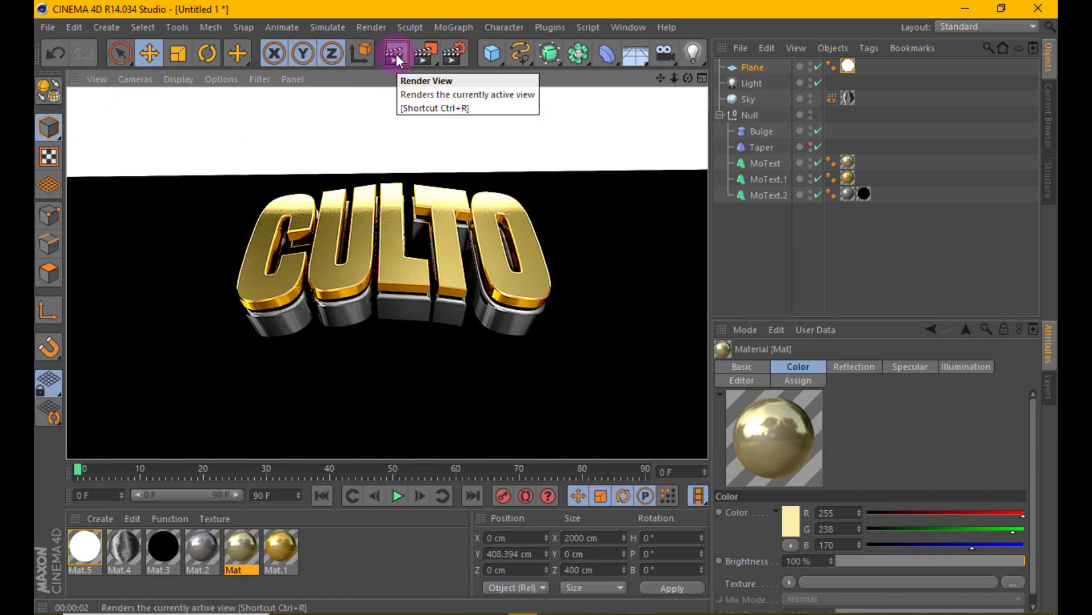
Set the render settings' Sharpen Filter strength to 1%
click(353, 197)
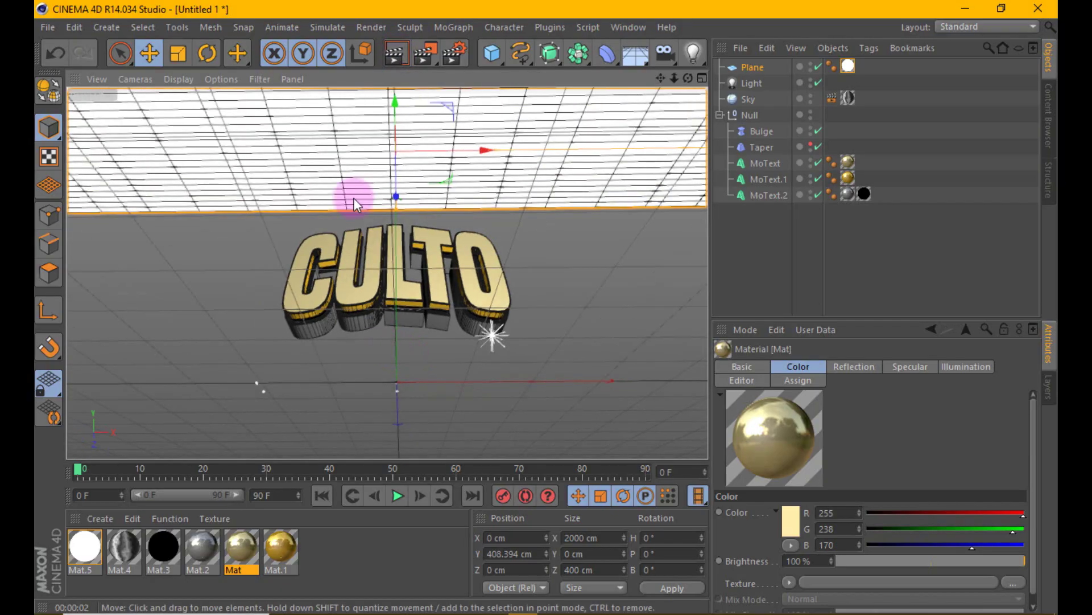
click(452, 53)
double_click(464, 245)
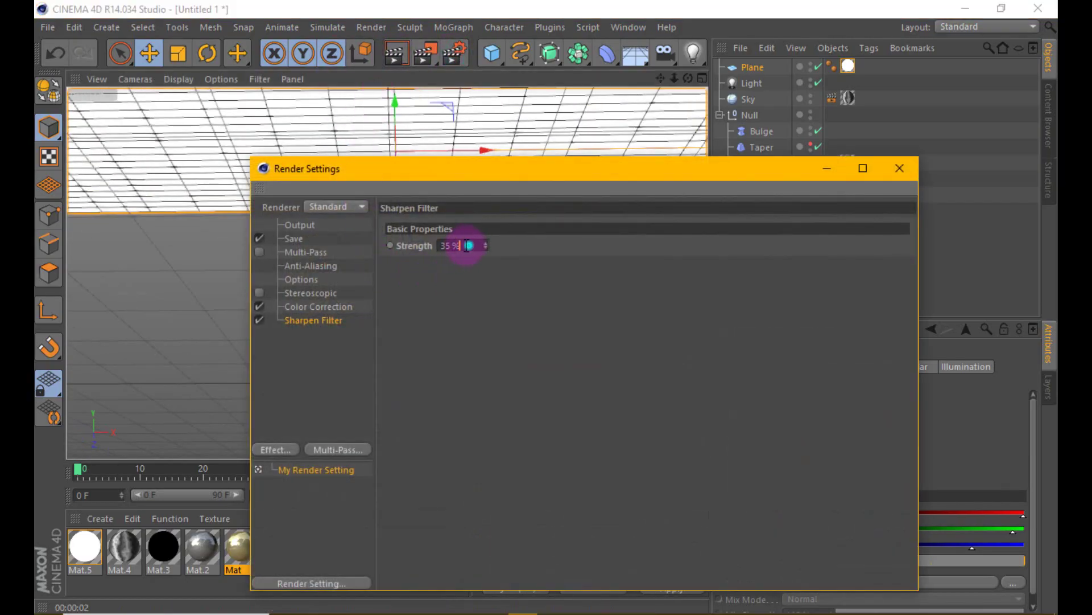
text(1)
click(554, 353)
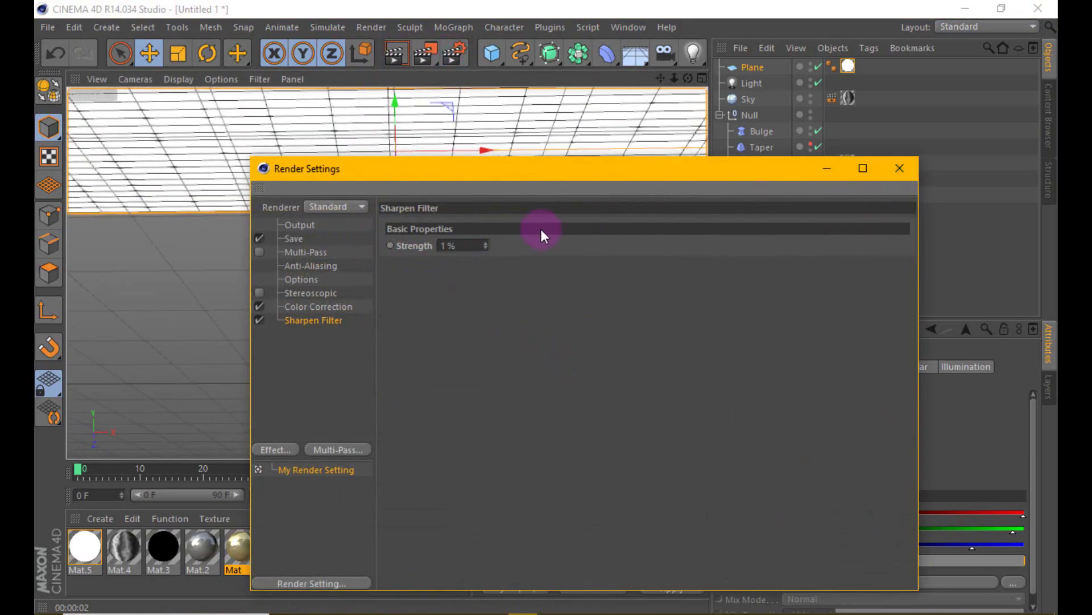
click(460, 245)
click(622, 317)
Raise the Plane to about Y 650 cm and render the sharpened scene
click(900, 167)
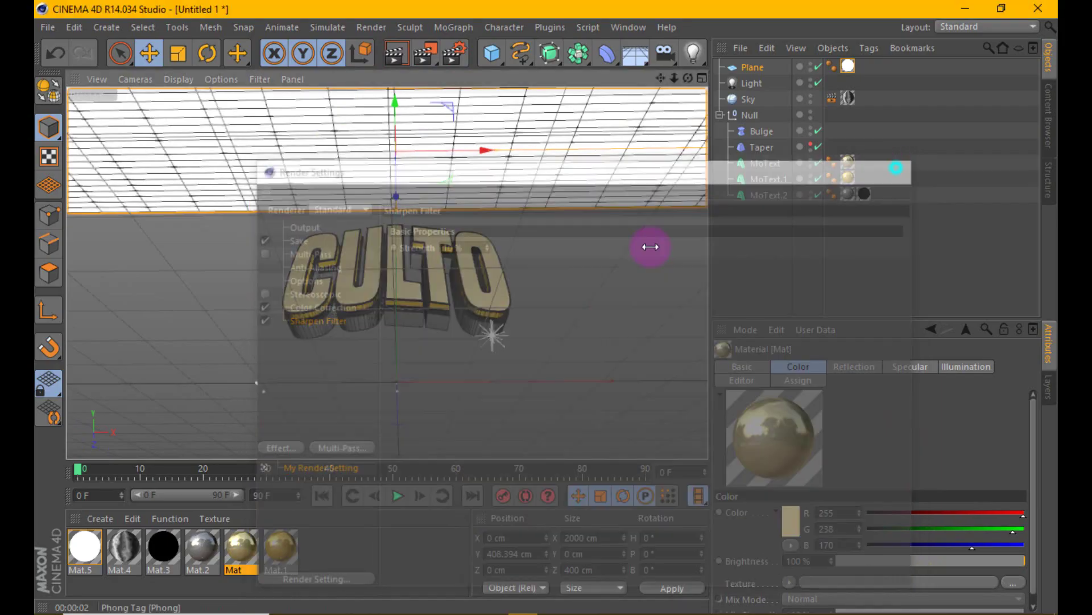
drag(415, 139, 417, 105)
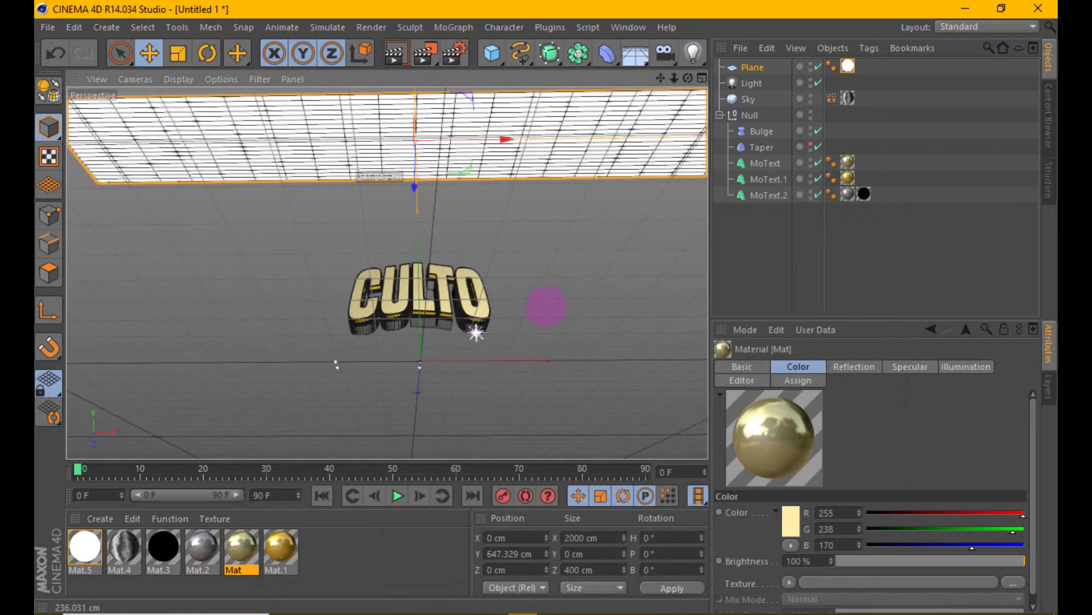
scroll(426, 307, up, 3)
scroll(421, 330, up, 3)
scroll(421, 330, up, 3)
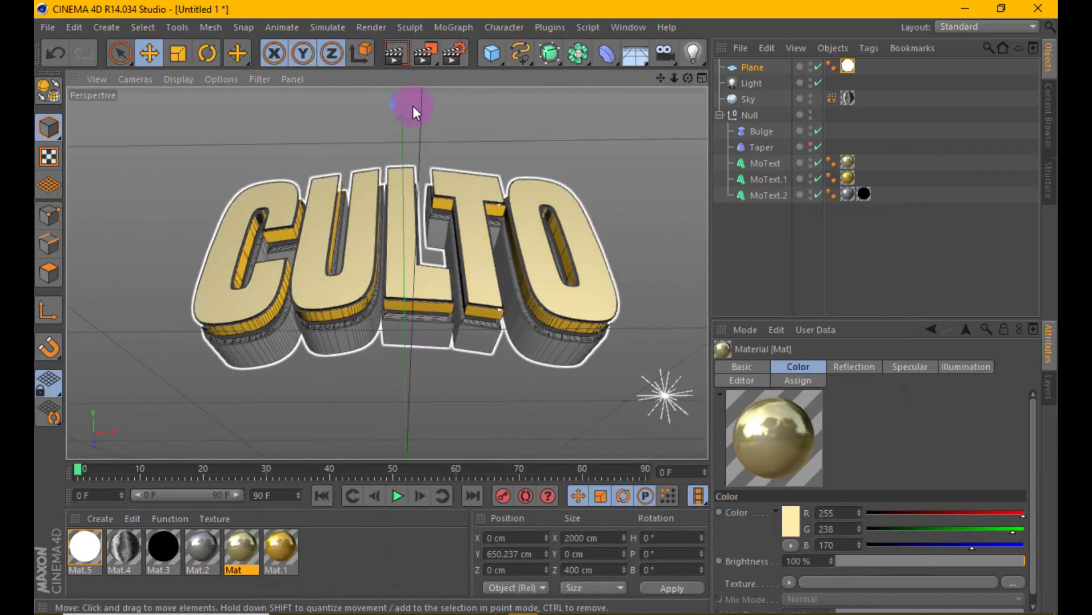
click(393, 54)
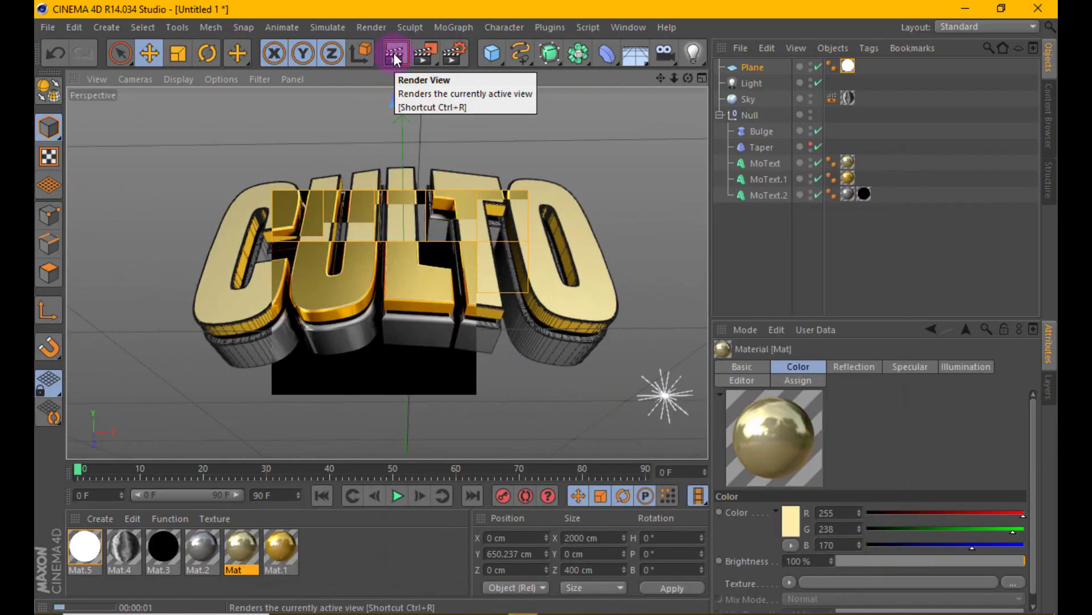
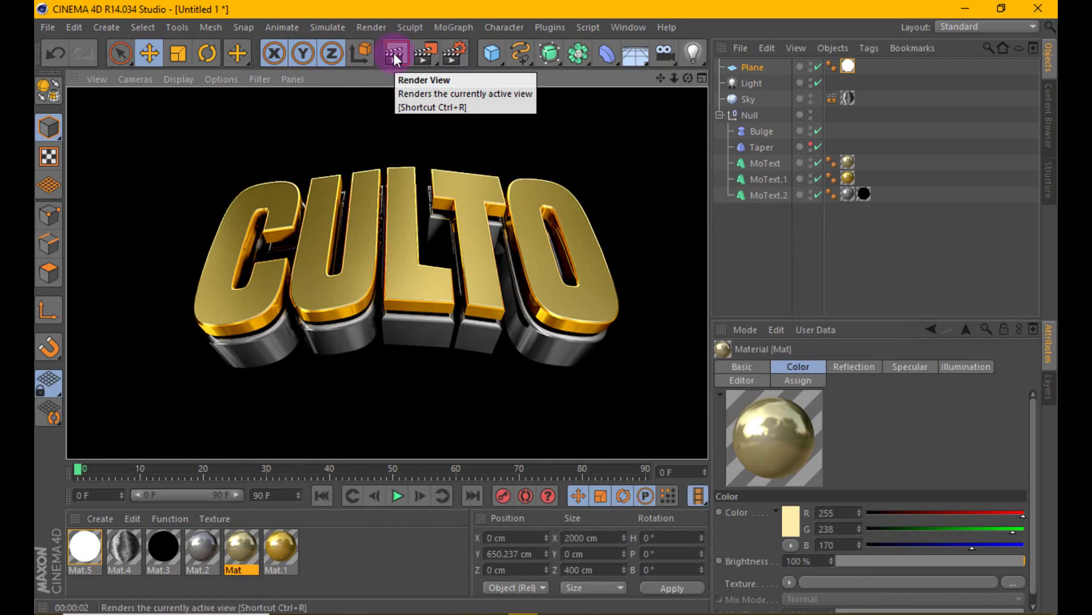
Reframe the view on CULTO and render a preview, briefly opening the gold material
click(367, 299)
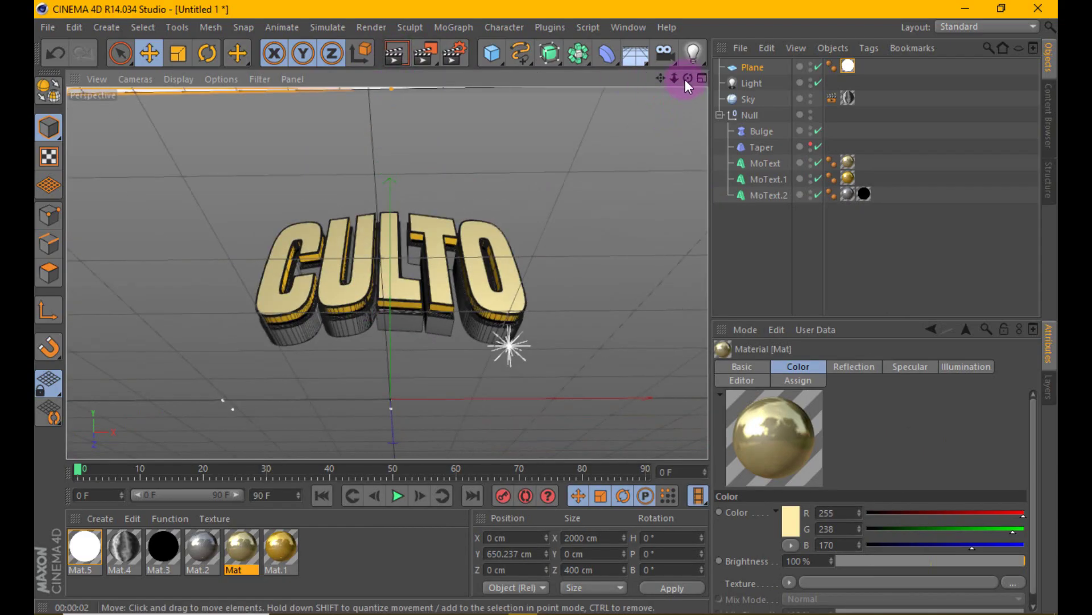
drag(685, 80, 552, 307)
mouse_move(662, 78)
mouse_down()
mouse_move(547, 307)
mouse_move(402, 117)
mouse_up()
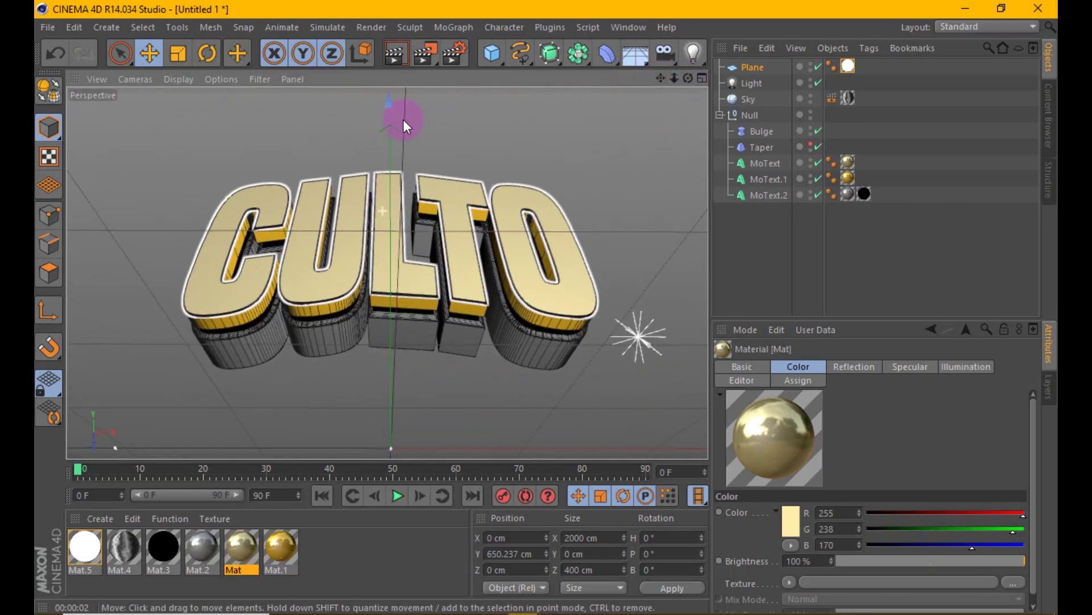
click(395, 54)
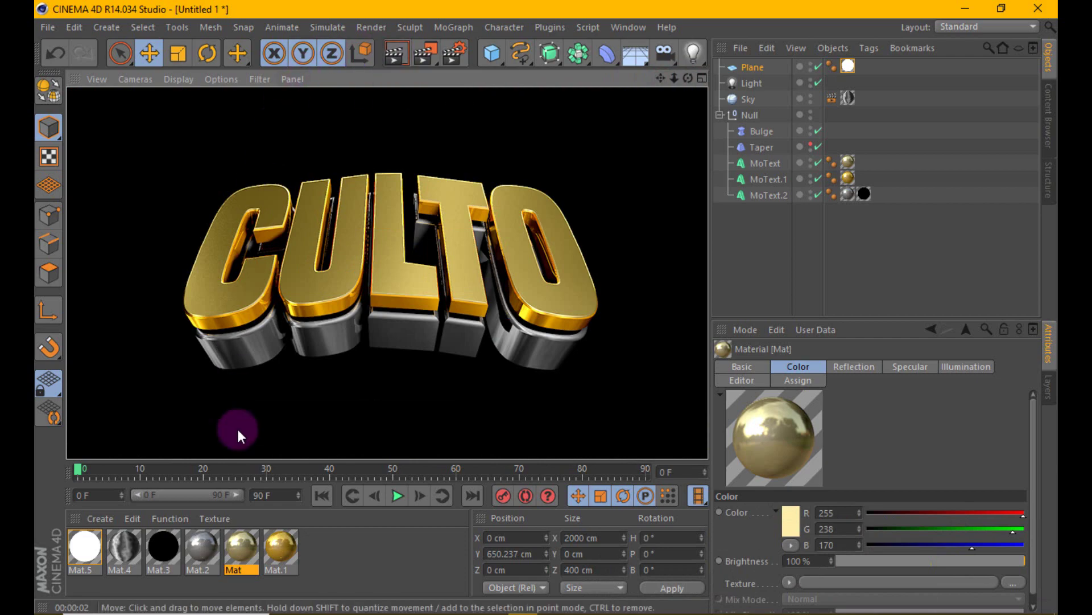
double_click(234, 537)
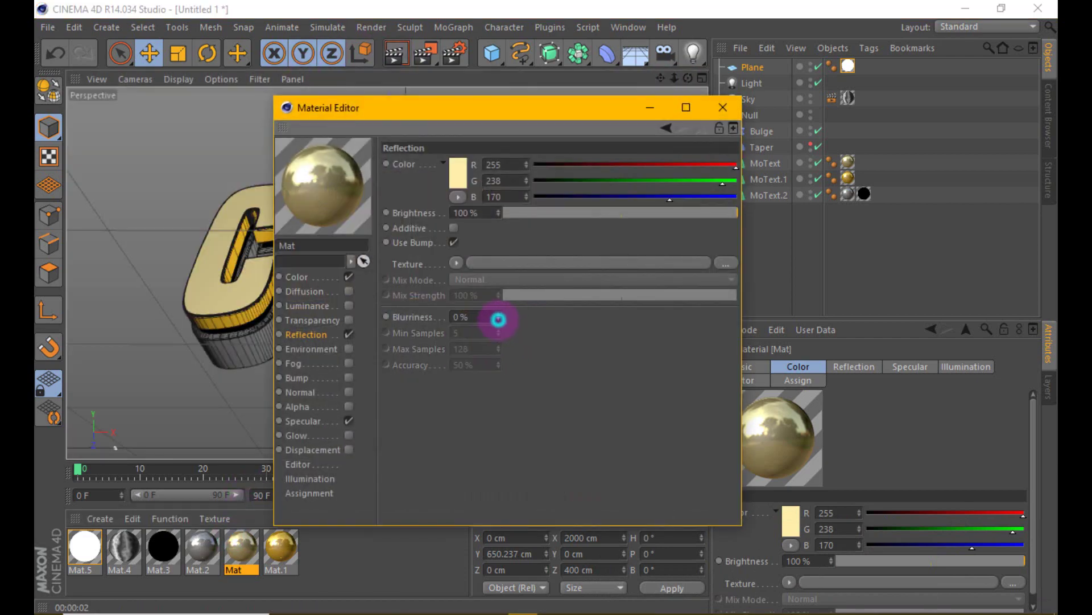
click(723, 107)
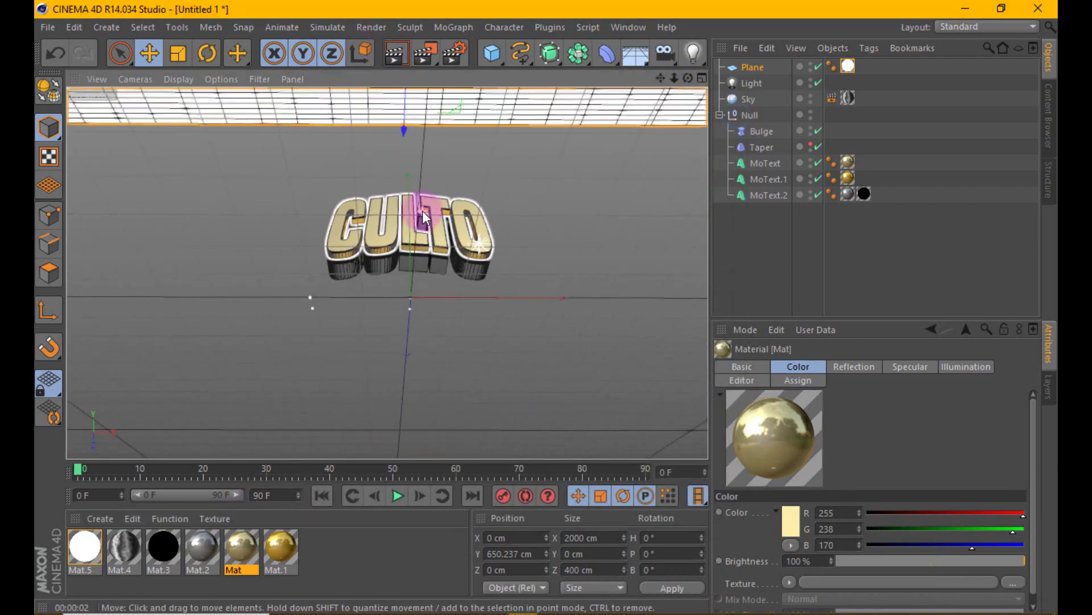
Duplicate the overhead plane as Plane.1, move it below CULTO, and render a preview
scroll(422, 211, down, 3)
ctrl+drag(748, 69, 751, 78)
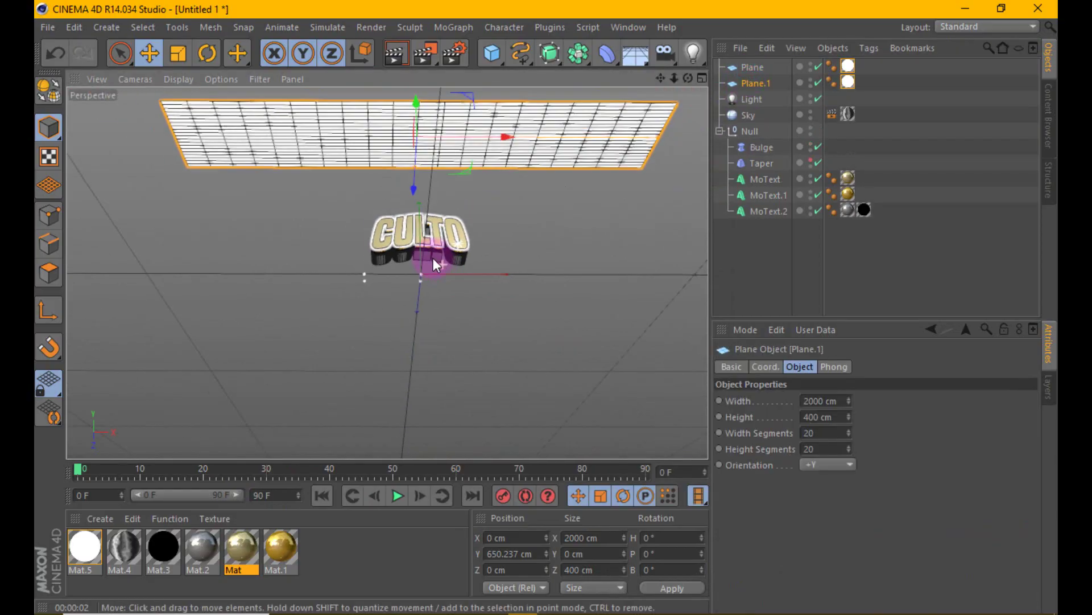
drag(423, 111, 441, 313)
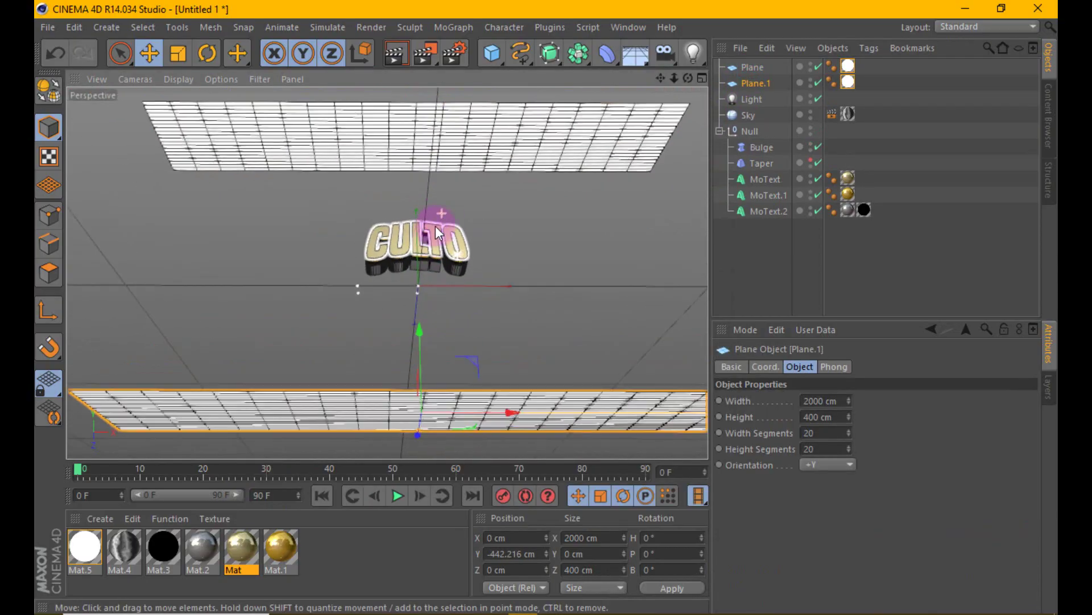
scroll(438, 231, up, 3)
scroll(415, 231, up, 3)
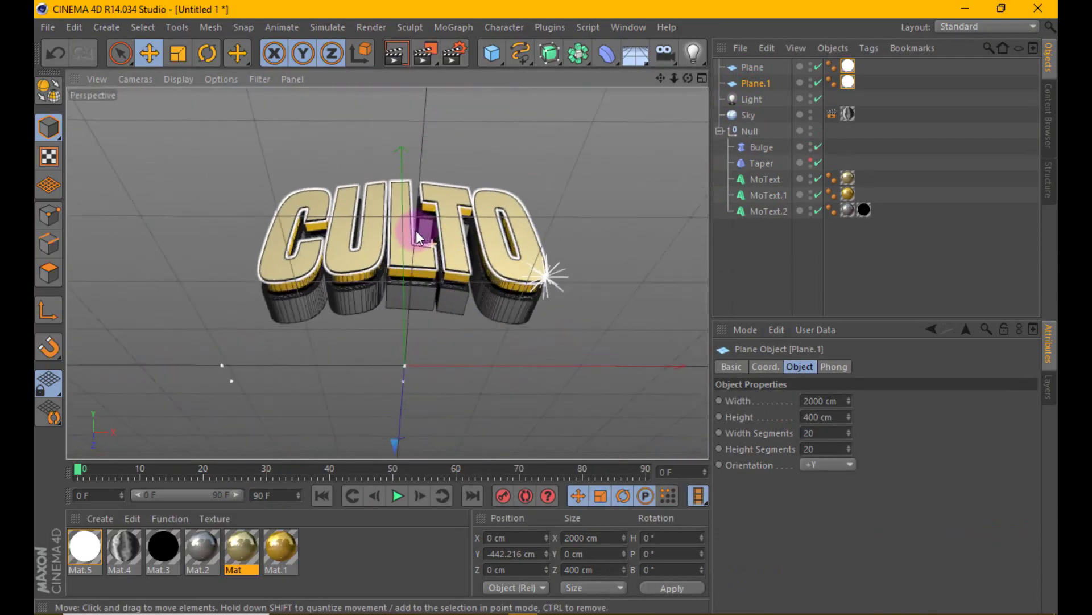
click(394, 54)
Lower Plane.1 to about Y -660 cm, frame the camera closer on CULTO, and render
scroll(382, 203, down, 3)
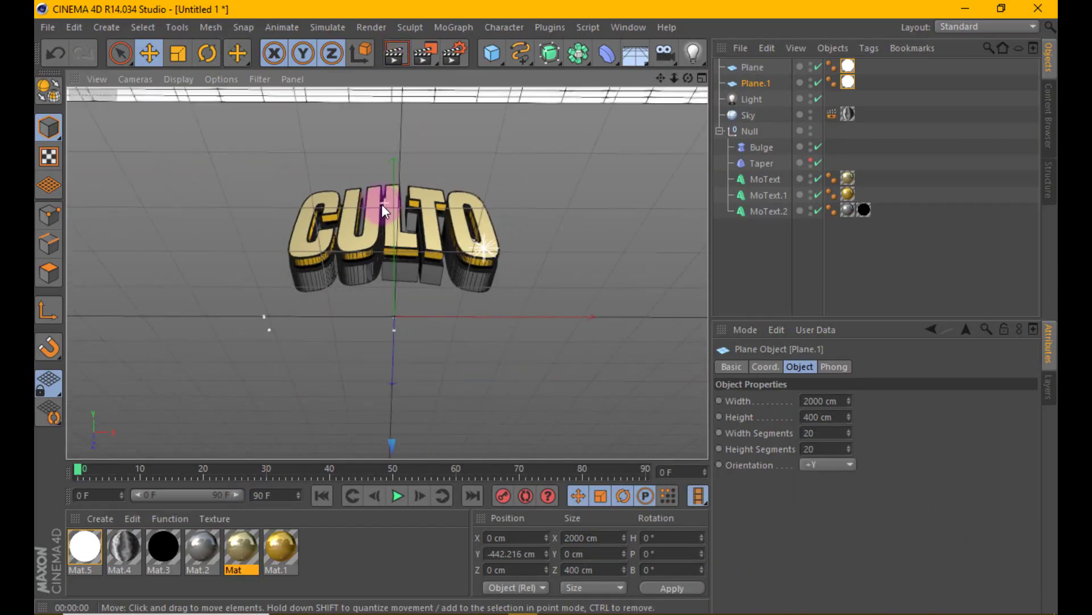
scroll(381, 203, down, 3)
scroll(387, 282, up, 1)
drag(387, 282, 388, 340)
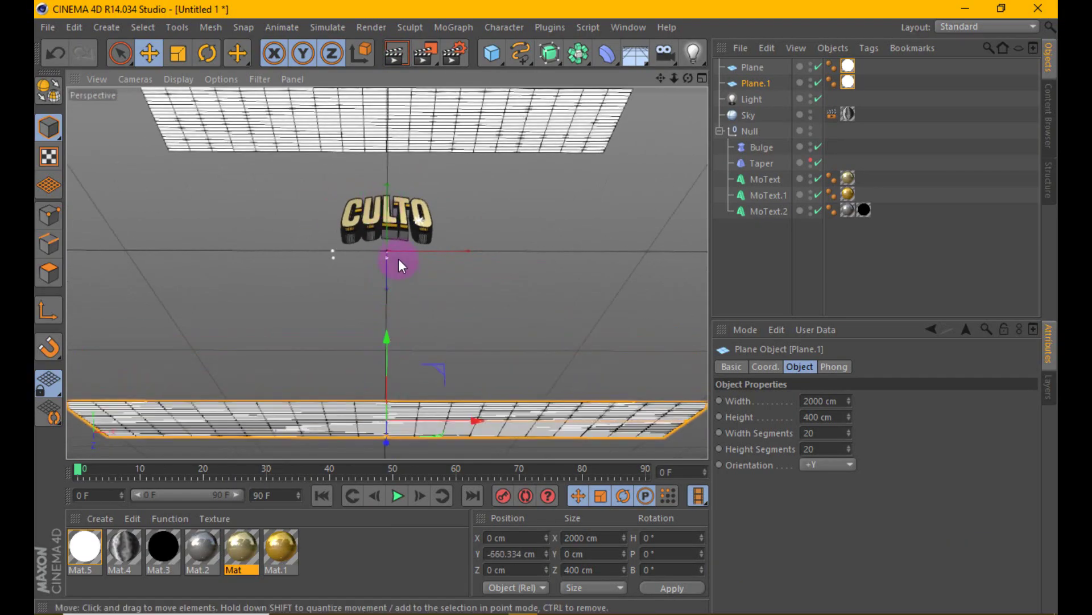
scroll(385, 203, up, 2)
scroll(390, 201, up, 2)
drag(674, 78, 664, 88)
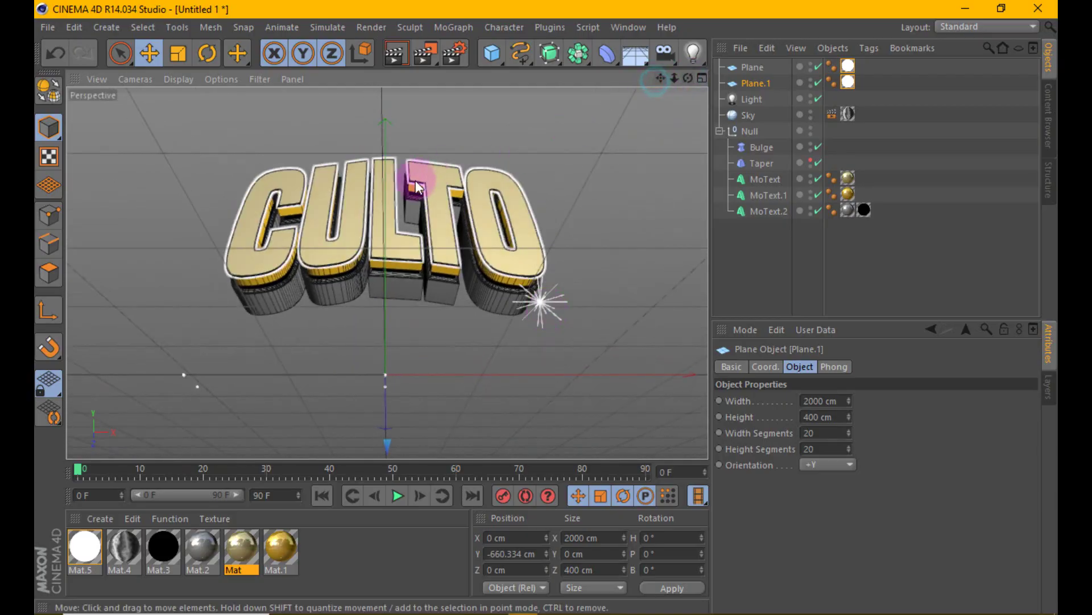
drag(664, 88, 409, 185)
click(400, 54)
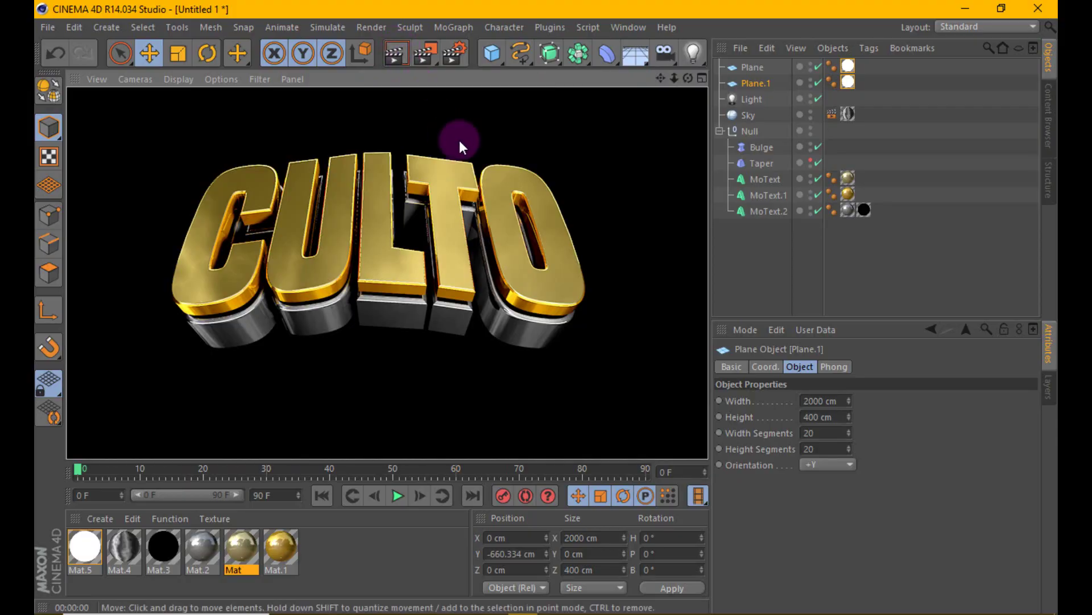
Check Render Settings, set MoText.2's depth to 100 cm, and render the thicker CULTO
click(462, 47)
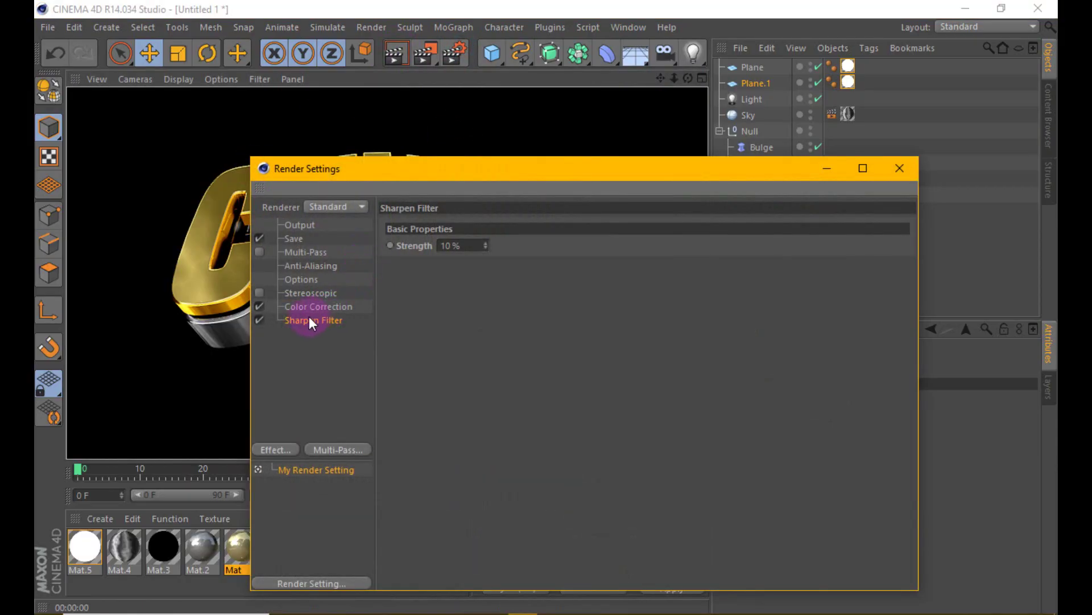
click(900, 168)
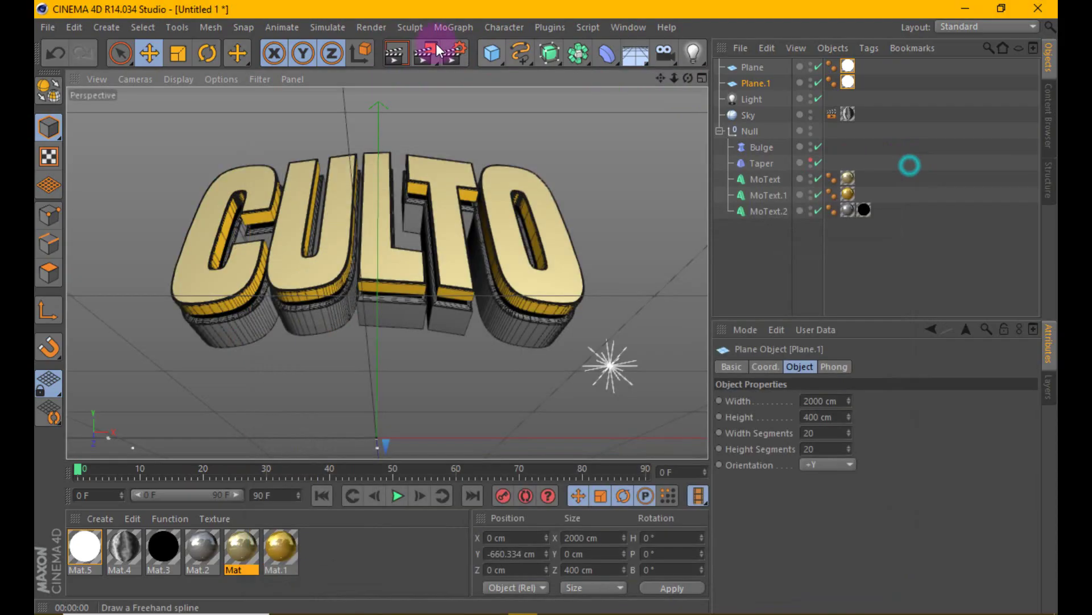
click(382, 52)
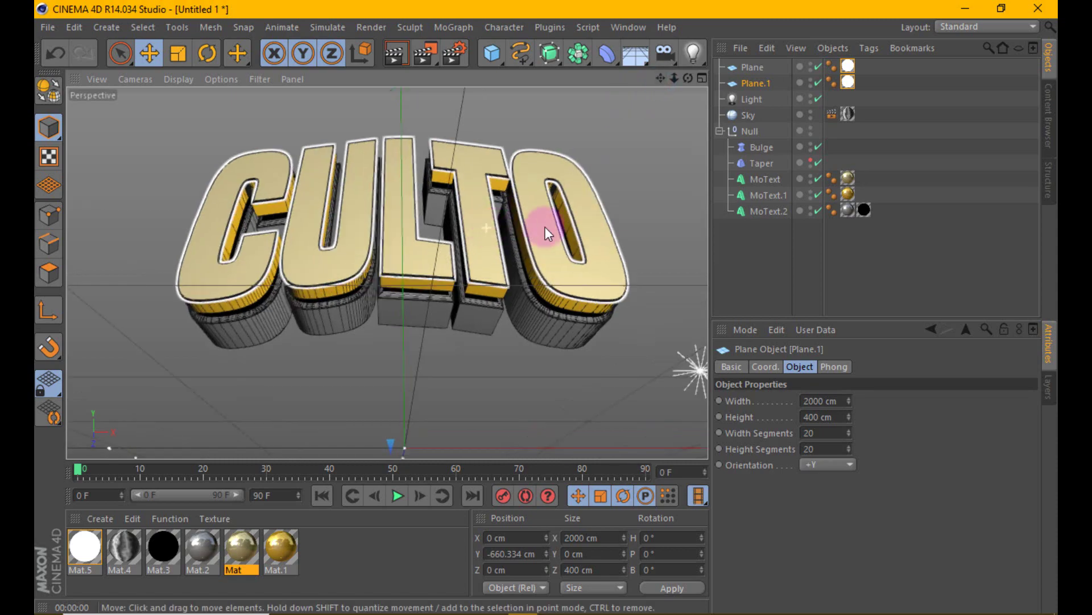
click(743, 212)
drag(826, 400, 826, 403)
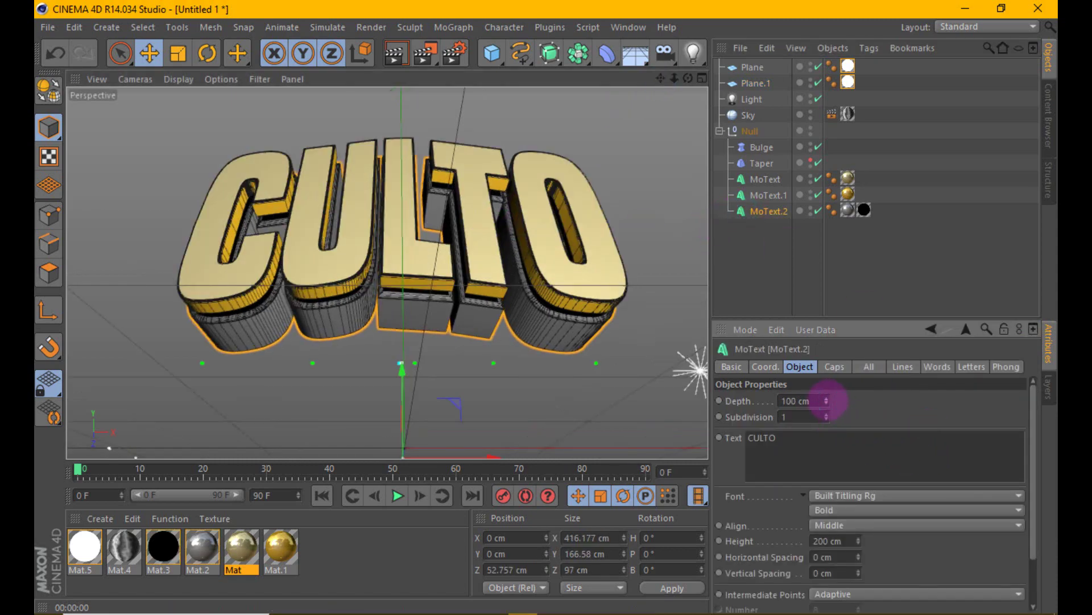
click(394, 53)
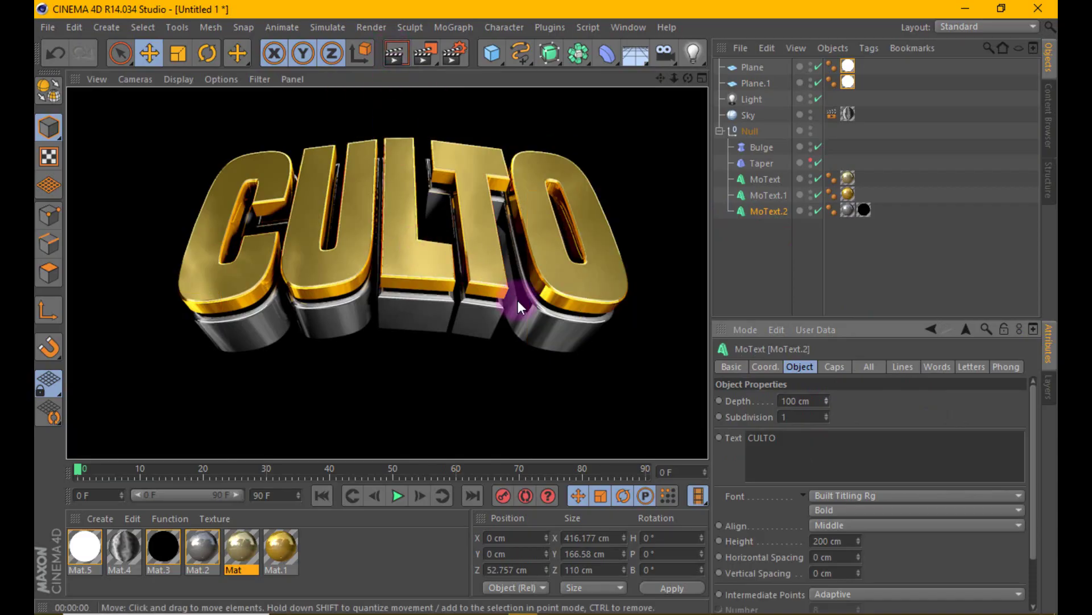
click(400, 279)
Rename the Null text group to CULTO
click(719, 131)
double_click(746, 130)
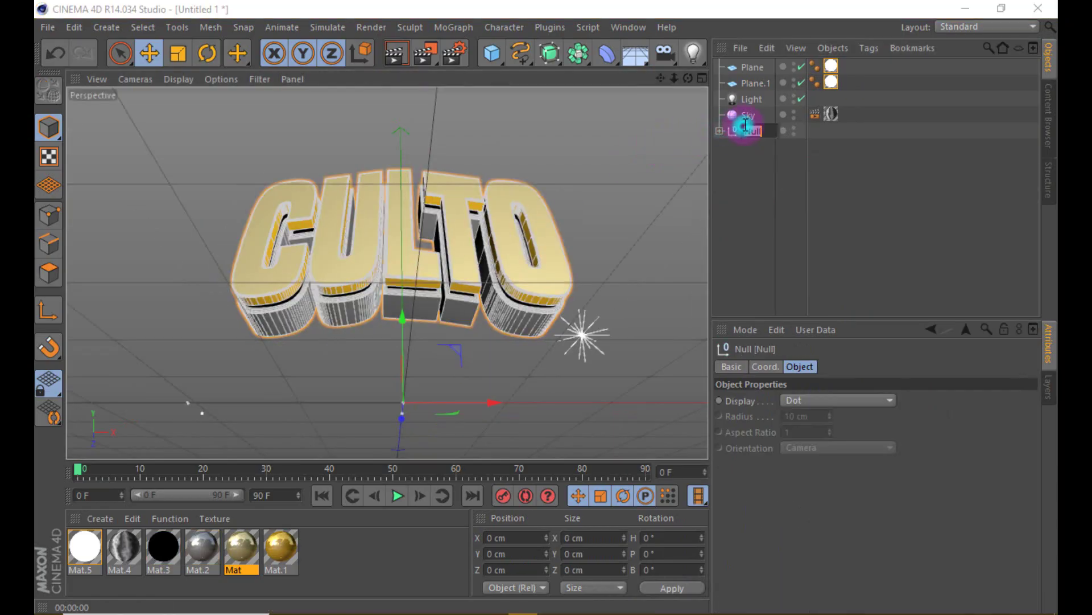
text(CULTO)
click(944, 148)
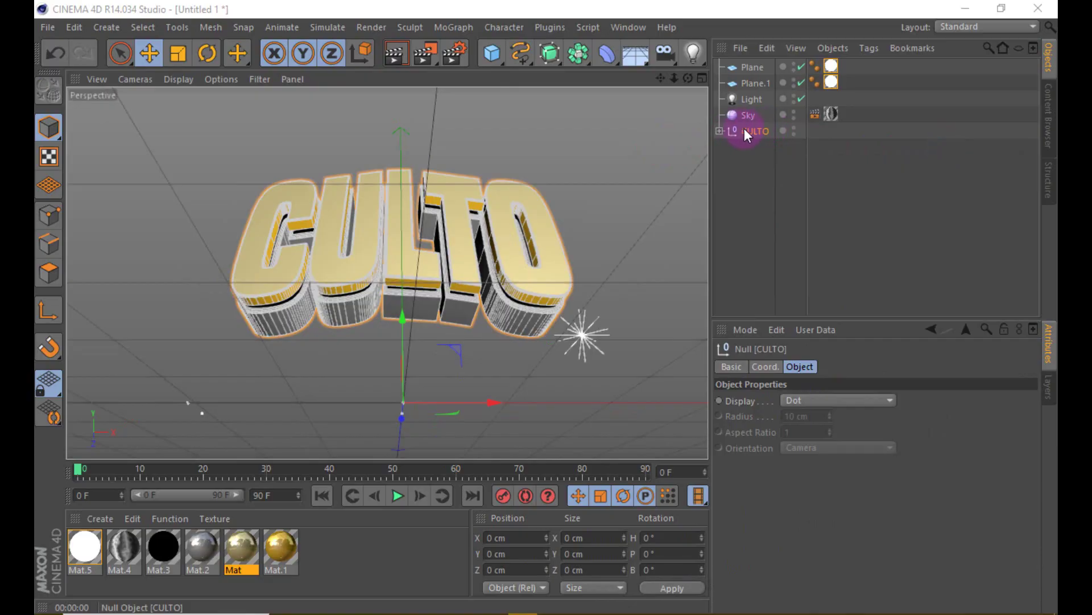
Duplicate CULTO as CULTO.1 at Y -155.833 cm and select its three MoText layers
drag(746, 130, 749, 166)
drag(396, 292, 404, 418)
alt+drag(391, 226, 408, 376)
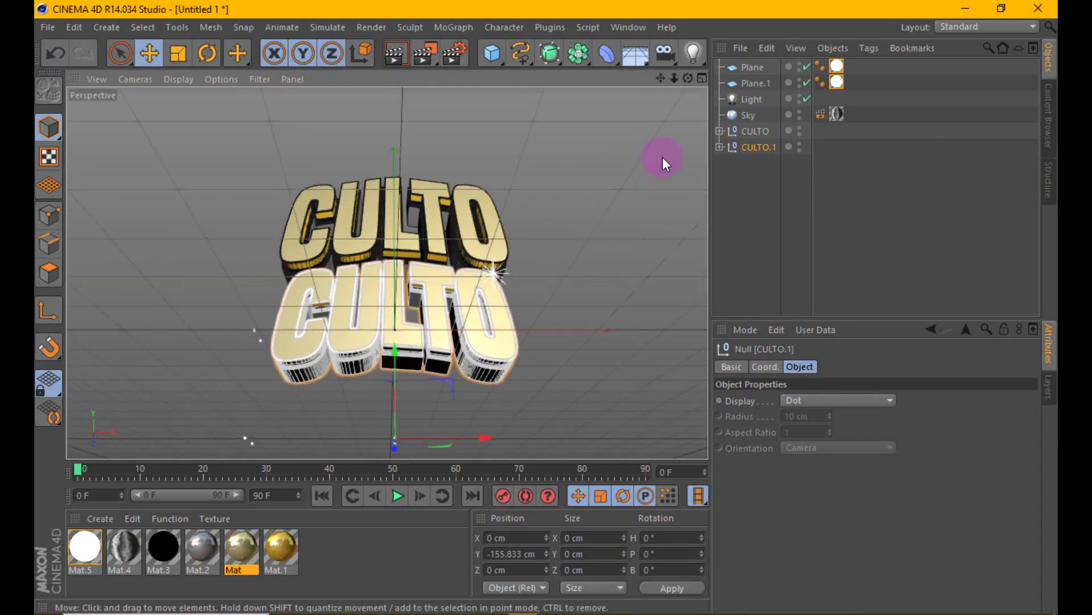
click(720, 147)
drag(763, 262, 763, 189)
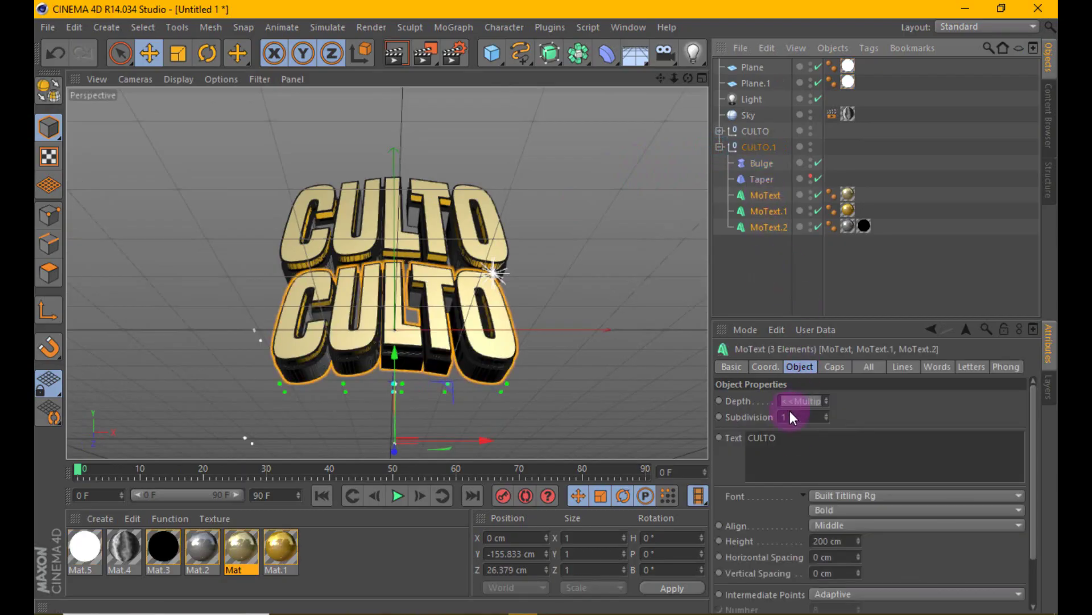
Change the copy's text to SEXTA, raise CULTO.1 to Y -153.03 cm, and render
double_click(792, 439)
text(EVA)
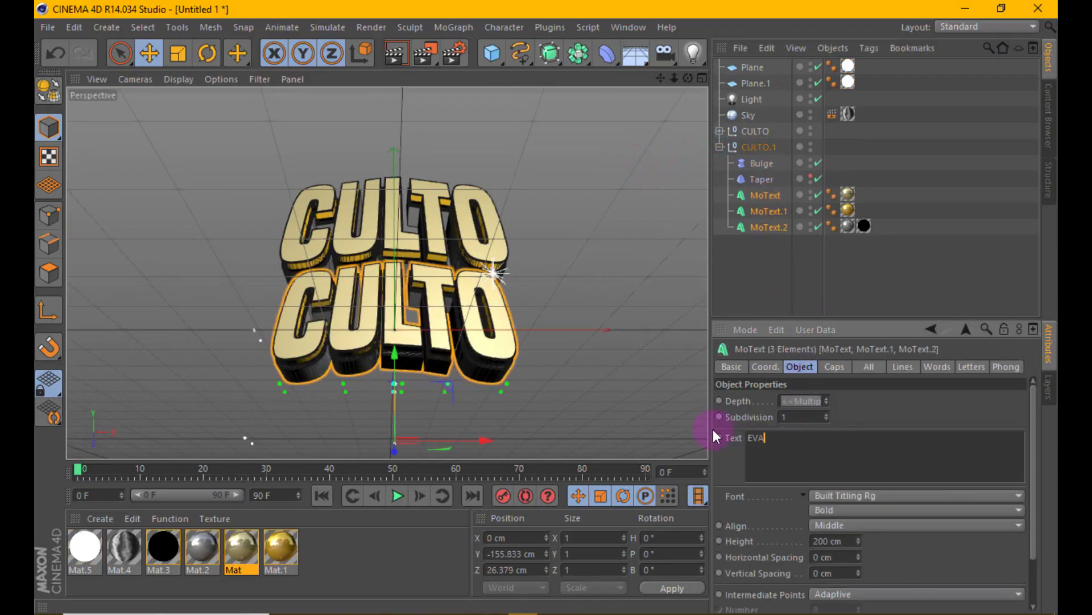
key(BackSpace)
key(BackSpace)
key(BackSpace)
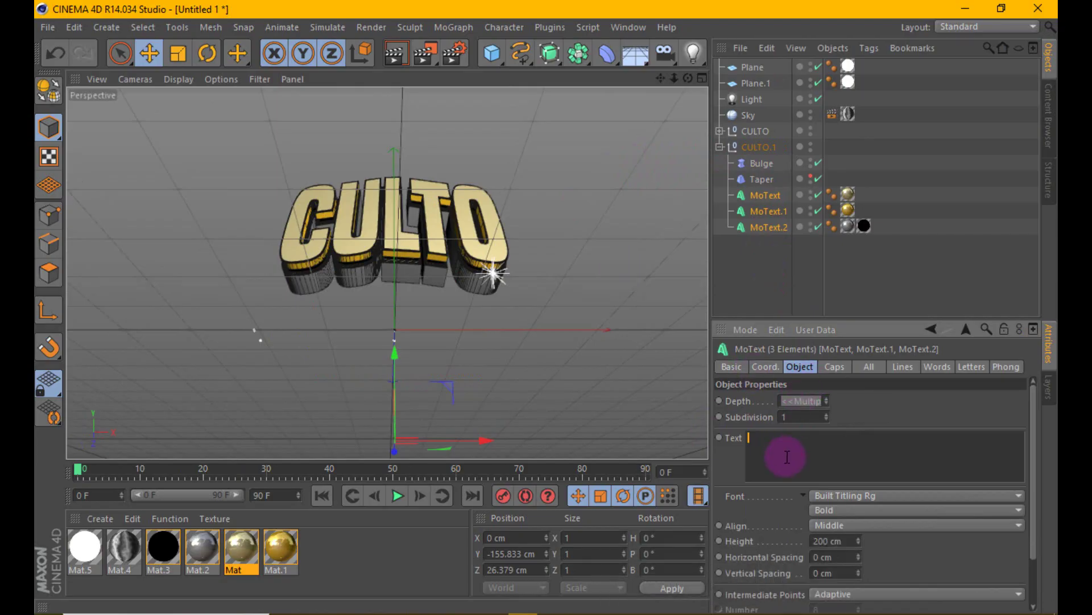
text(SEXT)
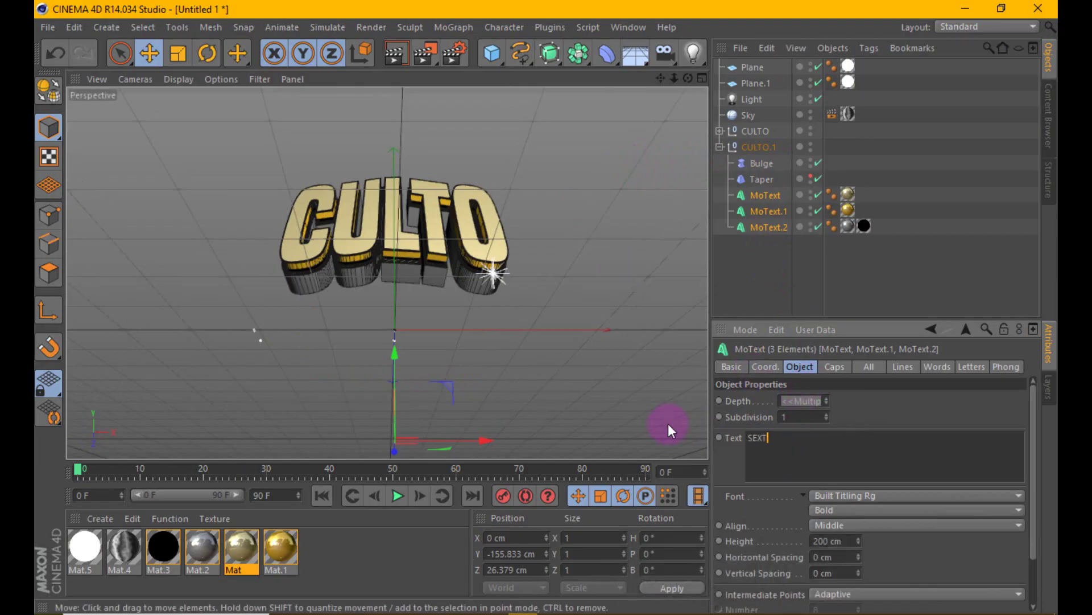
text(A)
click(916, 411)
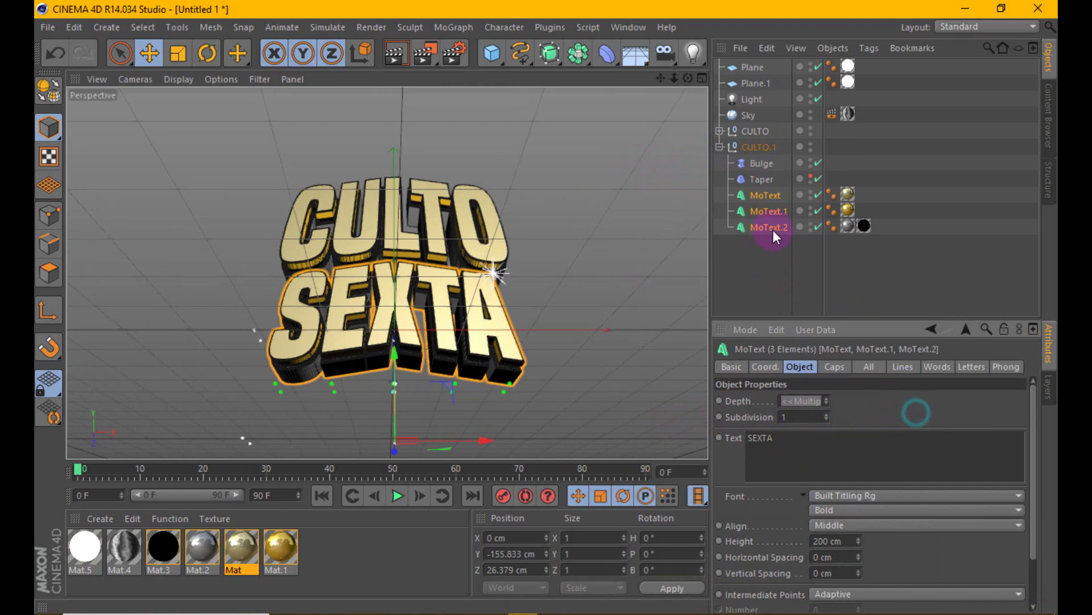
click(757, 145)
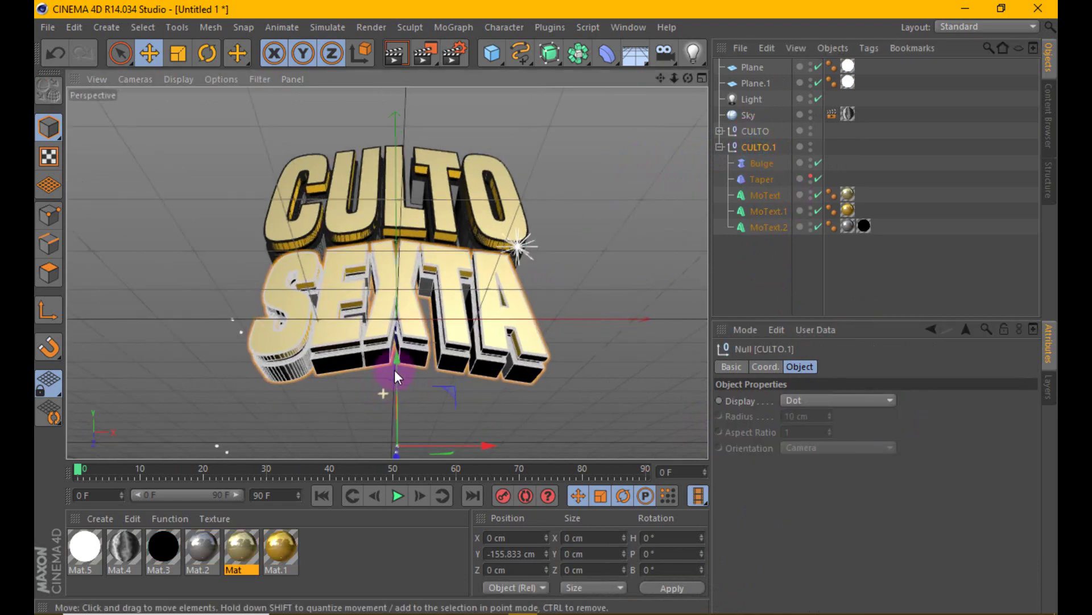
mouse_move(395, 373)
mouse_down()
mouse_move(401, 341)
mouse_move(399, 437)
mouse_move(397, 135)
mouse_up()
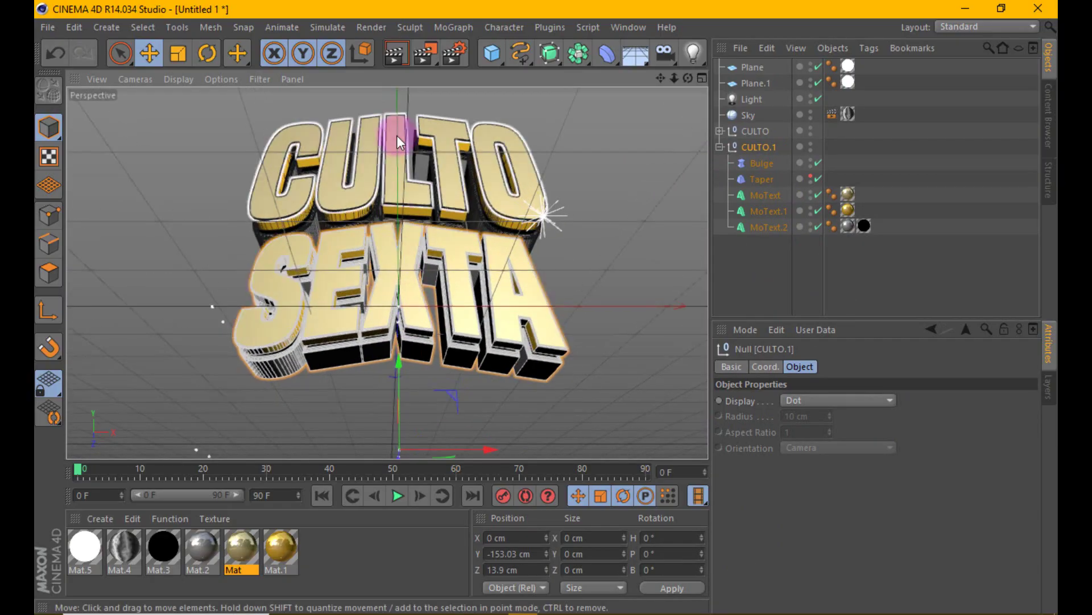
click(391, 55)
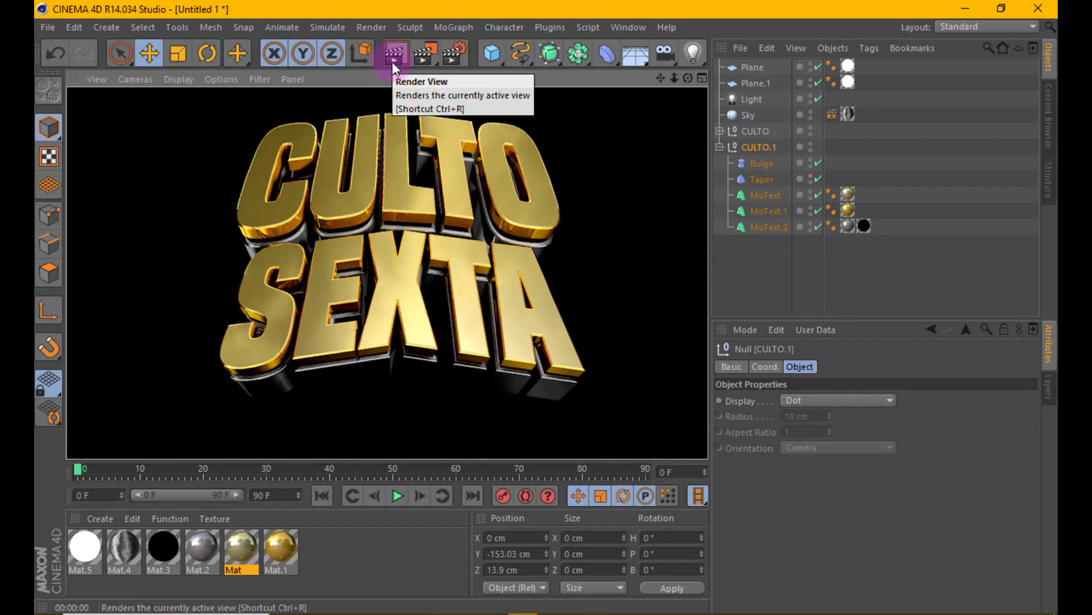
Lower the omni light beneath the lettering in the Front view and render previews
click(445, 309)
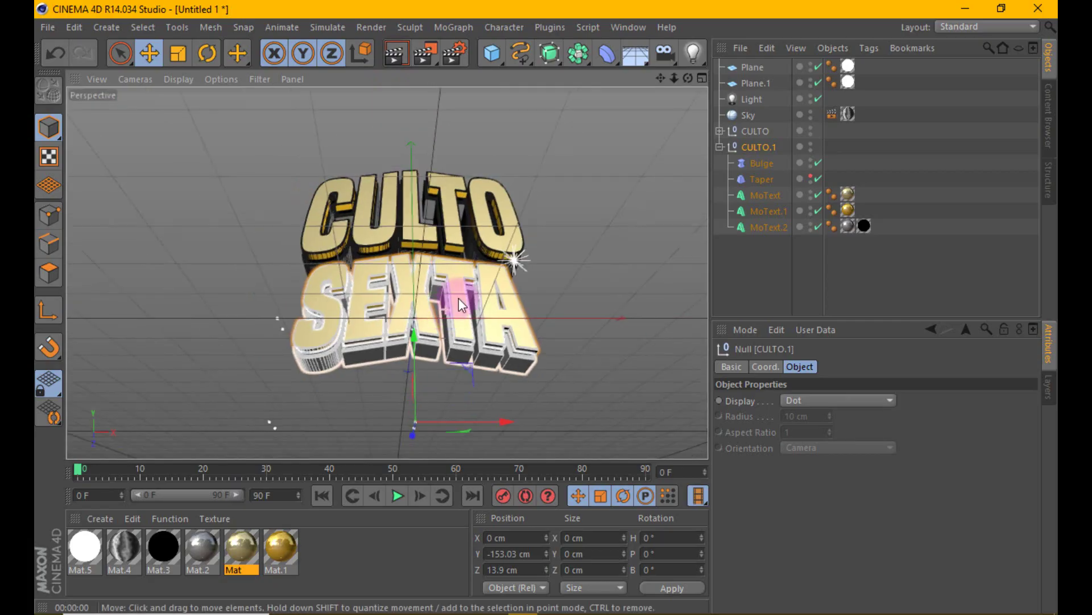
click(747, 99)
middle_click(695, 89)
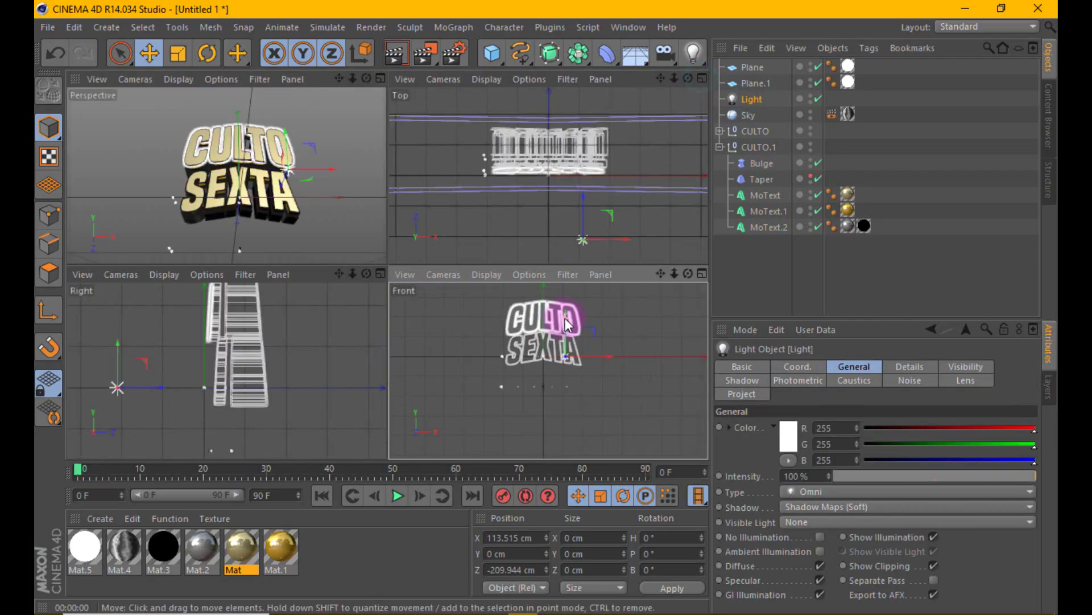
drag(566, 325, 561, 367)
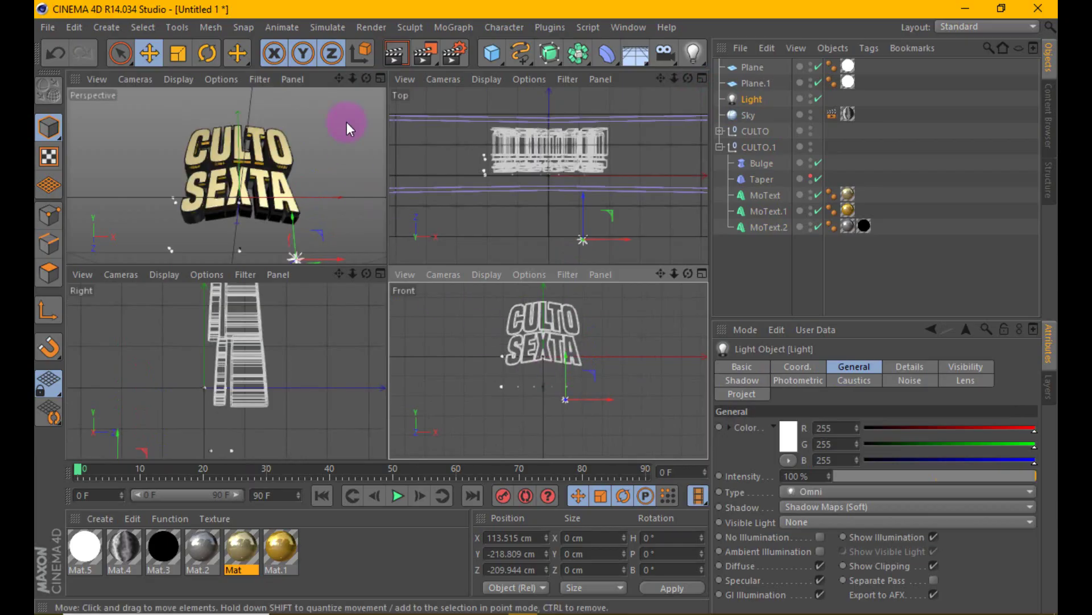
click(380, 79)
click(391, 57)
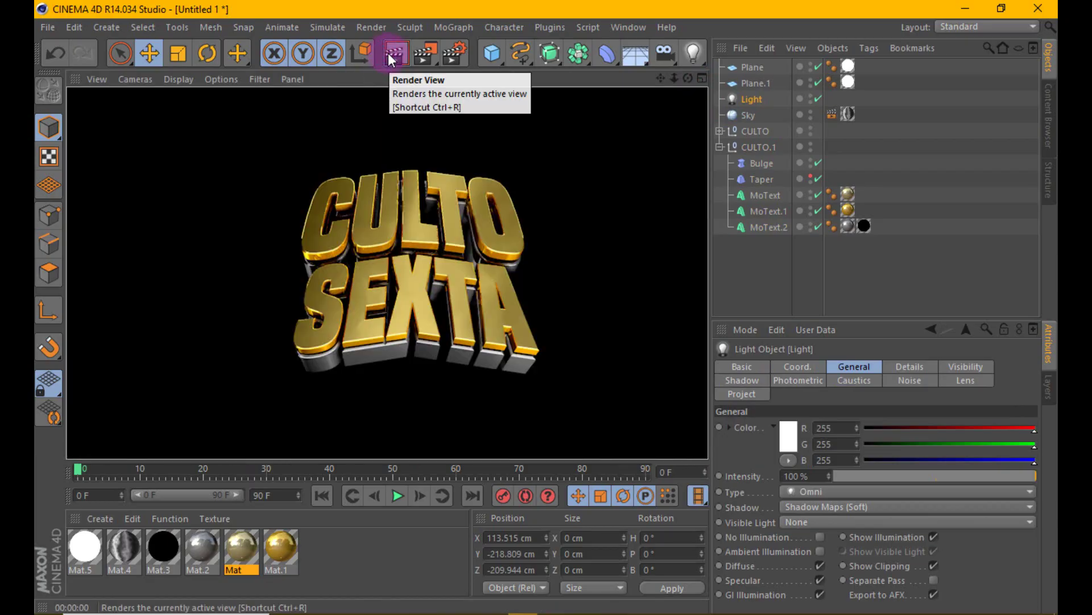
click(443, 265)
click(402, 53)
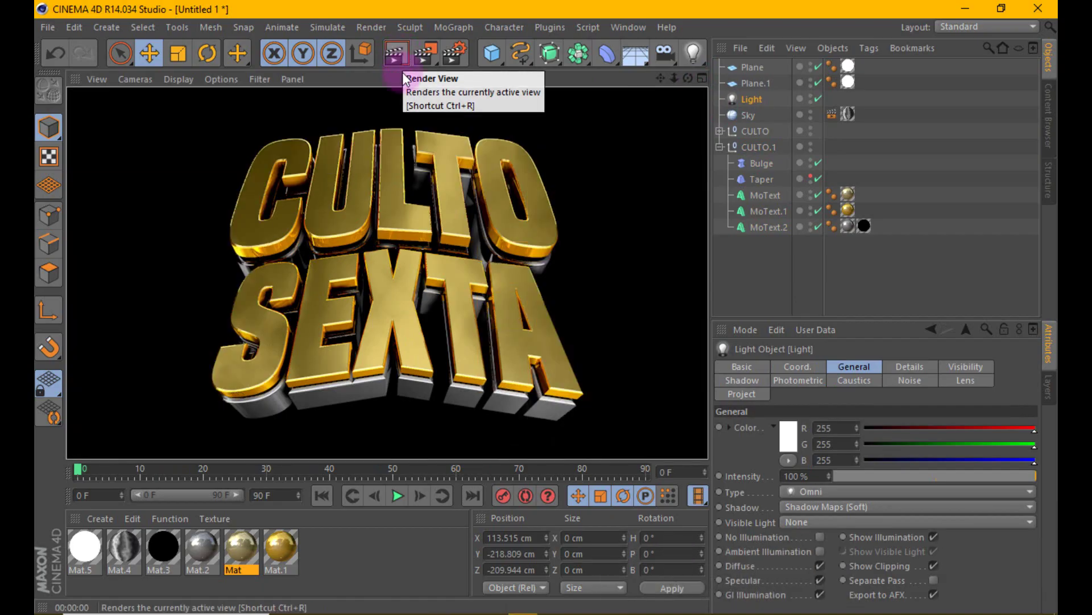
click(408, 111)
Move the CULTO.1 group forward to Z 112.757 cm and render a closer preview
click(431, 240)
alt+drag(432, 241, 422, 199)
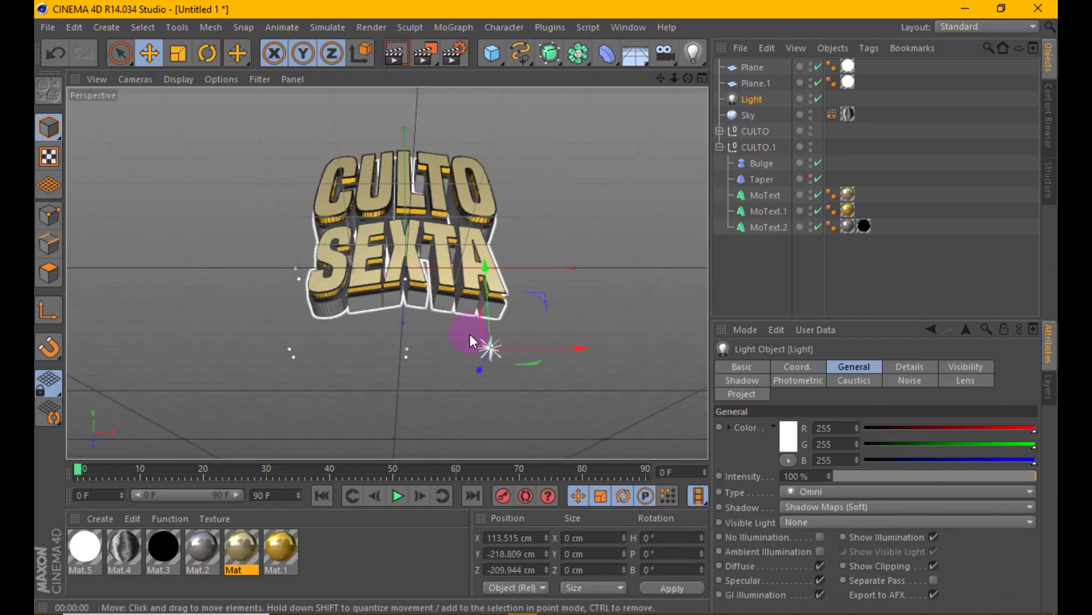
click(742, 150)
drag(404, 375, 405, 381)
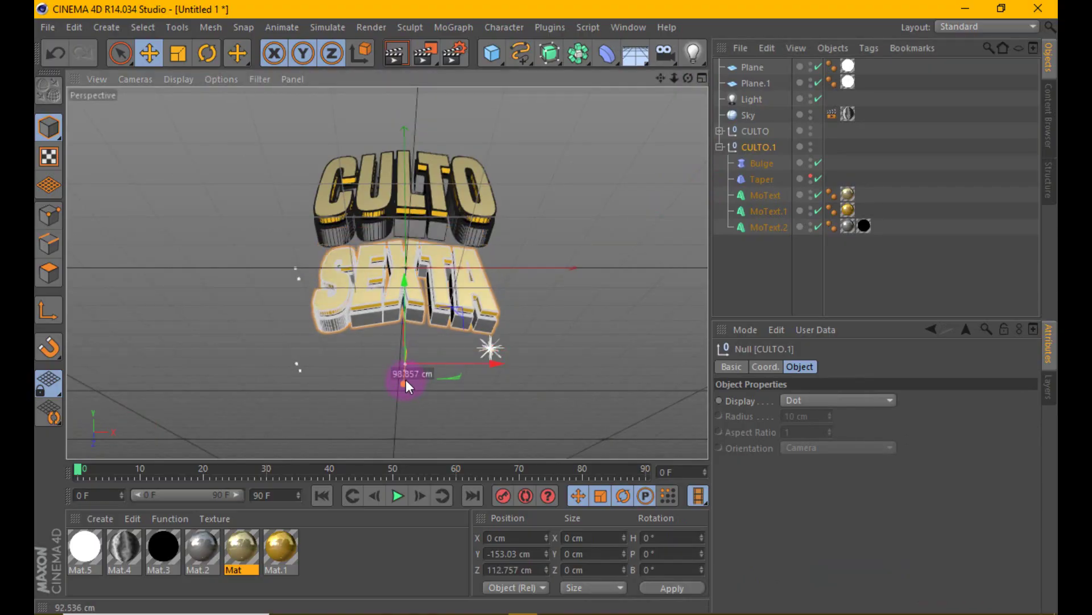
alt+right_drag(405, 380, 428, 87)
click(398, 53)
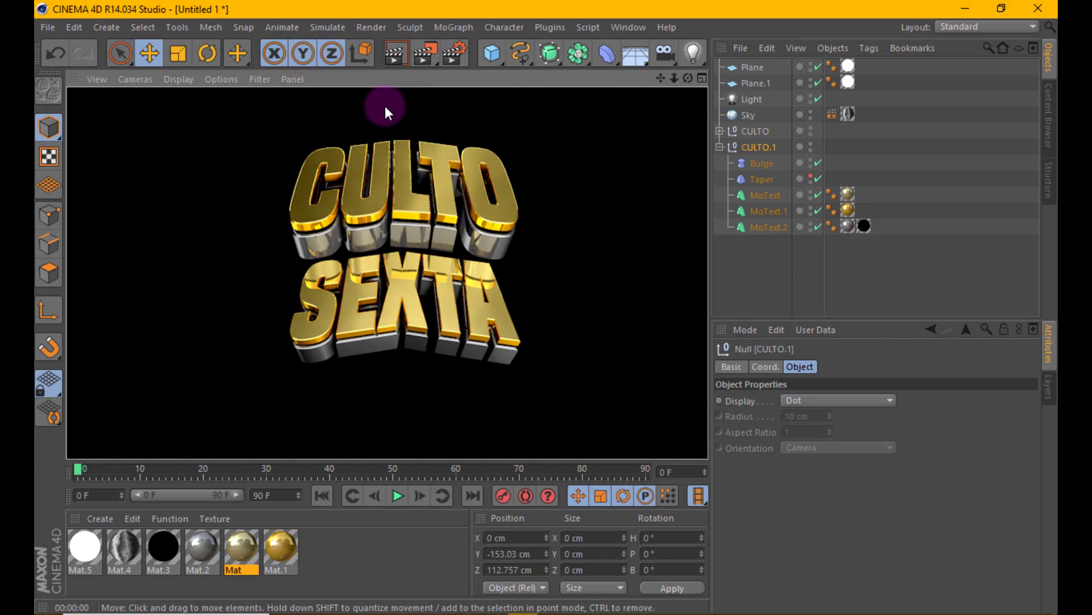
Nudge the CULTO.1 group slightly up and back toward CULTO
click(424, 176)
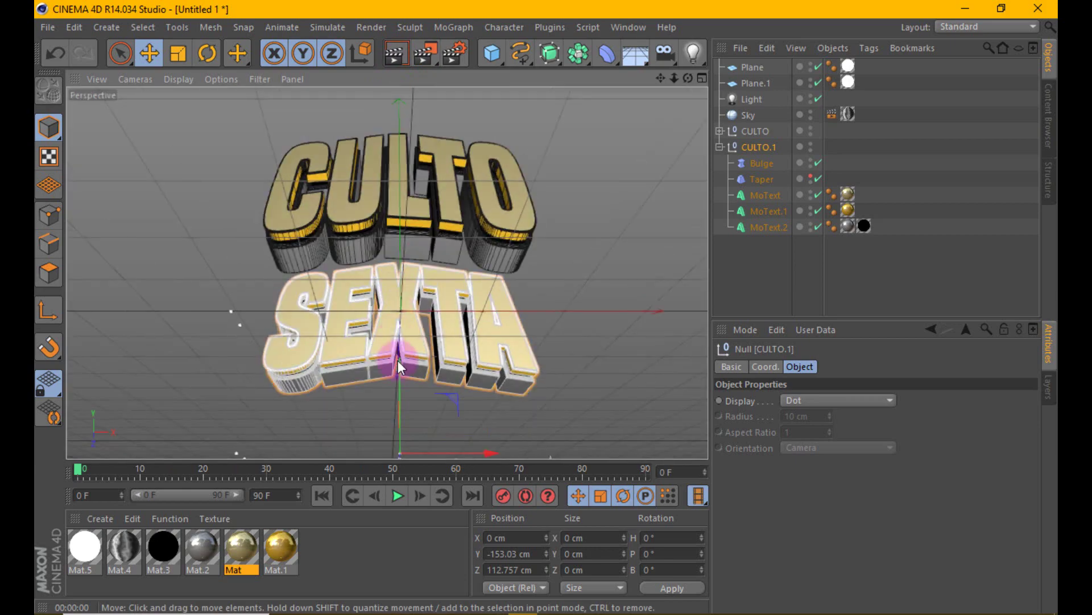
drag(398, 360, 399, 363)
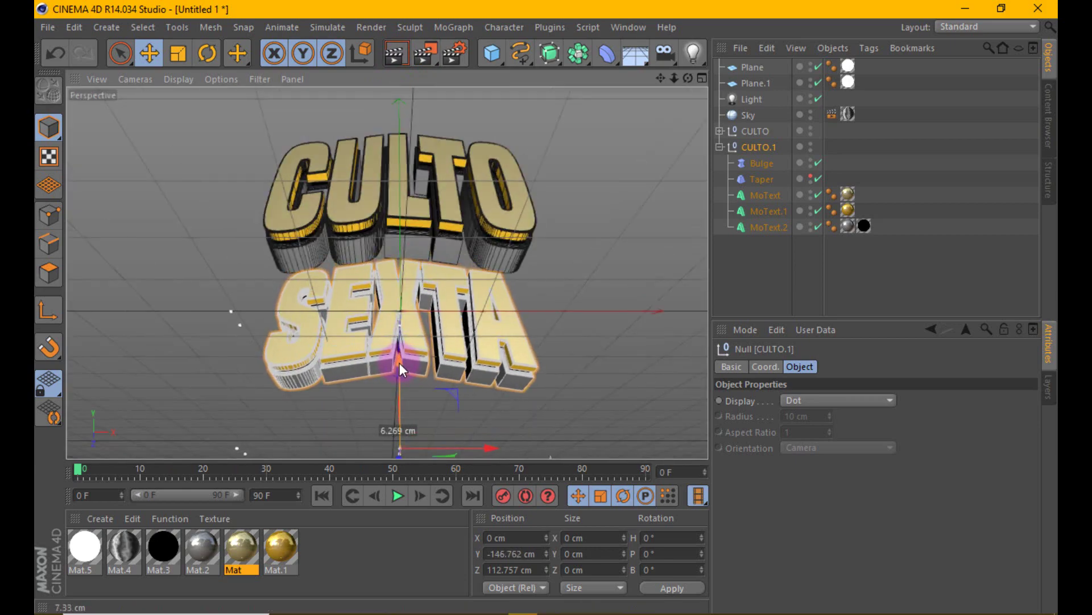
drag(410, 390, 397, 421)
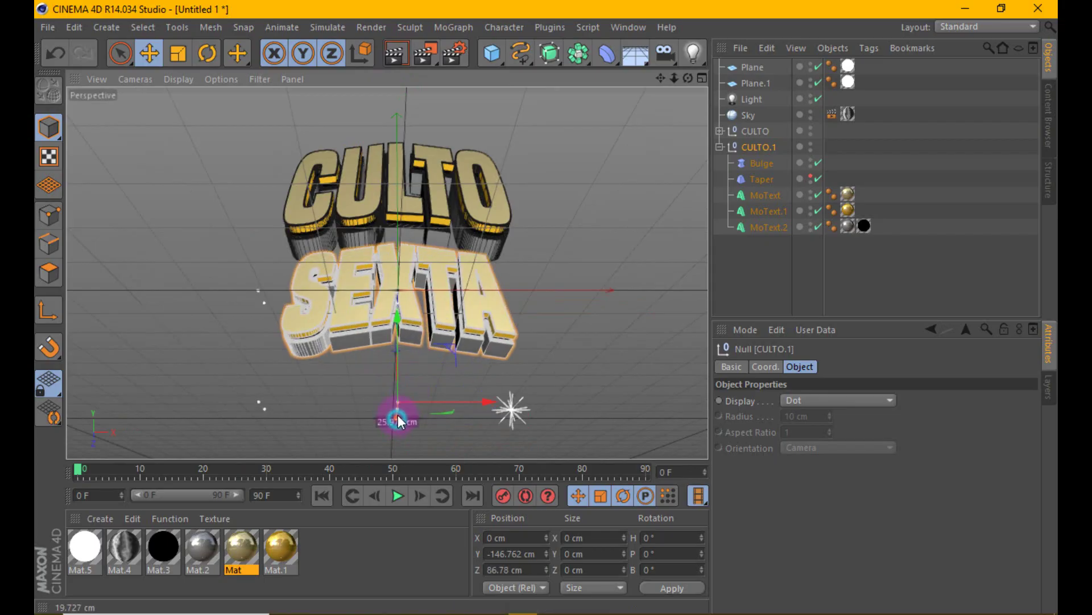
scroll(398, 415, up, 2)
Move SEXTA's MoText.2 to Z 58.794 cm and render a closer view
click(756, 226)
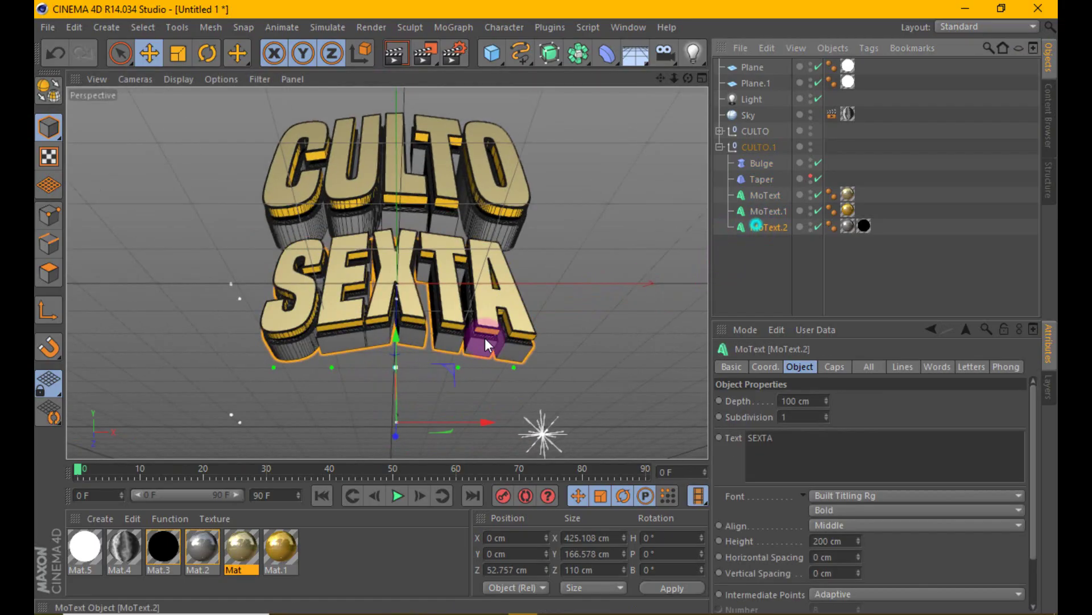
drag(395, 435, 398, 438)
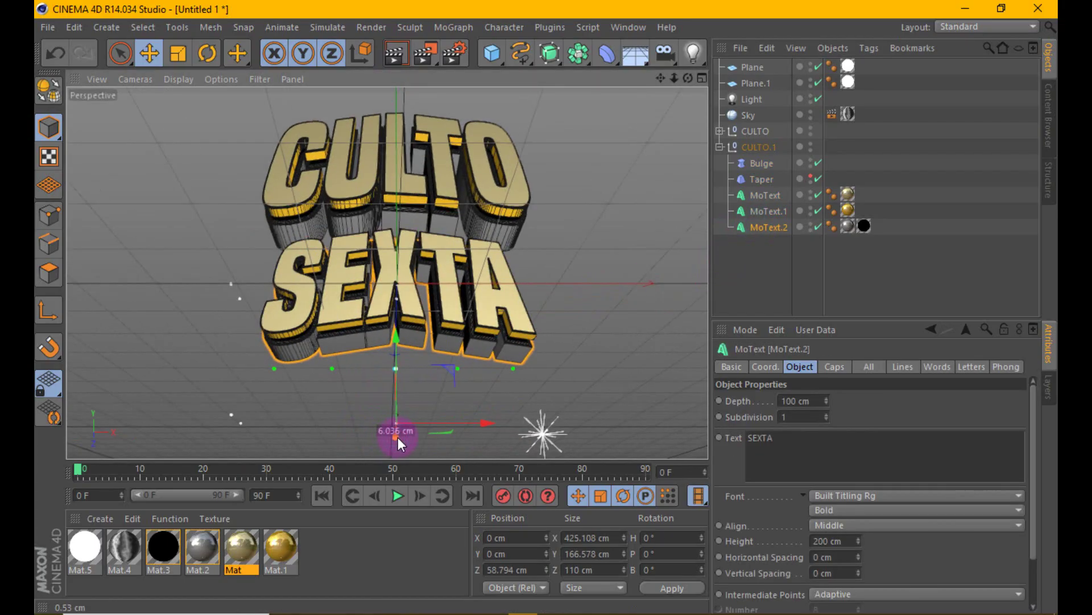
scroll(399, 210, up, 2)
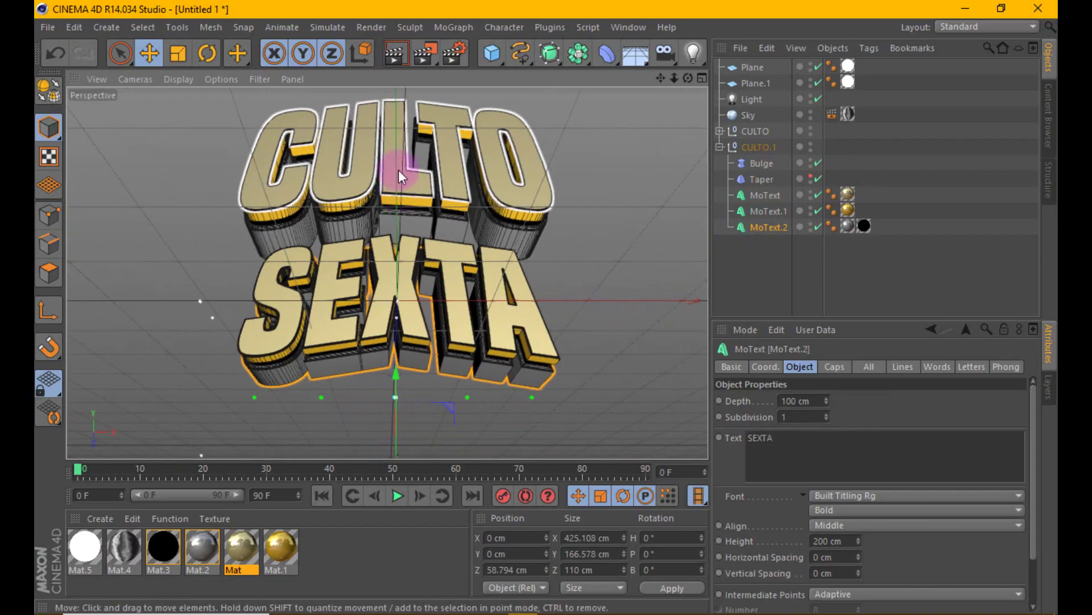
click(396, 52)
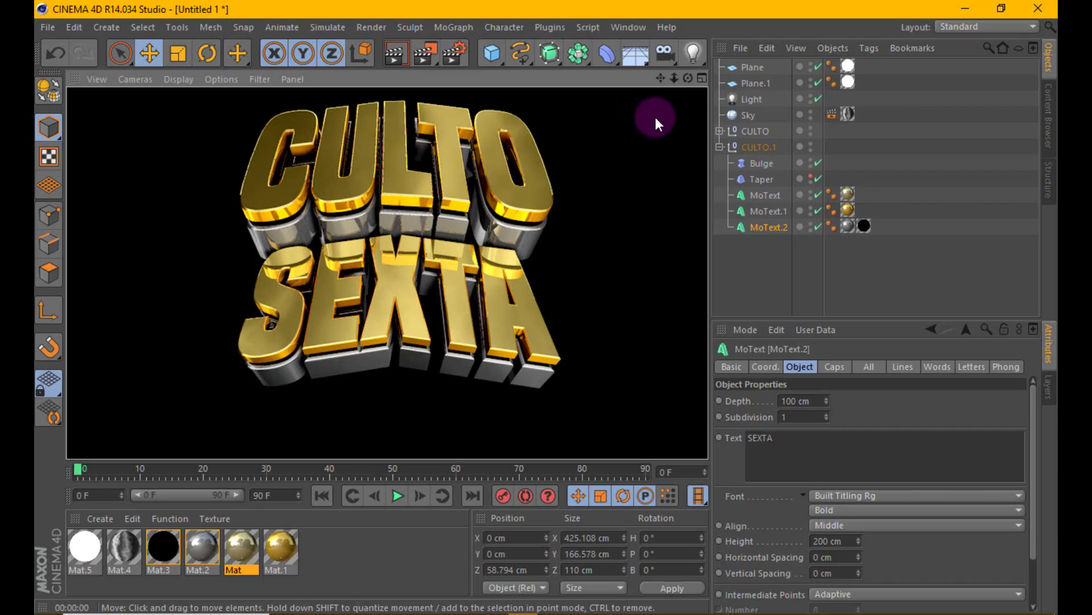
drag(660, 78, 429, 210)
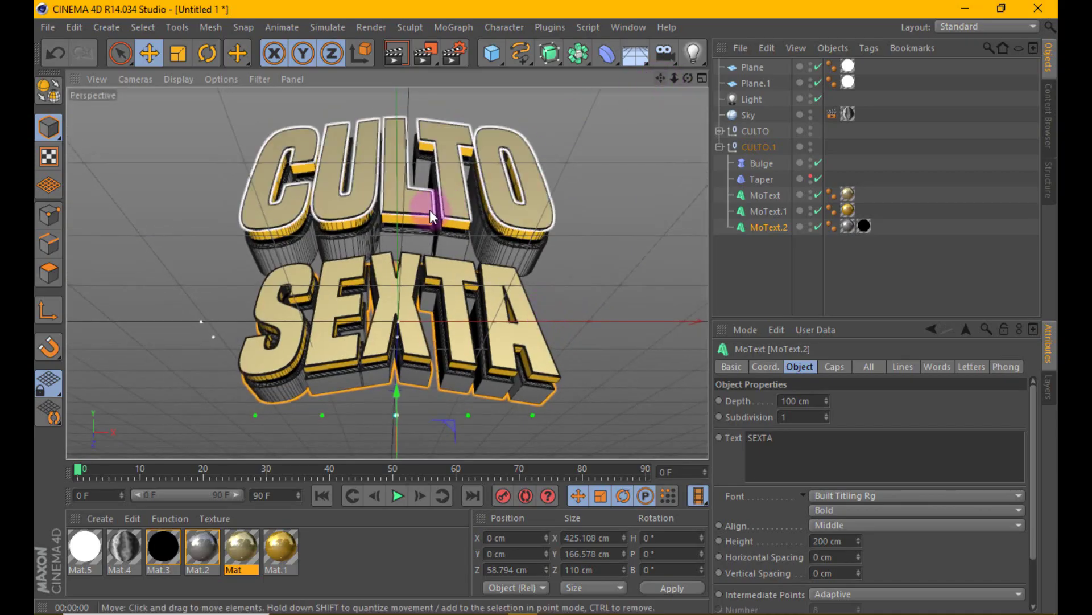
scroll(429, 209, up, 2)
click(388, 54)
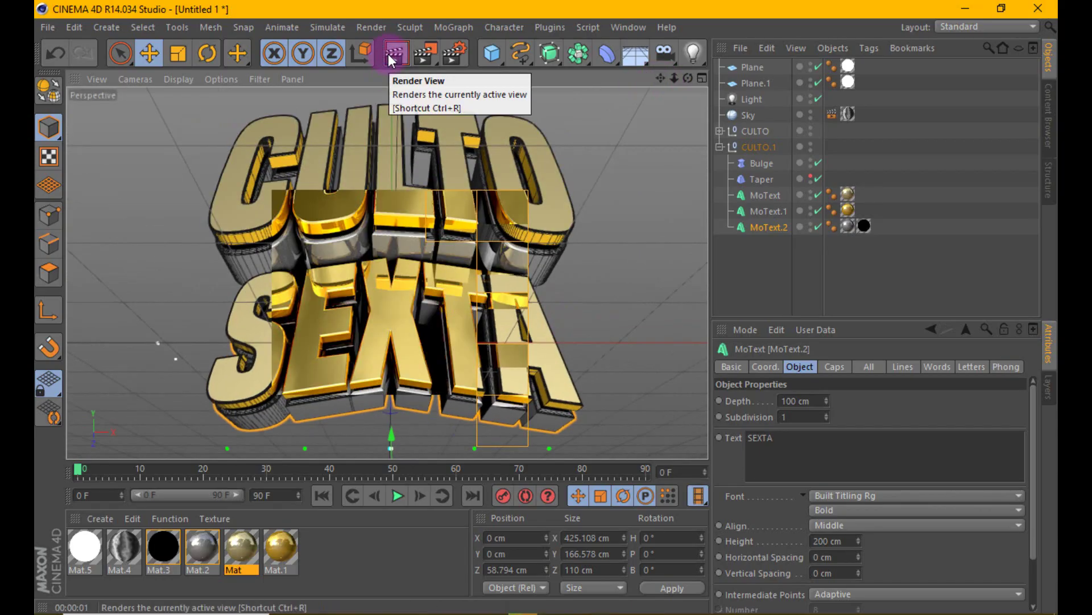
Set Mat's Reflection Blurriness to 7% and render CULTO over SEXTA
double_click(241, 547)
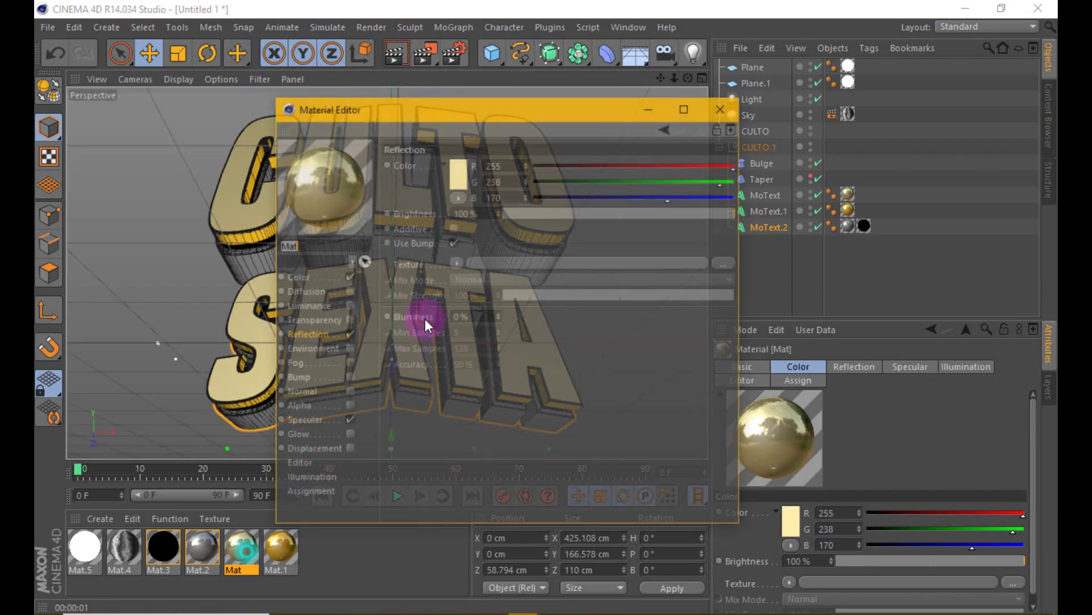
double_click(477, 316)
text(7)
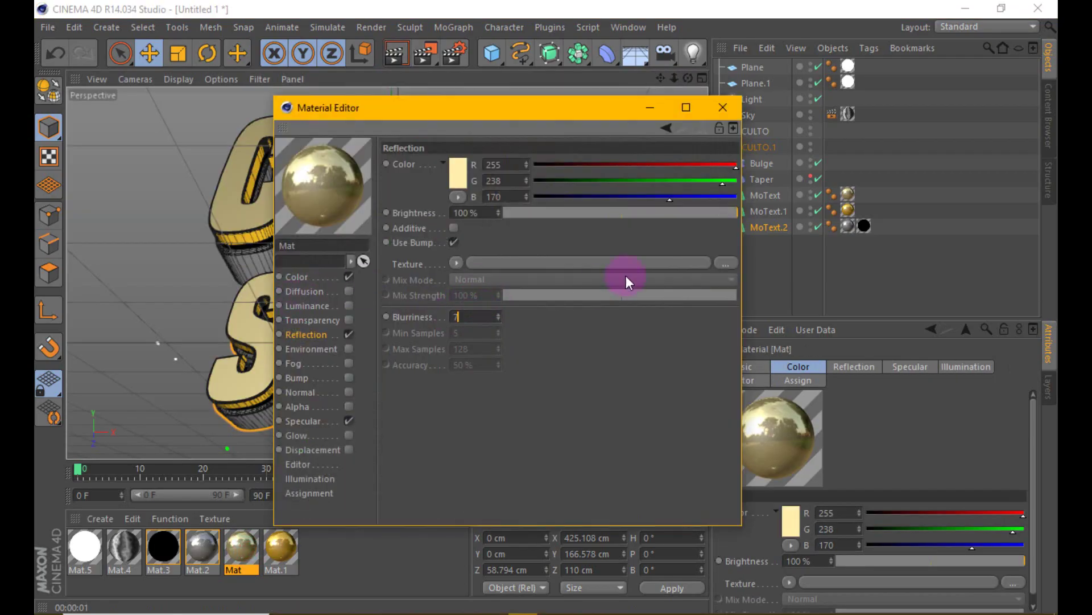
click(750, 101)
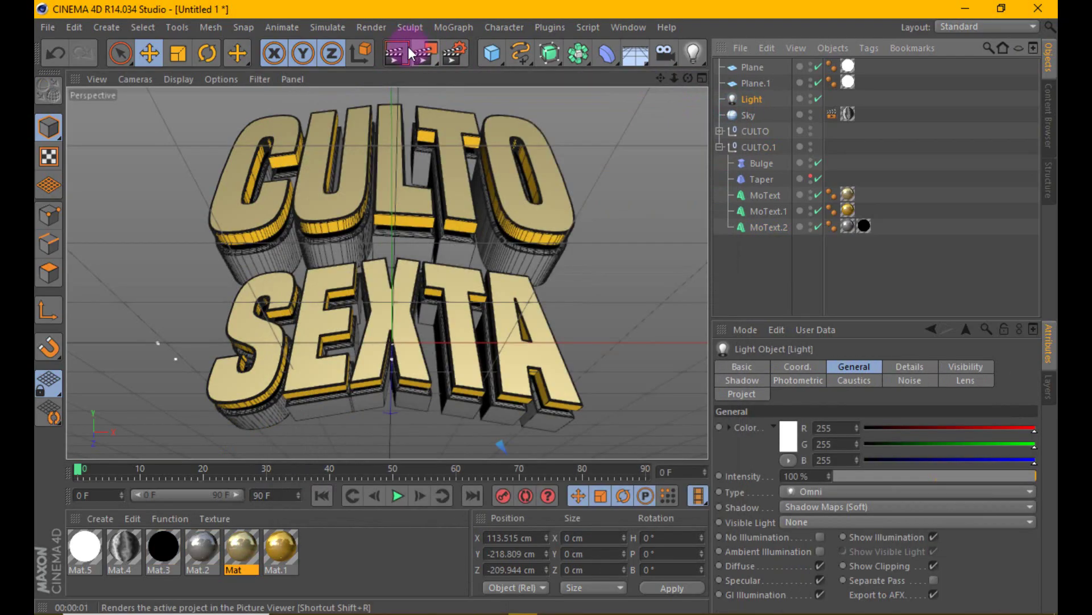
click(405, 46)
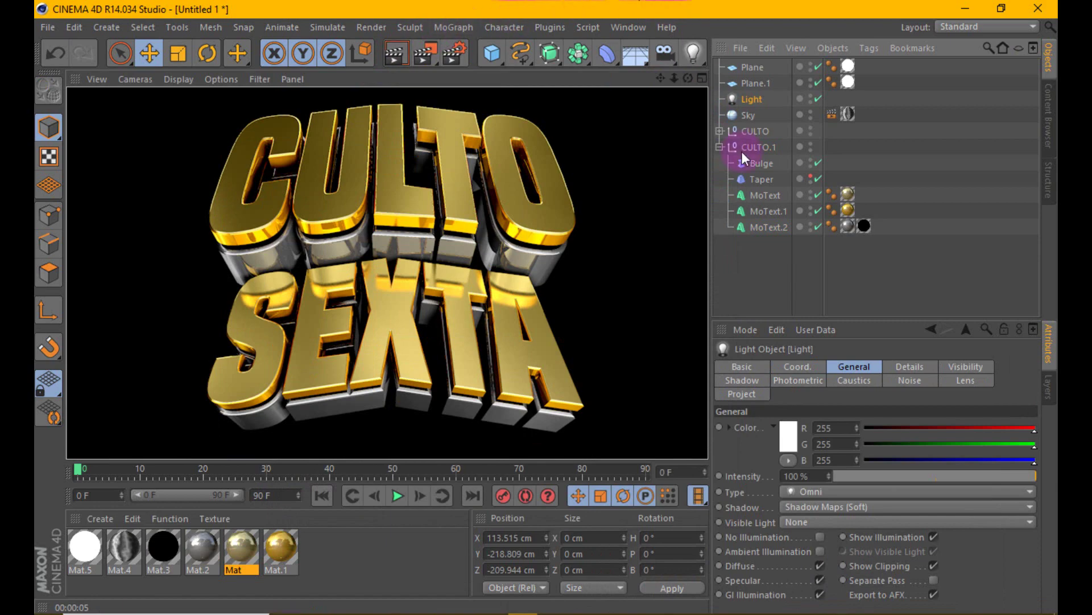
Set SEXTA's MoText.2 extrusion depth to 200 cm, after first trying 150 cm
click(769, 227)
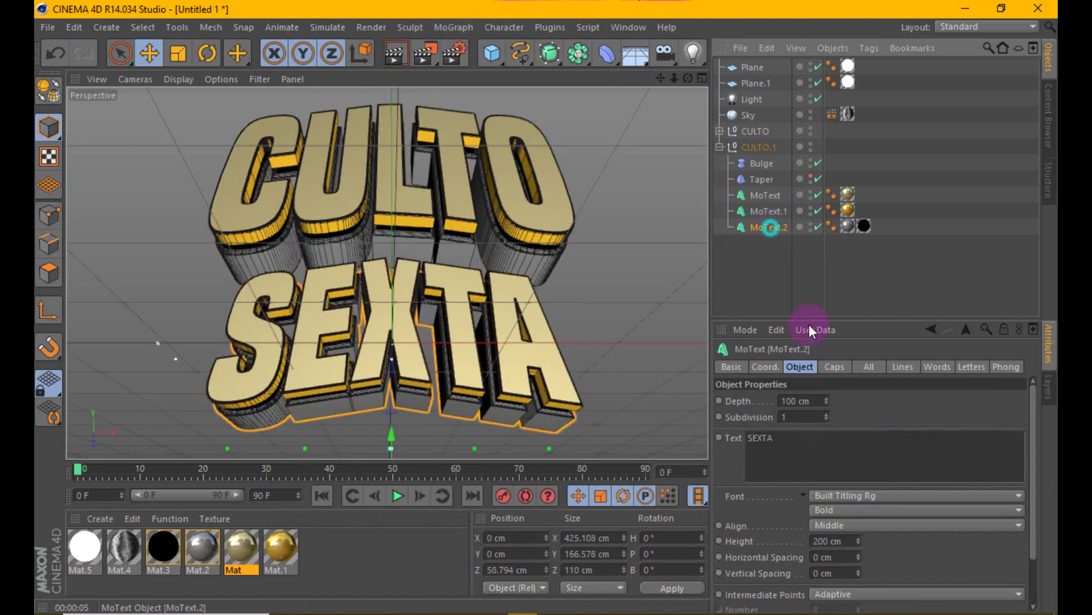
double_click(818, 401)
text(150)
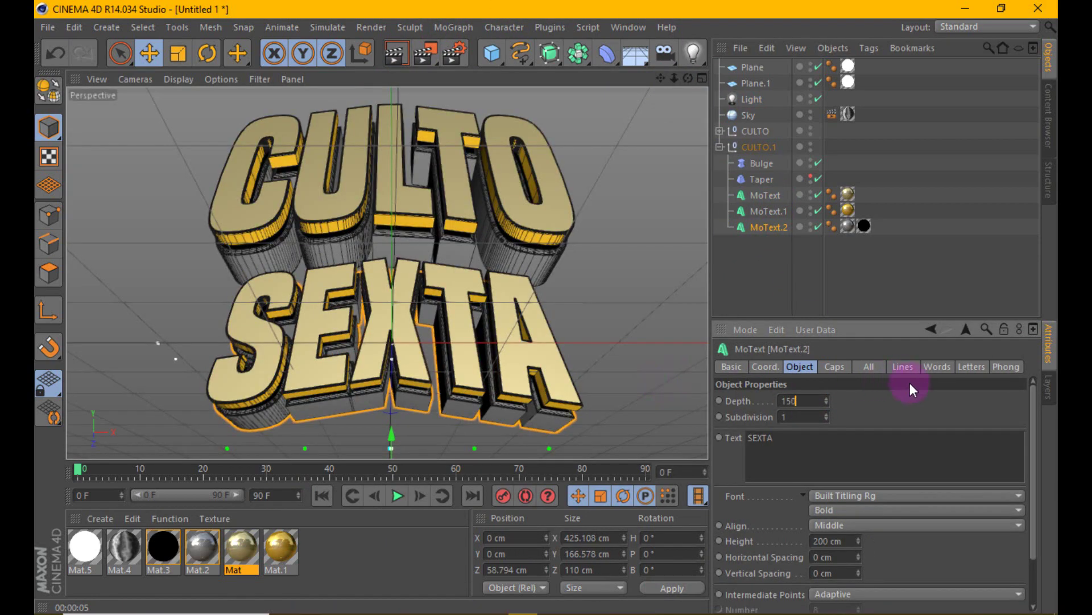
key(Return)
double_click(811, 401)
text(2)
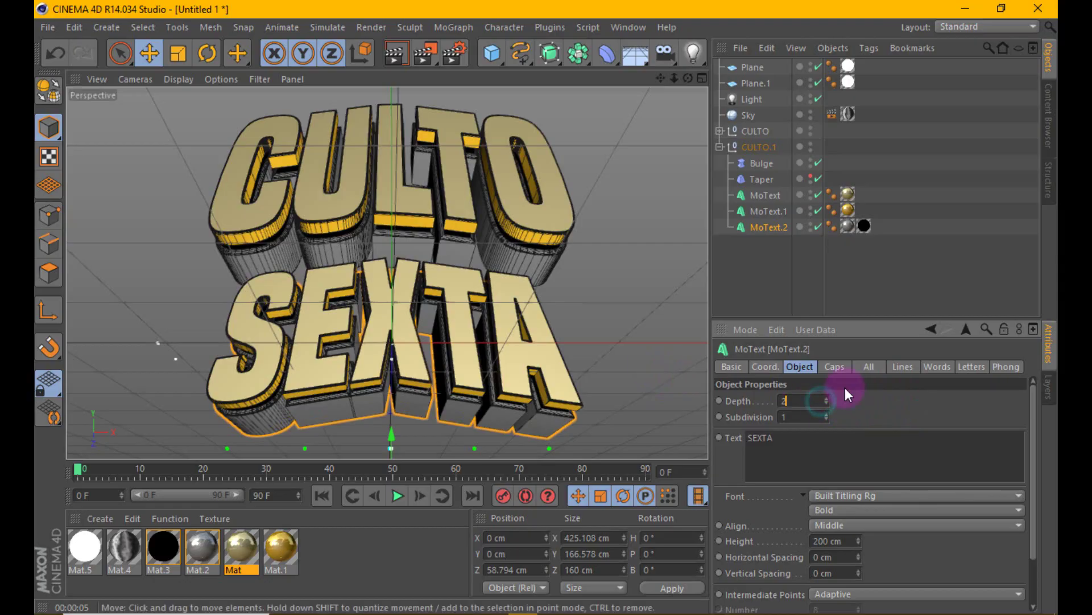
text(0)
key(Return)
click(812, 399)
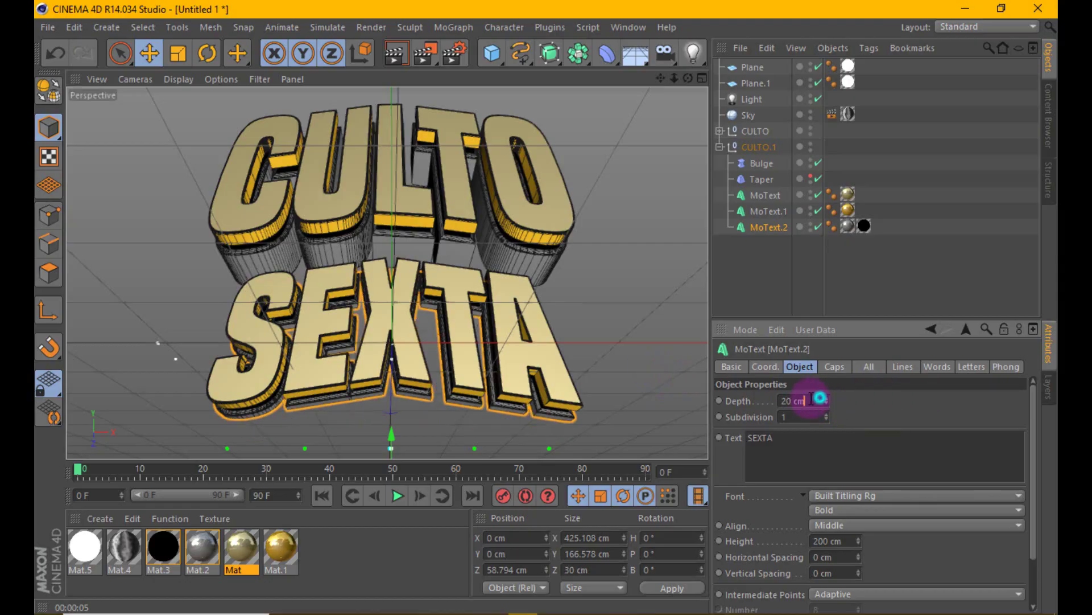
text(0)
key(Return)
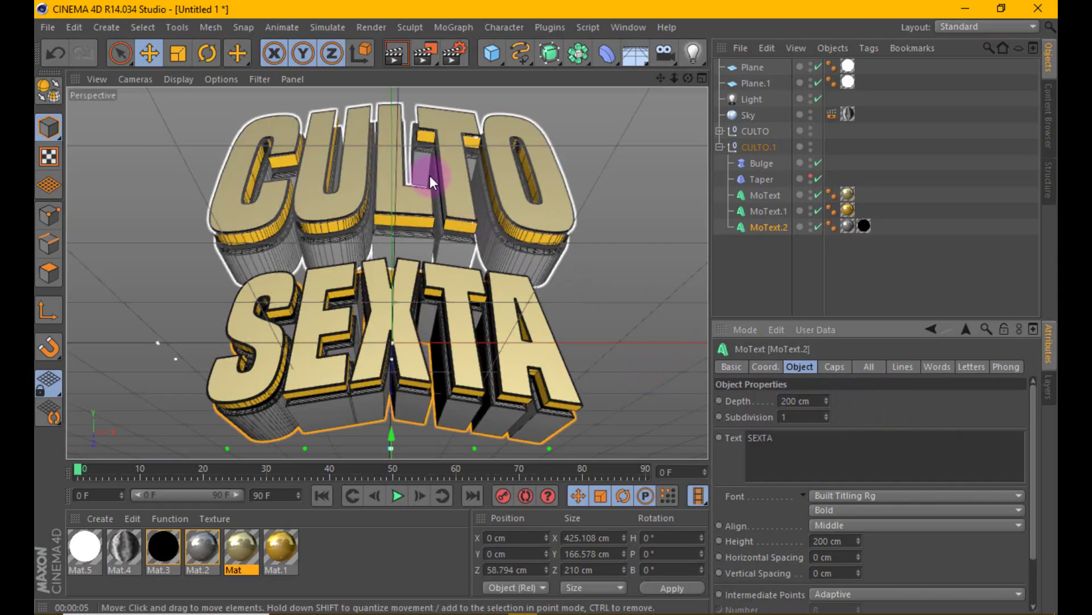
Lower the CULTO.1 group slightly to Y -150.85 cm, Z 80.603 cm
mouse_move(654, 239)
alt+mouse_down()
mouse_move(462, 260)
mouse_move(587, 190)
alt+mouse_up()
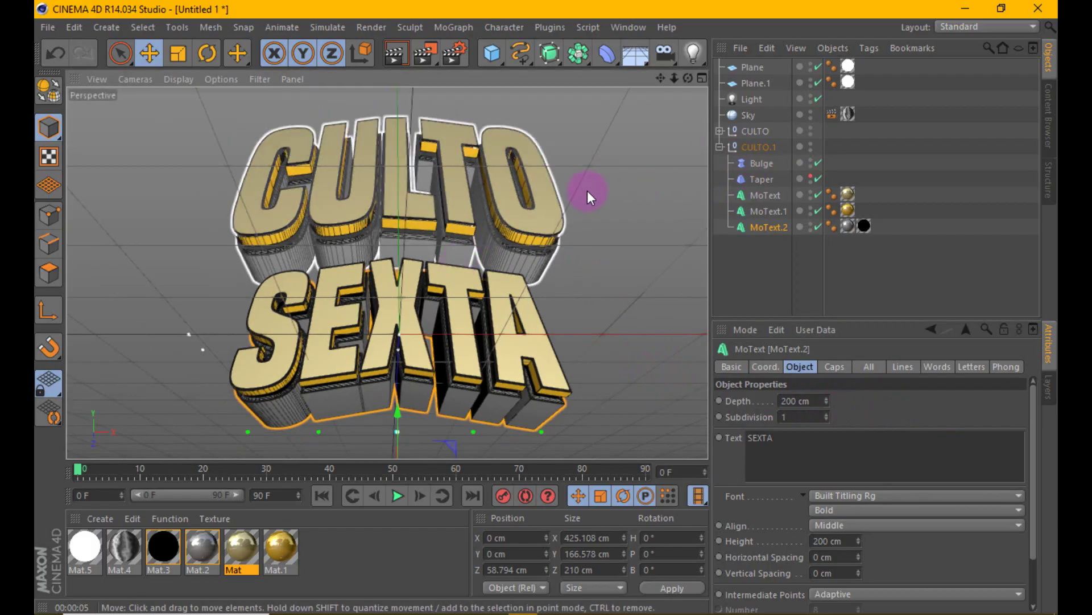
click(760, 147)
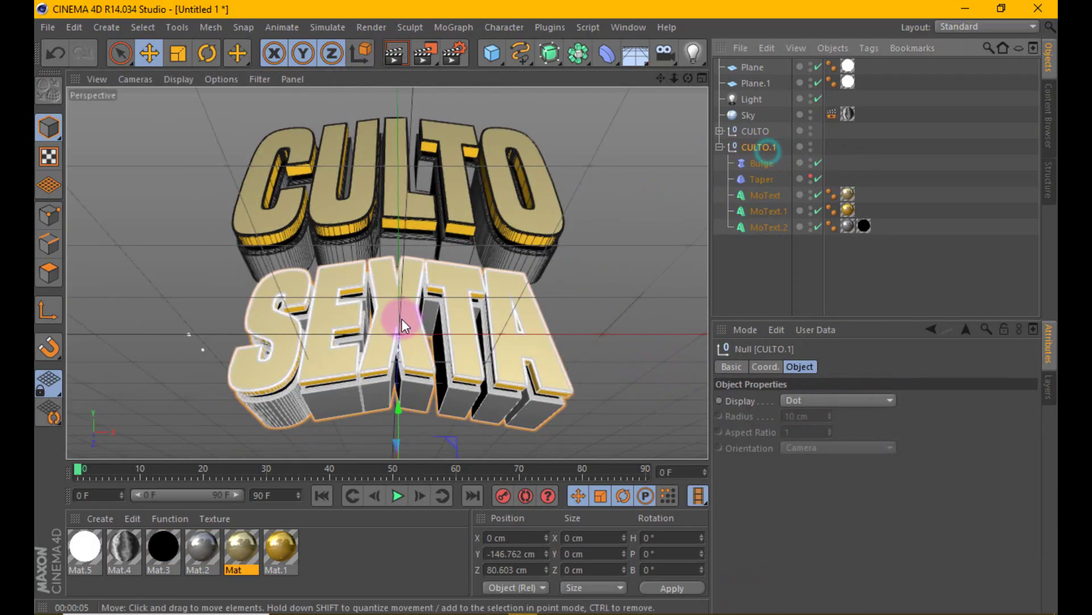
drag(398, 406, 402, 413)
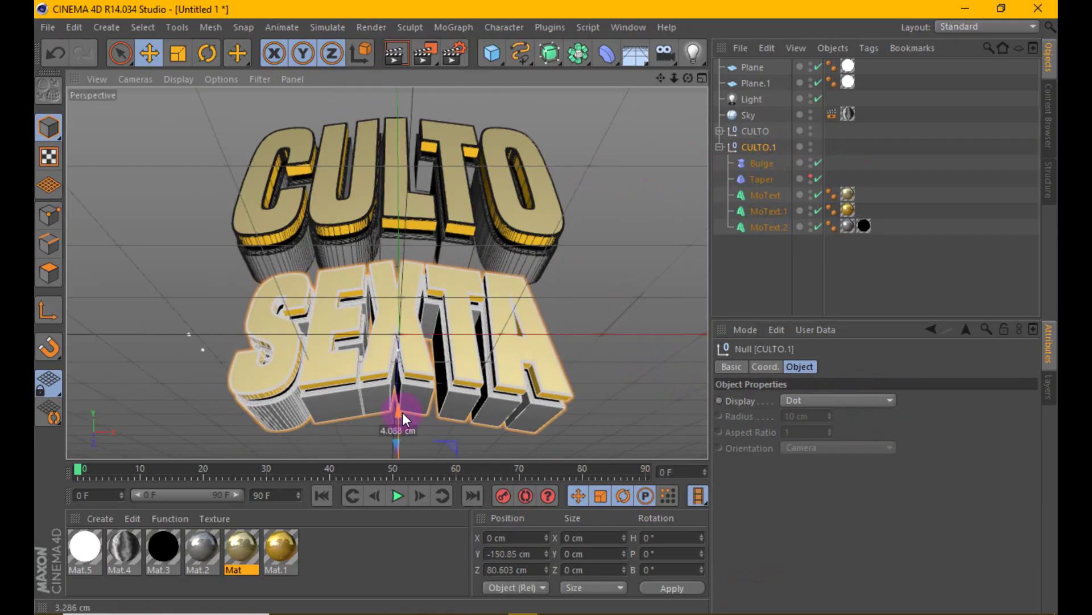
Set Mat's reflection blurriness to 12% and render a preview
click(391, 54)
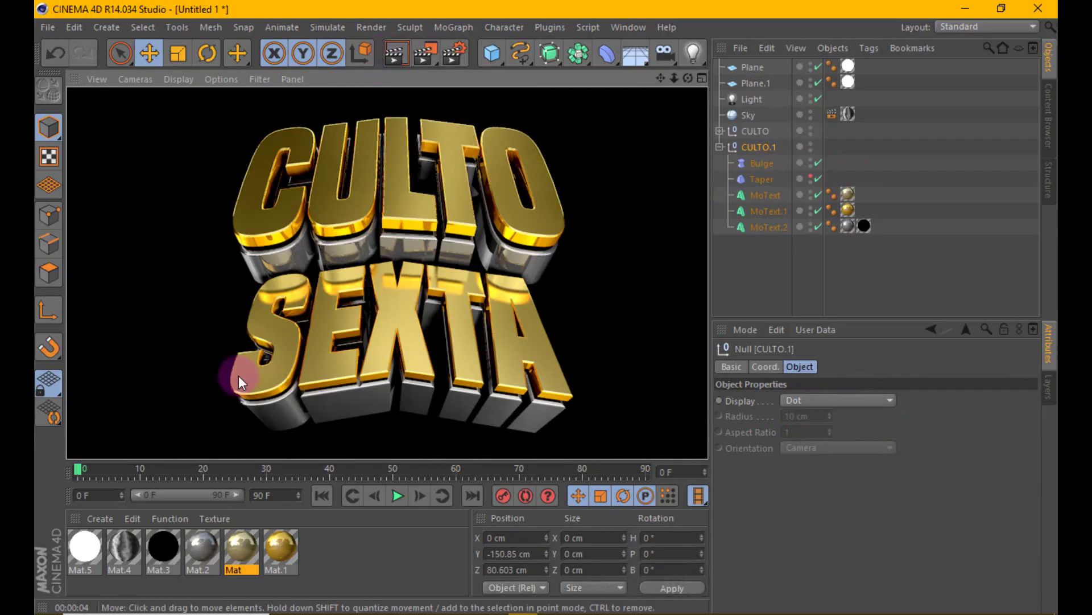
double_click(240, 545)
click(305, 334)
click(487, 314)
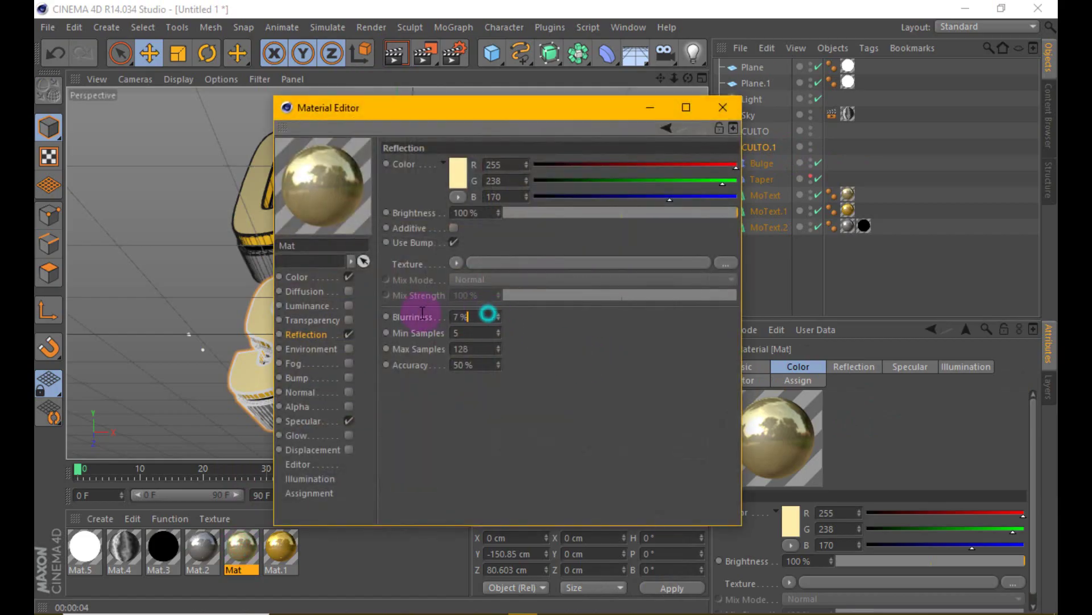
text(12)
click(723, 107)
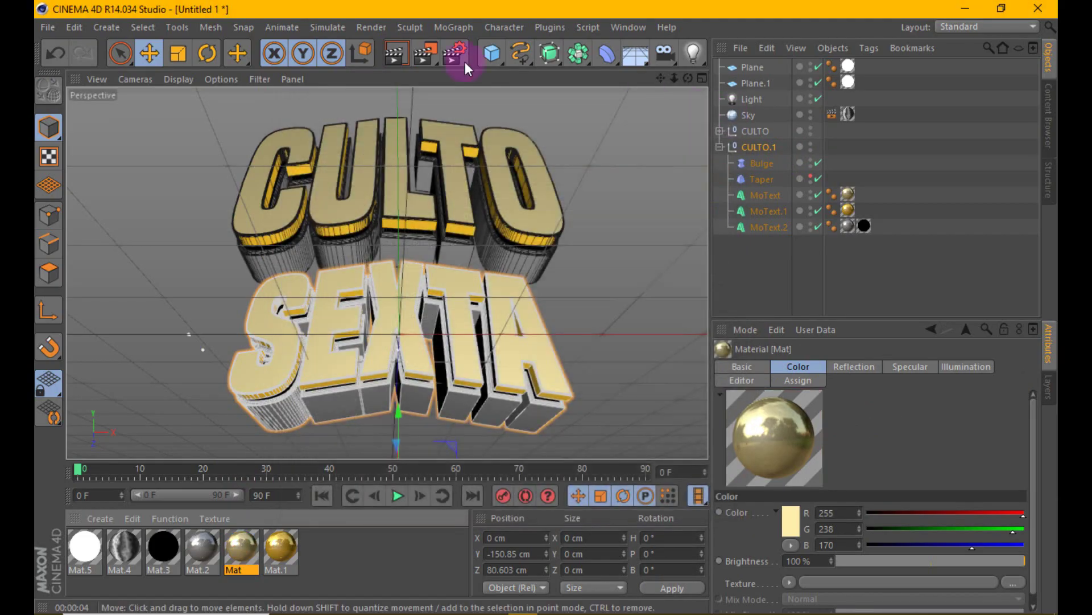
click(400, 60)
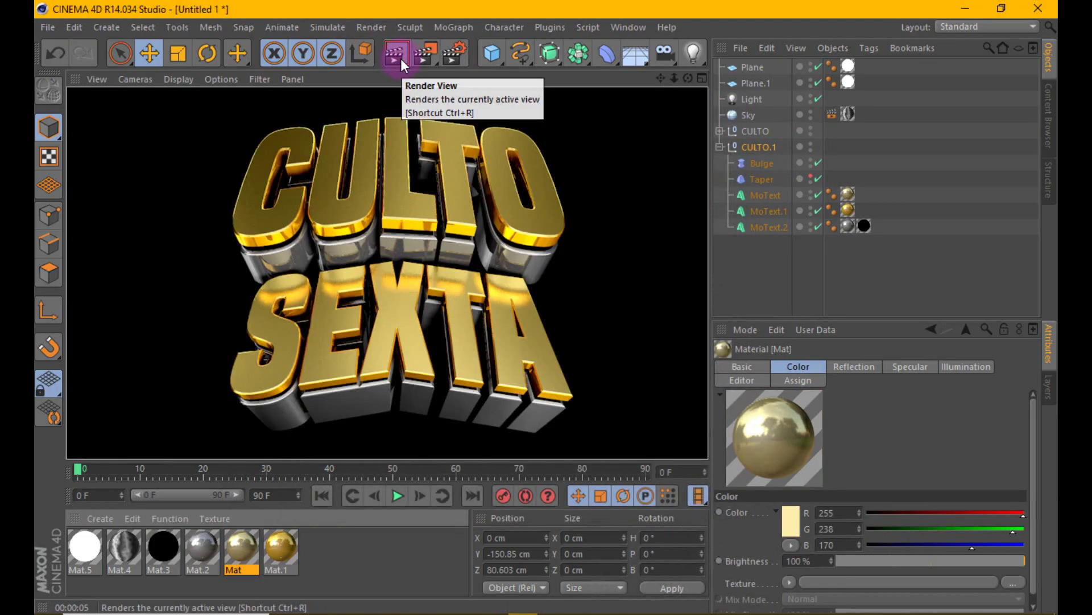
Raise Mat's reflection blurriness to 15% and render the softer reflections
click(239, 563)
double_click(240, 564)
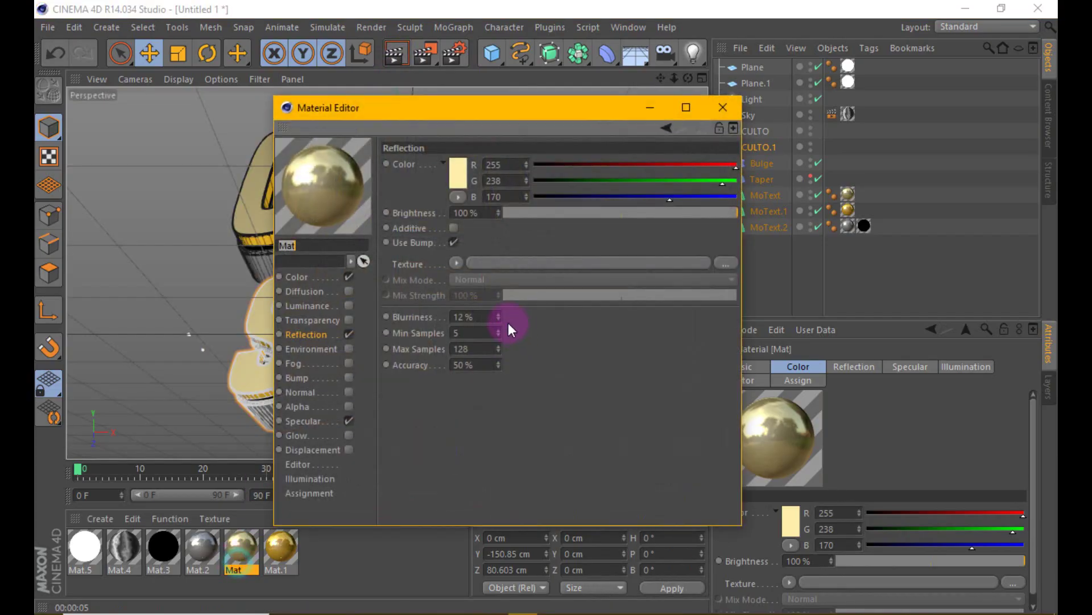
double_click(481, 317)
text(15)
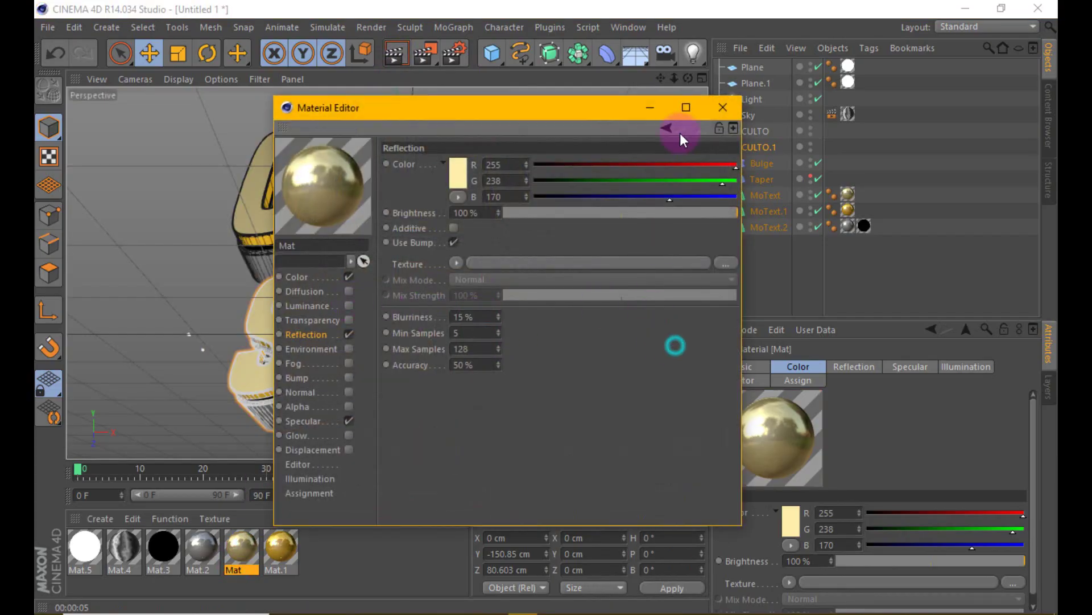
click(723, 107)
click(387, 56)
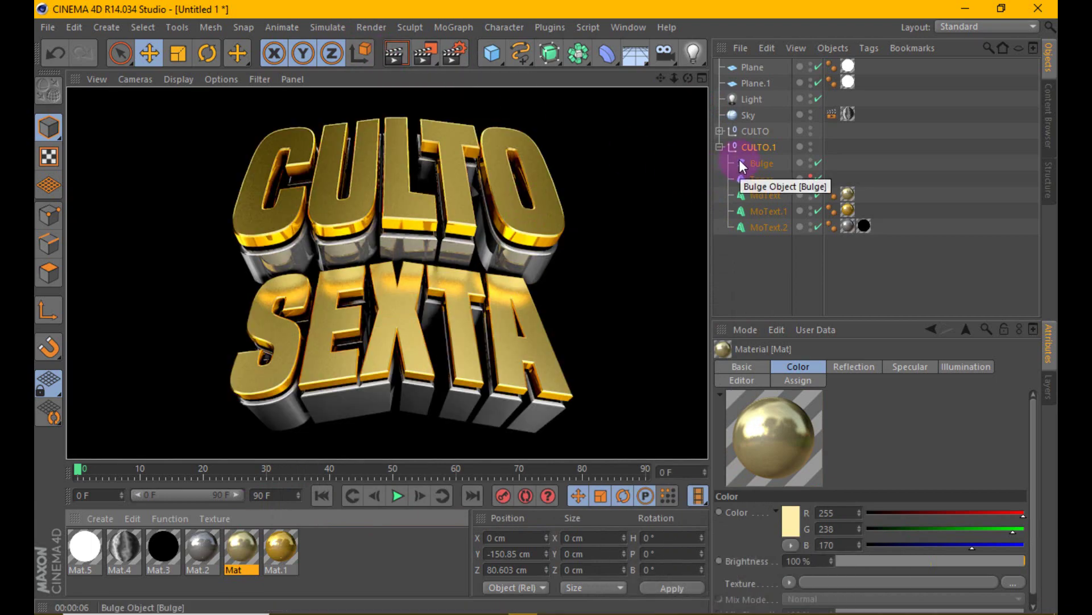
Add a Wrap deformer and nest it inside the CULTO group
click(400, 289)
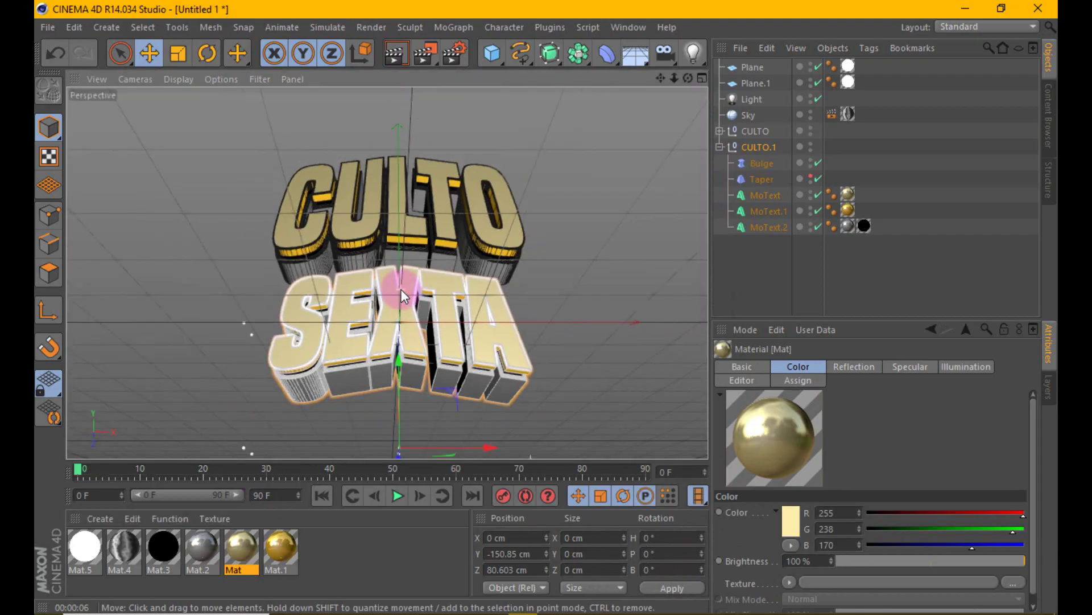
click(604, 56)
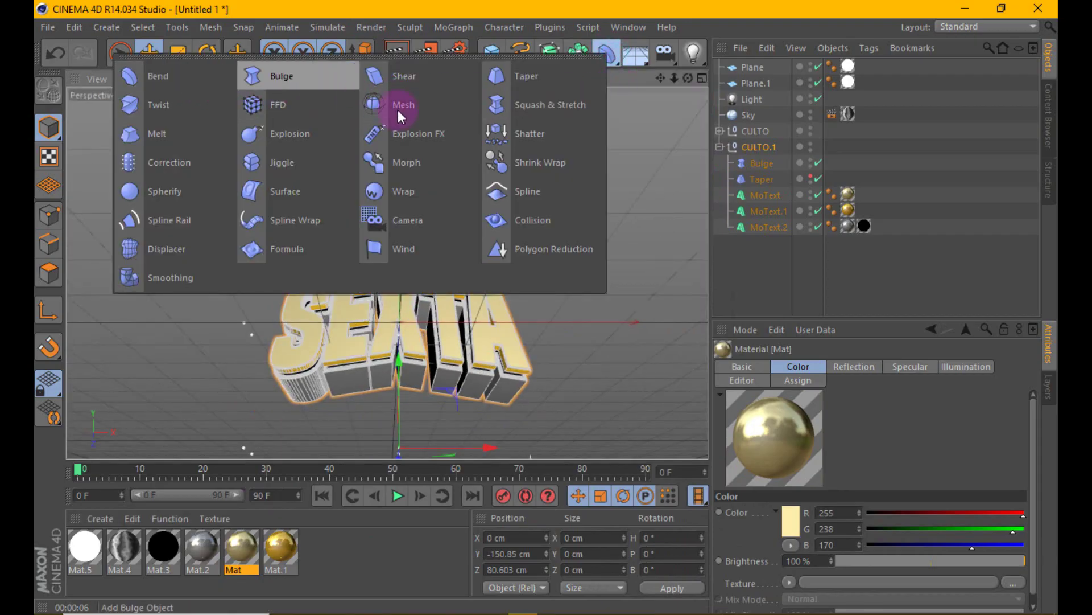
click(404, 191)
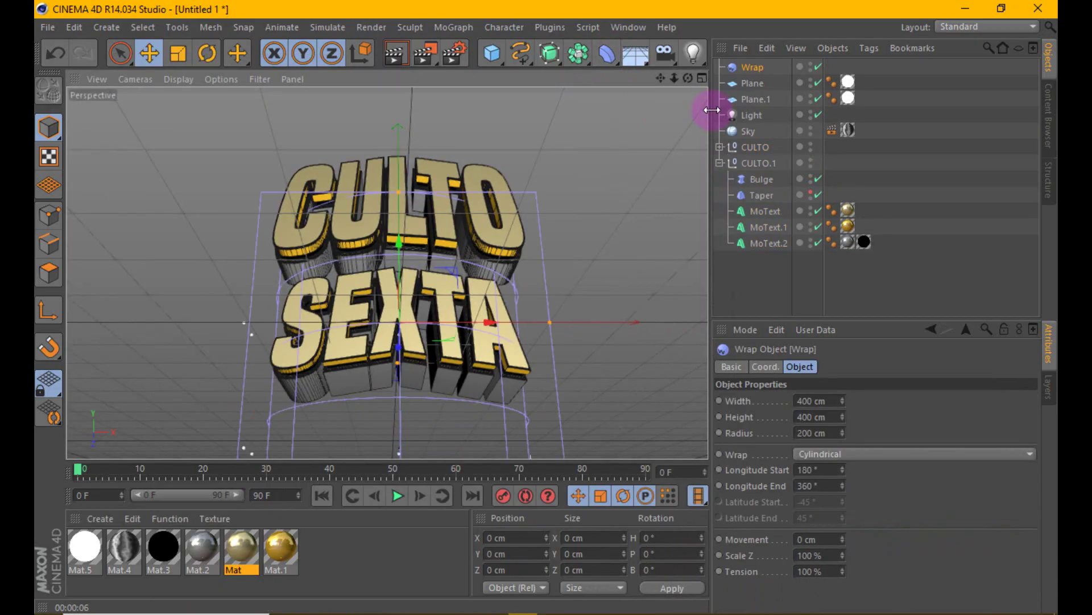
drag(755, 66, 759, 160)
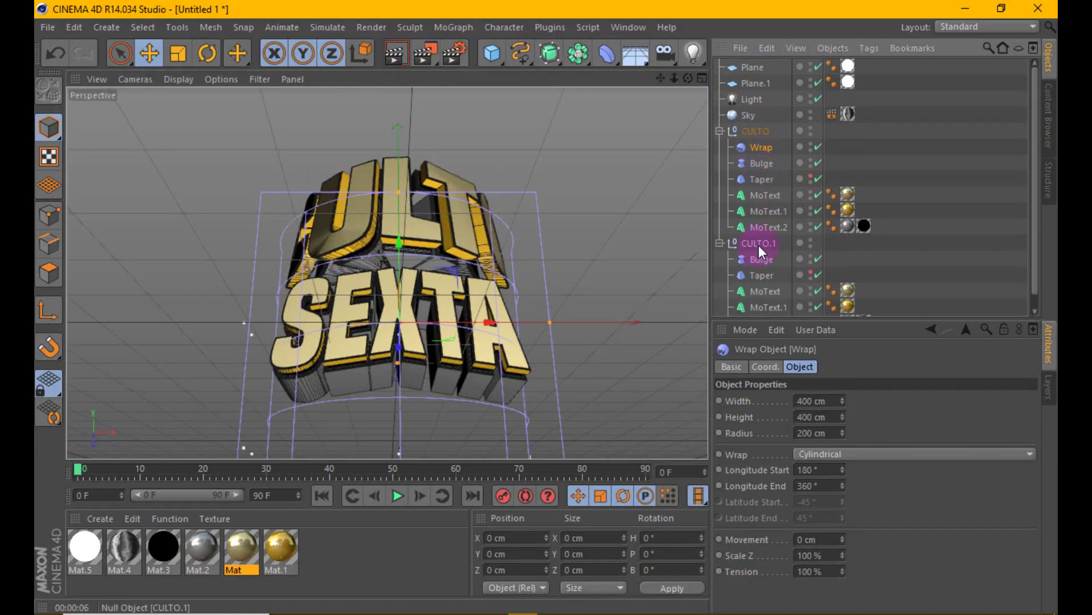
Rename the CULTO.1 group to SEXTA and select the Wrap deformer
double_click(759, 245)
text(SEXTA)
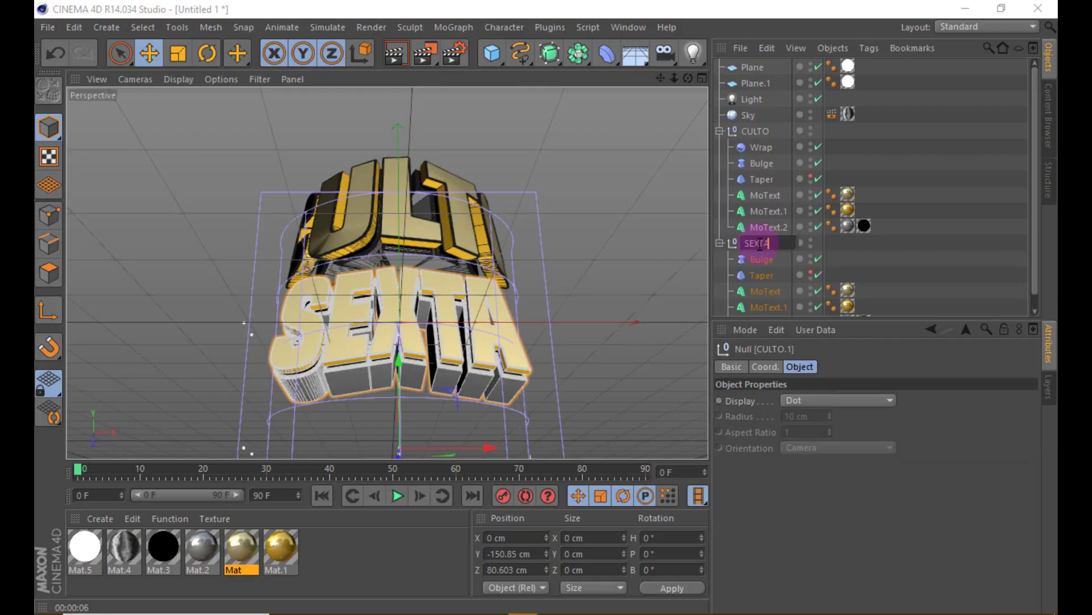
key(Return)
click(935, 244)
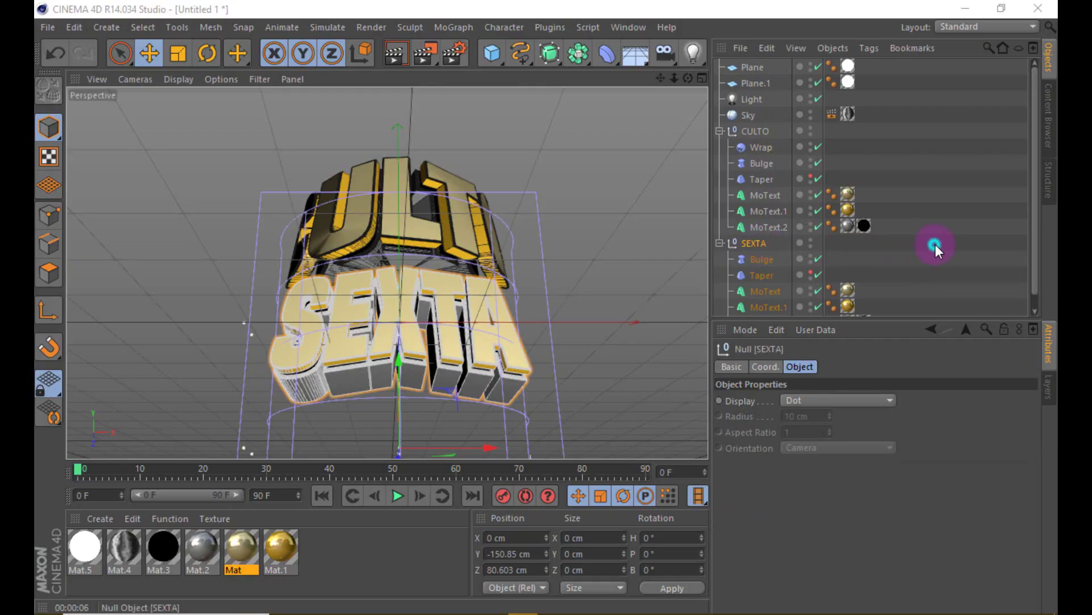
click(761, 147)
click(835, 401)
Set the Wrap deformer's width to 1000 cm and its tension to 20%
drag(835, 402, 707, 400)
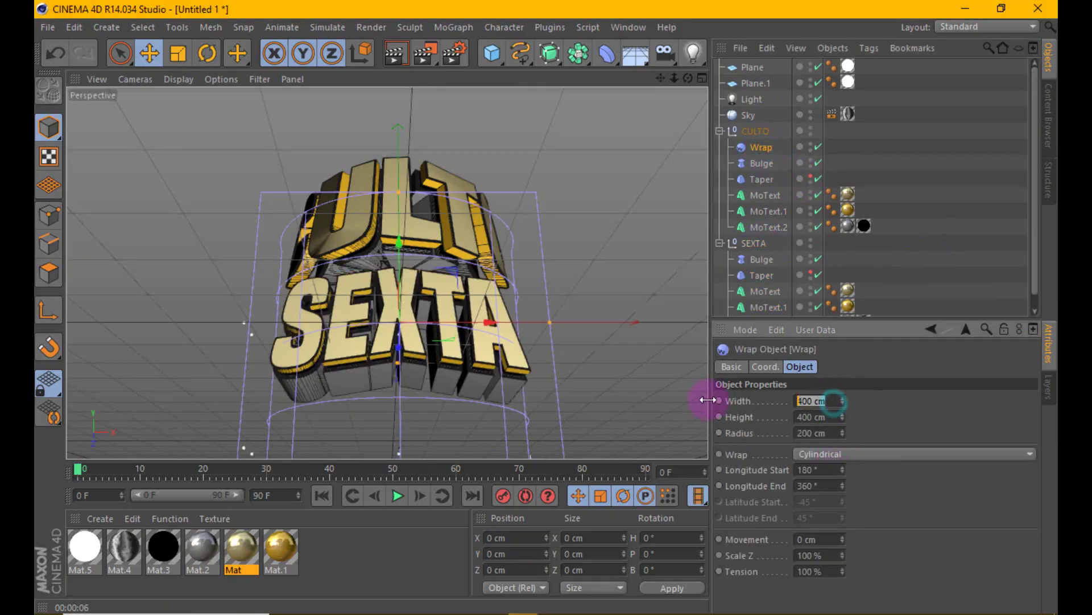
text(1000)
key(Return)
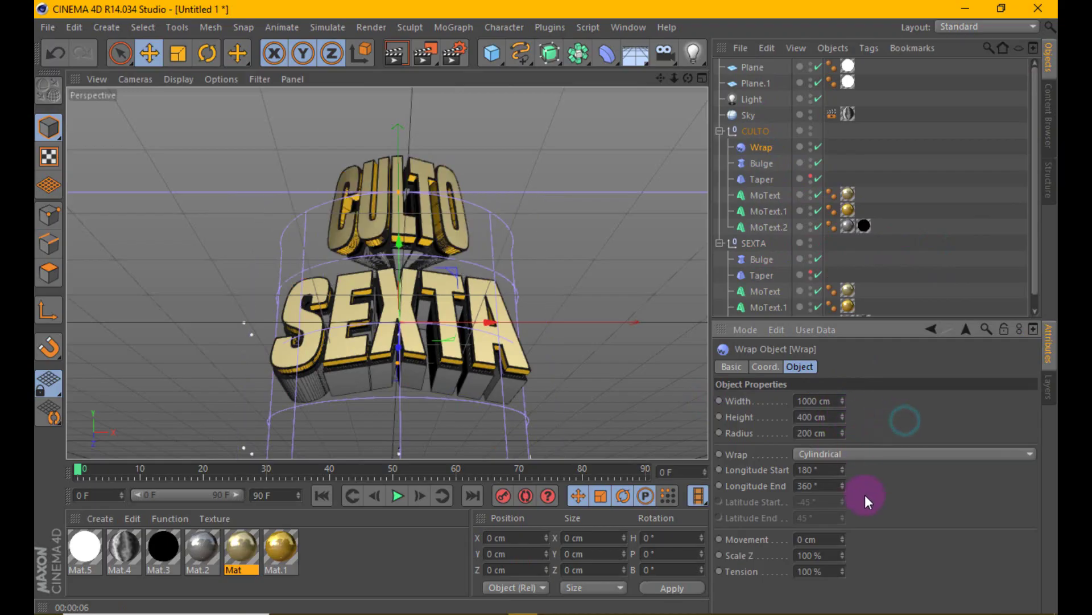
double_click(820, 571)
text(20)
key(Return)
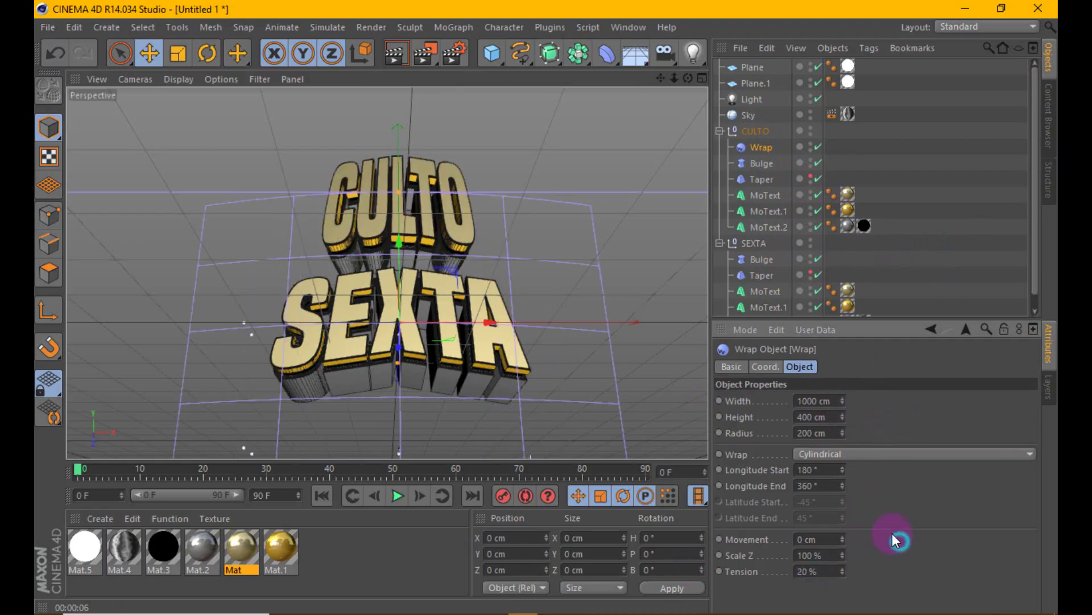
Bring the Wrap radius to 370 cm and tension to 36%, then preview a render
mouse_move(845, 433)
mouse_down()
mouse_move(845, 421)
mouse_move(845, 435)
mouse_up()
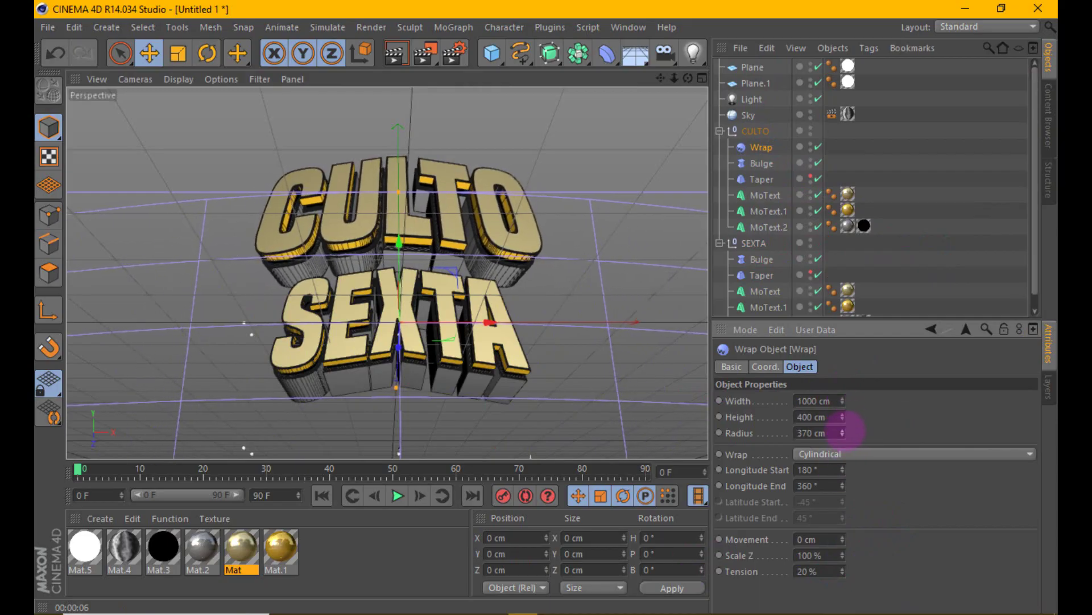
double_click(822, 571)
text(5)
click(966, 539)
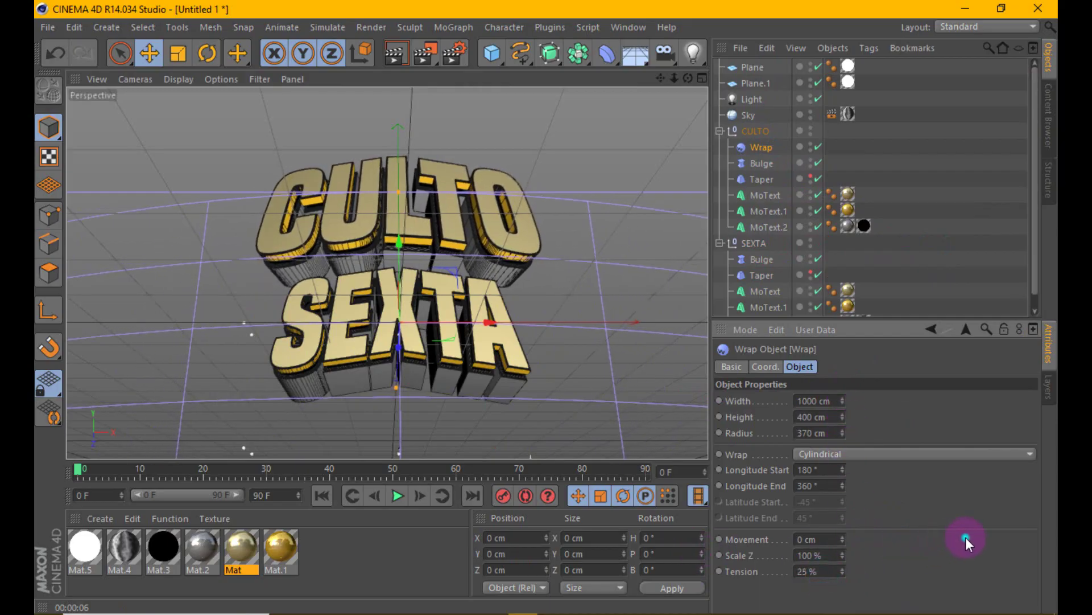
drag(839, 566, 840, 566)
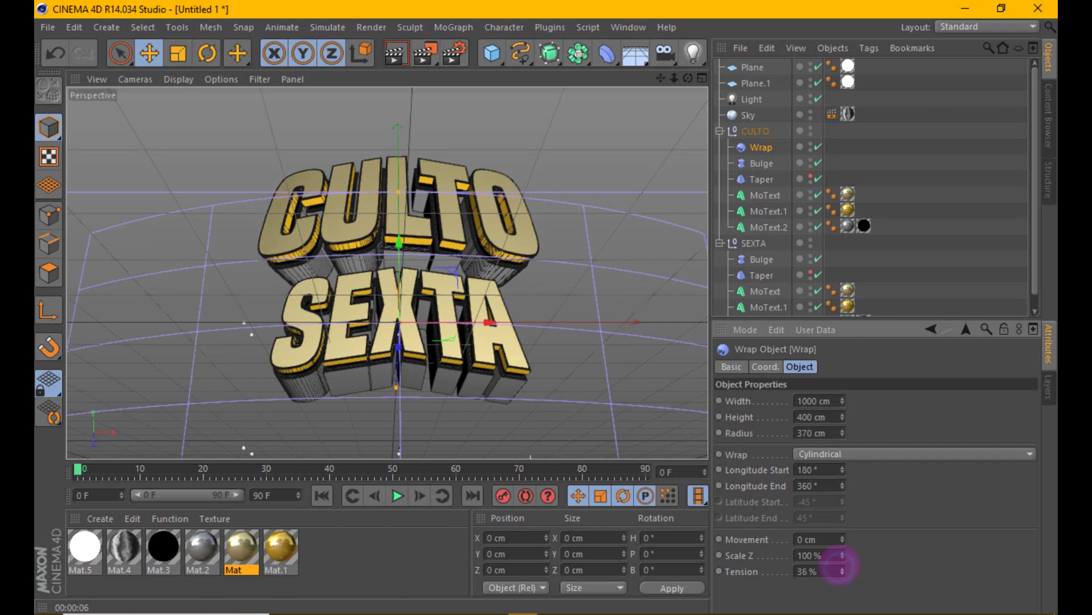
click(401, 52)
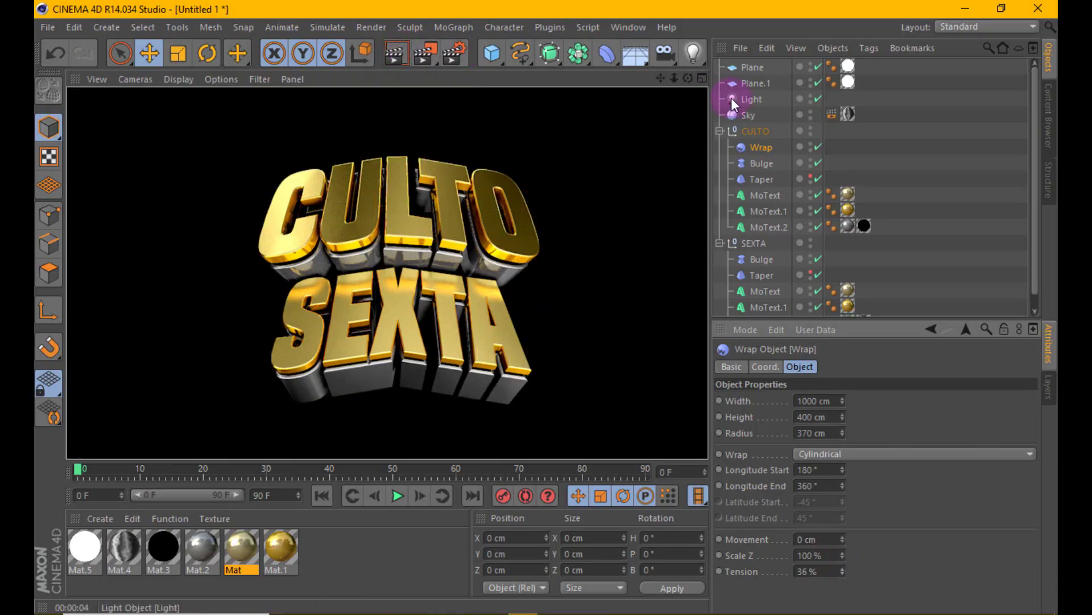
click(439, 203)
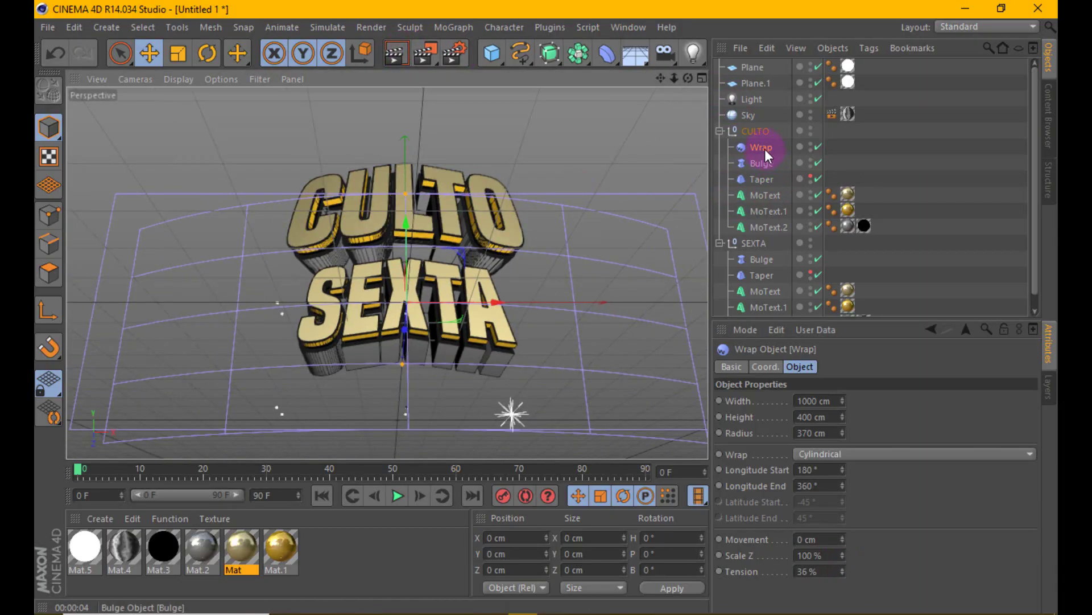
Copy the Wrap deformer into SEXTA and hide both wraps in the viewport
drag(759, 150, 771, 174)
ctrl+drag(754, 249, 754, 249)
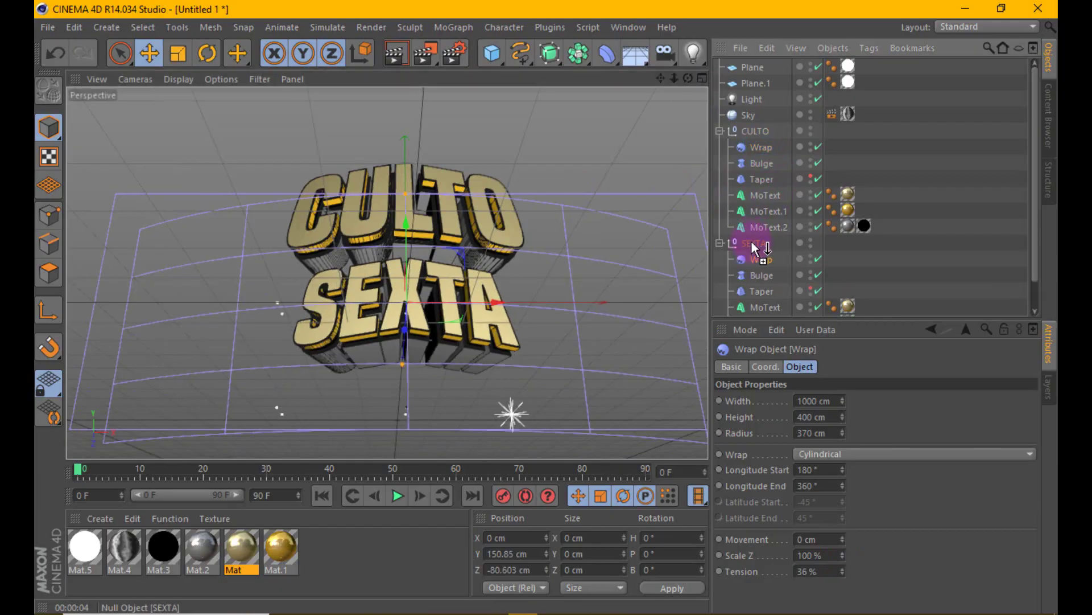
double_click(811, 146)
double_click(811, 259)
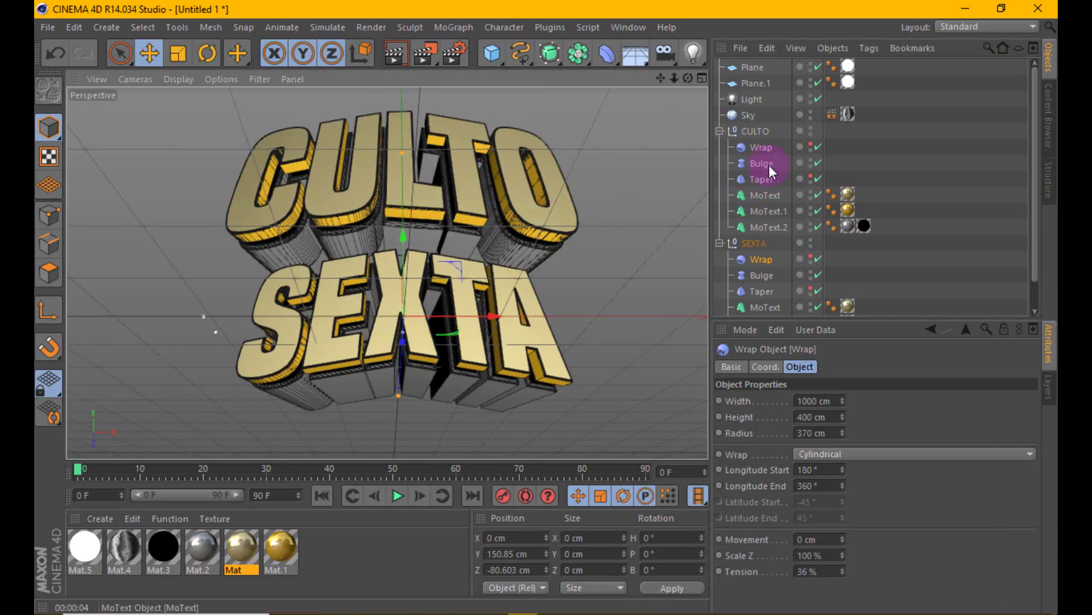
Nudge the SEXTA group slightly up and about 16 cm in depth, then render
click(720, 131)
click(749, 145)
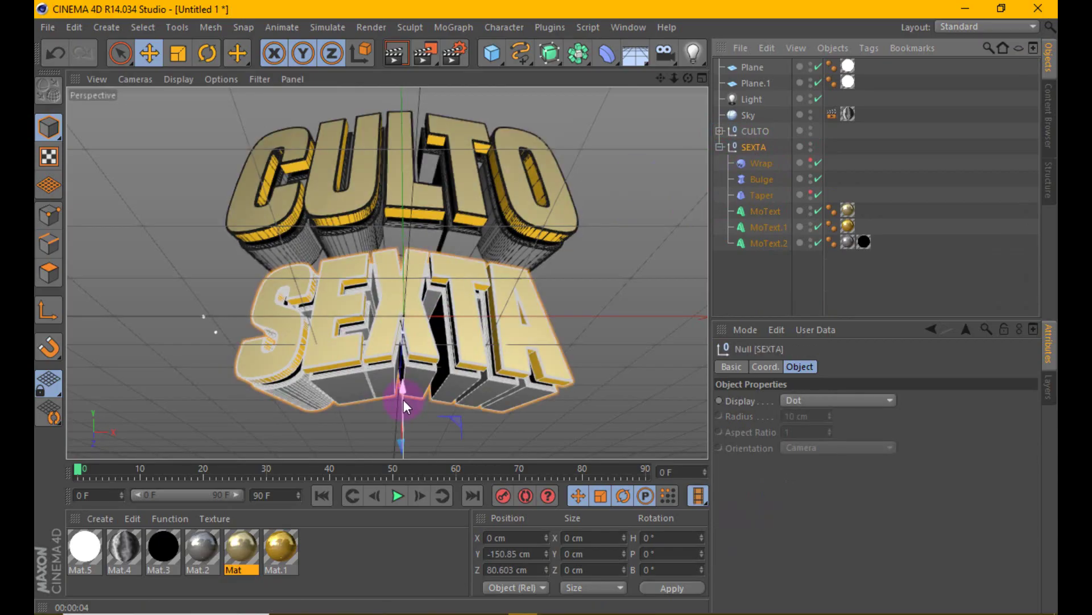
drag(404, 399, 404, 386)
scroll(405, 268, down, 3)
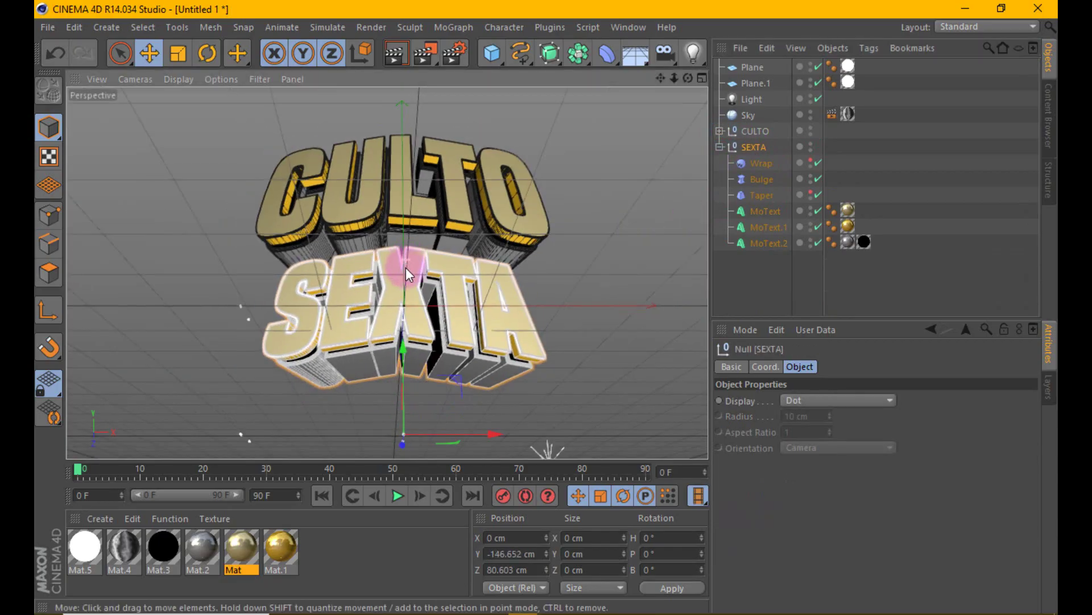
drag(397, 445, 404, 443)
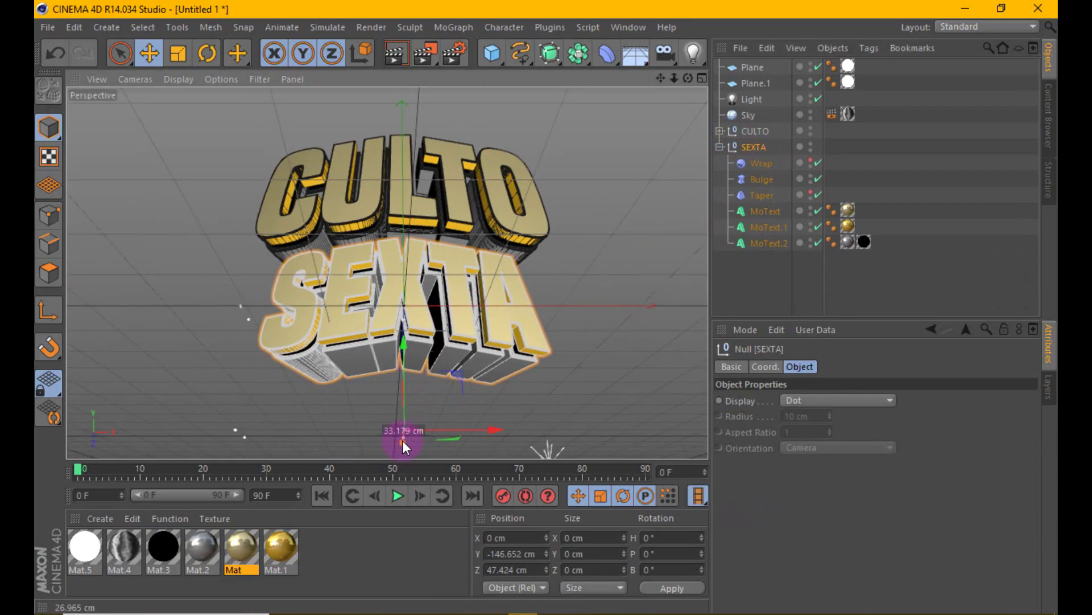
scroll(397, 210, up, 2)
scroll(397, 211, up, 1)
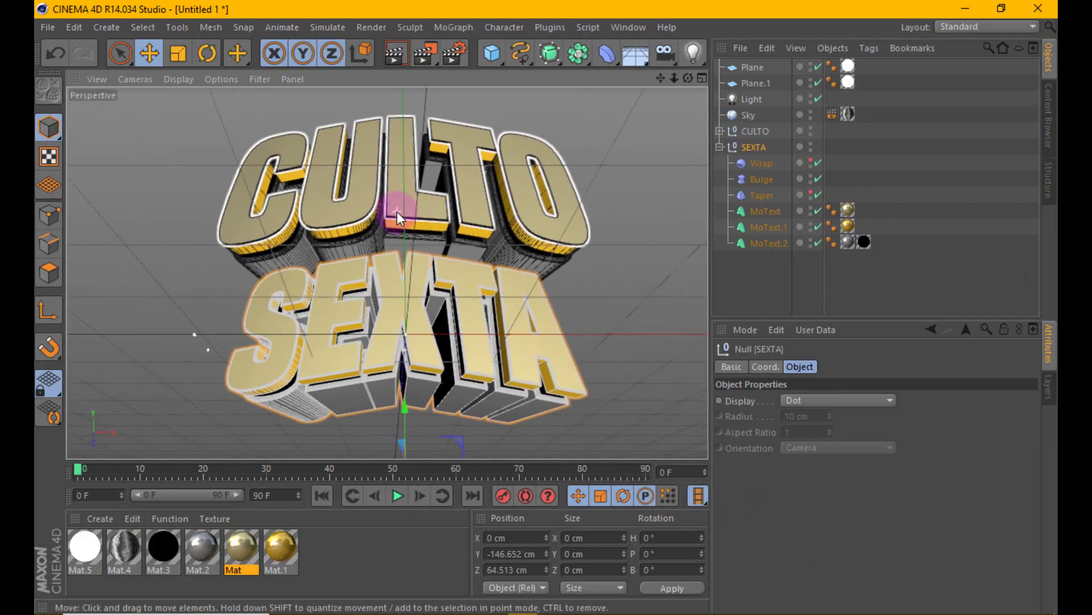
click(394, 50)
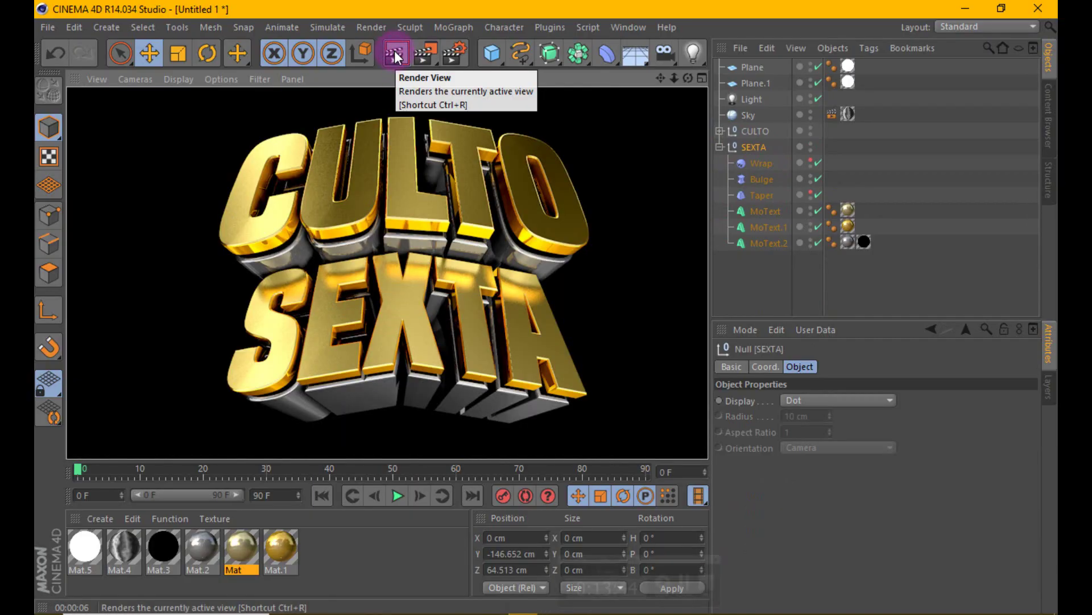
Move the light to X 13.652 cm, Y −150.914 cm, higher and nearer the text's centre, then render
click(742, 102)
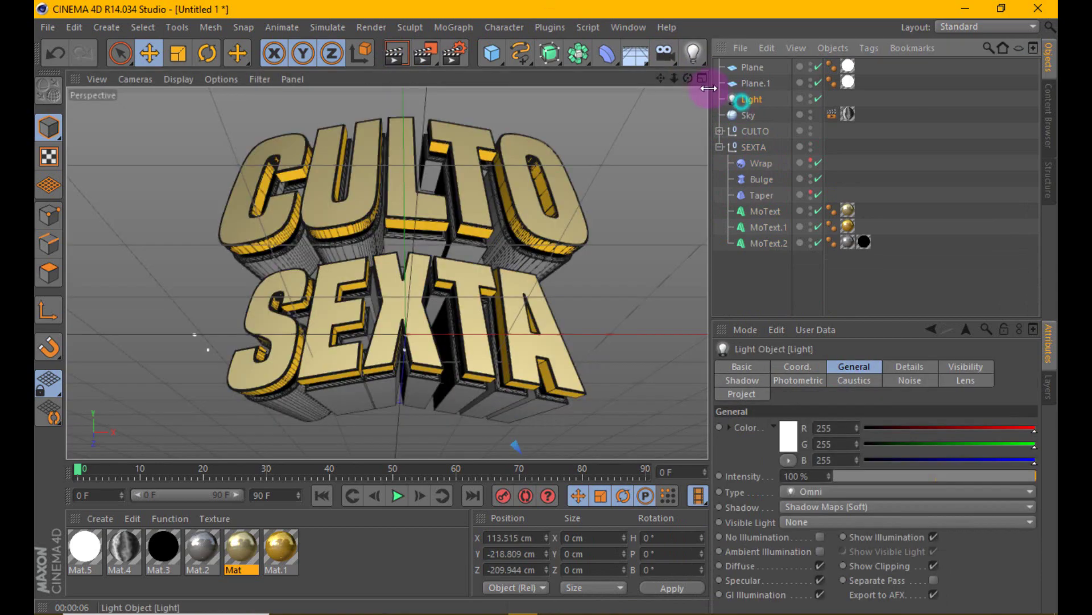
click(701, 78)
click(596, 360)
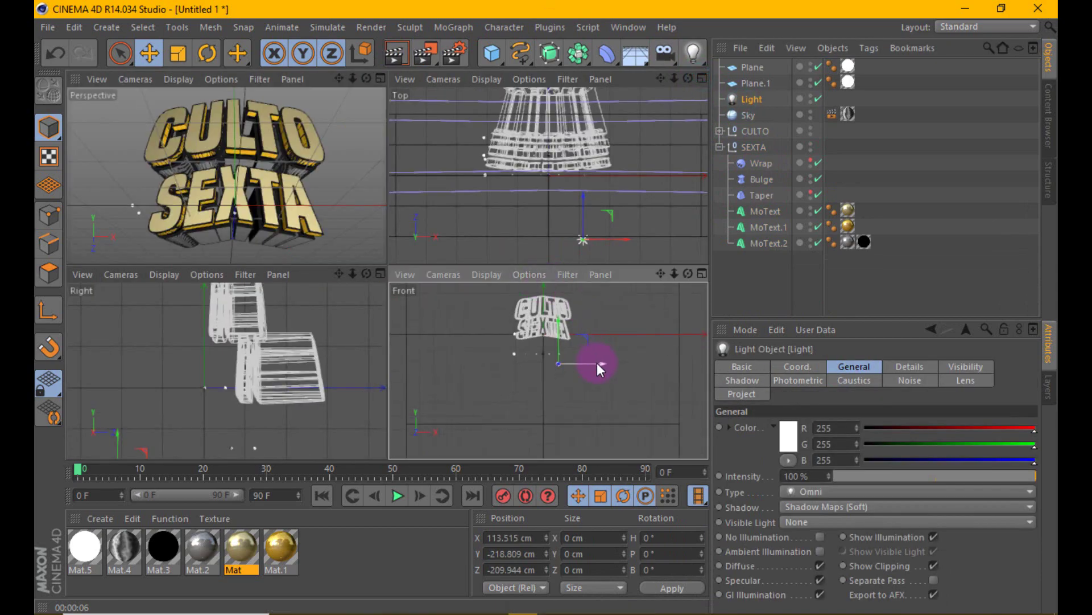
click(286, 390)
scroll(276, 391, down, 3)
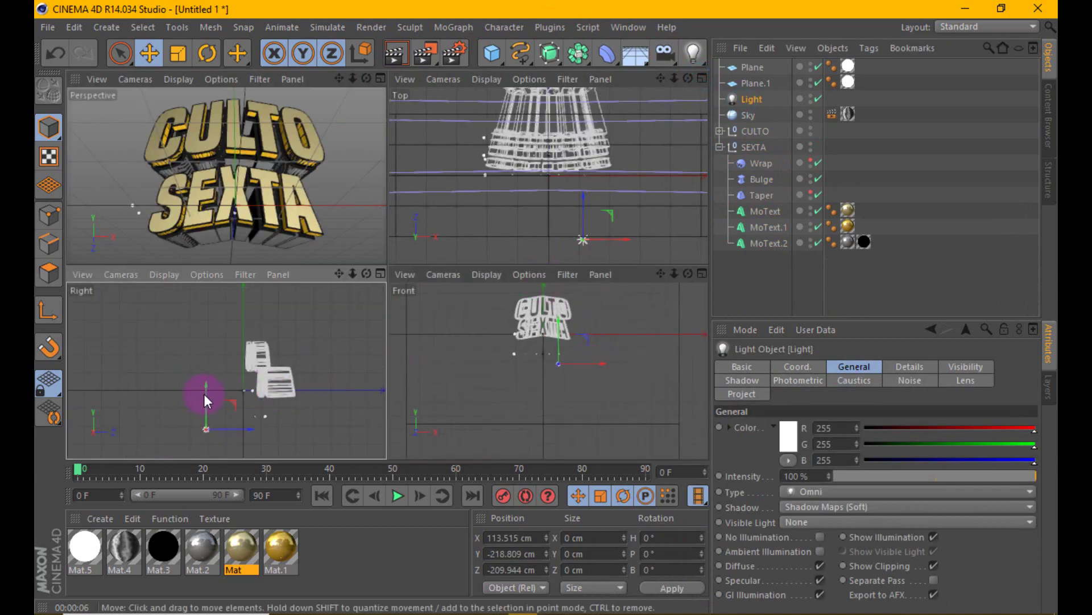
drag(203, 394, 207, 381)
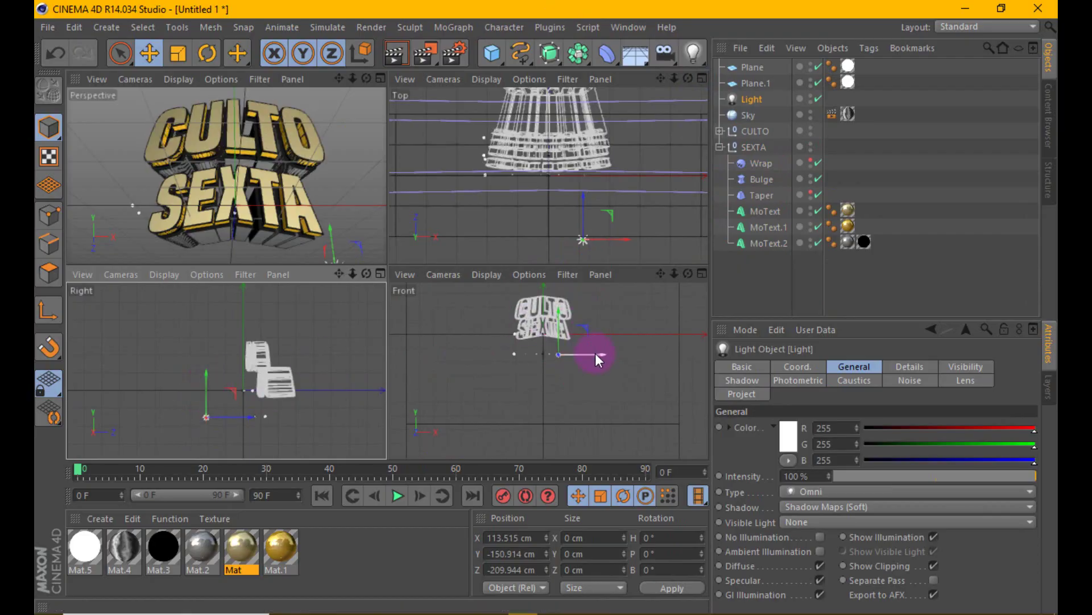
drag(596, 353, 584, 353)
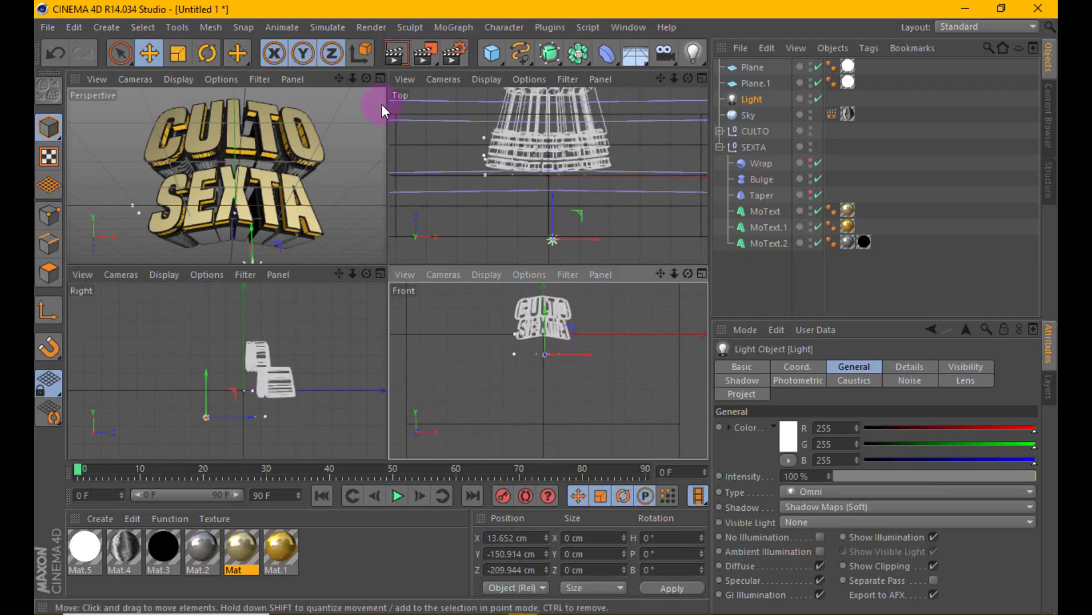
click(380, 78)
click(392, 53)
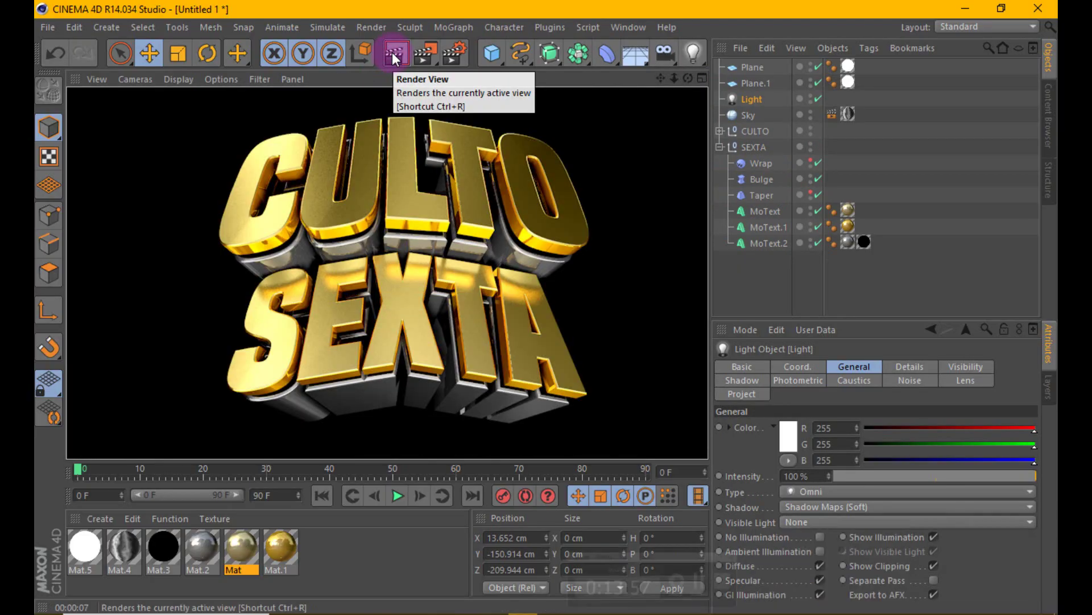
click(242, 545)
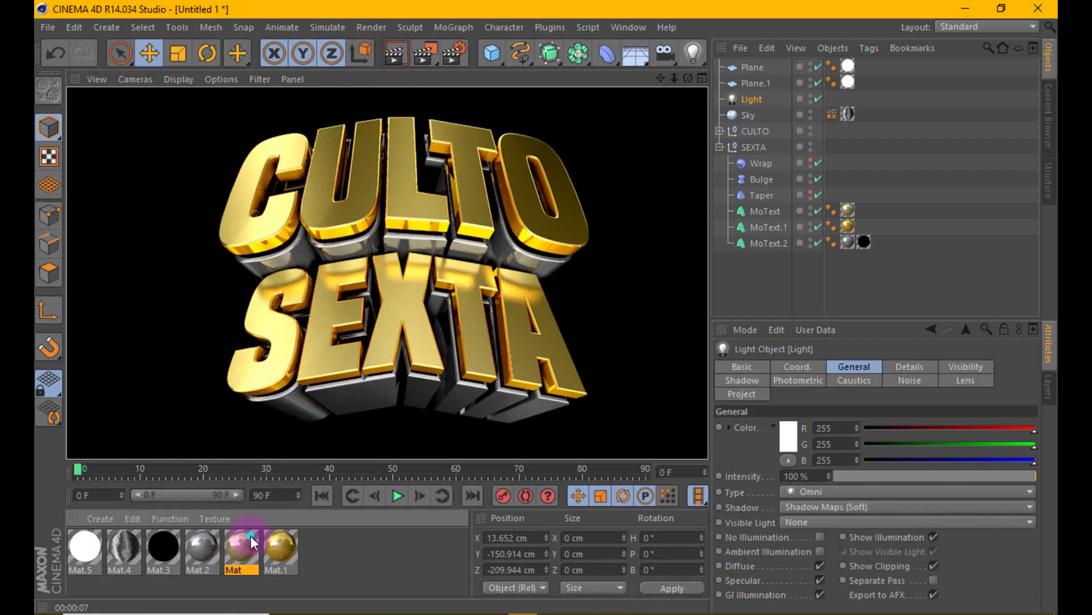
Set the Mat material's reflection blurriness to 0%
ctrl+drag(251, 540, 264, 544)
double_click(285, 545)
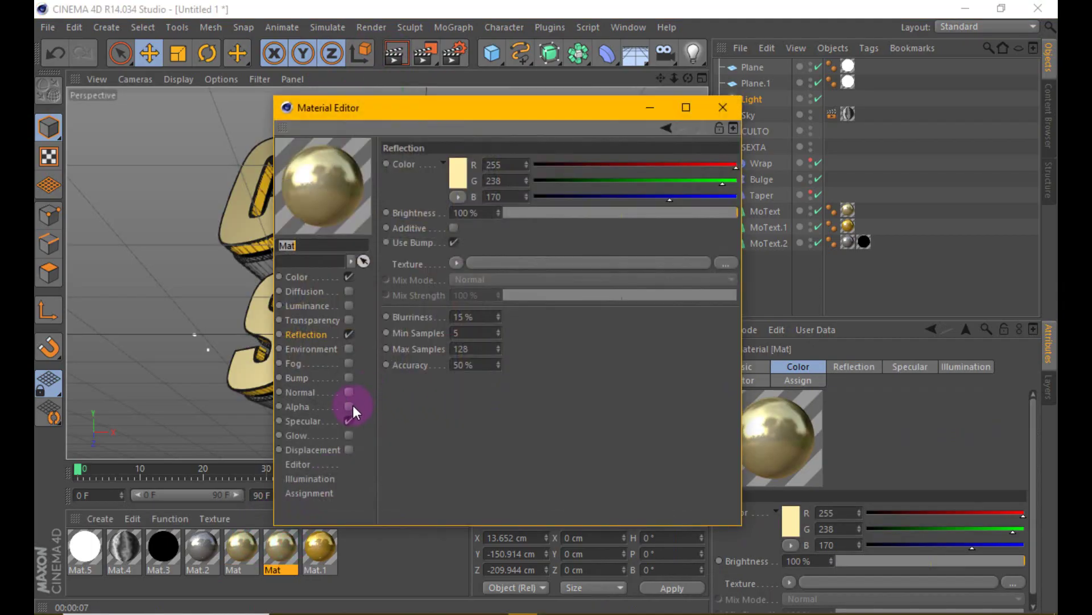
click(352, 419)
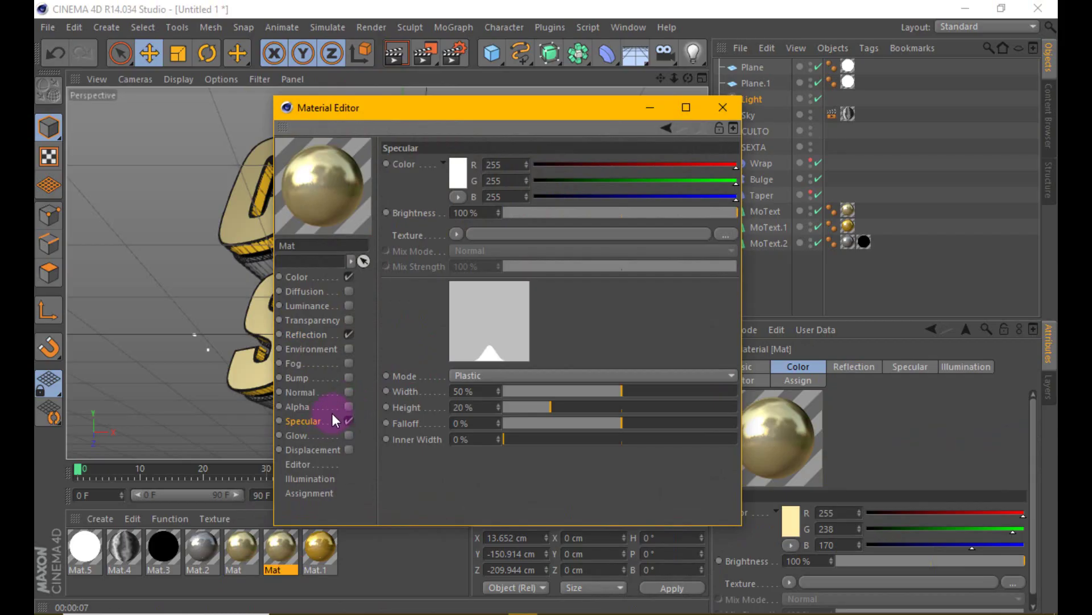
click(319, 340)
click(483, 315)
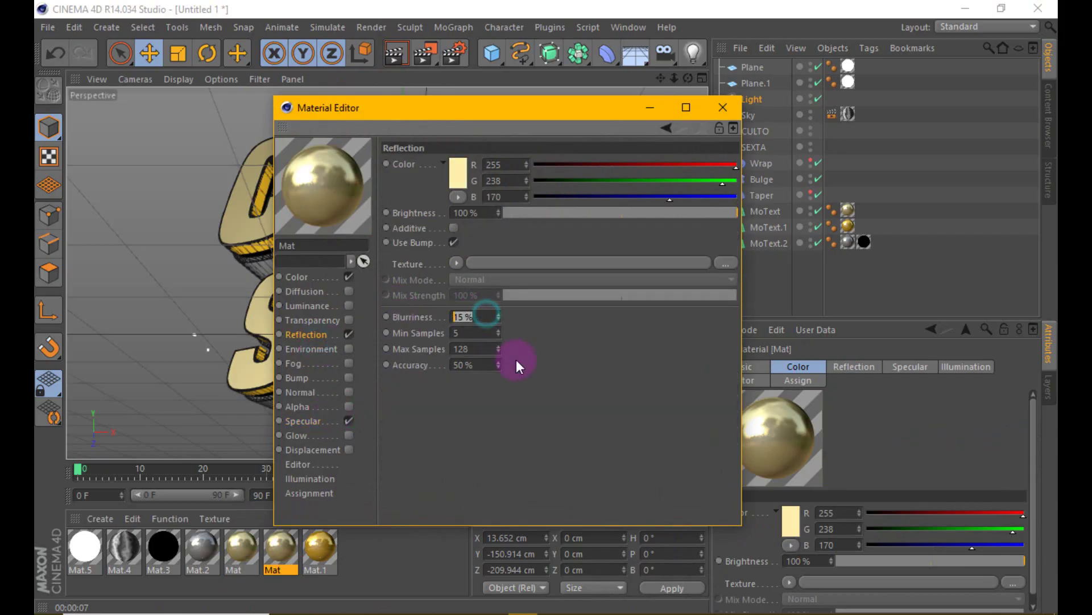
text(0)
click(552, 388)
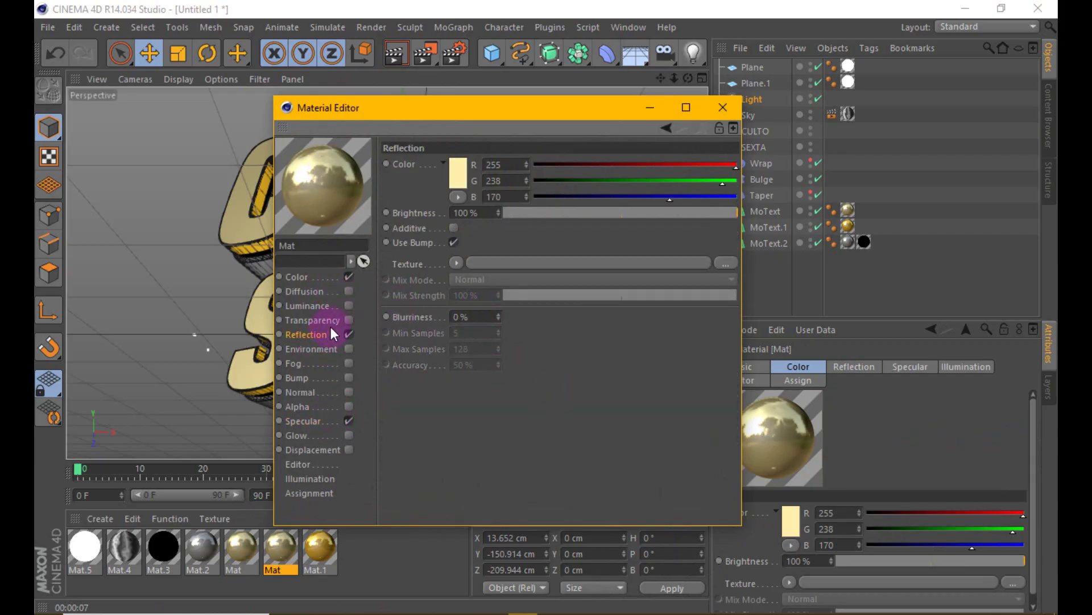
click(456, 227)
click(722, 108)
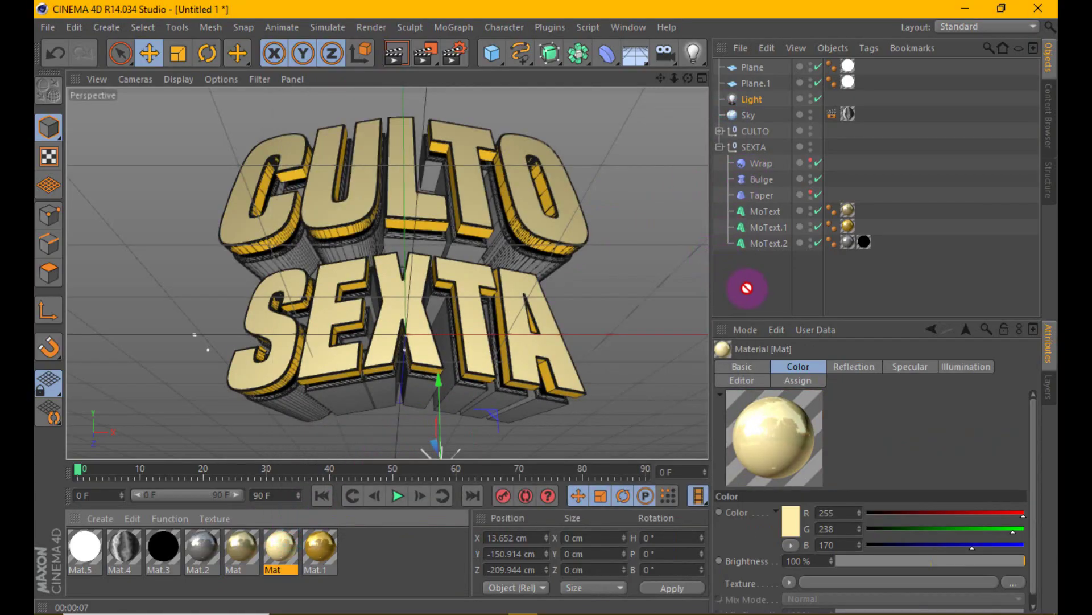
Drag Mat onto the scene objects, render the view, and reopen Mat for editing
click(719, 131)
drag(280, 547, 651, 235)
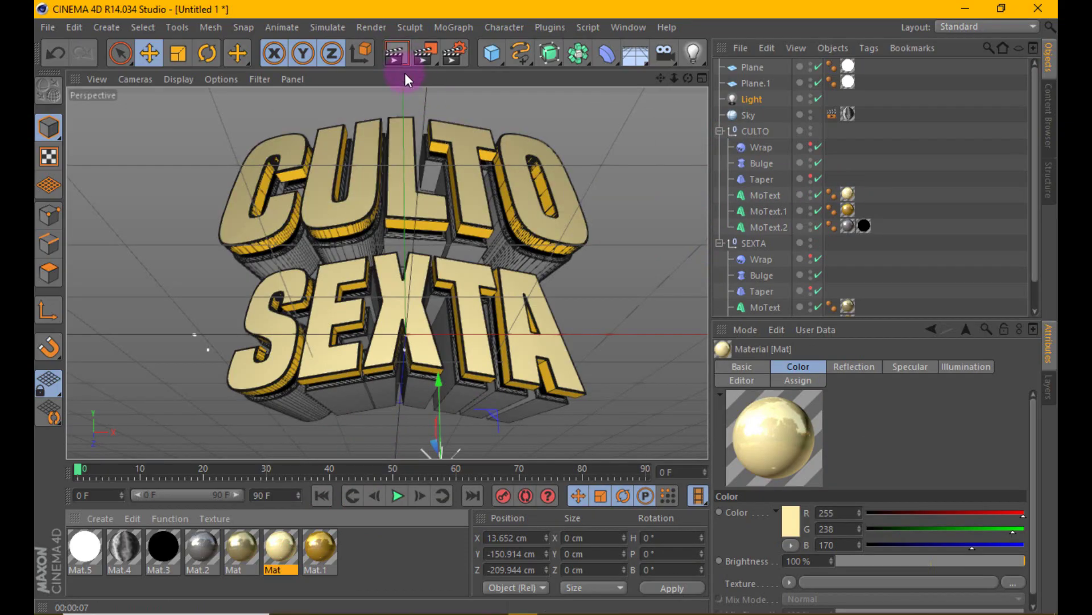
click(404, 55)
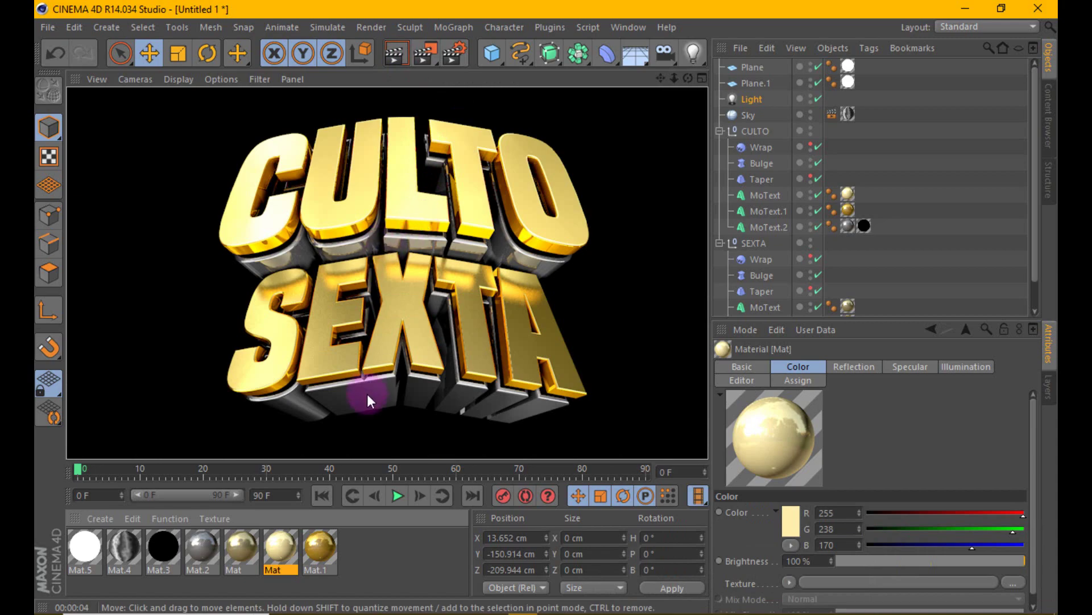
double_click(281, 548)
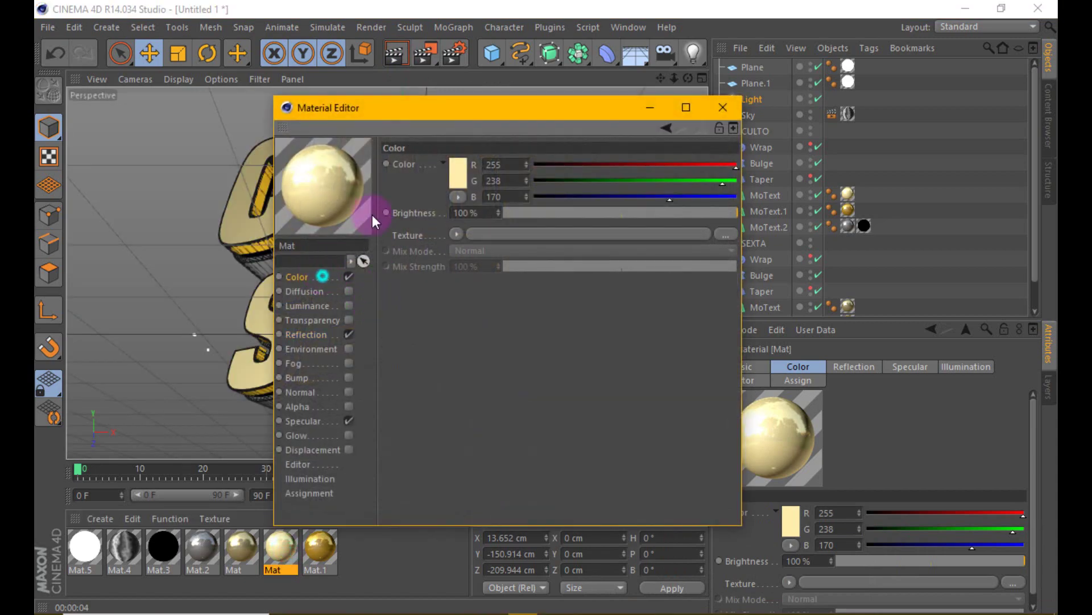
Recolour Mat to a muted gold (R 200, G 184, B 122) and re-render the lettering
click(455, 173)
click(403, 145)
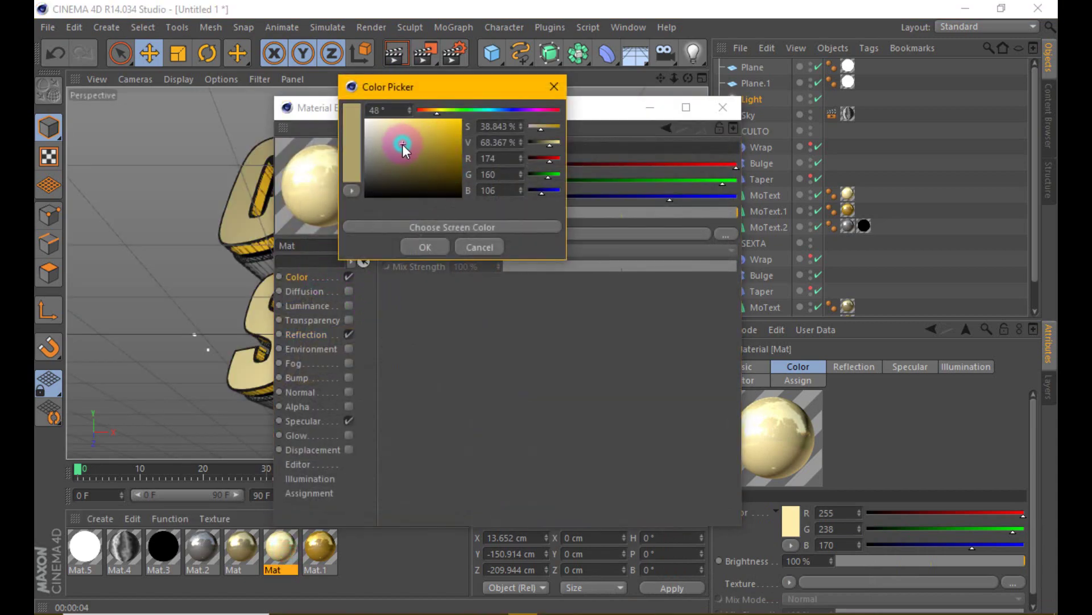
click(408, 239)
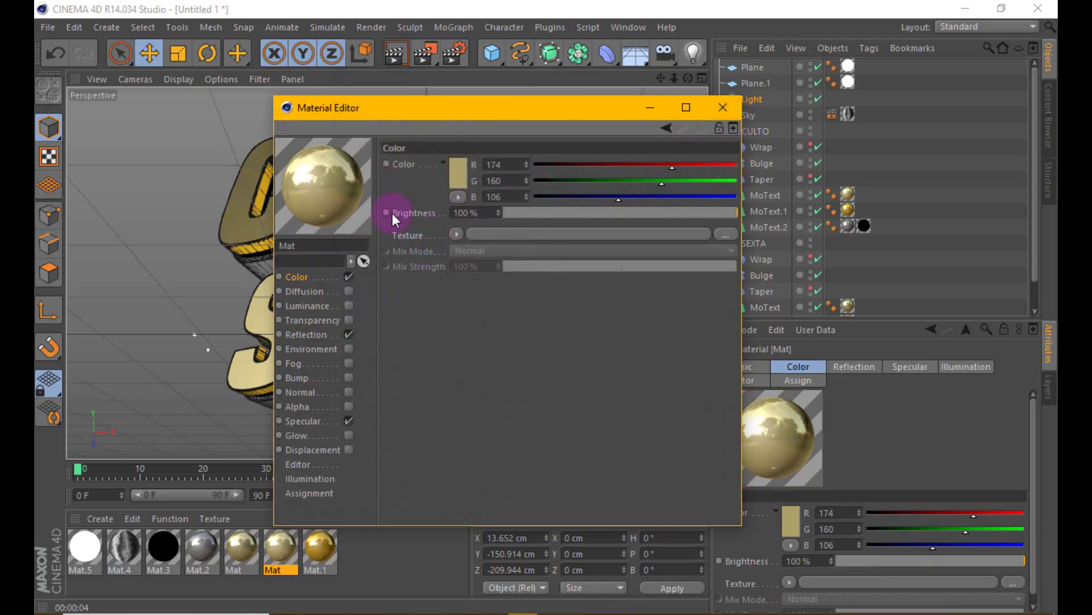
click(457, 171)
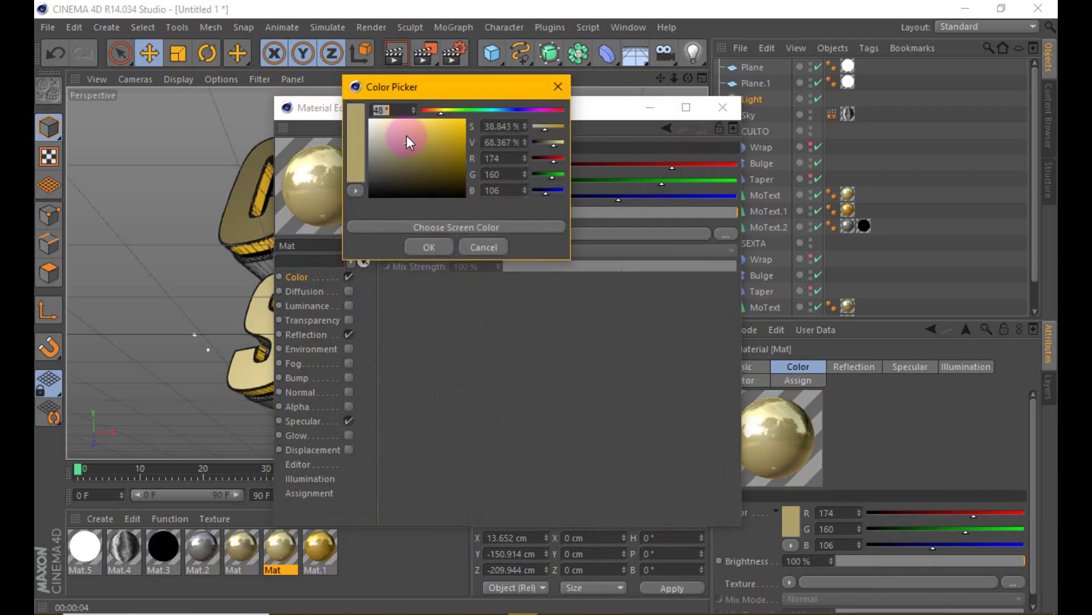
click(406, 135)
click(435, 248)
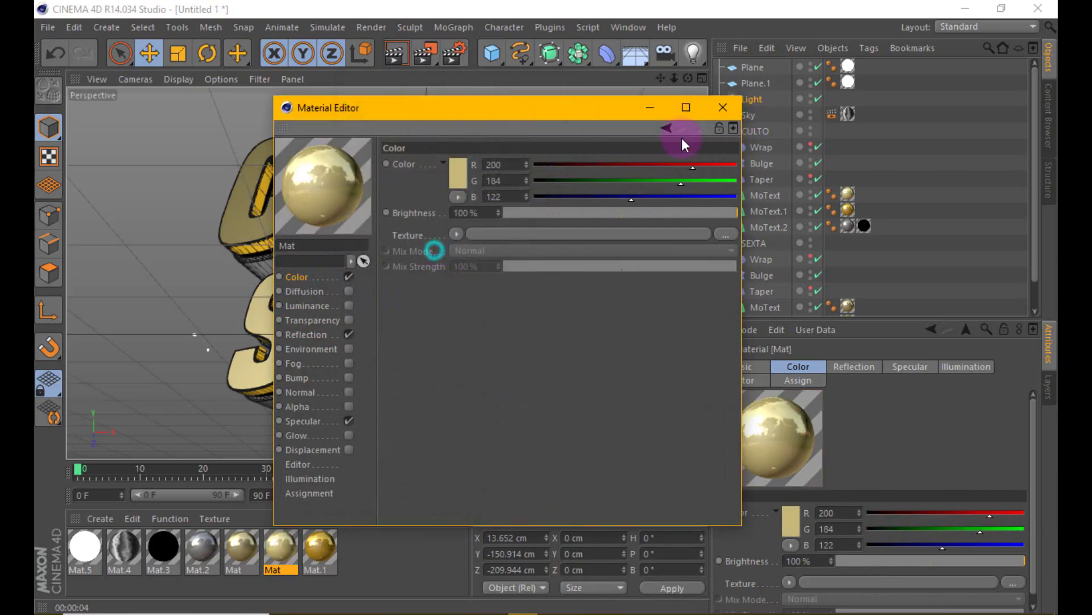
click(723, 109)
click(393, 55)
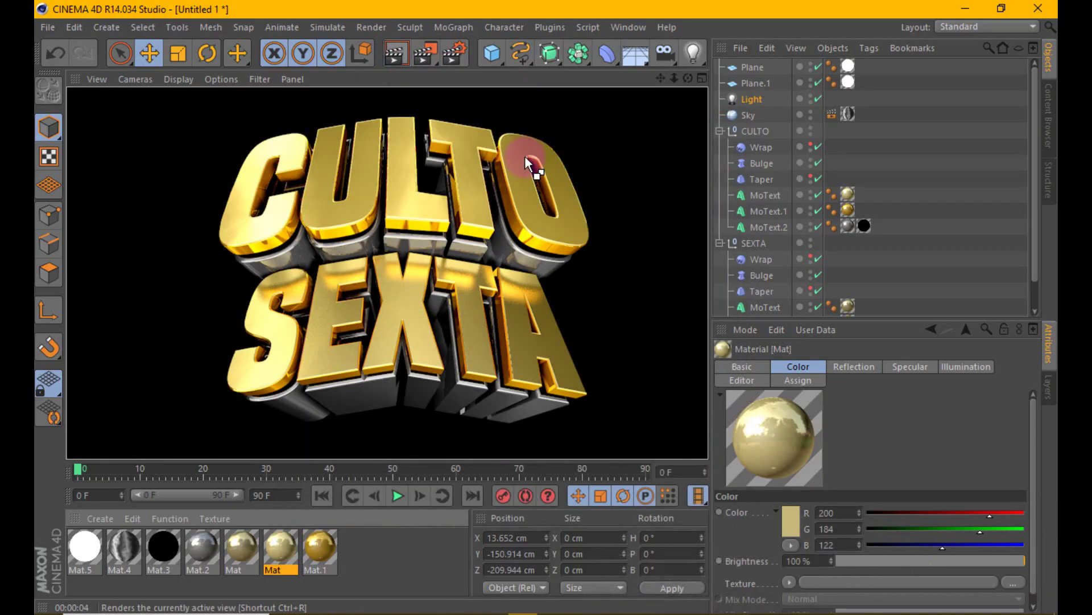
Create a new material Mat.6 with specular off and a dark brown colour 127/109/68
double_click(364, 566)
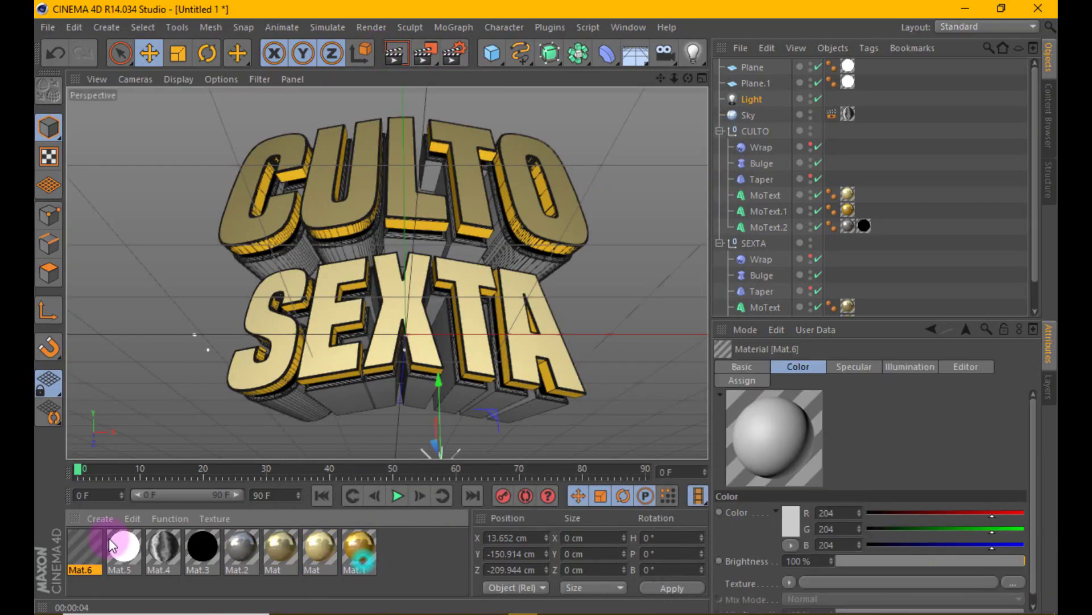
double_click(84, 546)
click(349, 421)
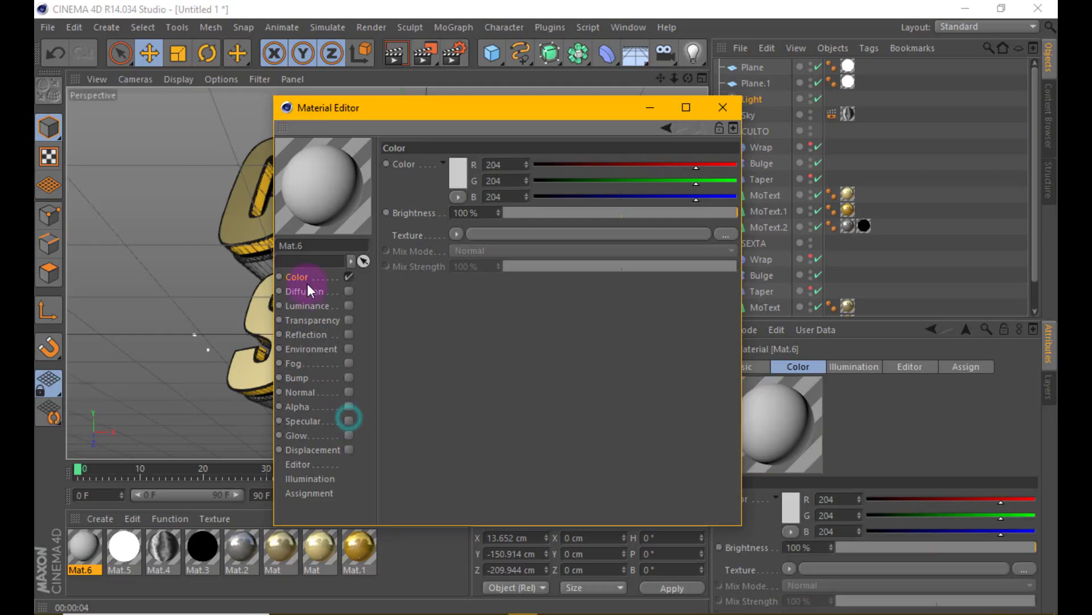
click(453, 168)
click(427, 107)
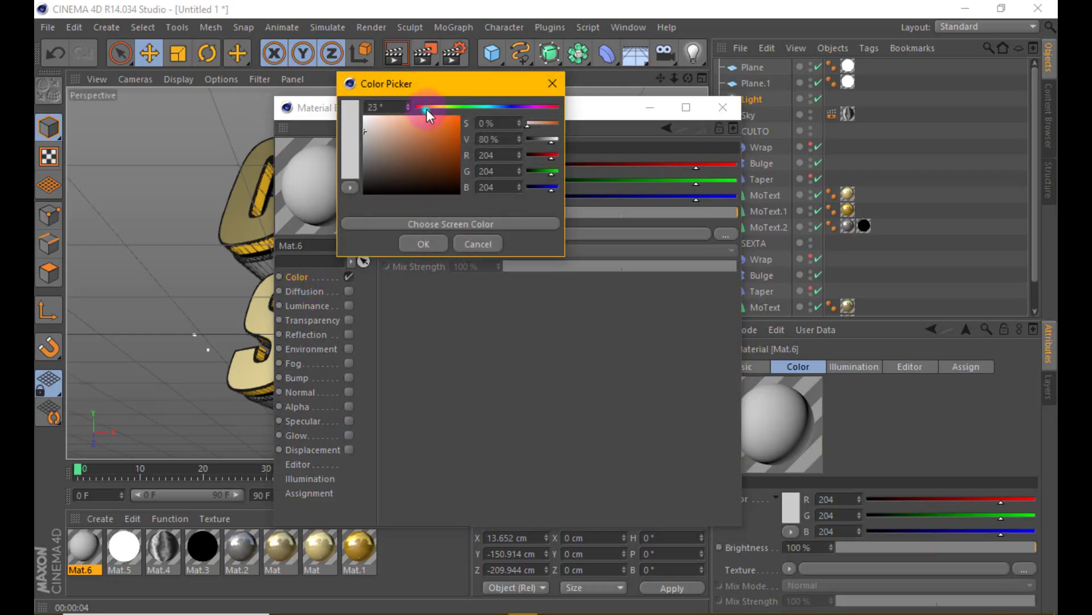
click(423, 158)
click(430, 107)
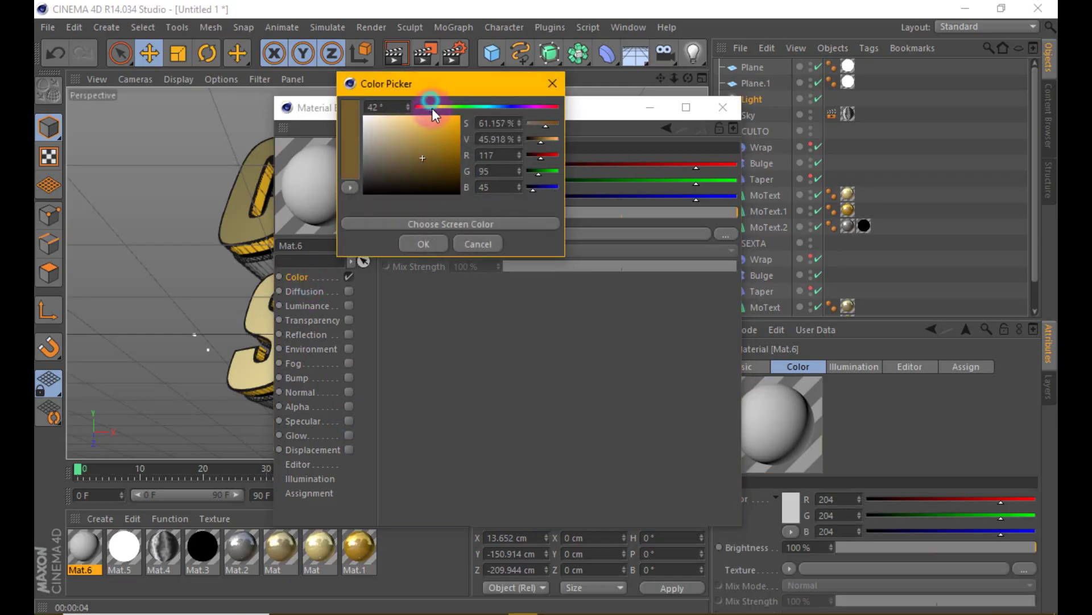
click(410, 153)
click(423, 244)
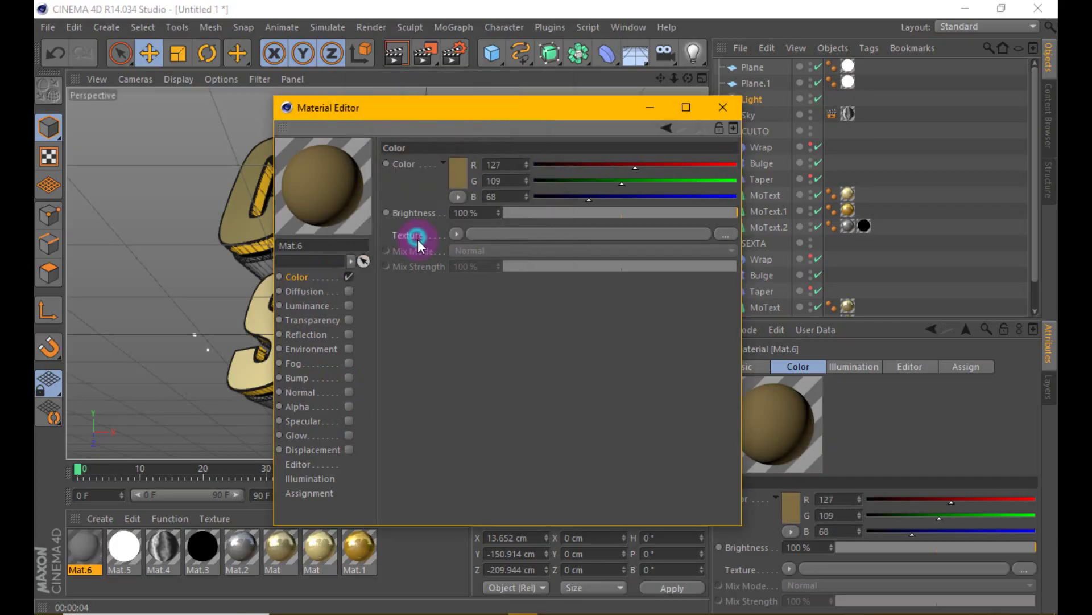
click(718, 109)
Apply Mat.6 to both MoText.1 layers, restricted to selection C1, and render
drag(85, 545, 775, 177)
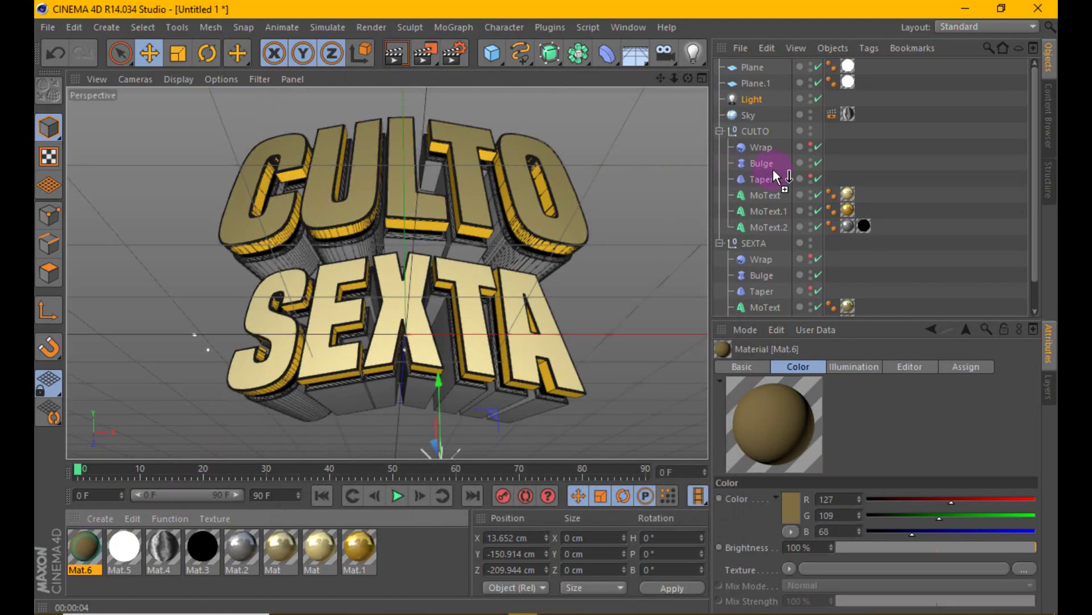
drag(780, 216, 797, 212)
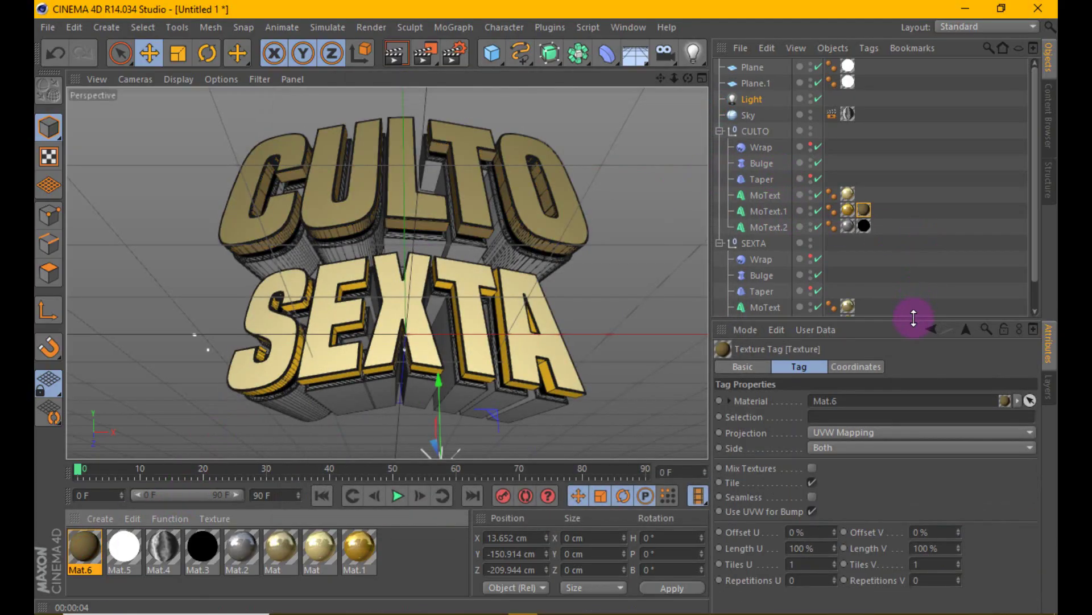
drag(914, 318, 913, 408)
ctrl+drag(864, 209, 885, 254)
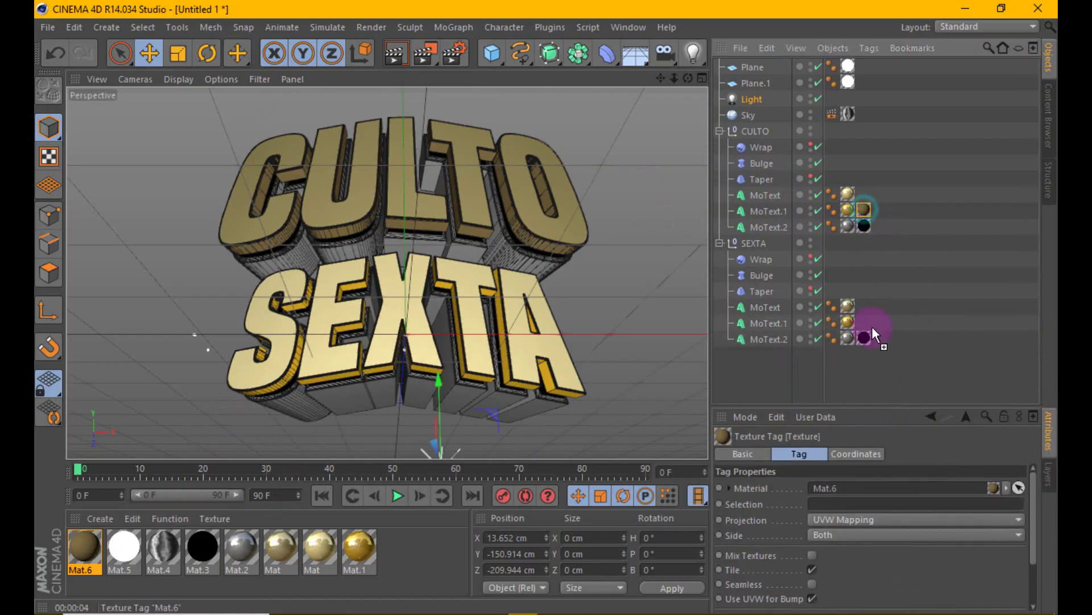
ctrl+drag(872, 333, 864, 322)
ctrl+click(864, 209)
click(855, 505)
text(C1)
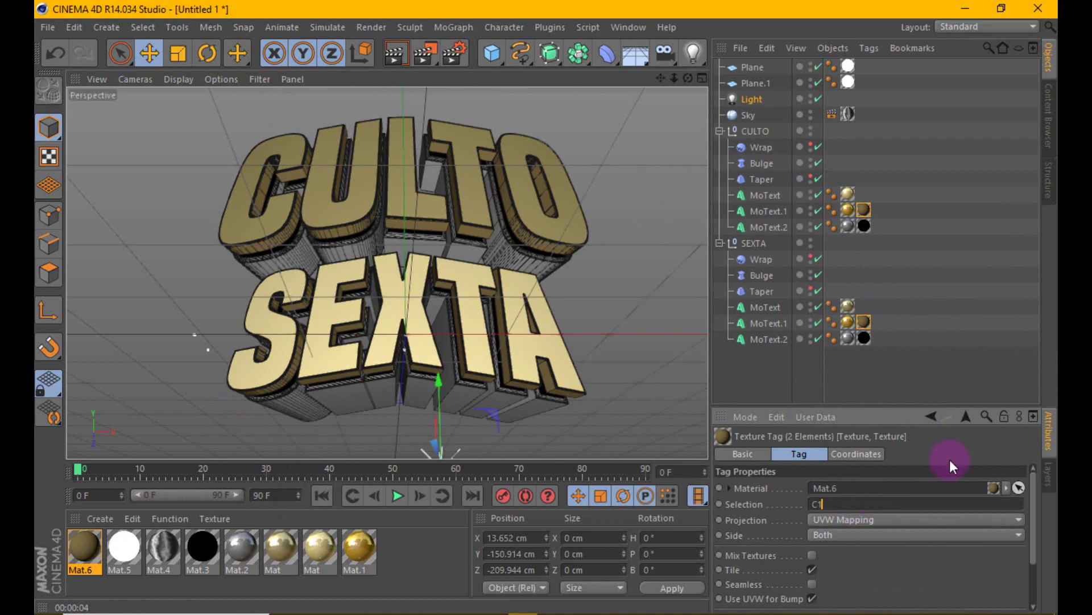
key(Return)
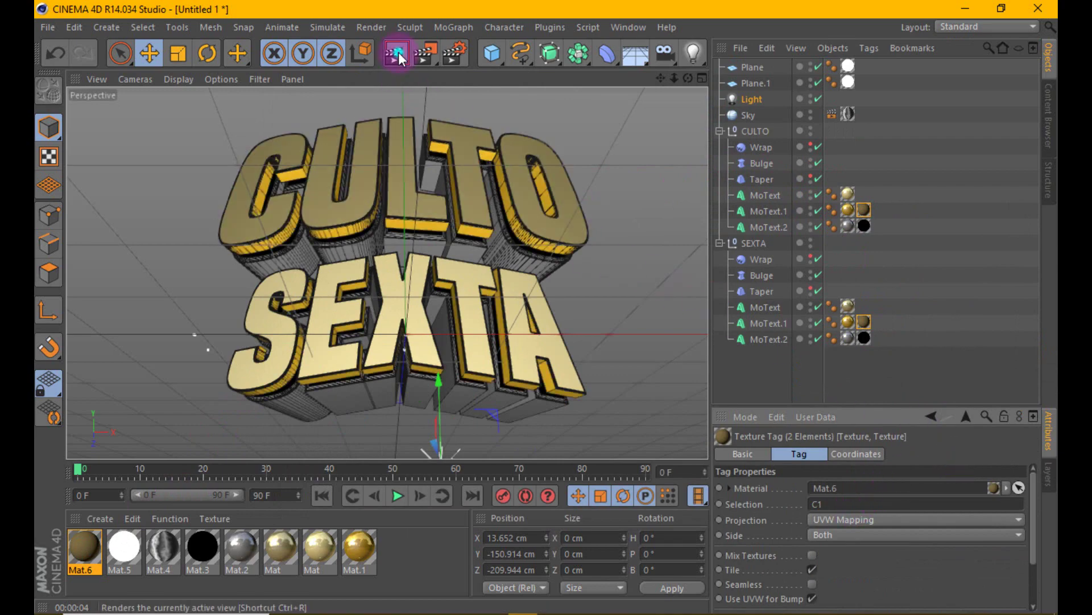
click(398, 52)
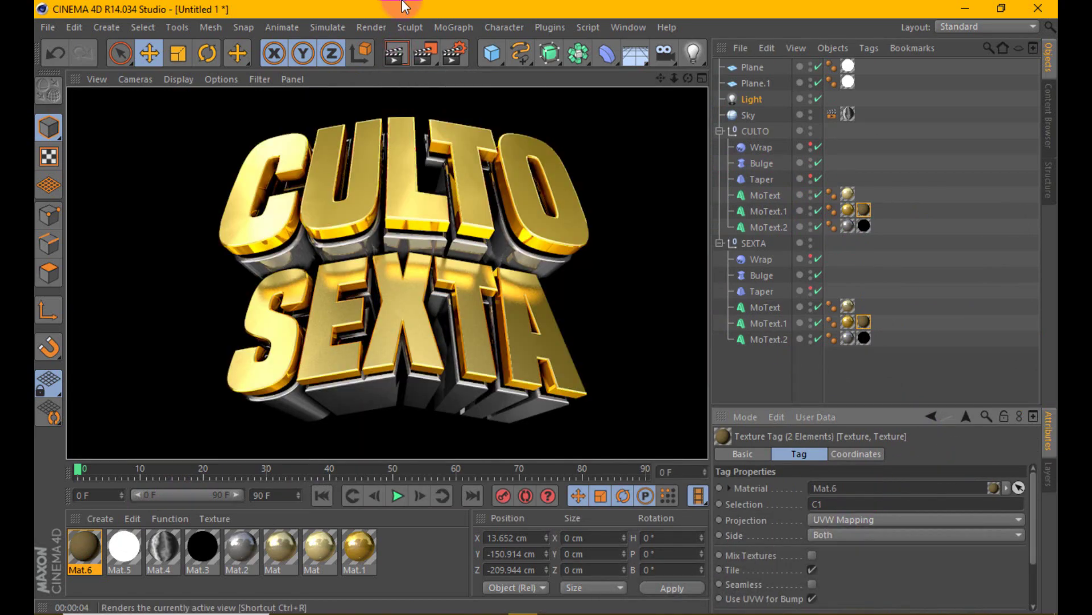
Push the texture tags on CULTO's MoText.1 and MoText.2 back in depth, checking with a render
drag(886, 214, 740, 233)
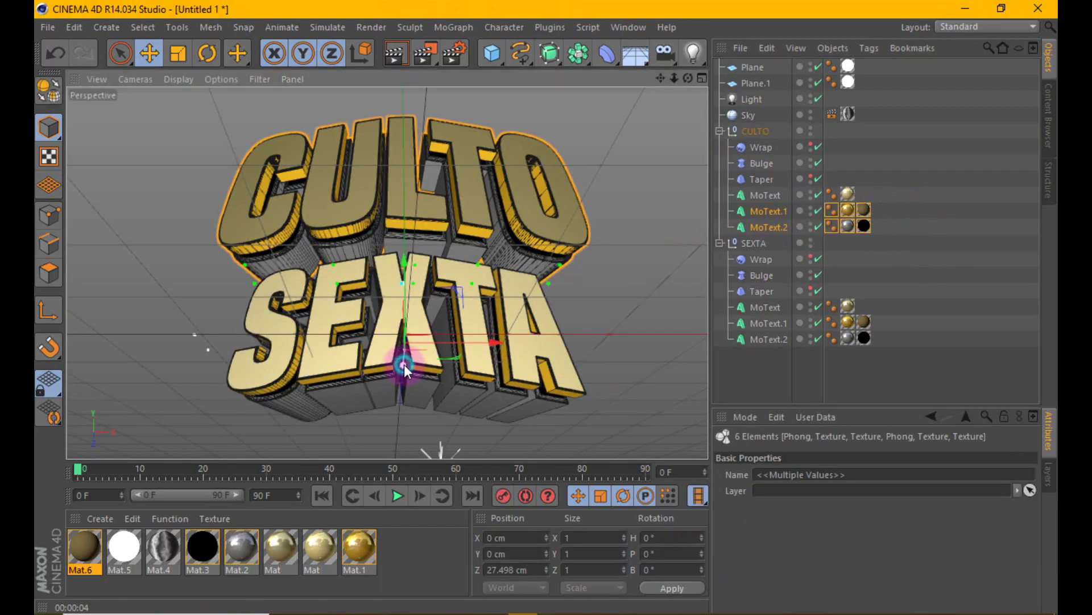
drag(406, 368, 401, 366)
click(388, 55)
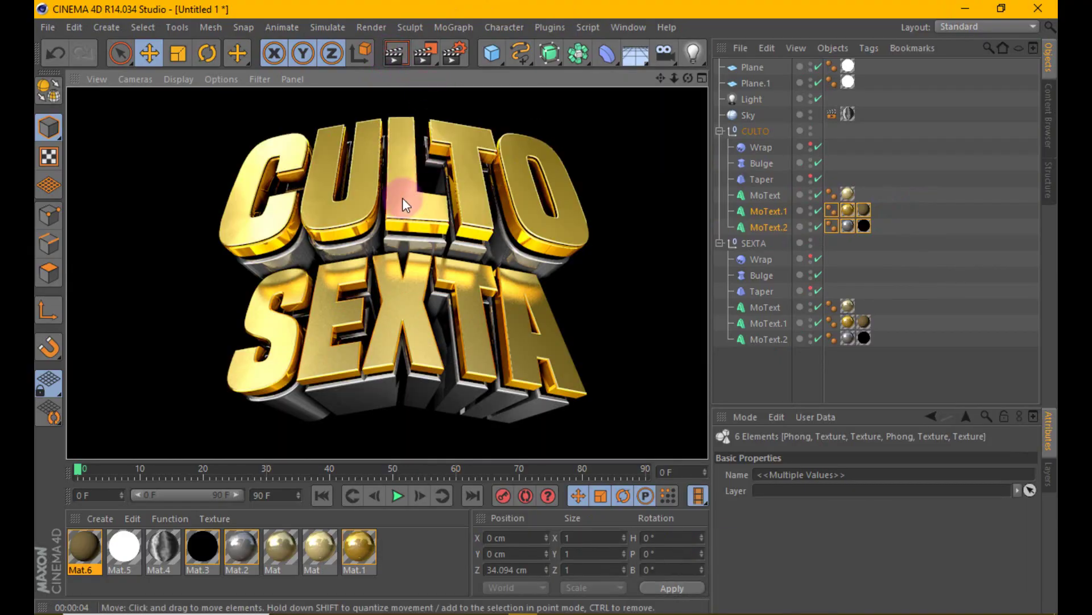
click(404, 227)
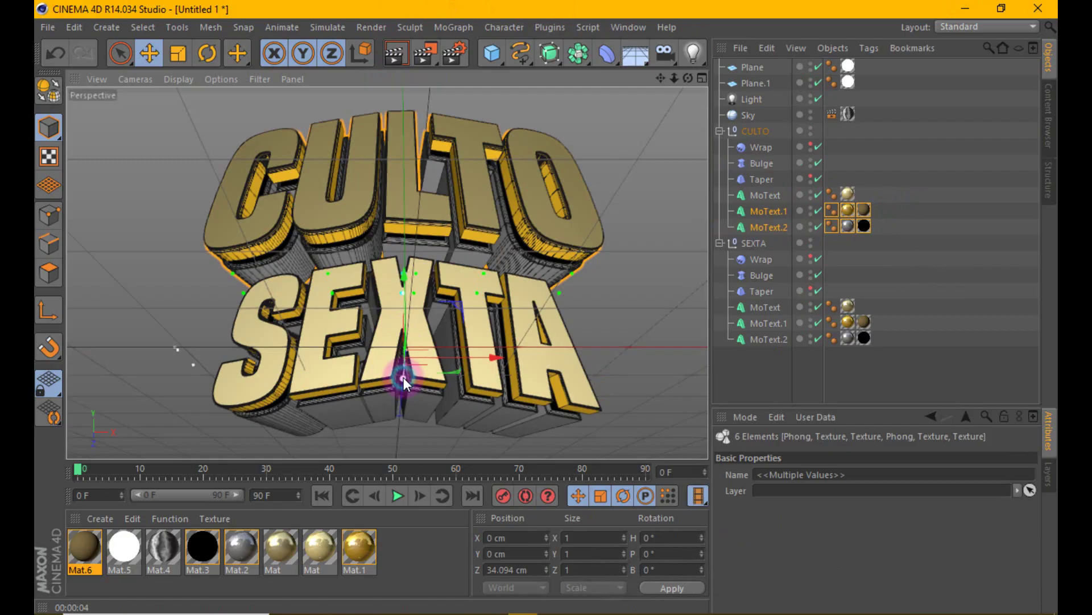
mouse_move(404, 377)
mouse_down()
mouse_move(393, 234)
mouse_move(399, 423)
mouse_up()
click(757, 339)
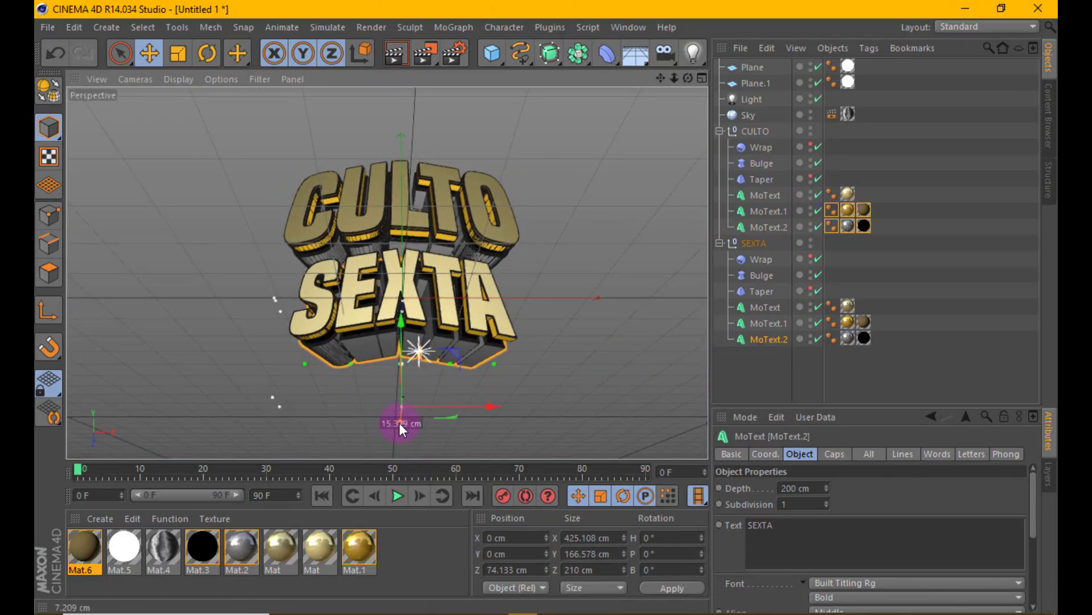
Move SEXTA's MoText.2 further back, shift its MoText texture tags in depth, and render
alt+drag(398, 367, 401, 286)
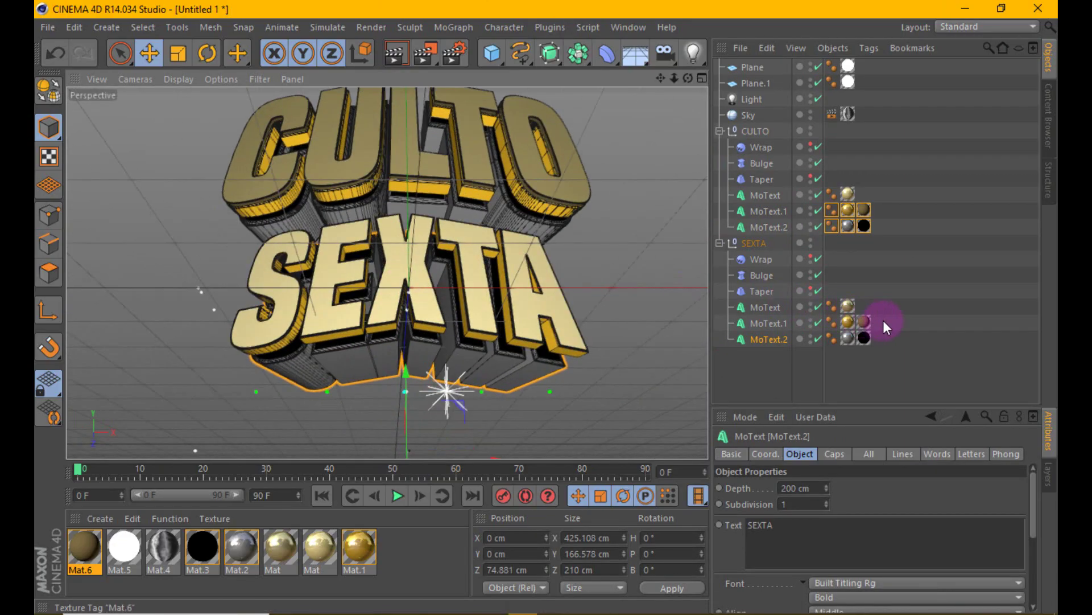
drag(886, 326, 828, 344)
mouse_move(525, 378)
alt+mouse_down()
mouse_move(394, 317)
mouse_move(388, 376)
alt+mouse_up()
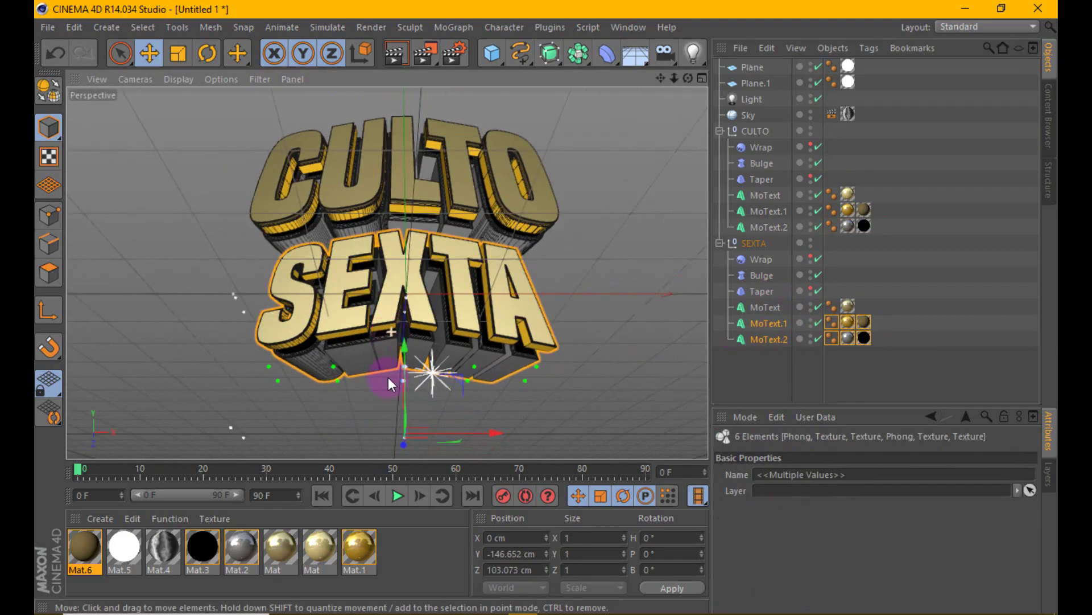
mouse_move(401, 445)
mouse_down()
mouse_move(397, 415)
mouse_move(402, 445)
mouse_up()
scroll(388, 238, up, 3)
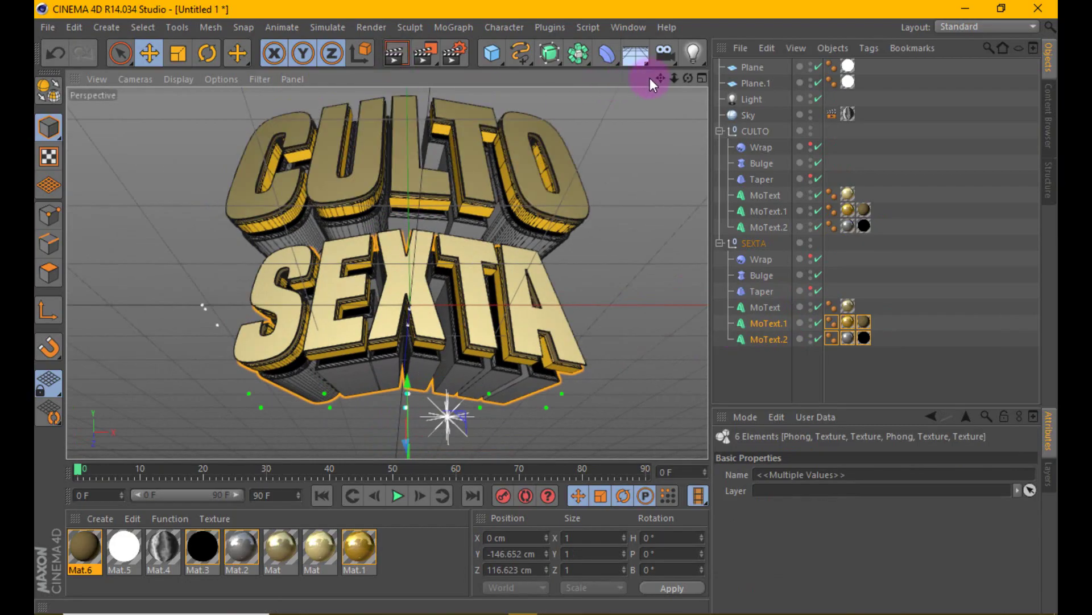
drag(660, 78, 545, 307)
drag(693, 81, 688, 75)
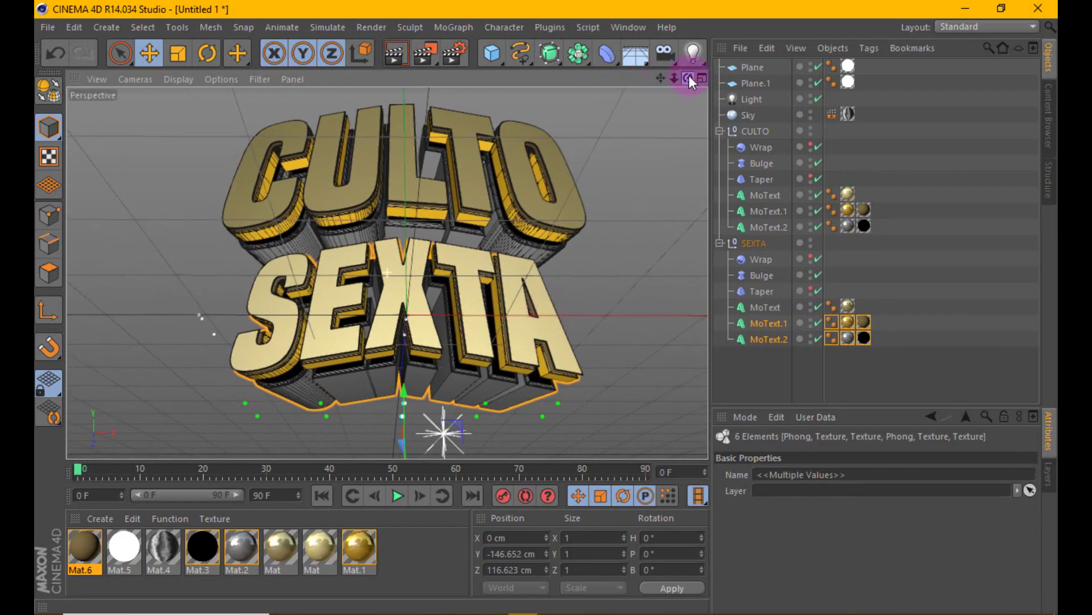
click(401, 57)
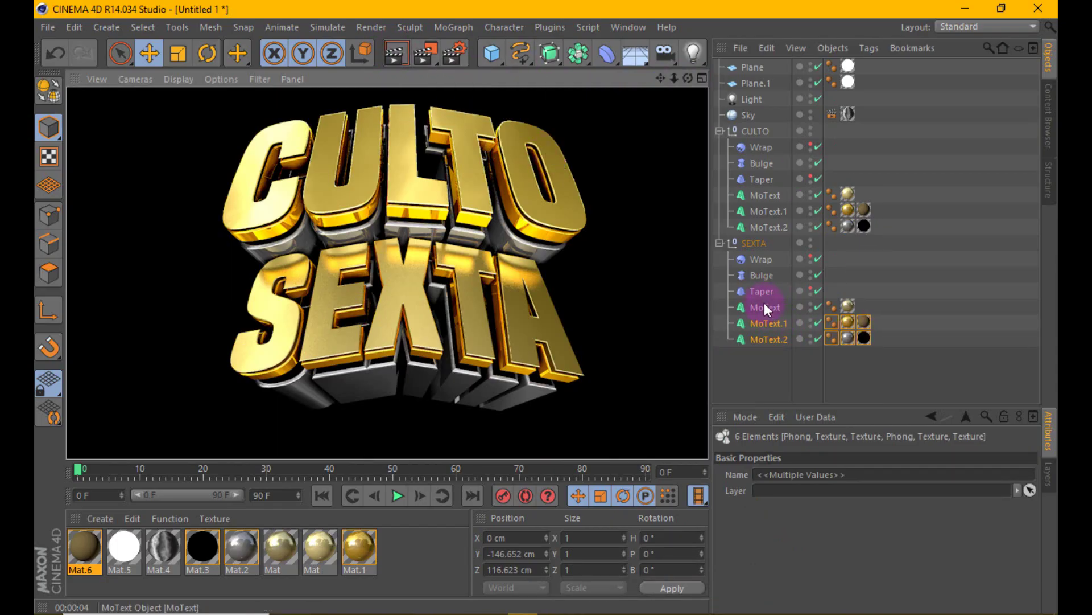
Thicken SEXTA's MoText.1 extrusion to 44 cm and move MoText.2 to Z 97.328 cm
click(770, 324)
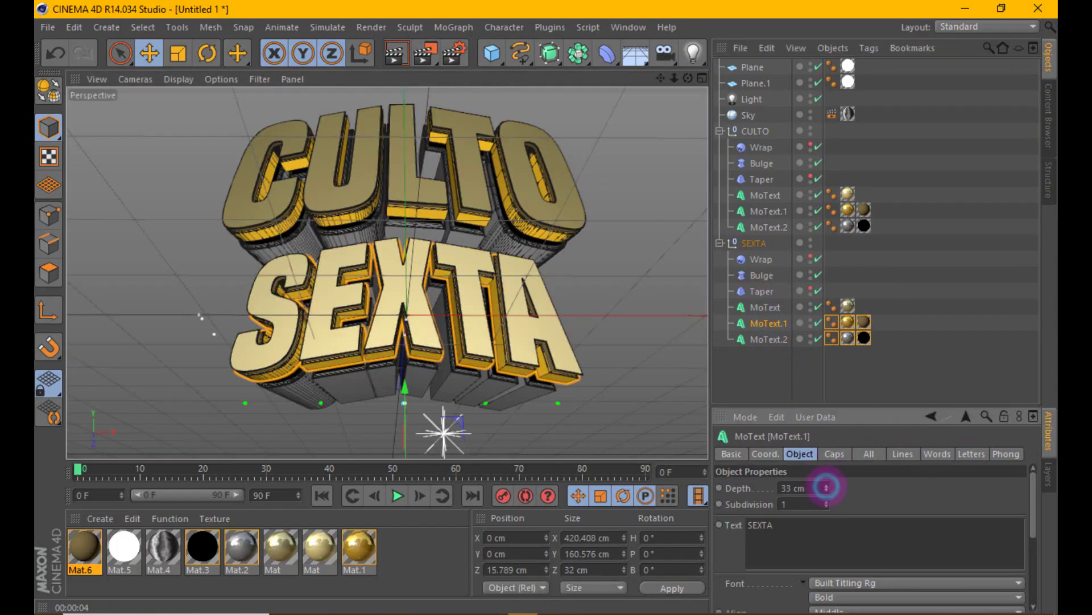
drag(826, 487, 827, 484)
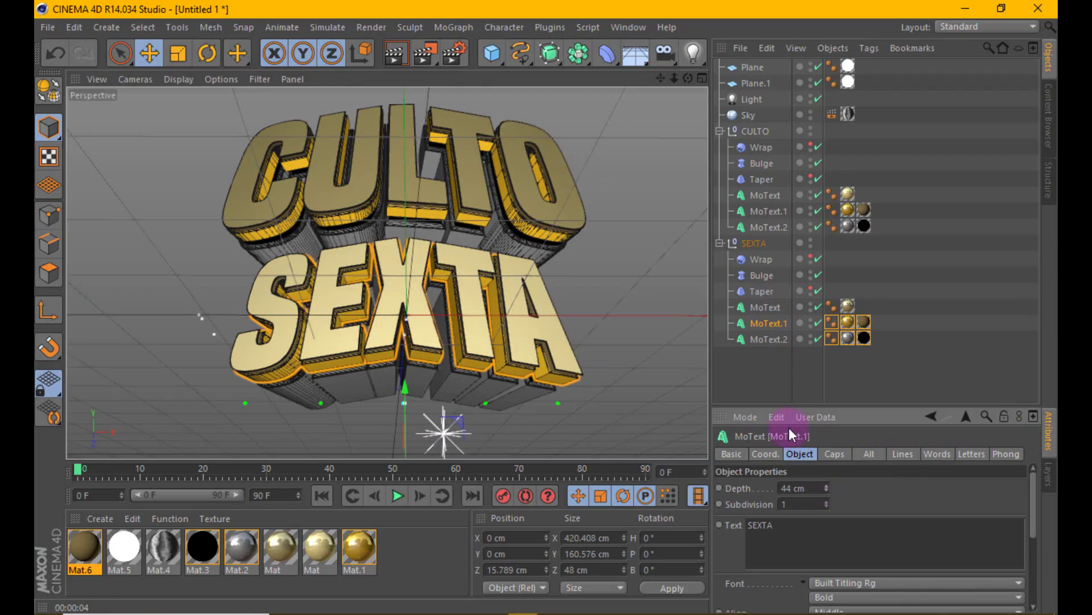
click(754, 340)
scroll(428, 245, down, 2)
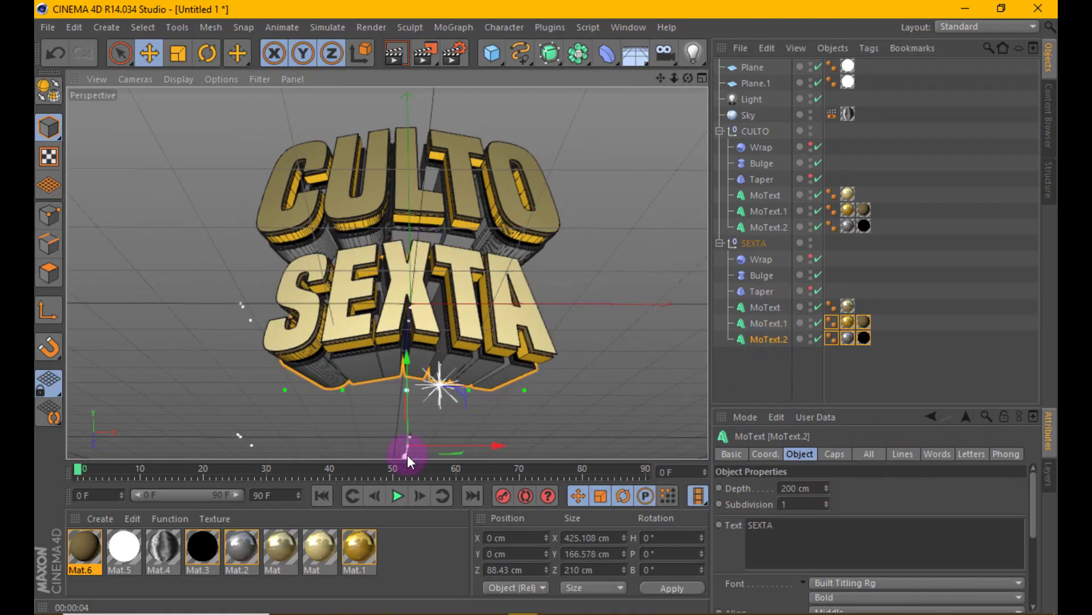
drag(407, 455, 406, 456)
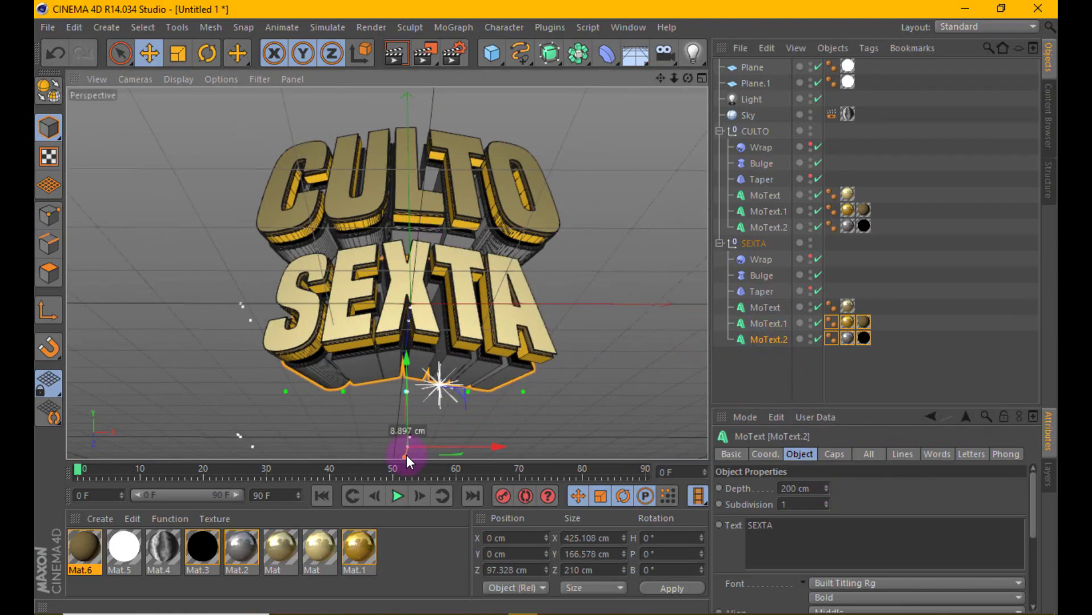
Render a check, then orbit, zoom and pan toward the text and widen the 3D view
click(395, 54)
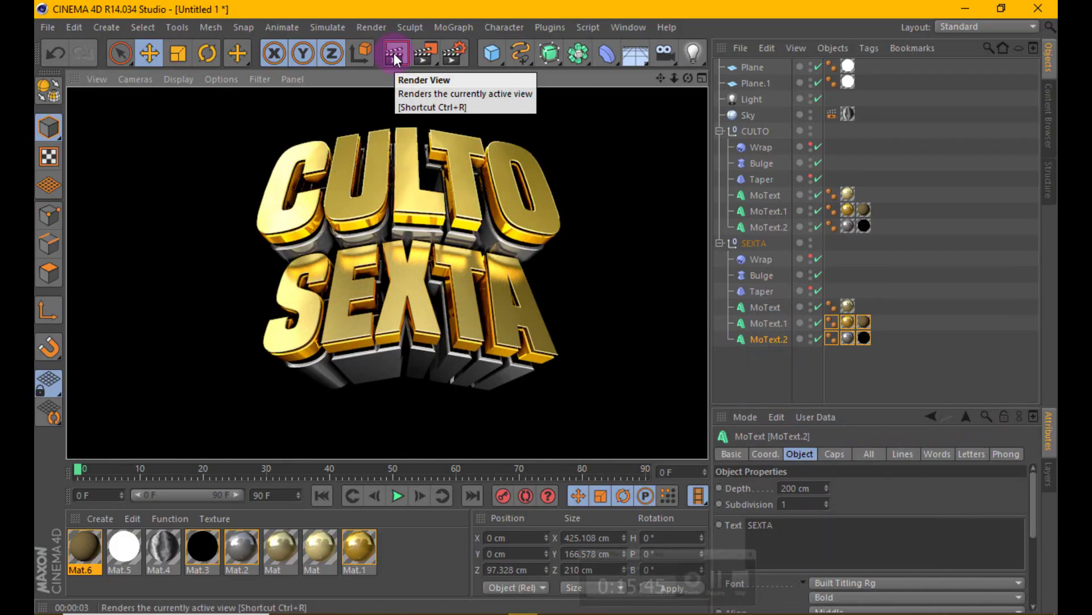
click(661, 78)
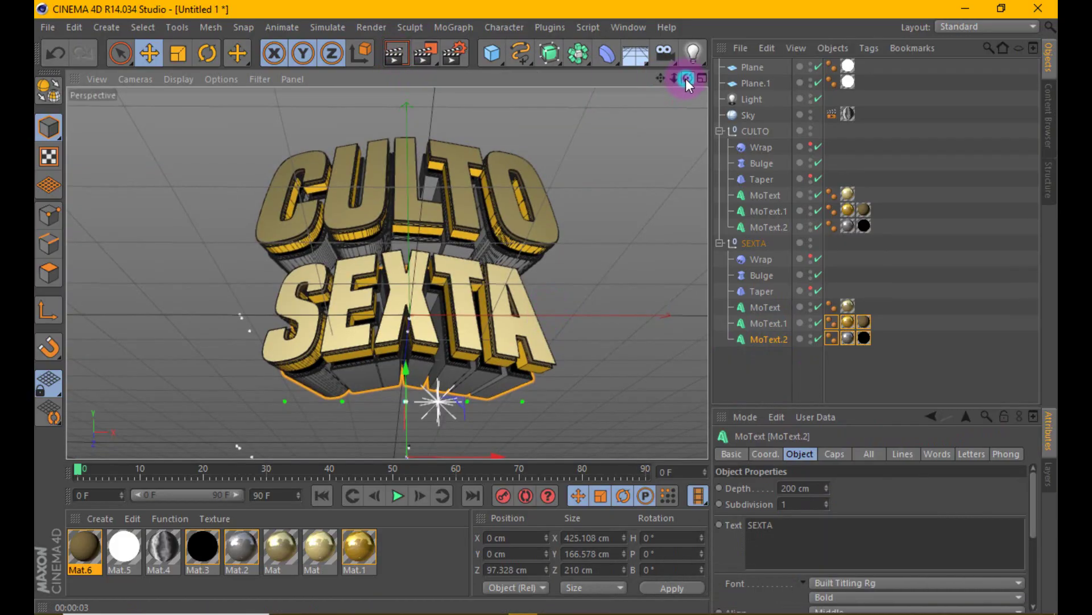
drag(687, 81, 546, 307)
drag(675, 79, 546, 307)
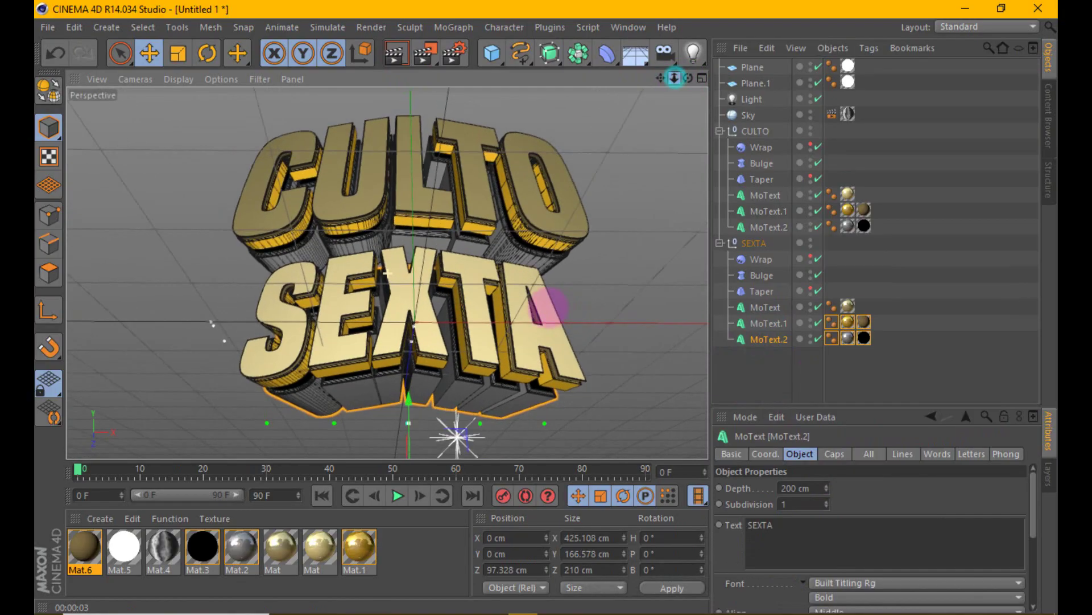
drag(660, 79, 660, 82)
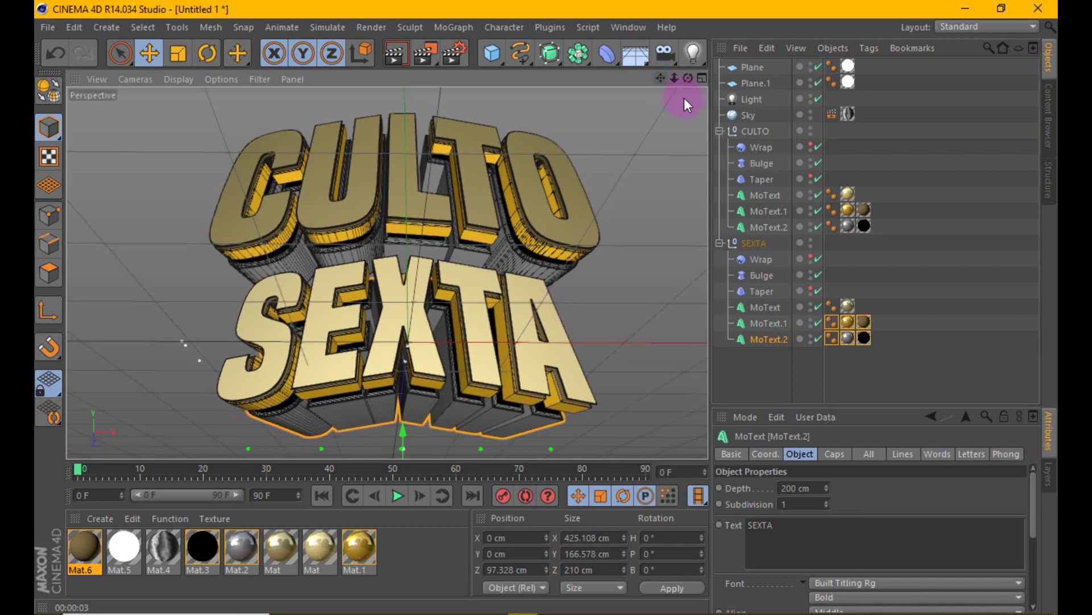
mouse_move(711, 106)
mouse_down()
mouse_move(746, 107)
mouse_move(576, 80)
mouse_up()
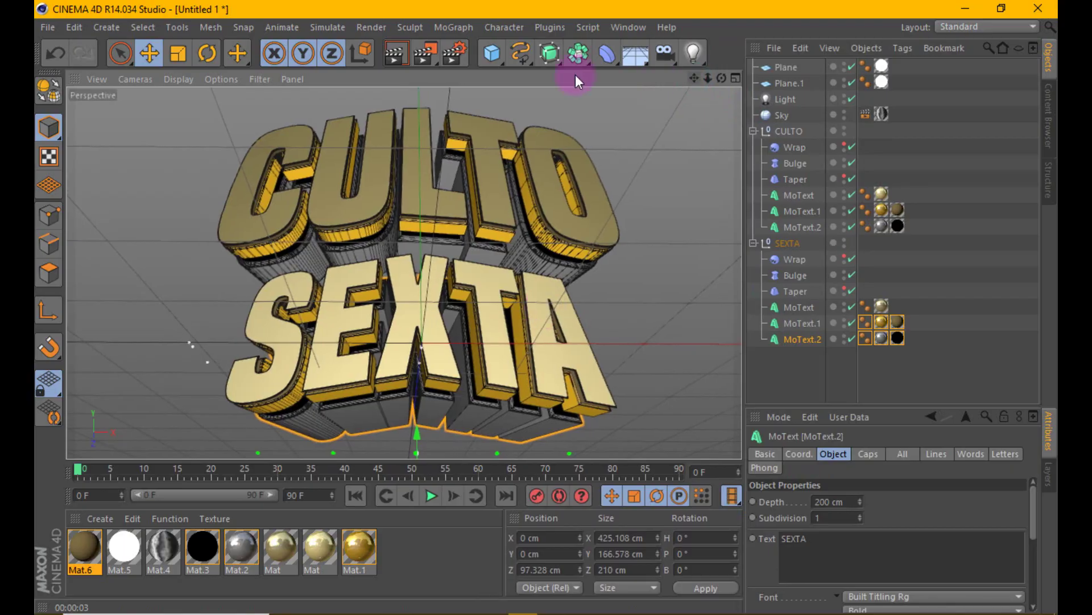
Set the anti-aliasing minimum level to 16x16 and add a camera to the scene
click(453, 53)
click(312, 266)
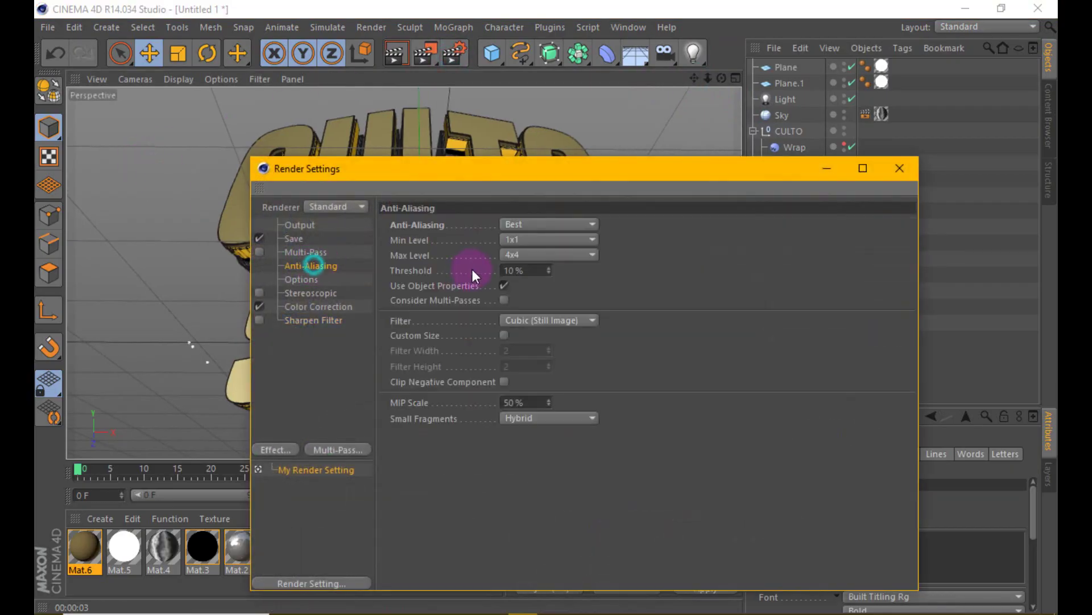
click(535, 240)
click(545, 313)
click(914, 178)
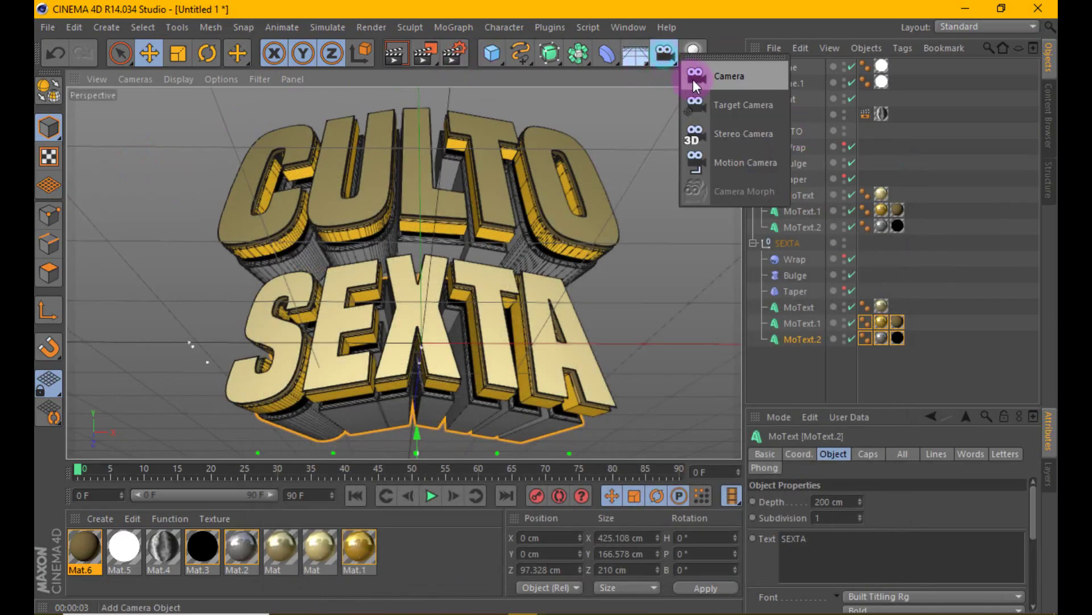
drag(667, 59, 693, 80)
Give both planes Compositing tags with Seen by Camera off, then test-render
drag(782, 100, 783, 101)
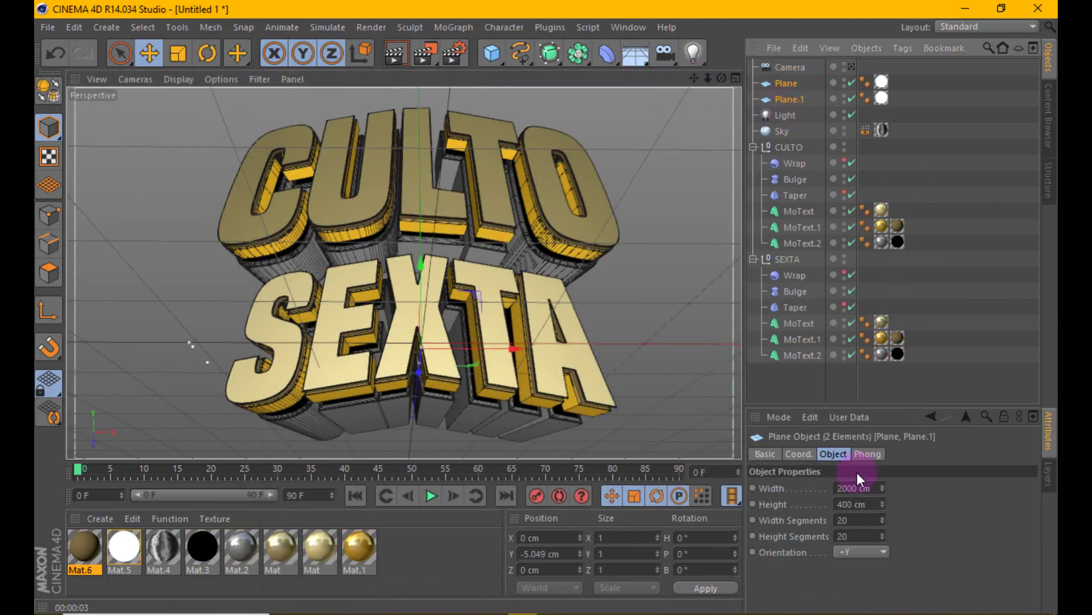
right_click(795, 81)
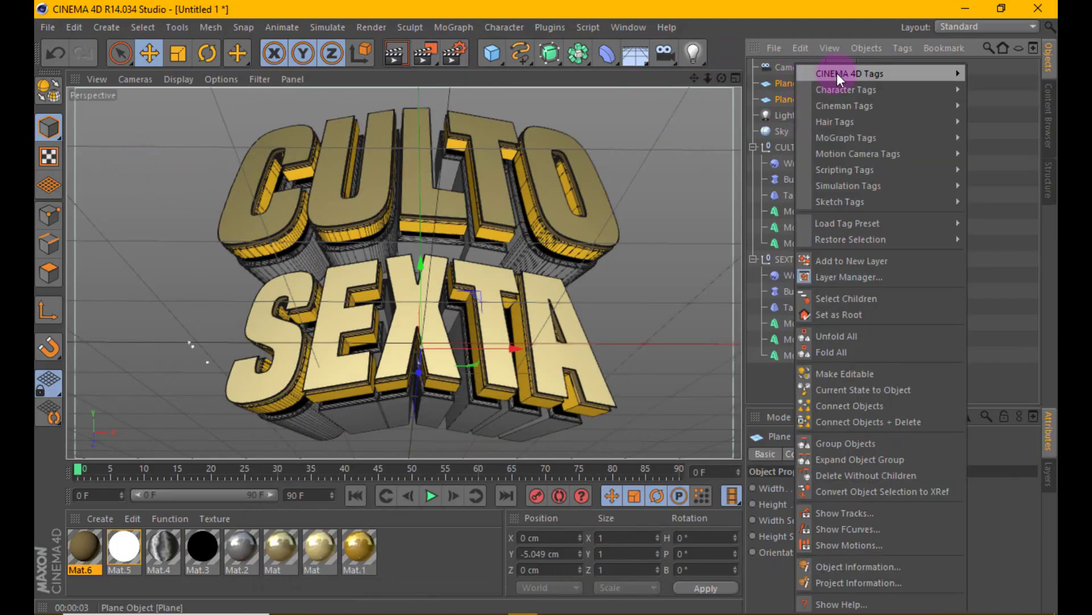
click(742, 151)
click(839, 550)
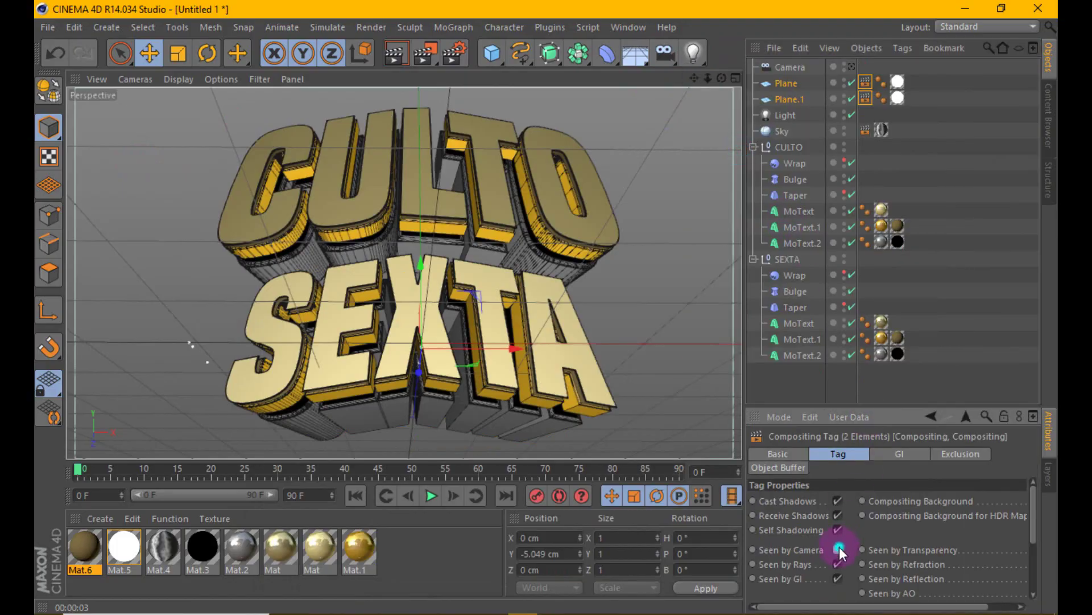
click(842, 81)
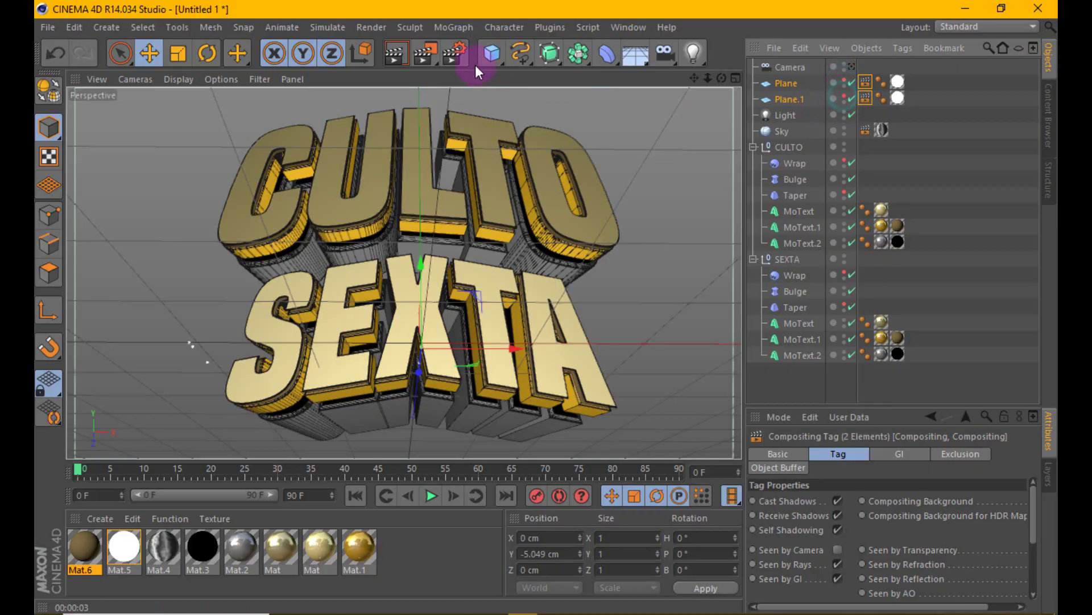
click(401, 52)
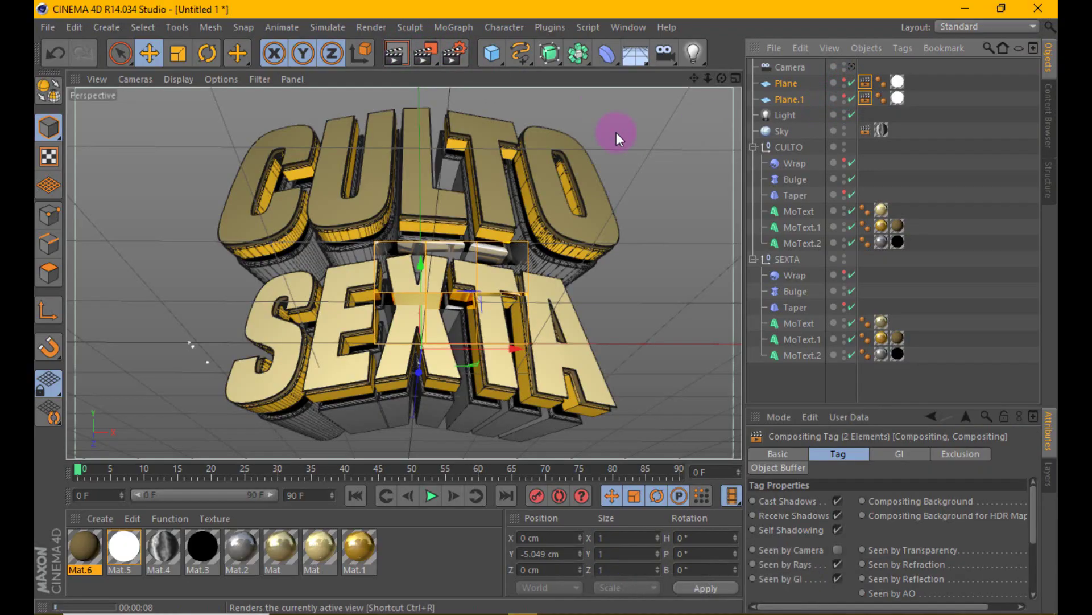
click(605, 112)
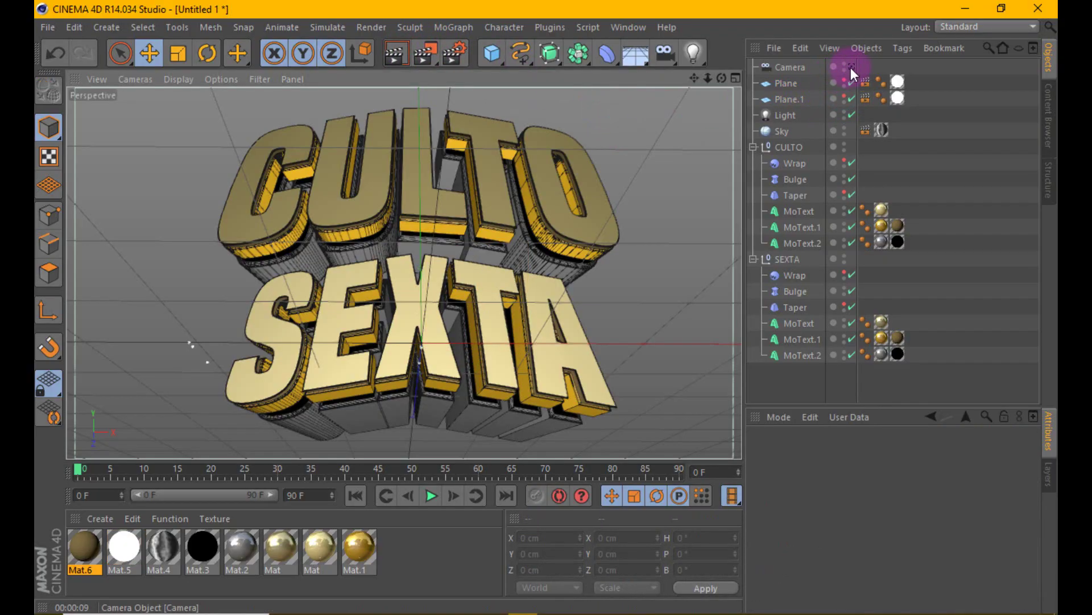
Enable the alpha channel for saved renders, then render a preview of the gold CULTO SEXTA view
click(456, 57)
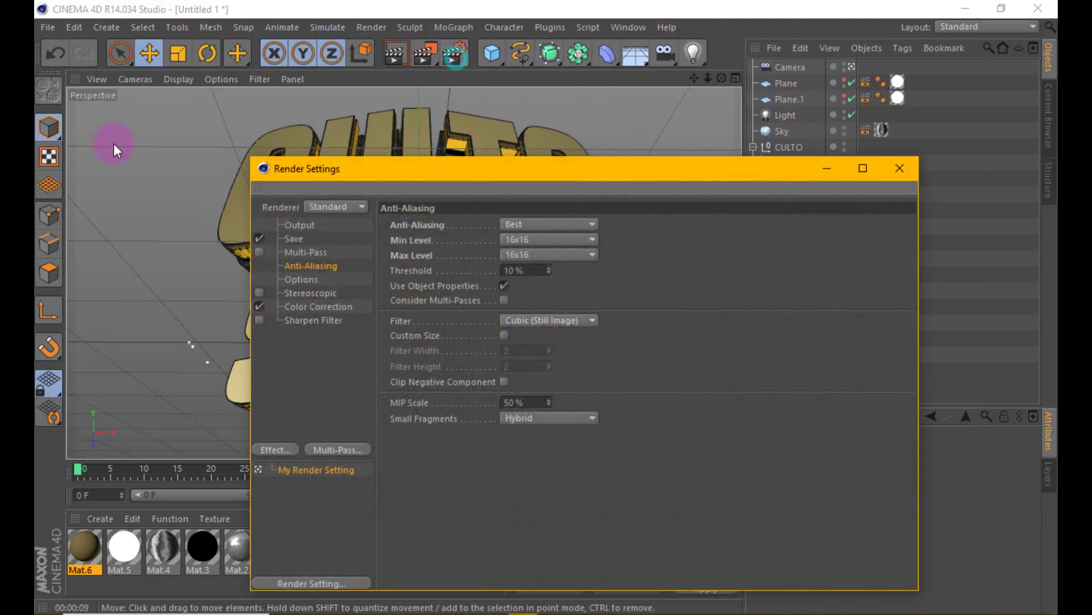
click(299, 239)
click(534, 271)
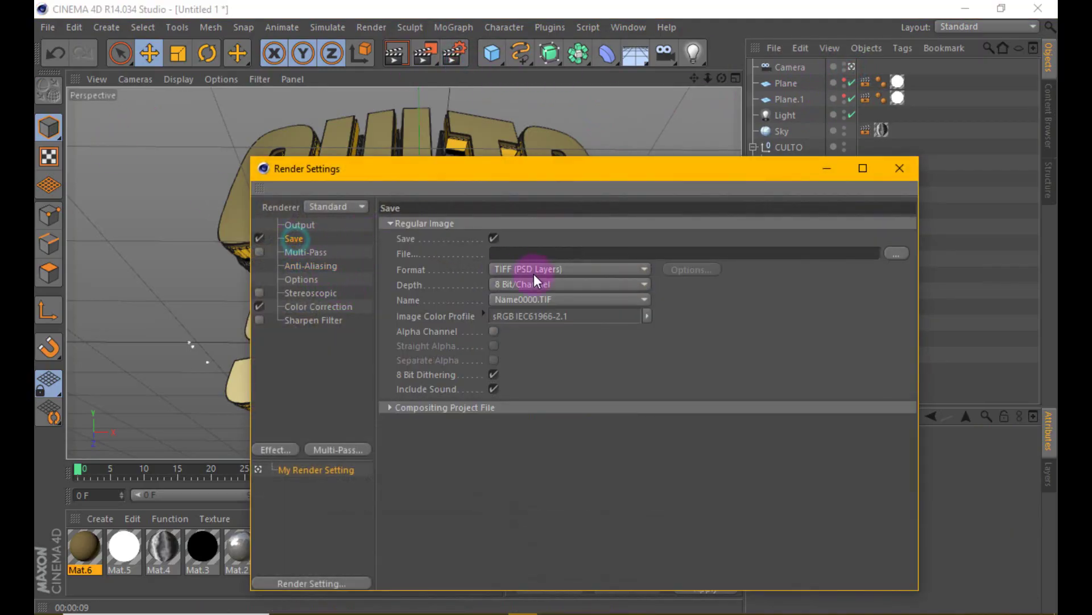
click(518, 289)
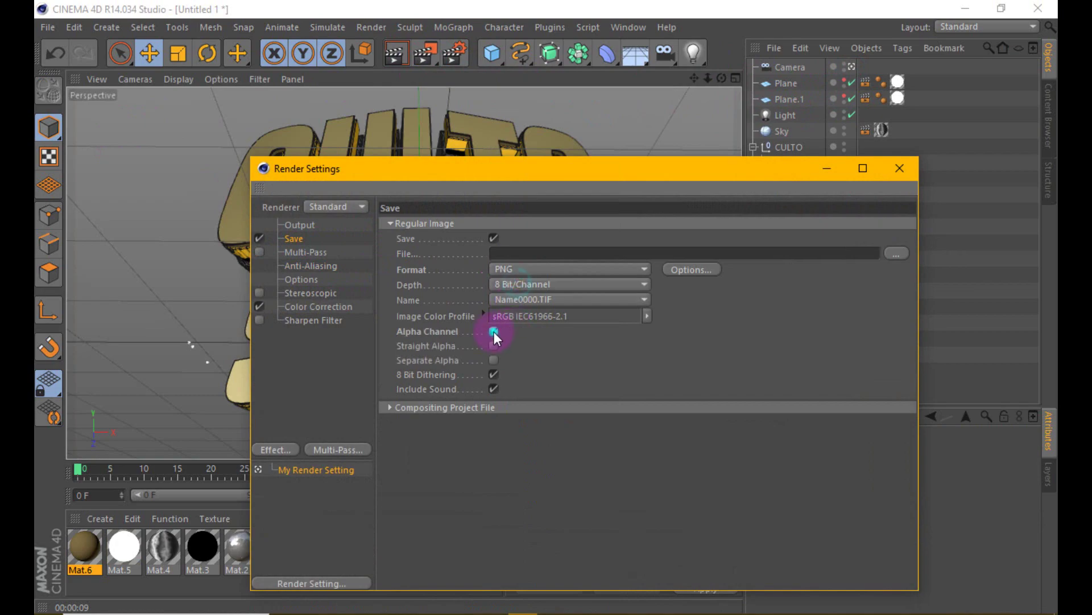
click(900, 169)
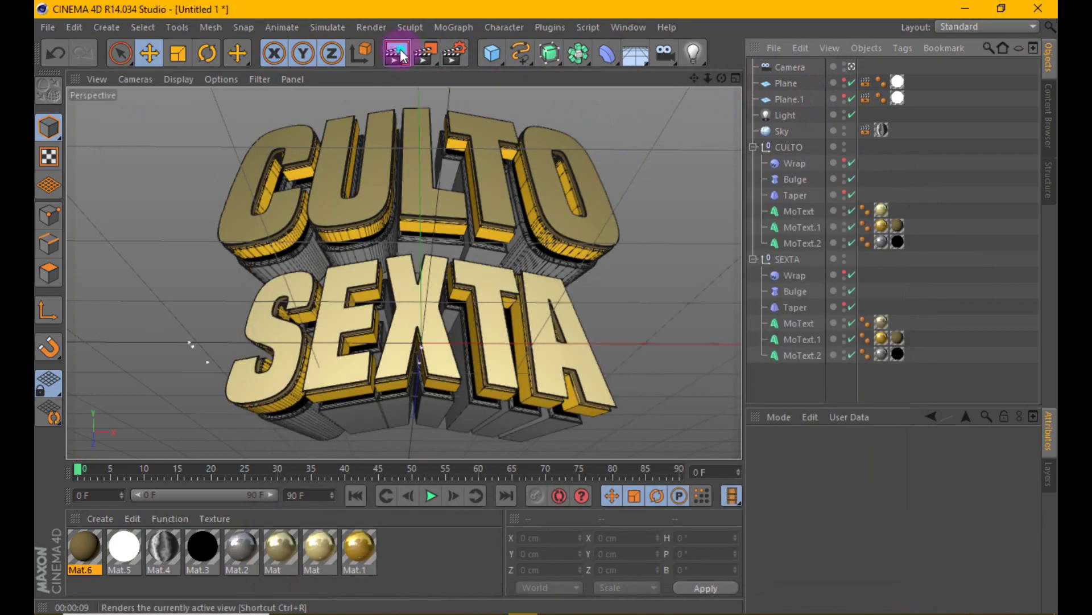
click(396, 53)
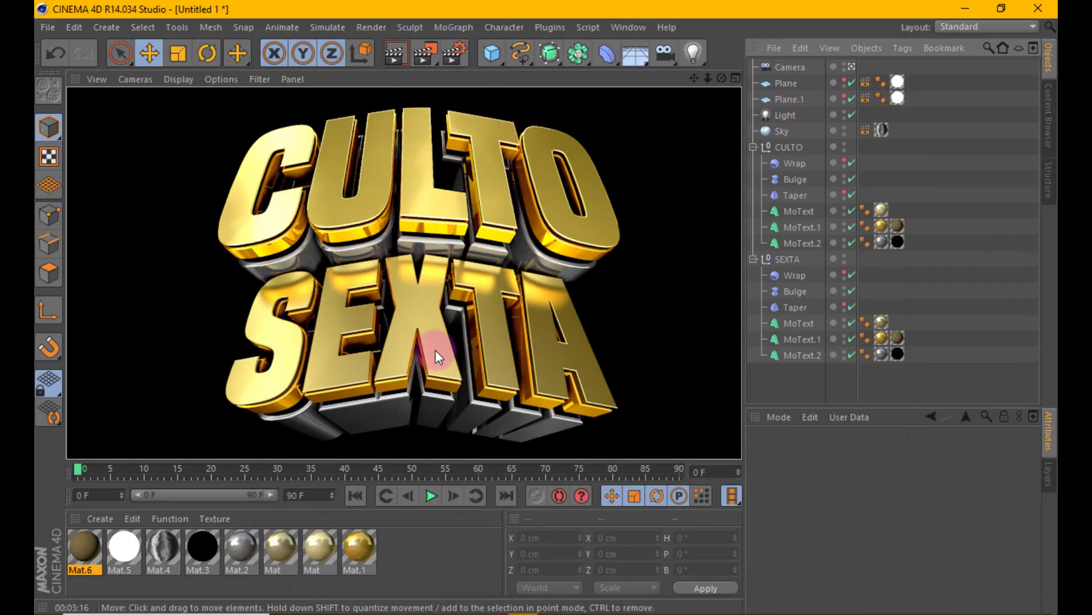
Set the Mat gold material's reflection blurriness to 10% and test-render the view
click(323, 548)
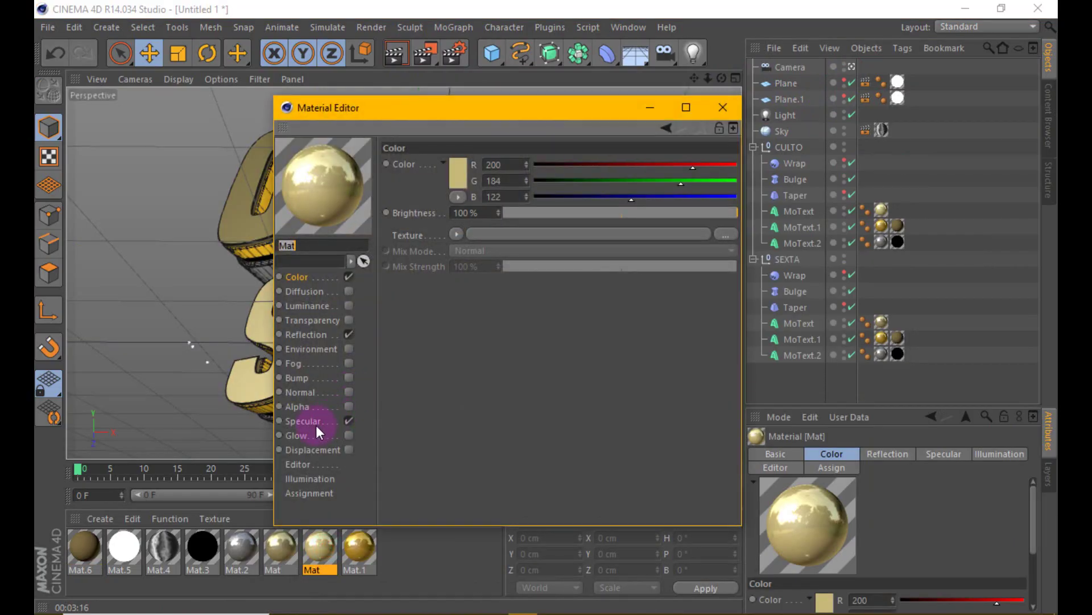
click(312, 335)
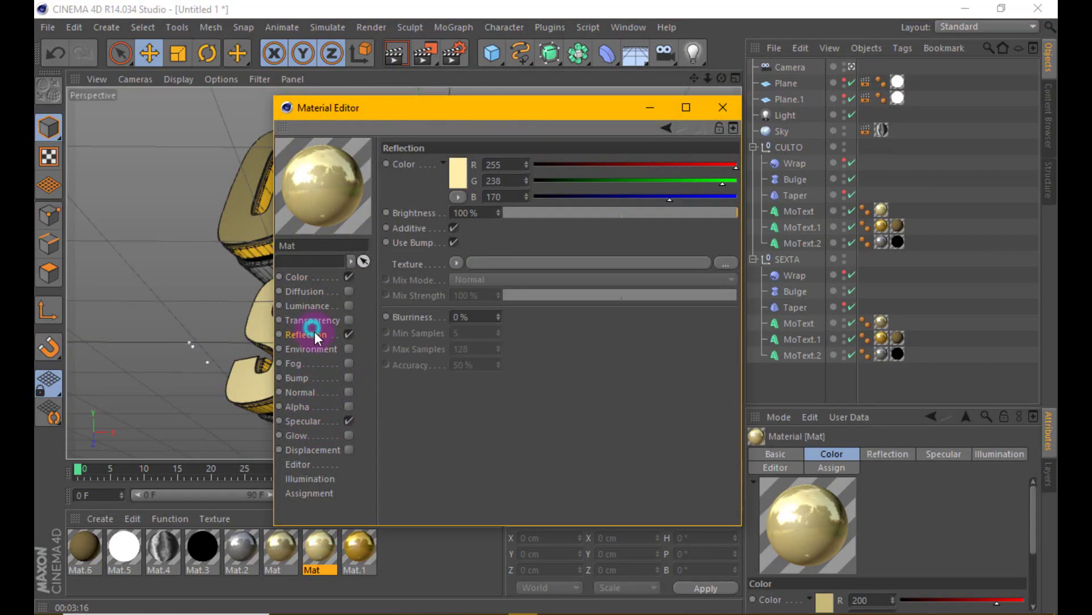
click(476, 317)
text(10)
click(587, 360)
click(720, 111)
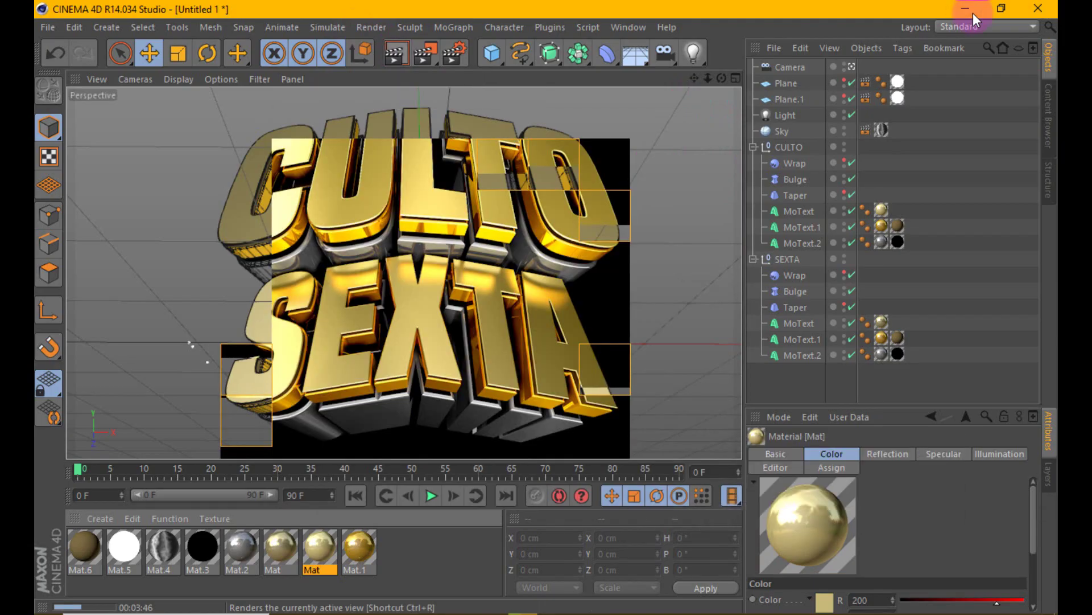
click(395, 111)
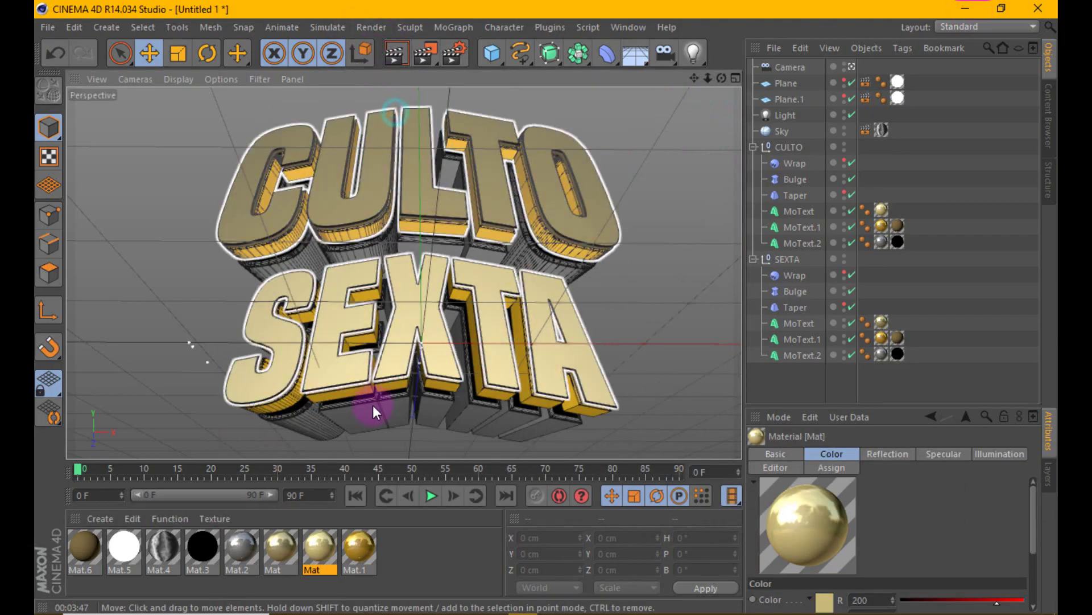
Reset the Mat reflection blurriness to 0% and close the Material Editor
double_click(333, 535)
double_click(475, 317)
text(0)
click(571, 339)
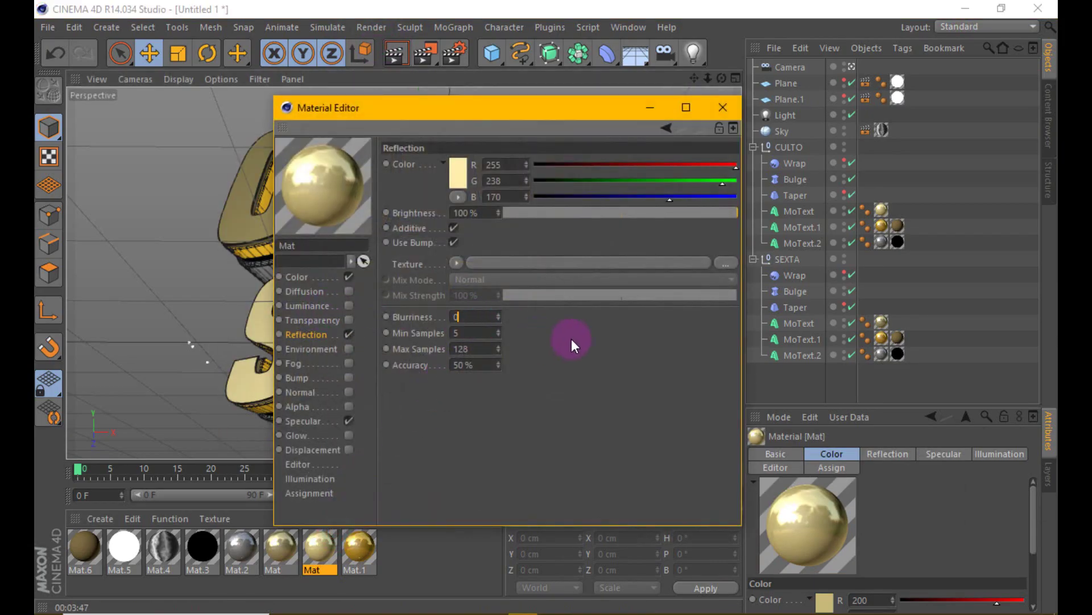
click(723, 108)
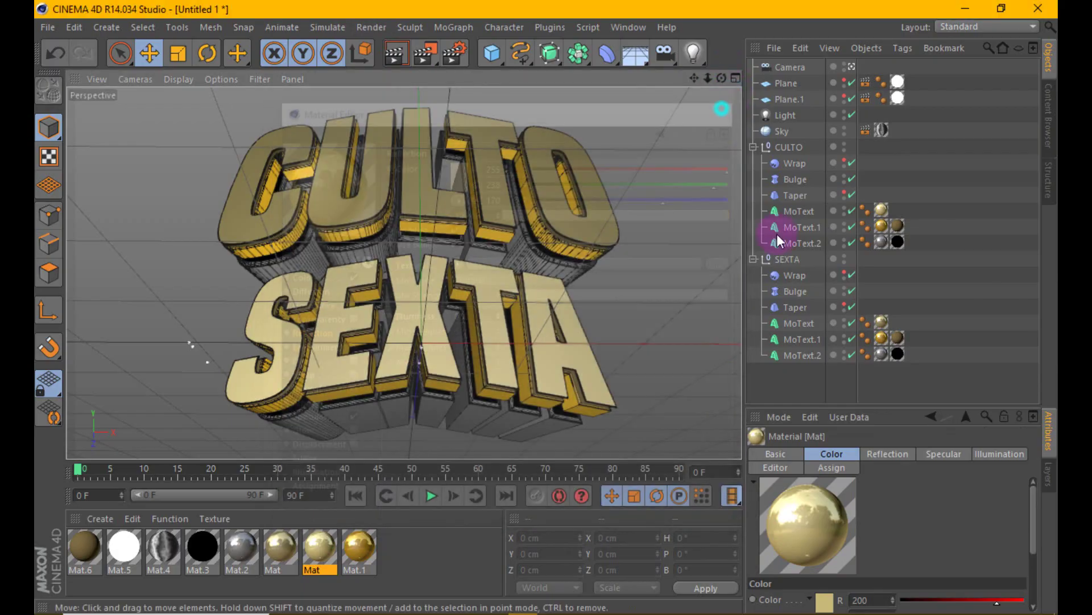
Select the SEXTA face and bevel text objects and move them forward along Z
drag(786, 386, 791, 336)
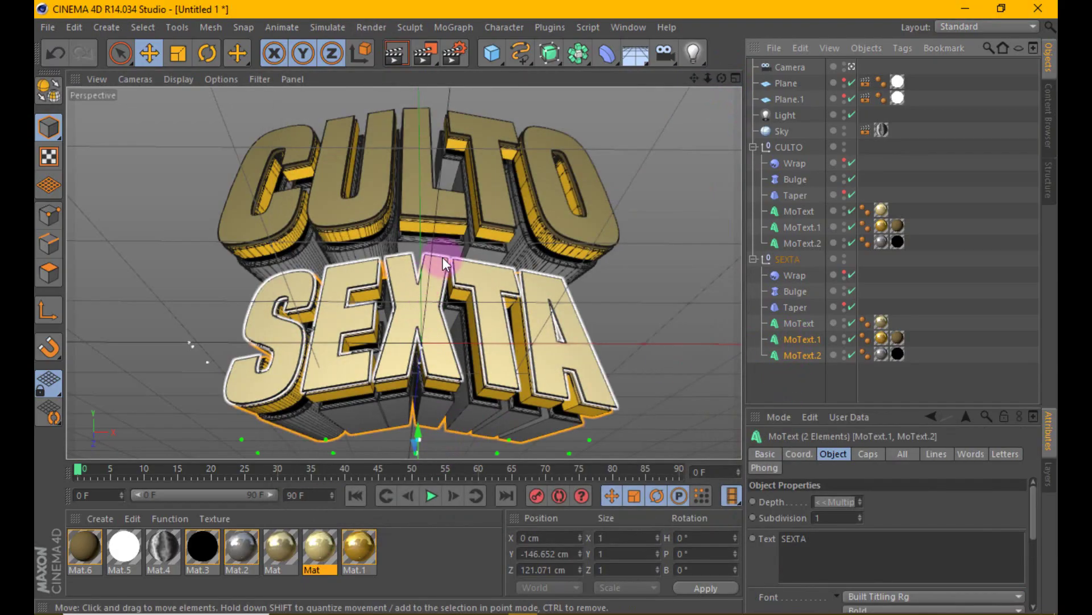
drag(708, 78, 542, 310)
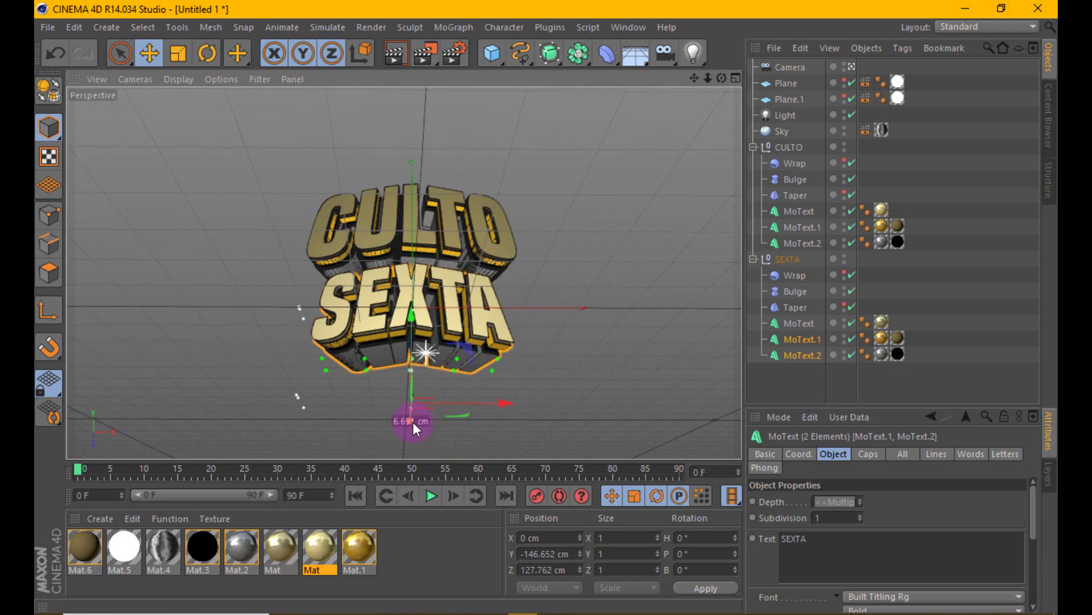
drag(412, 422, 412, 268)
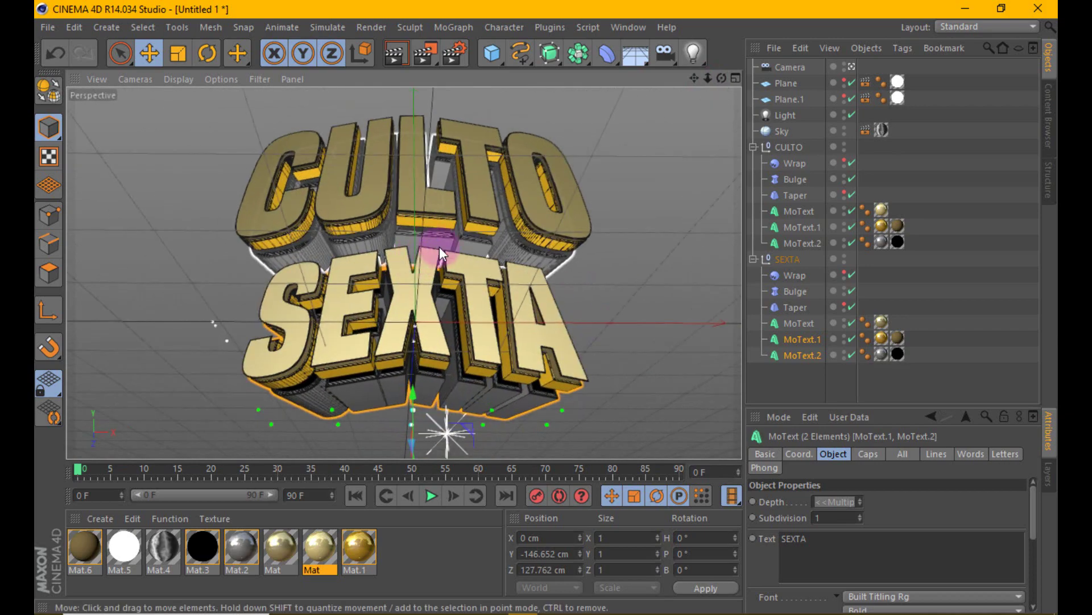
drag(694, 78, 546, 305)
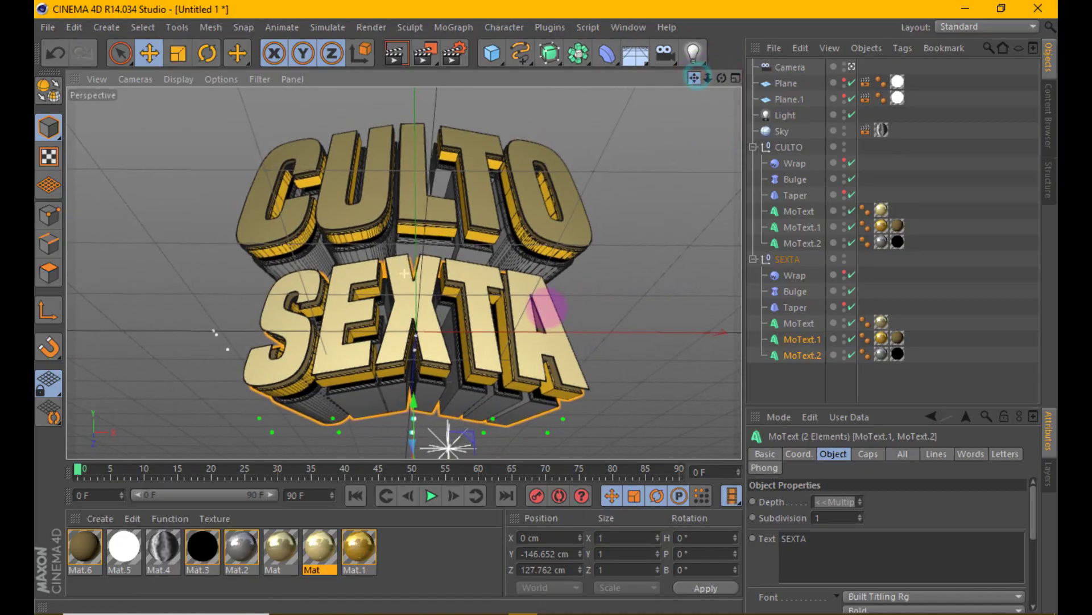
Set anti-aliasing to None and render a quick preview to check the text placement
click(455, 53)
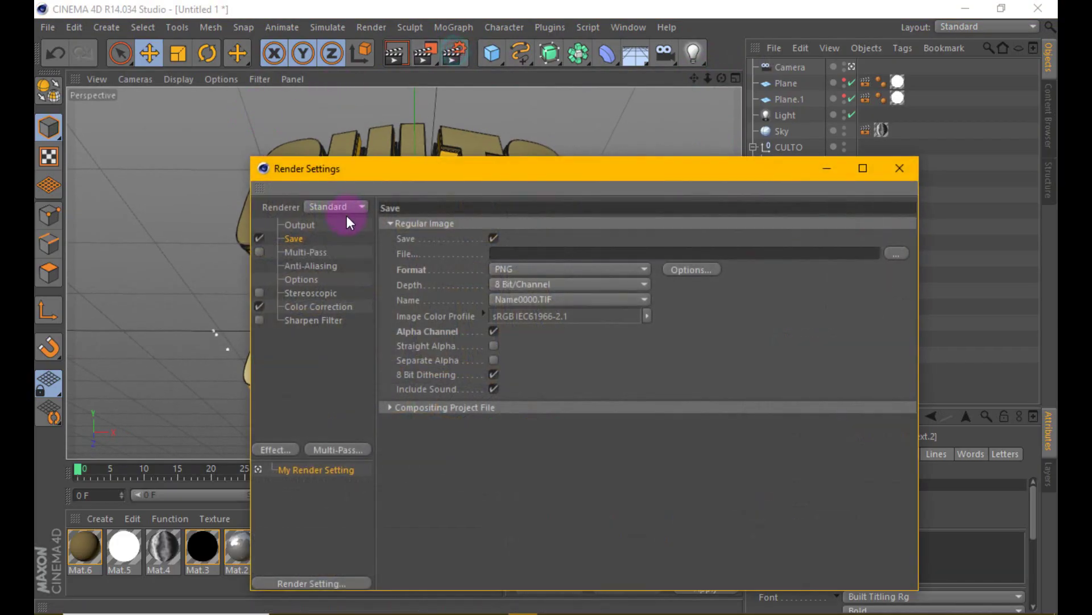
click(335, 267)
click(500, 228)
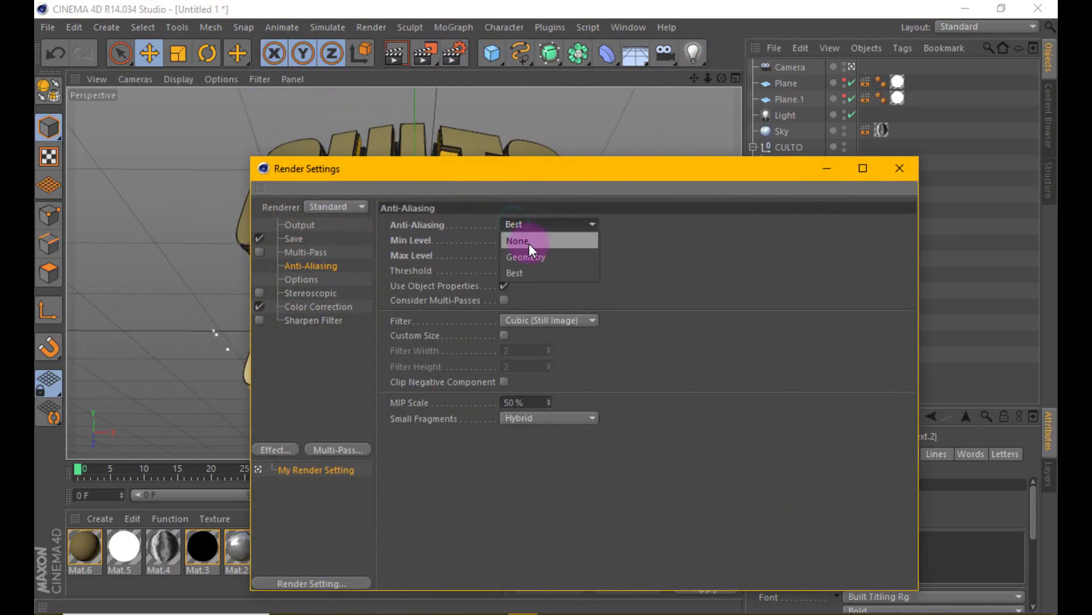
click(528, 244)
click(899, 169)
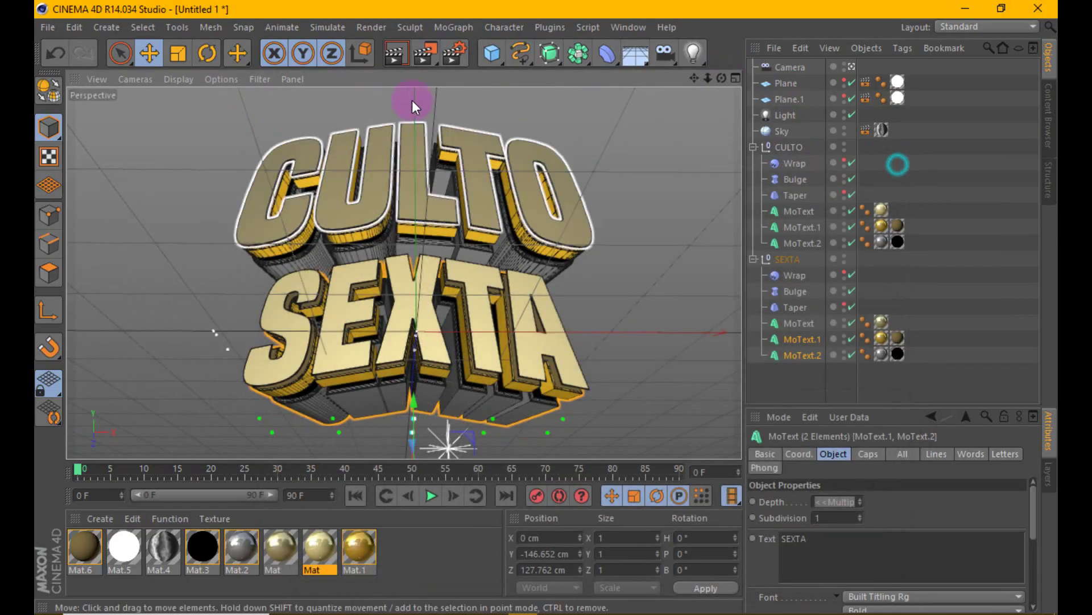
click(398, 61)
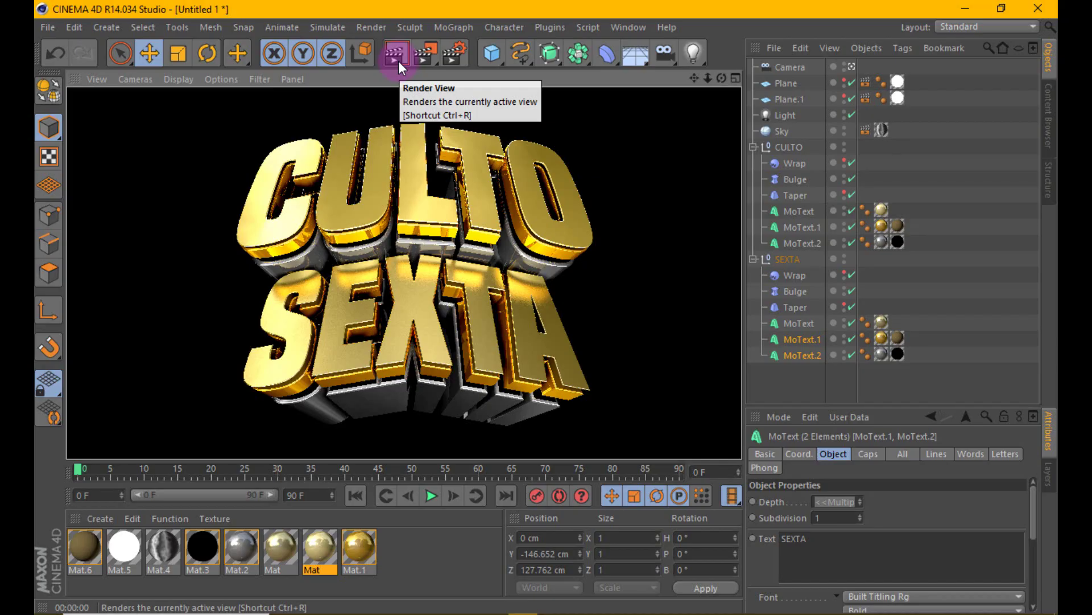
click(461, 176)
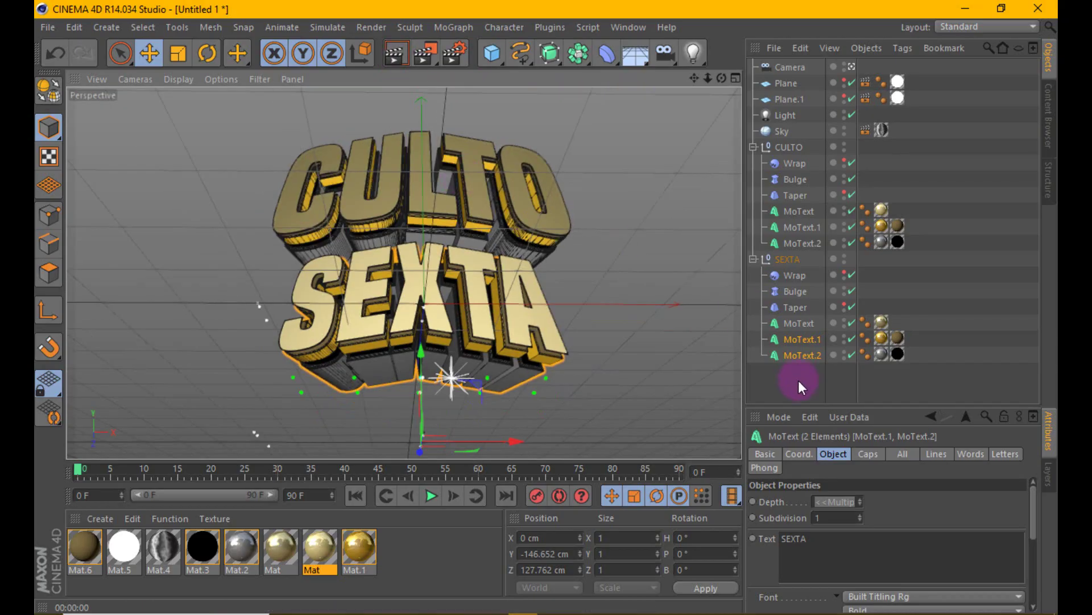
Nudge SEXTA slightly back toward CULTO, to about 124 cm in Z, and render again
mouse_move(363, 213)
alt+mouse_down()
mouse_move(418, 436)
mouse_move(445, 147)
alt+mouse_up()
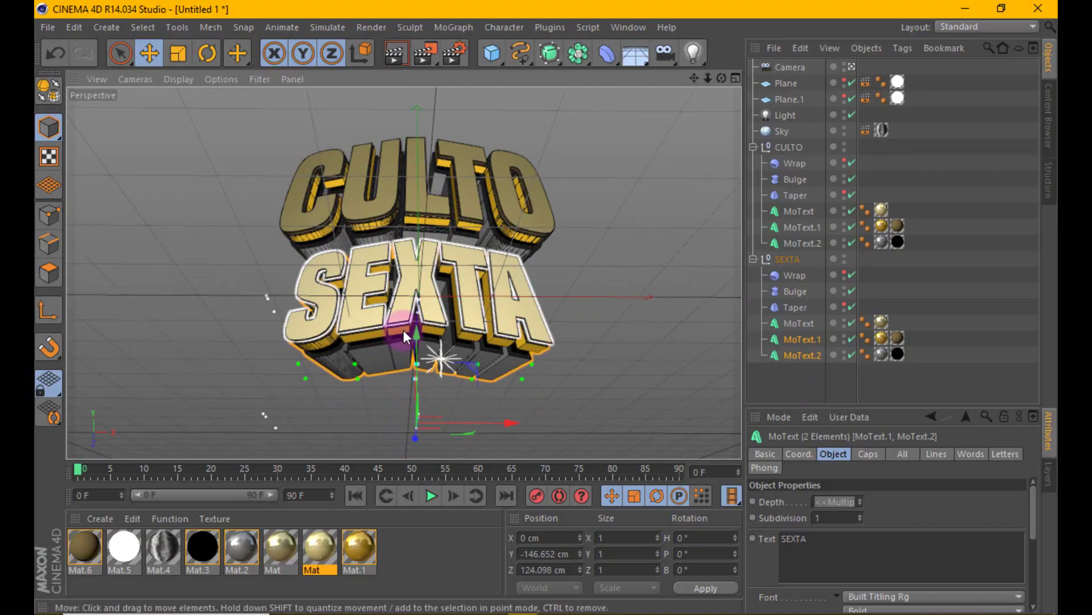
drag(694, 78, 548, 304)
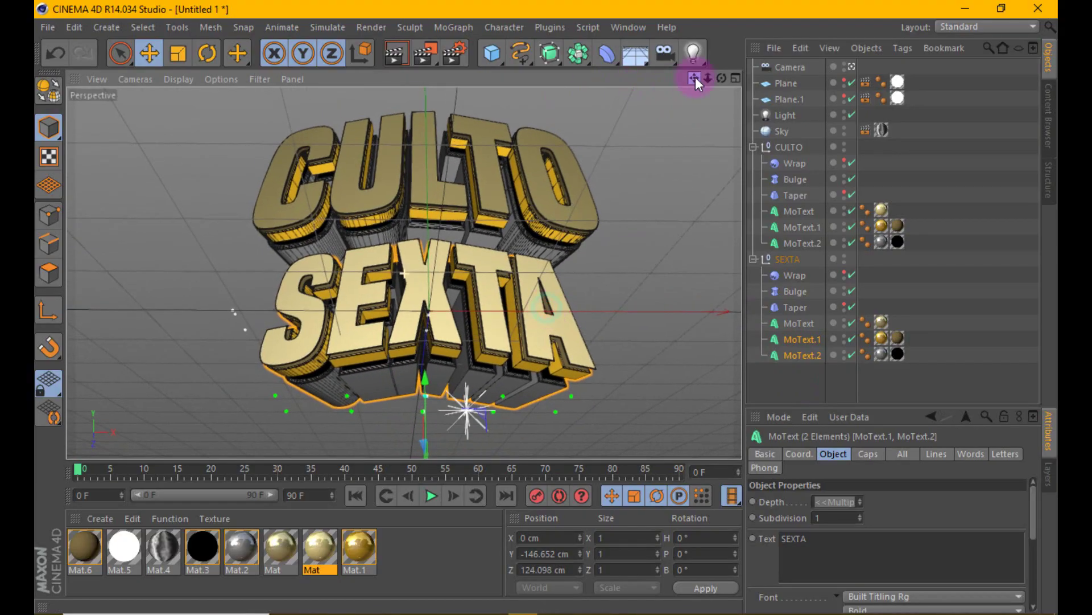
click(406, 54)
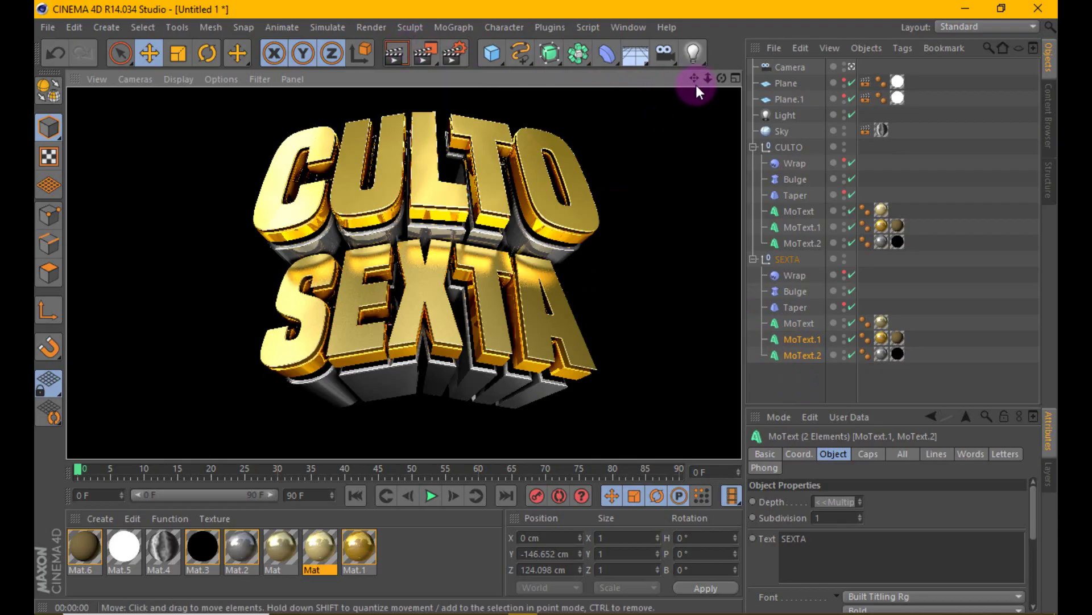
mouse_move(695, 84)
mouse_down()
mouse_move(706, 94)
mouse_move(711, 79)
mouse_move(545, 307)
mouse_up()
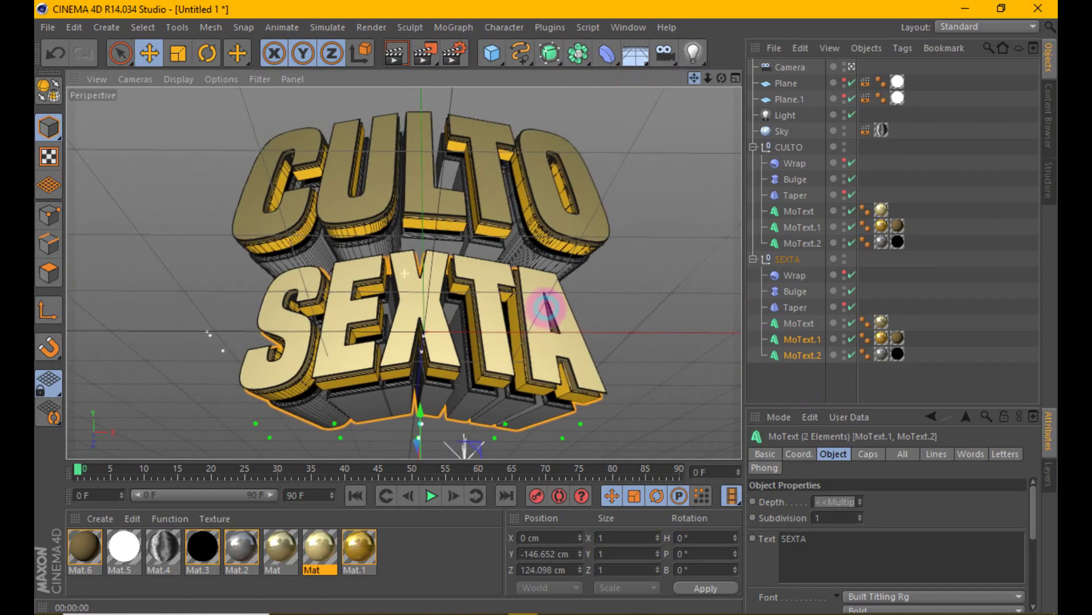
Restore the render settings' anti-aliasing to Best
click(454, 53)
click(526, 224)
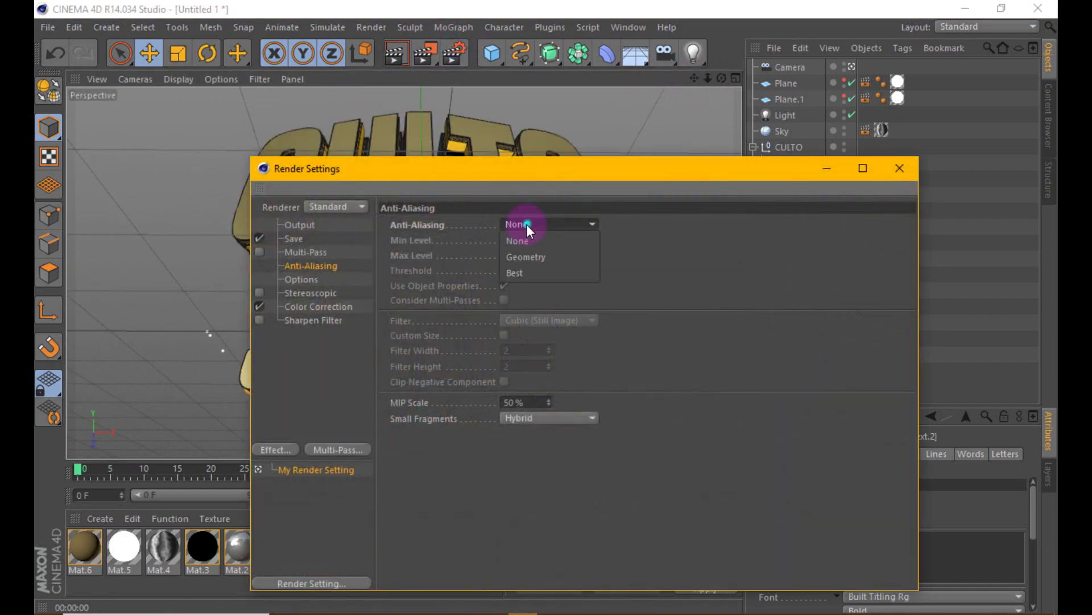
click(538, 272)
click(899, 168)
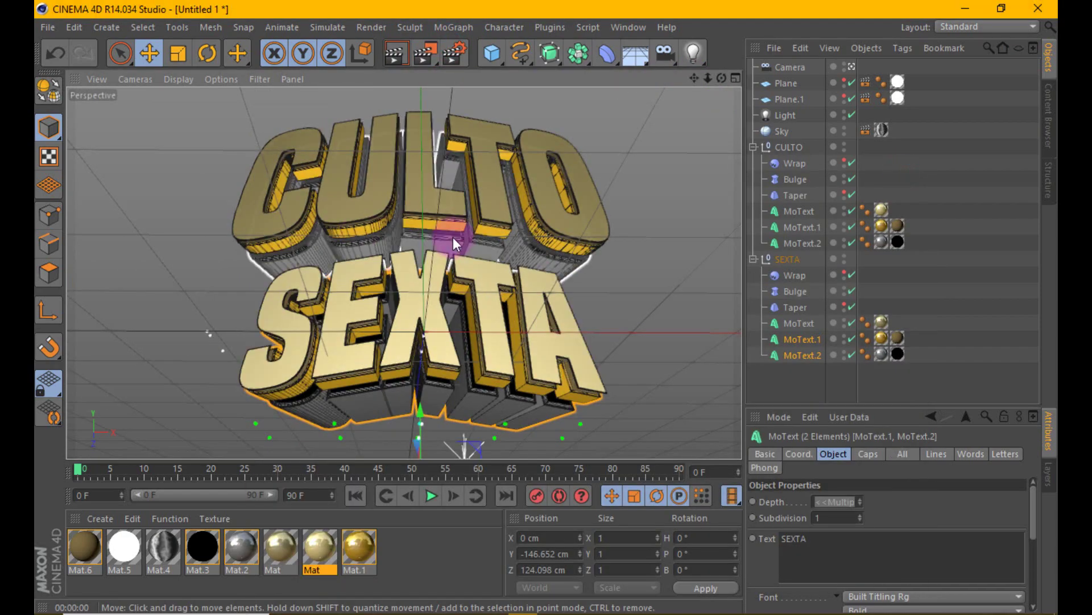